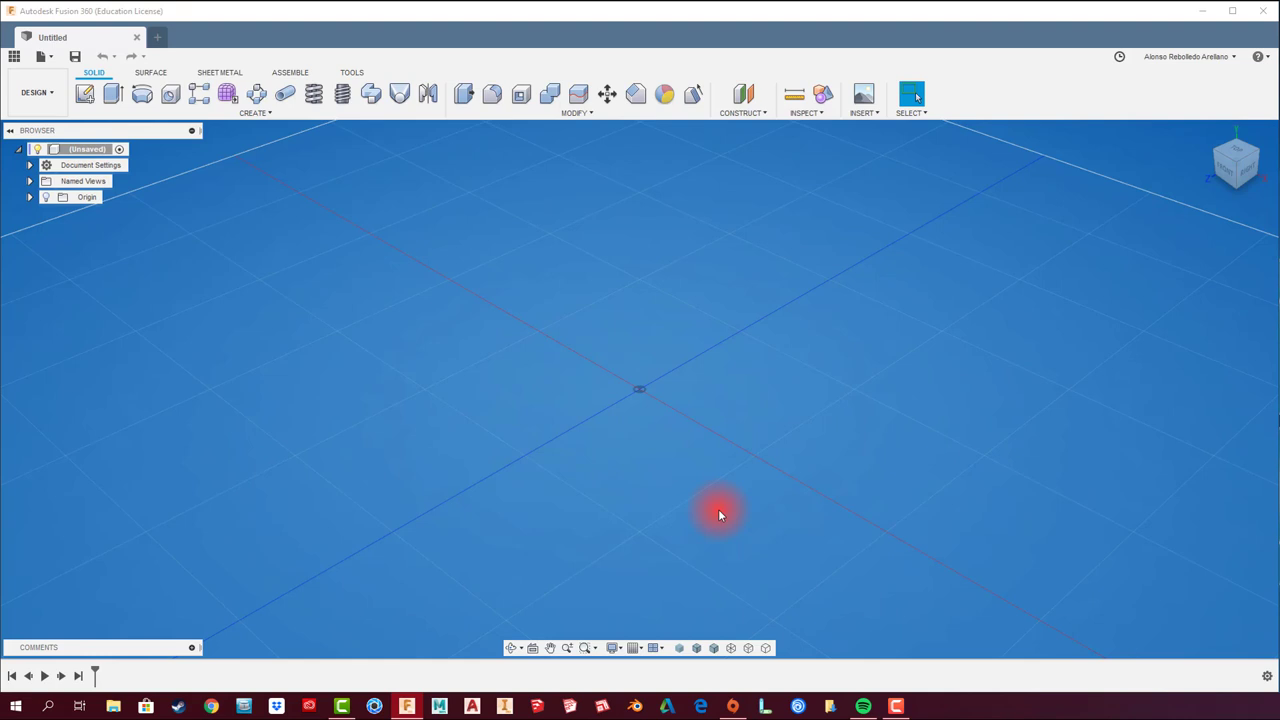
Step: Start a new sketch so the origin planes appear for picking a sketch plane
left_click(85, 96)
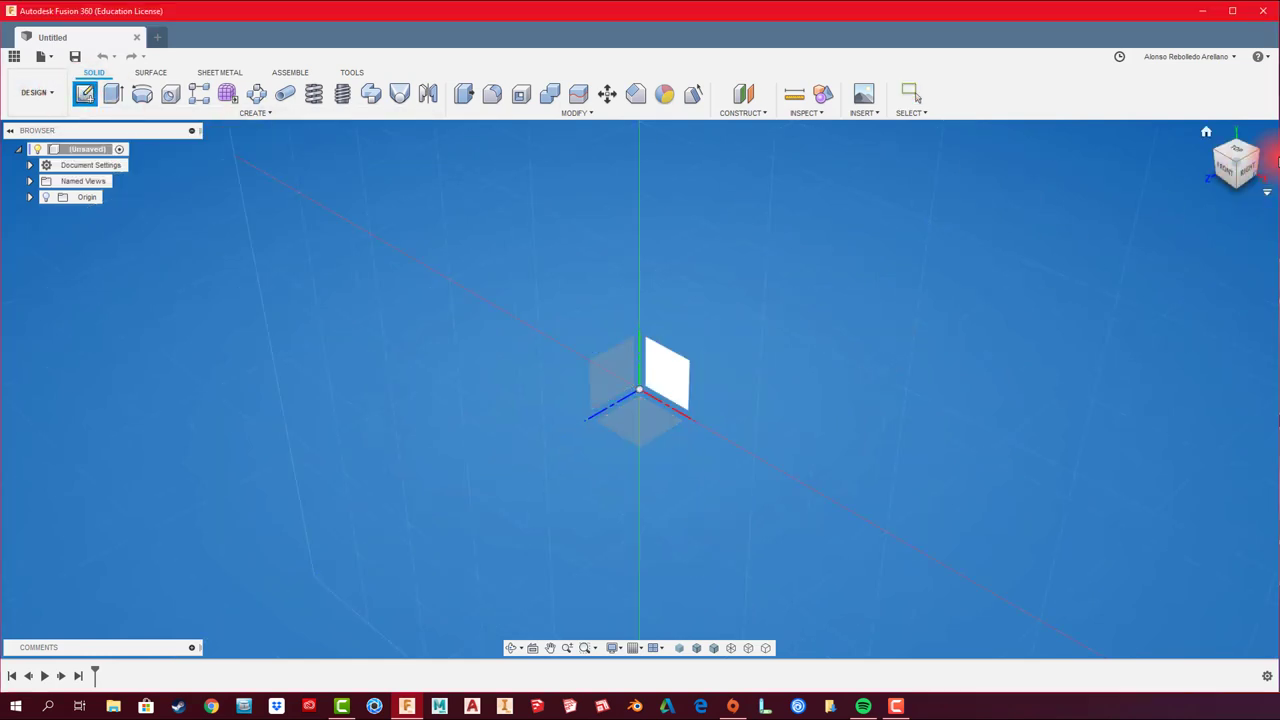
Step: Draw a center rectangle from the origin on the XZ ground plane
left_click(644, 423)
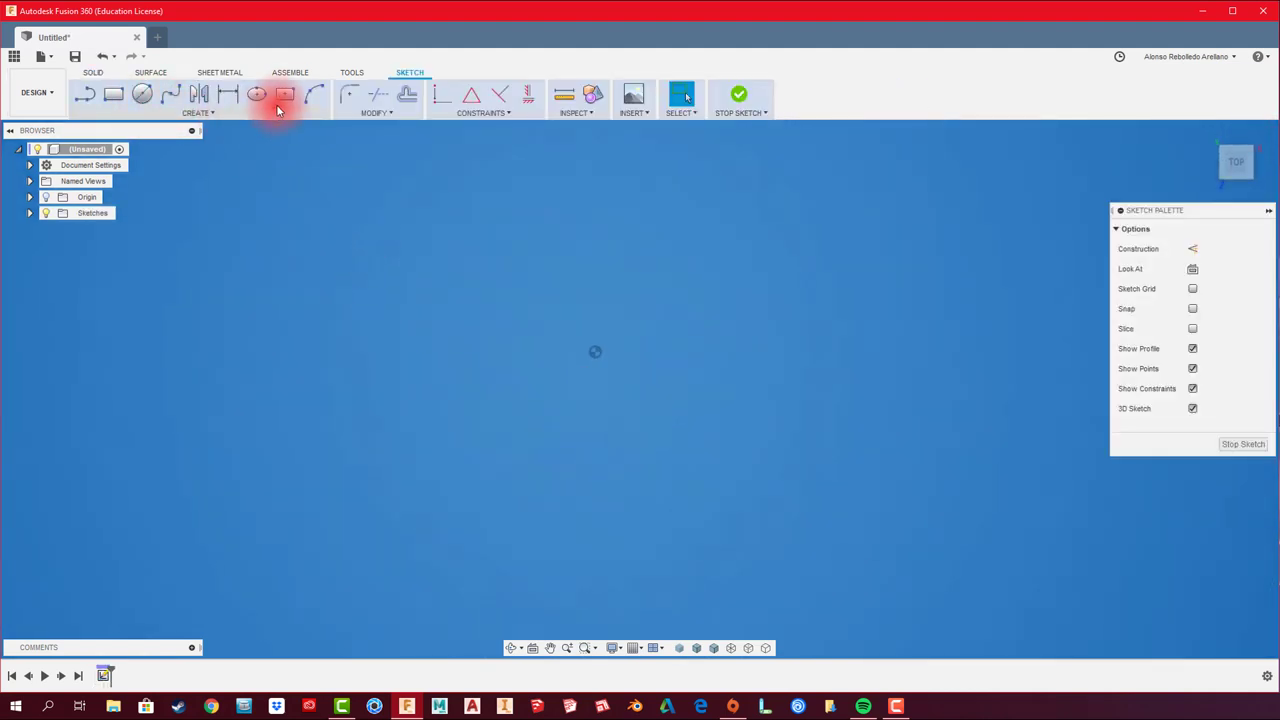
left_click(285, 94)
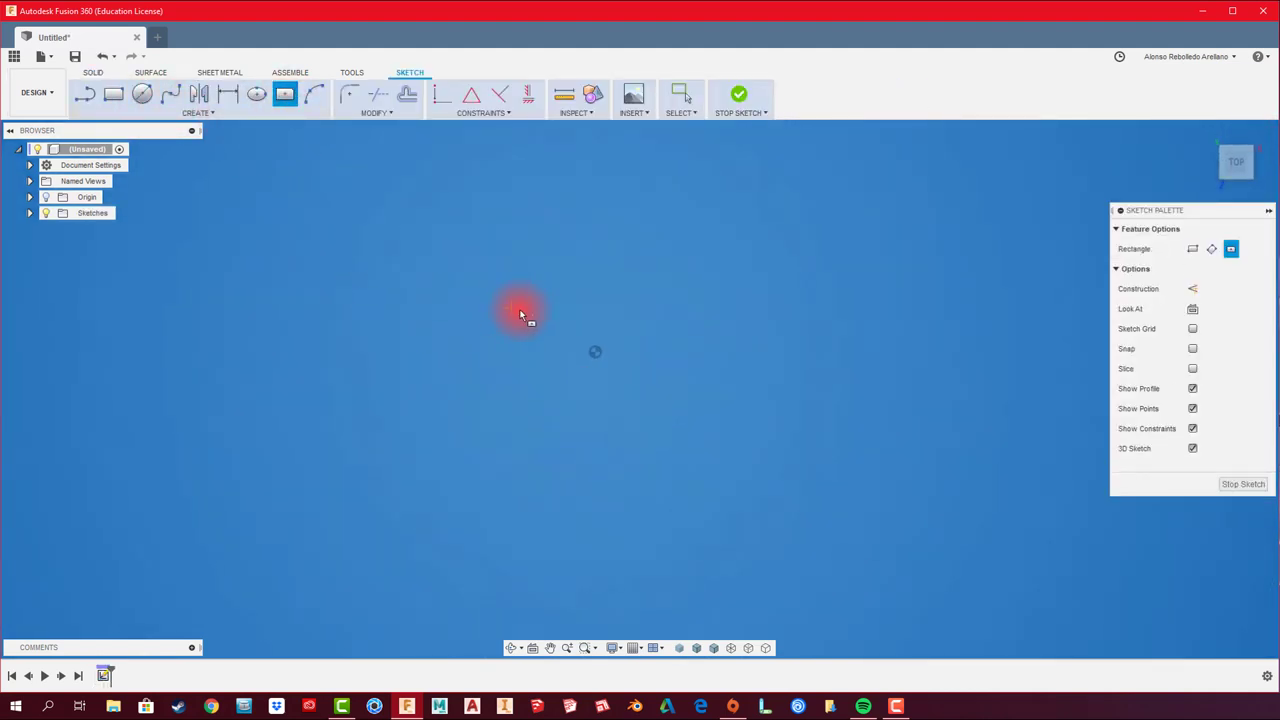
left_click(595, 353)
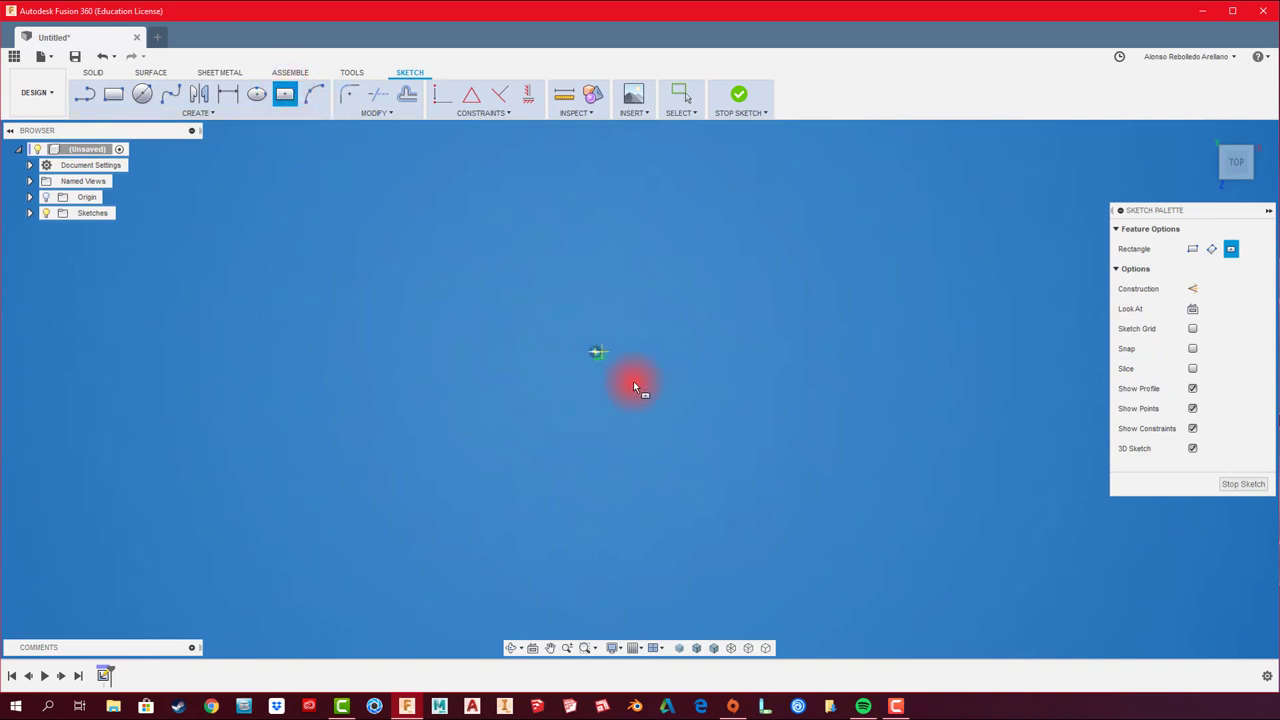
left_click(886, 459)
key("Escape")
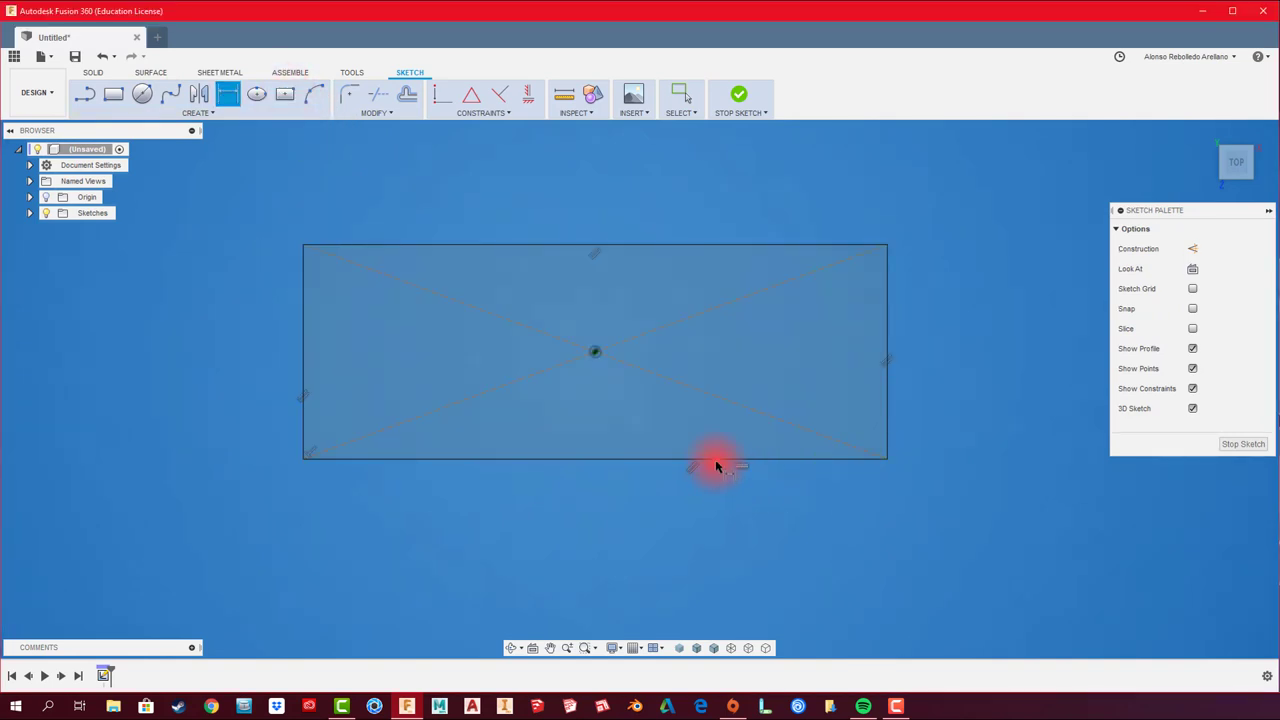
Step: Dimension the rectangle 400 mm wide and 300 mm tall
key("d")
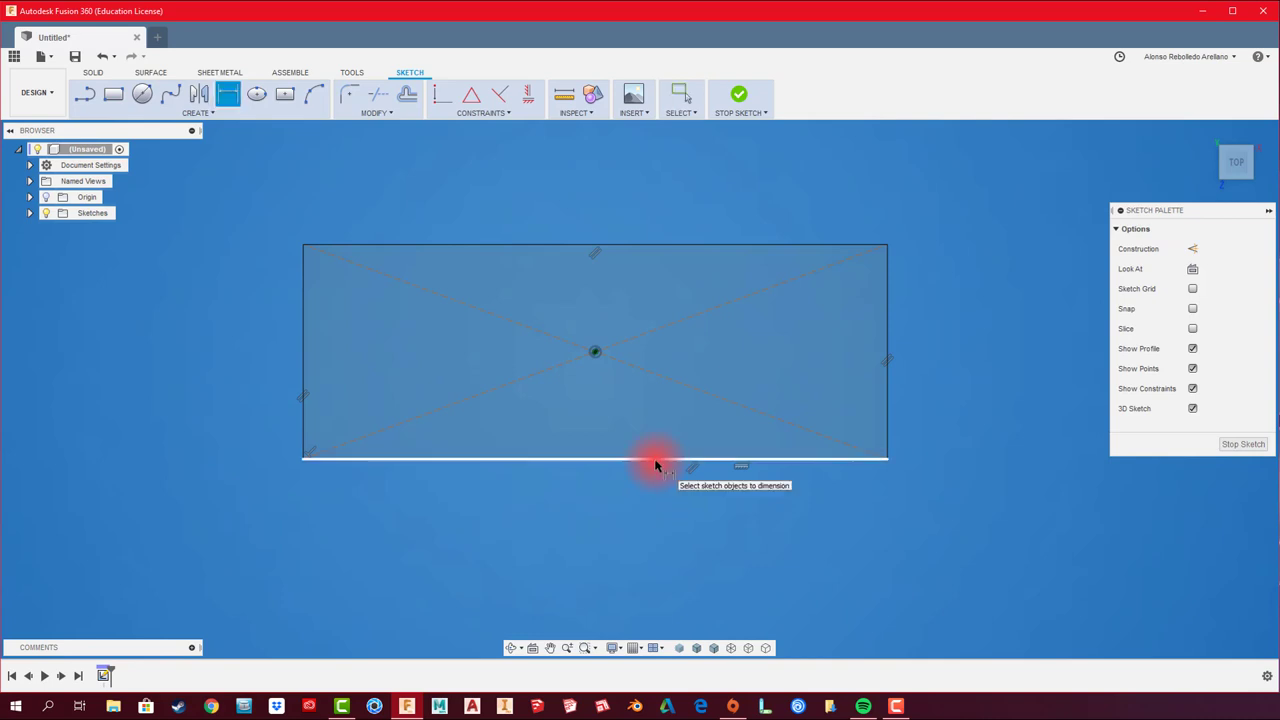
left_click(655, 460)
left_click(608, 532)
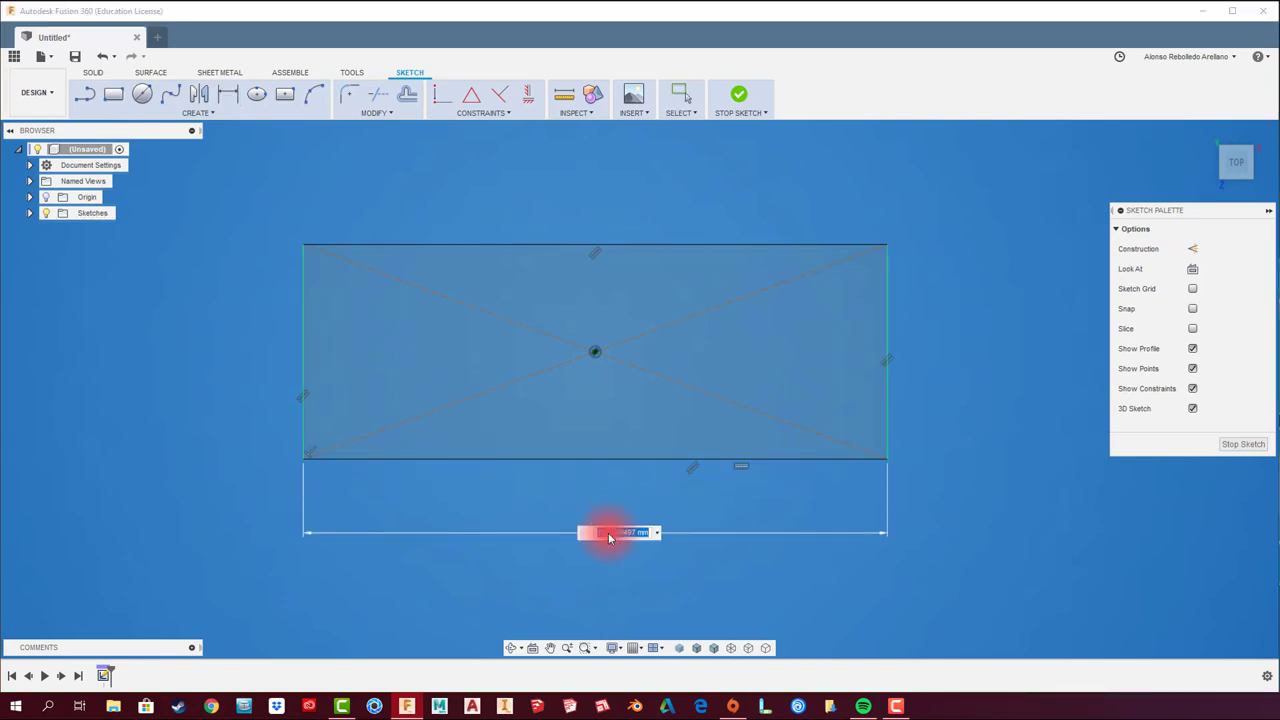
key("Return")
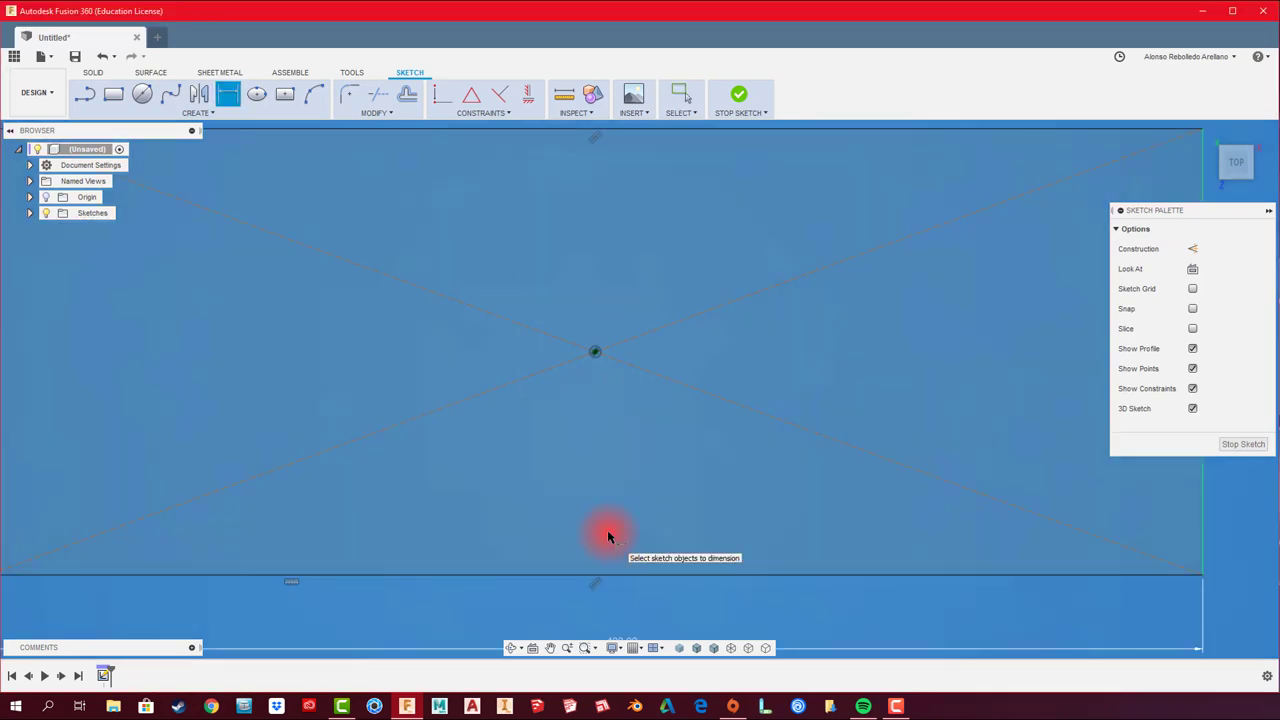
left_click(258, 445)
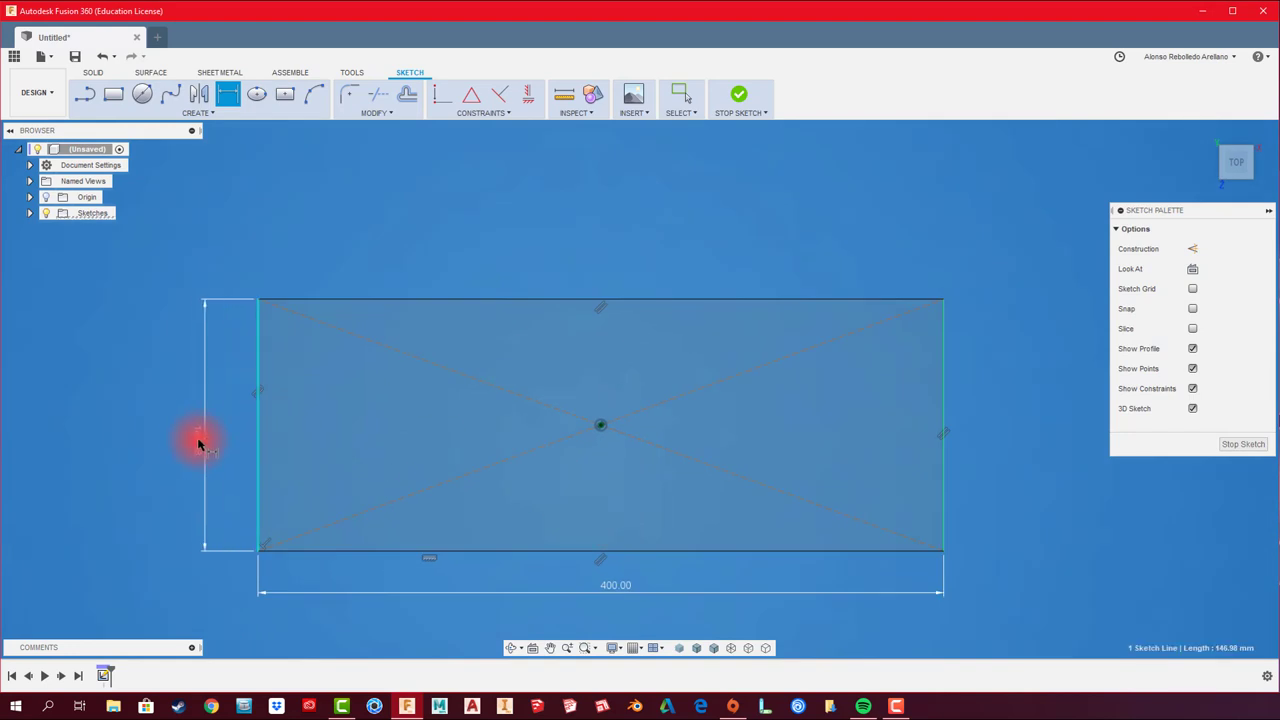
left_click(196, 437)
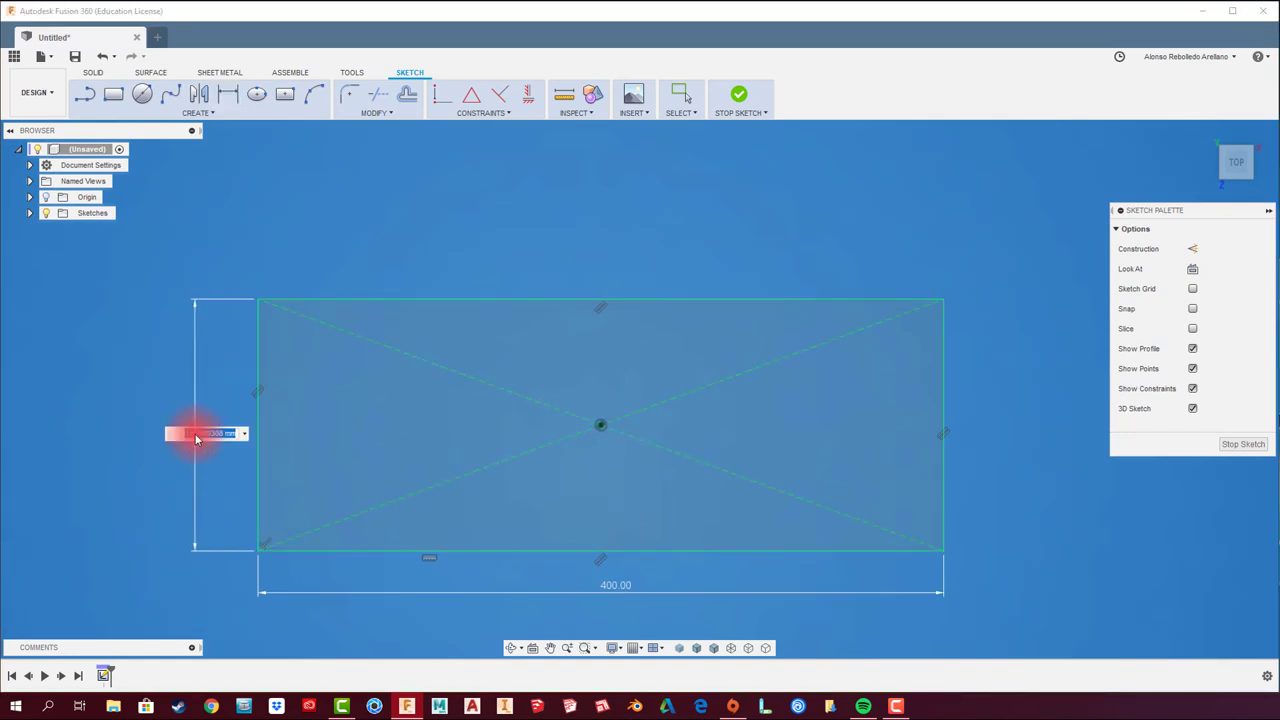
type("300")
key("Return")
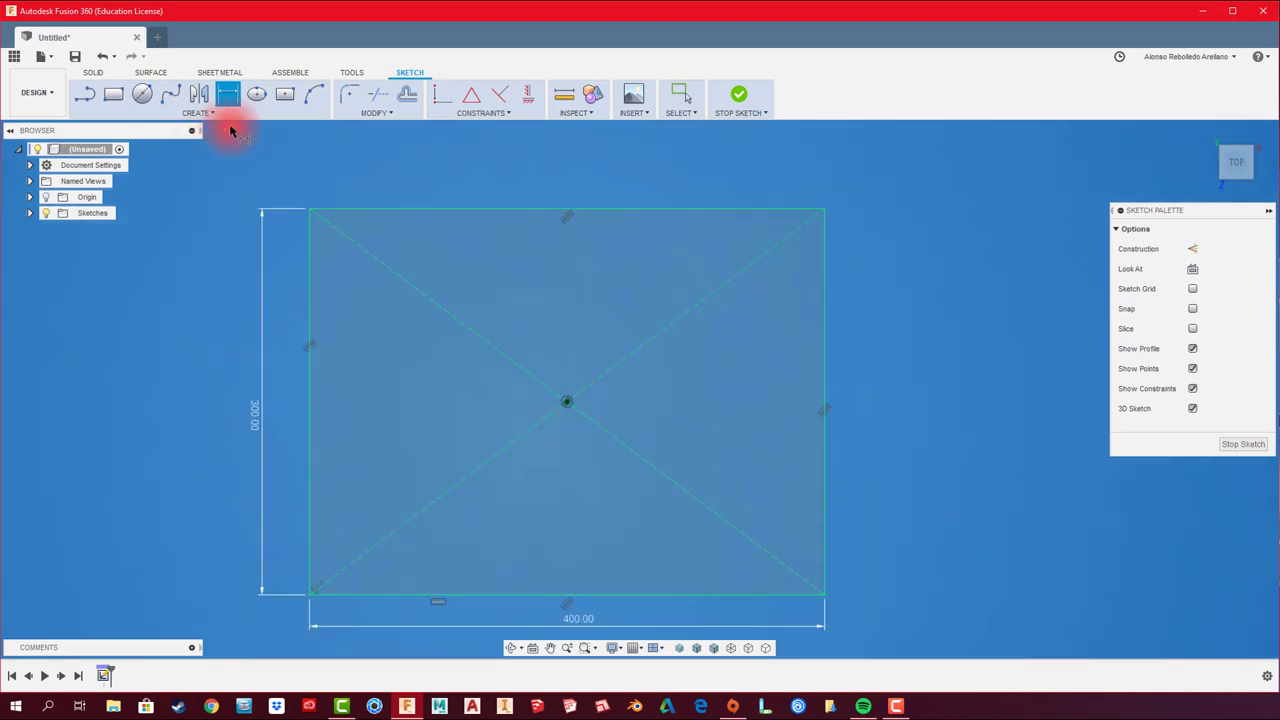
Step: Fillet the rectangle's four corners at 15 mm radius and finish the sketch
left_click(349, 94)
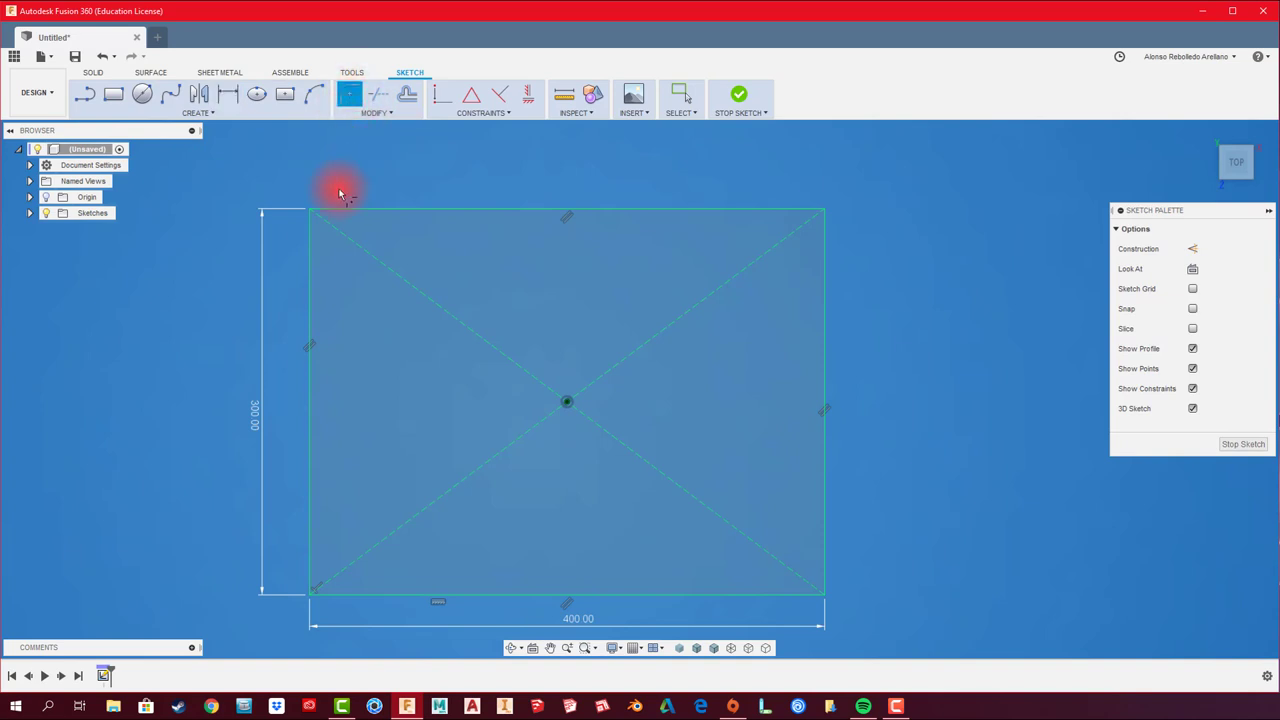
left_click(332, 210)
left_click(309, 228)
type("15")
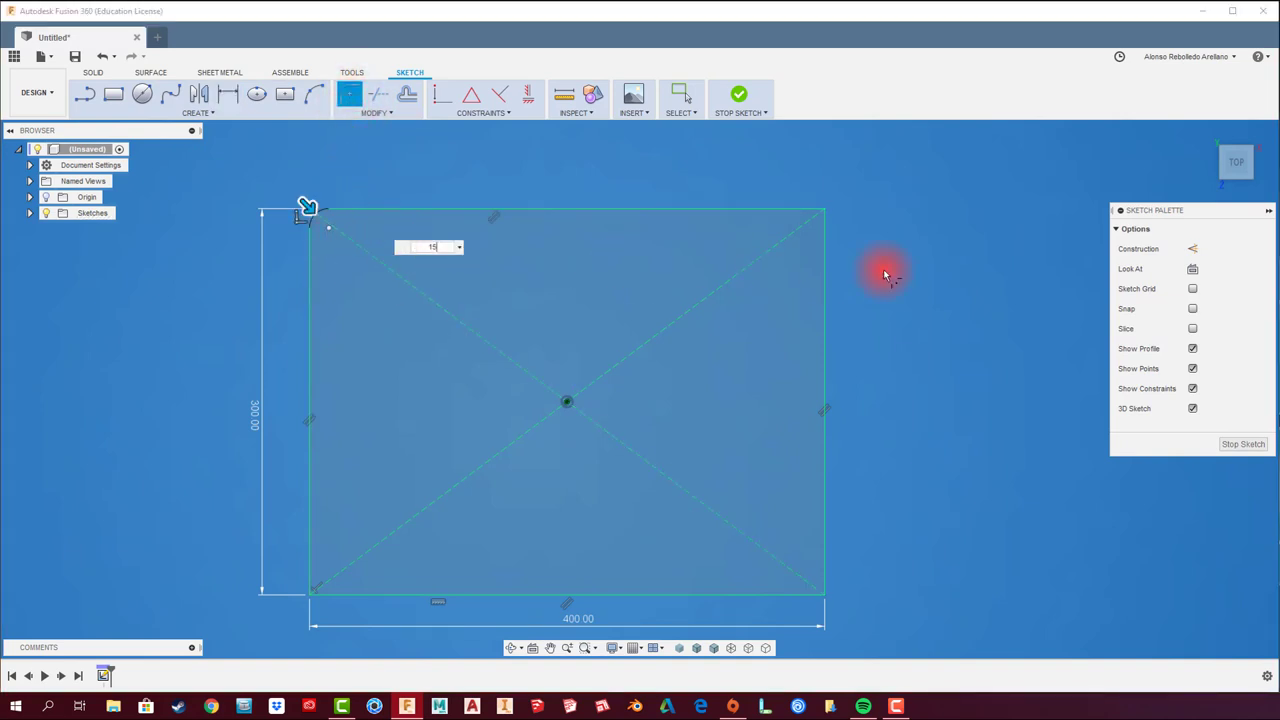
left_click(800, 210)
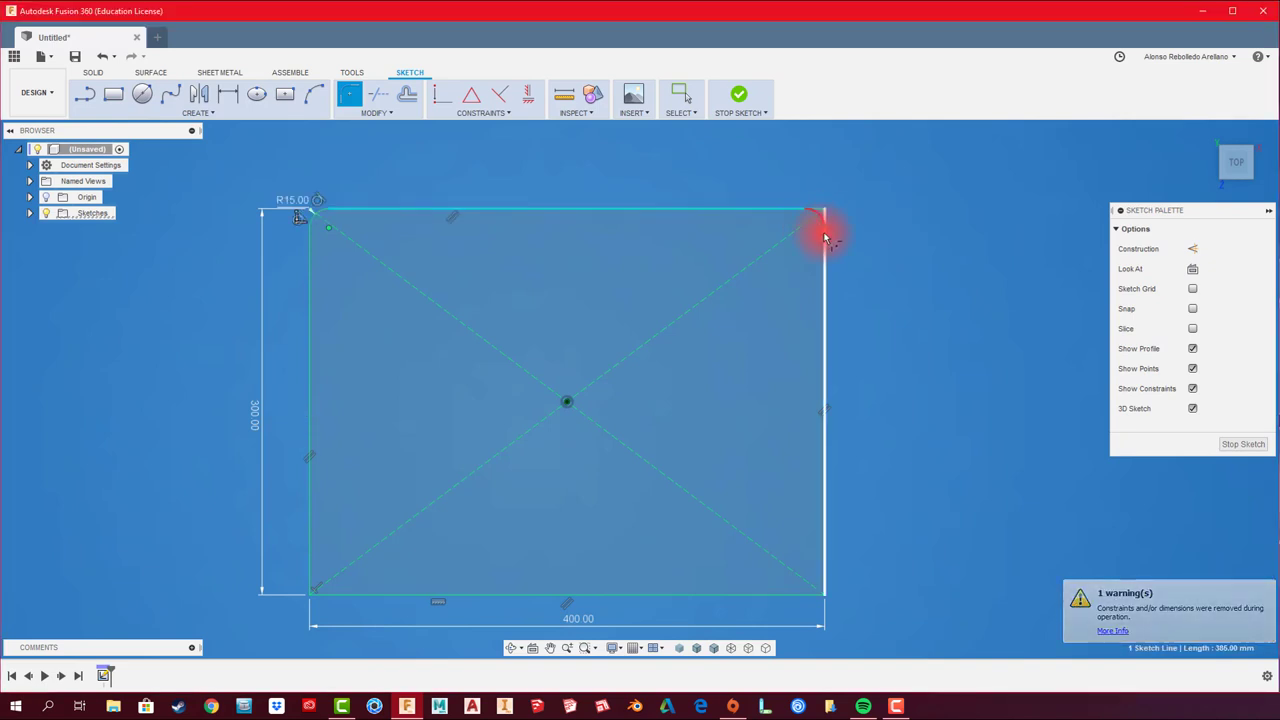
left_click(824, 232)
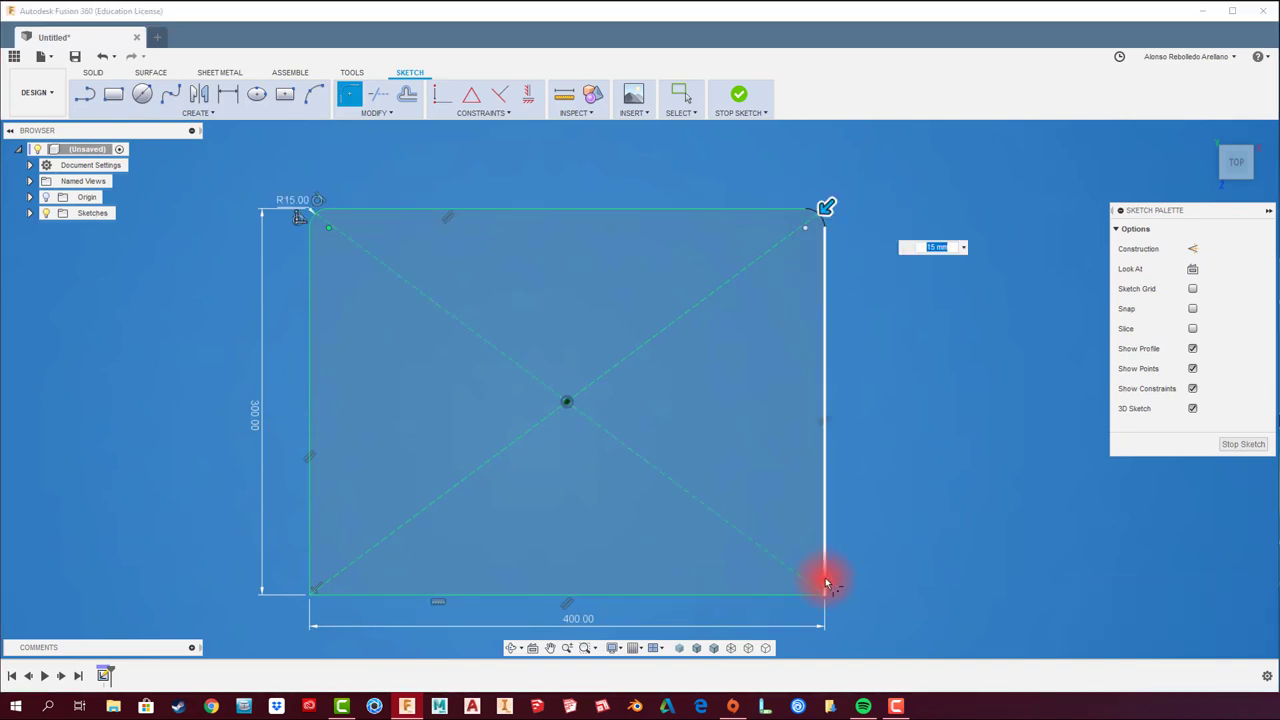
left_click(822, 582)
left_click(806, 598)
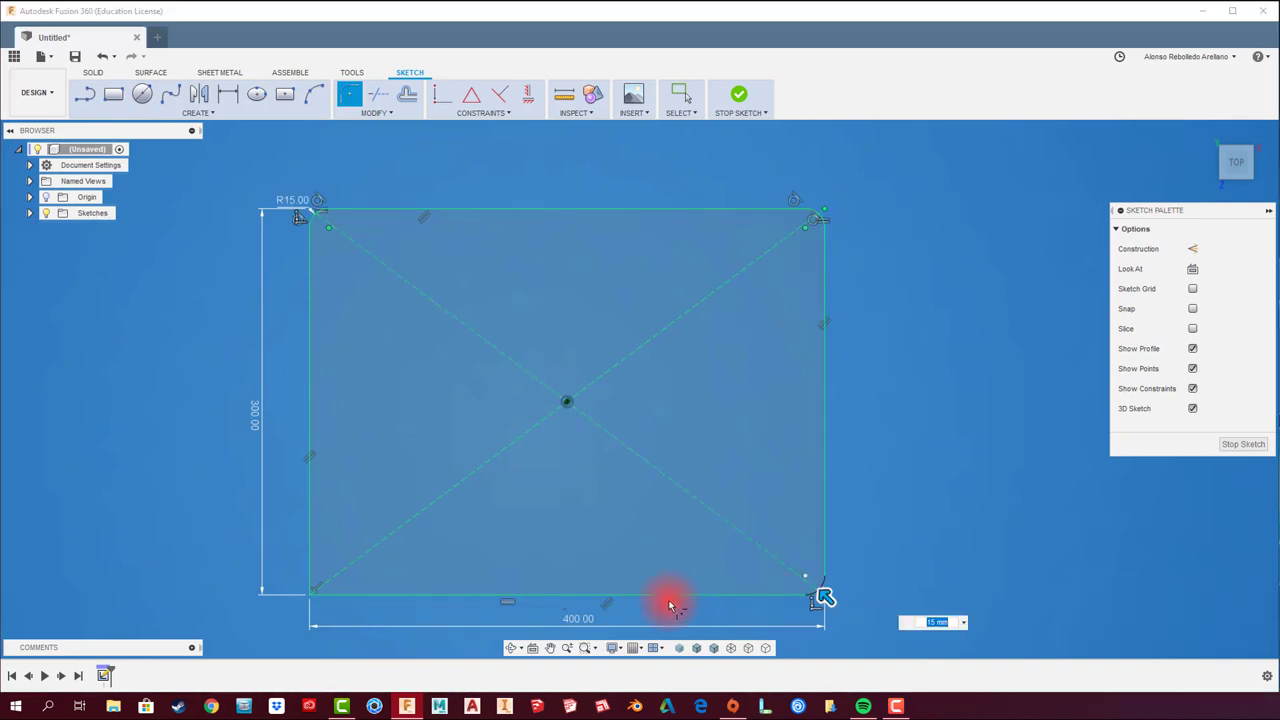
left_click(312, 578)
left_click(312, 578)
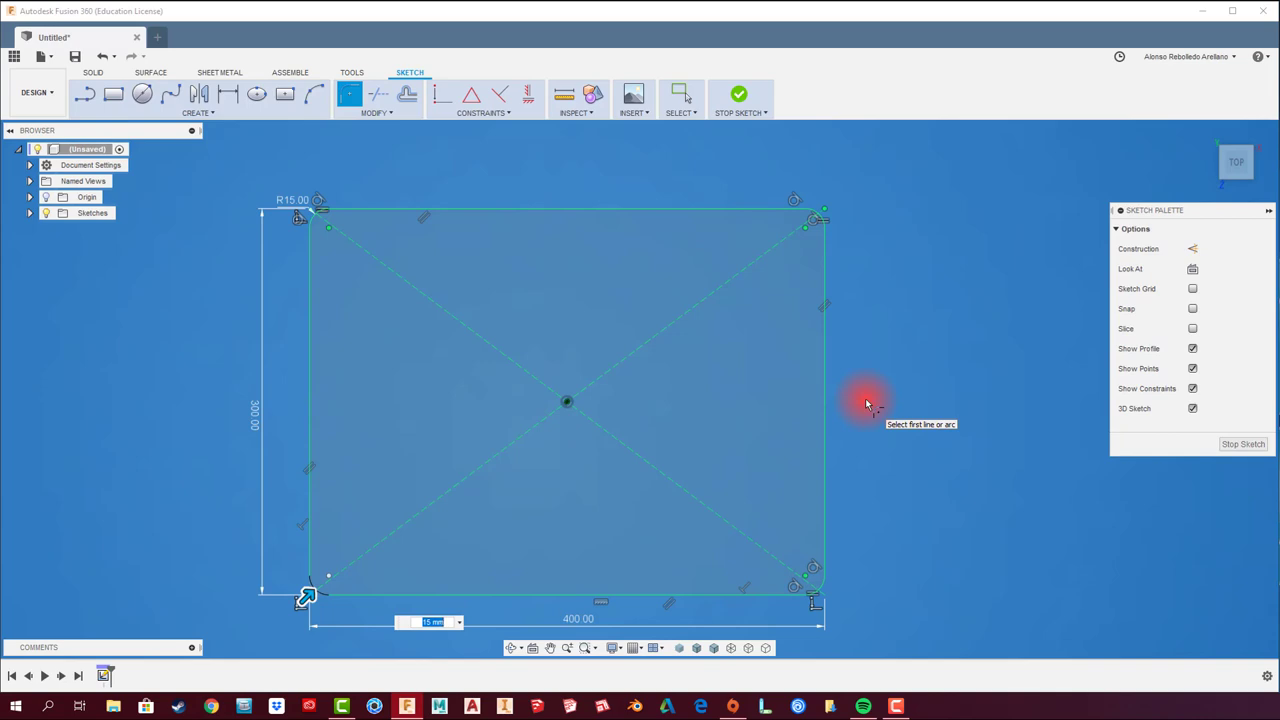
left_click(740, 97)
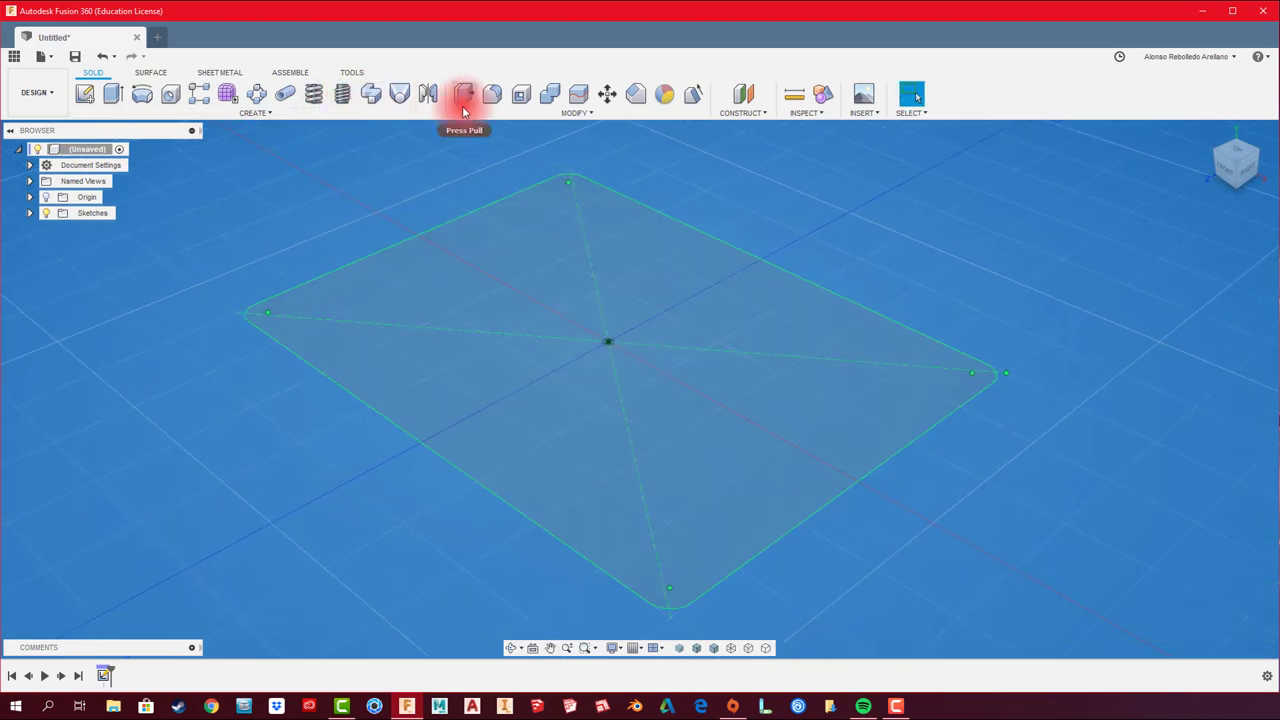
Step: Extrude the rounded profile 40 mm upward as a new body with a 3° taper angle
left_click(113, 93)
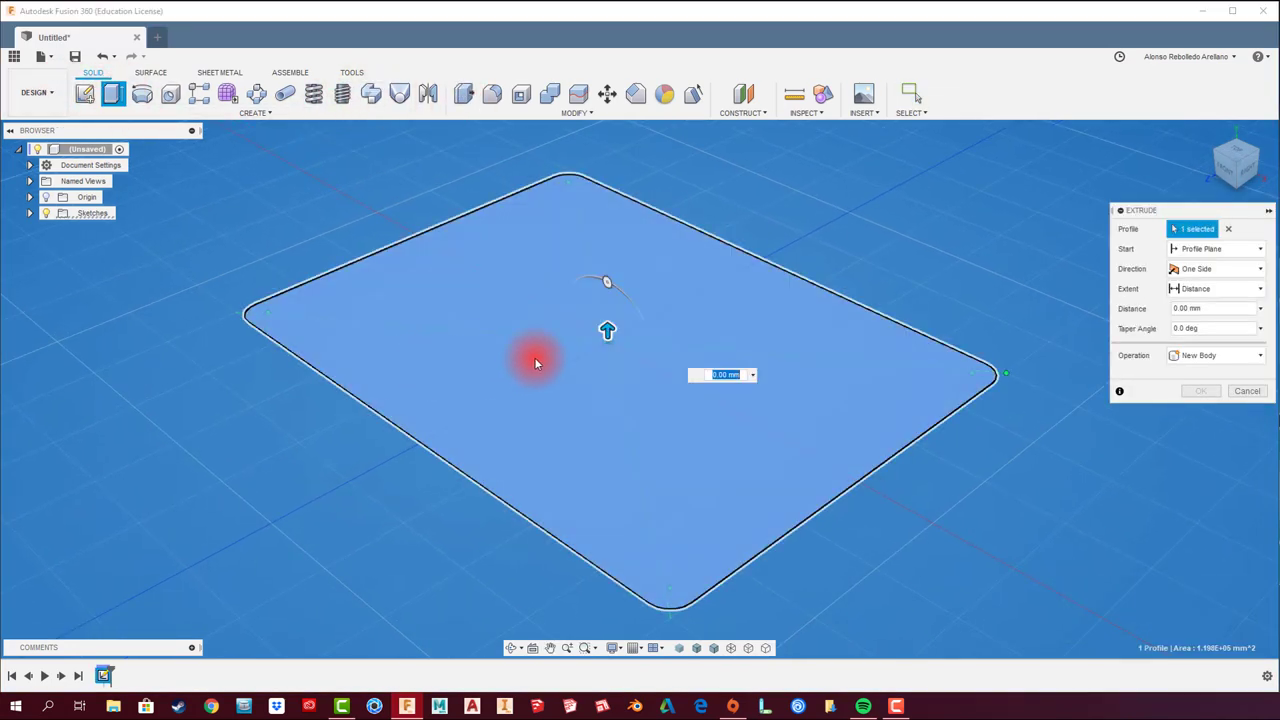
left_click_drag(607, 331, 608, 277)
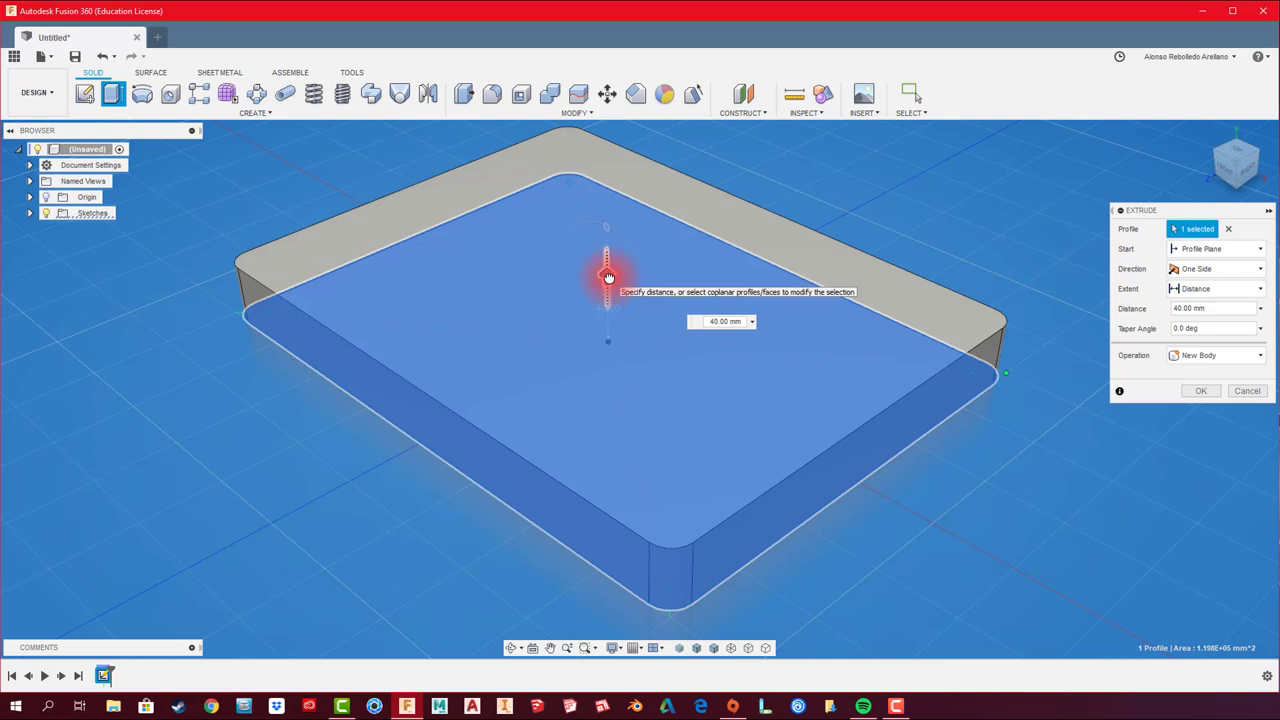
left_click(722, 343)
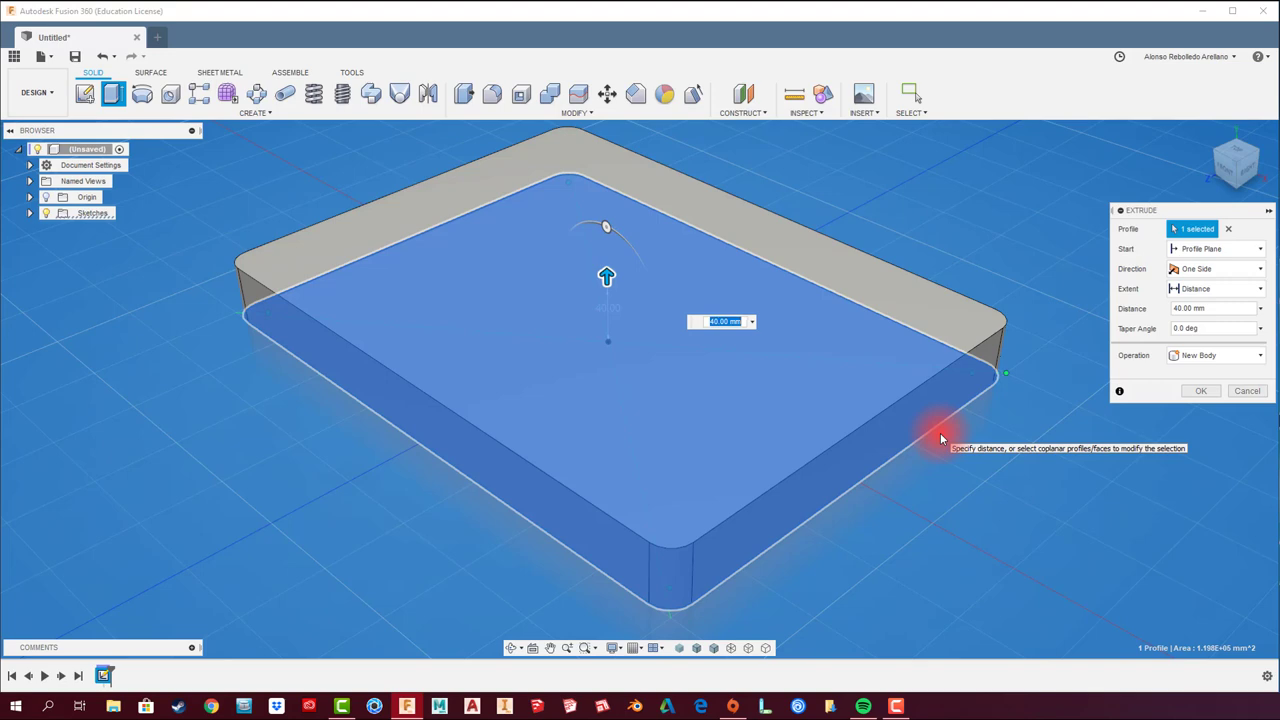
left_click(1228, 176)
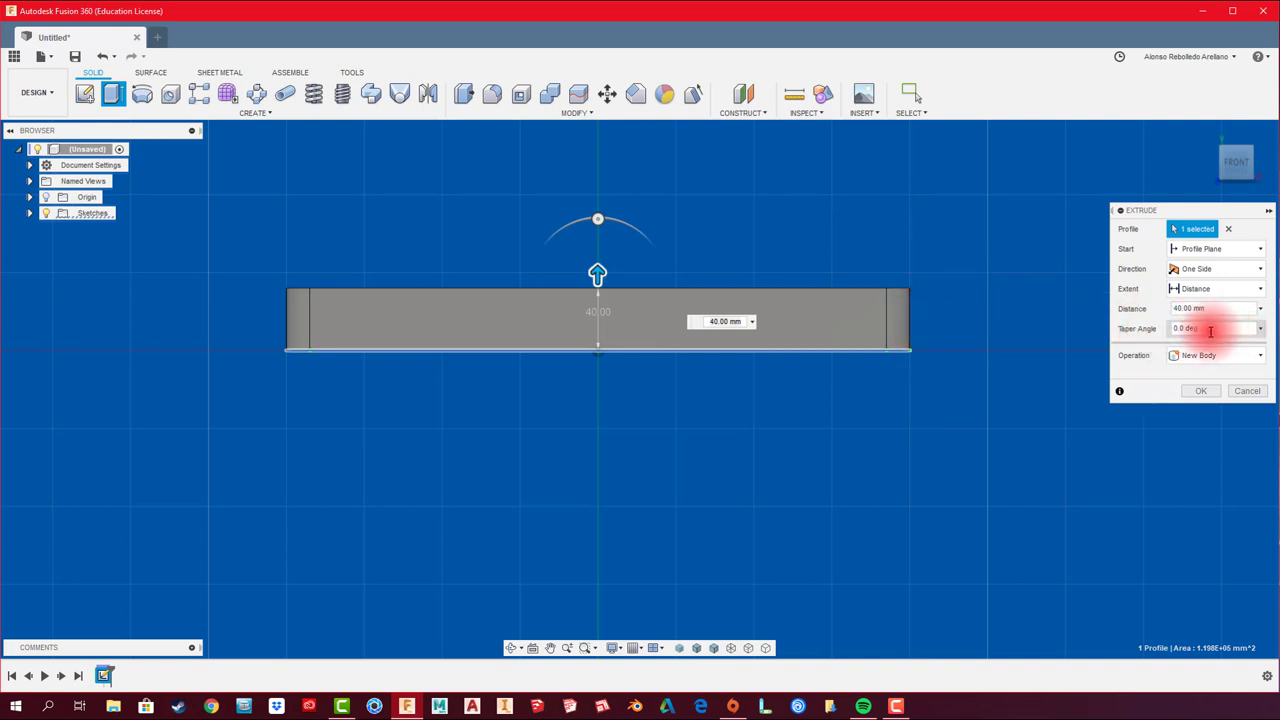
left_click_drag(1210, 330, 1153, 331)
type("2")
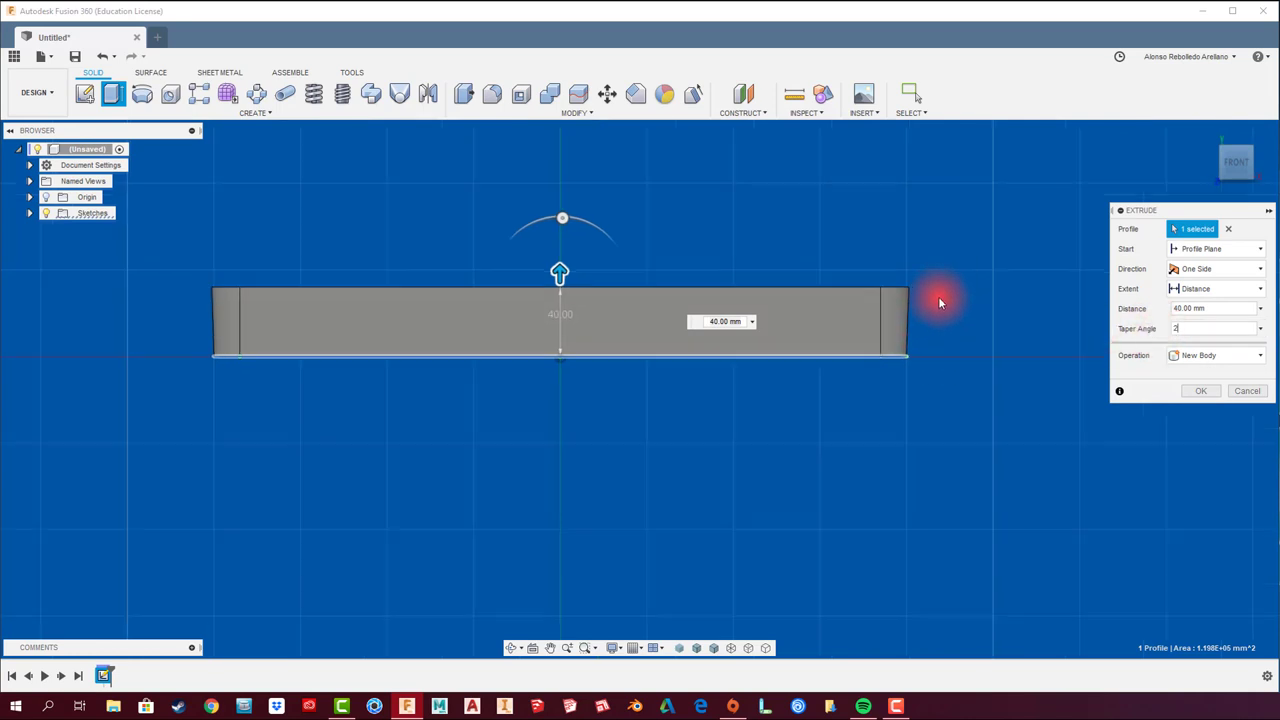
scroll(938, 292, "up", 5)
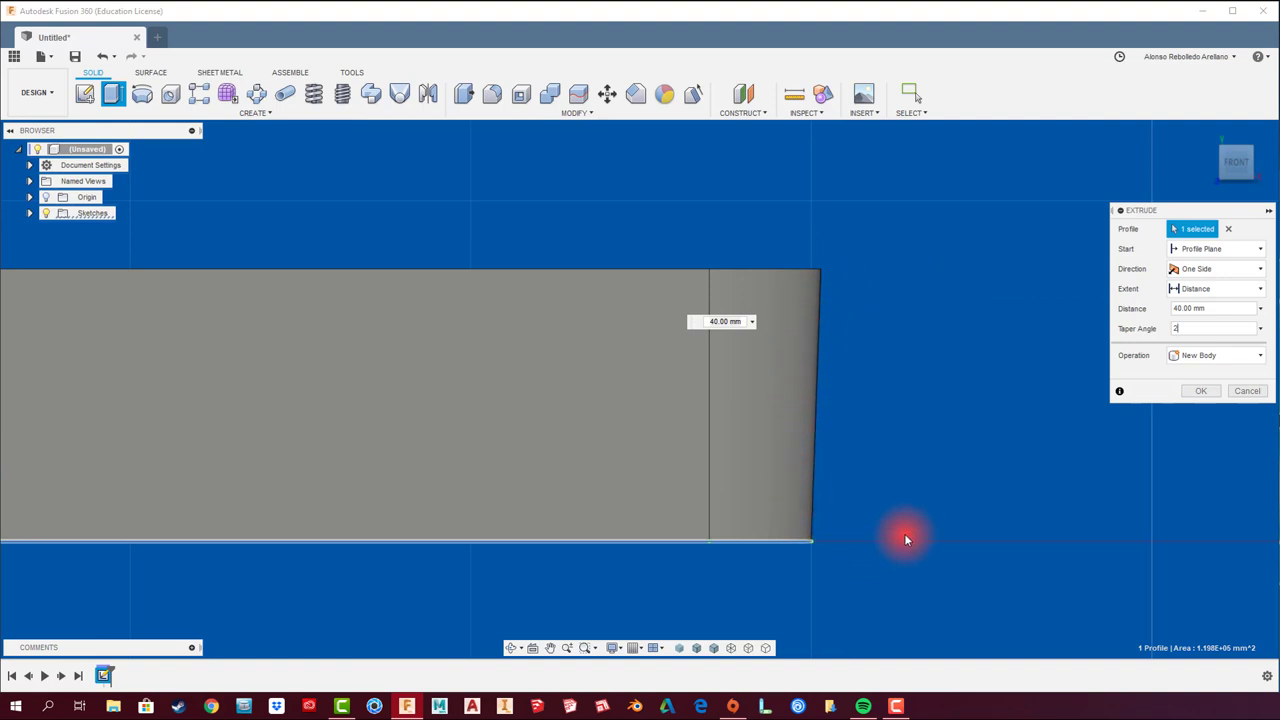
left_click_drag(1194, 328, 1157, 330)
type("3")
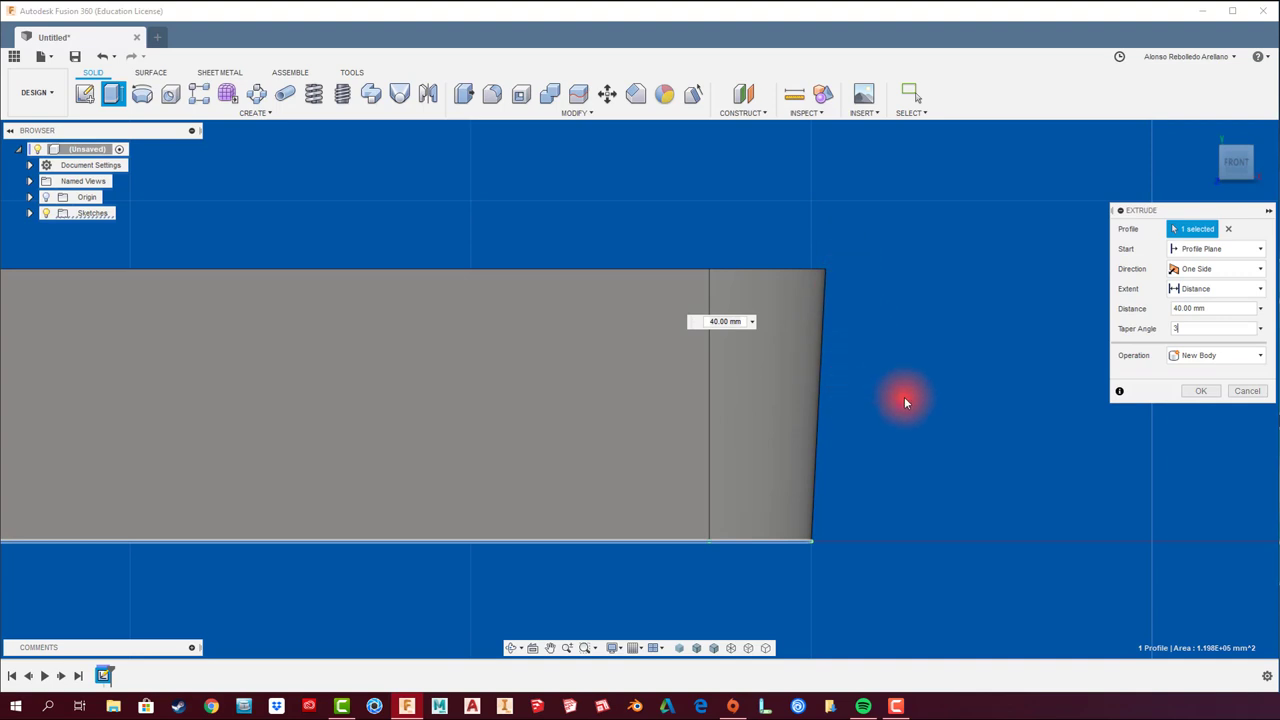
scroll(916, 393, "down", 5)
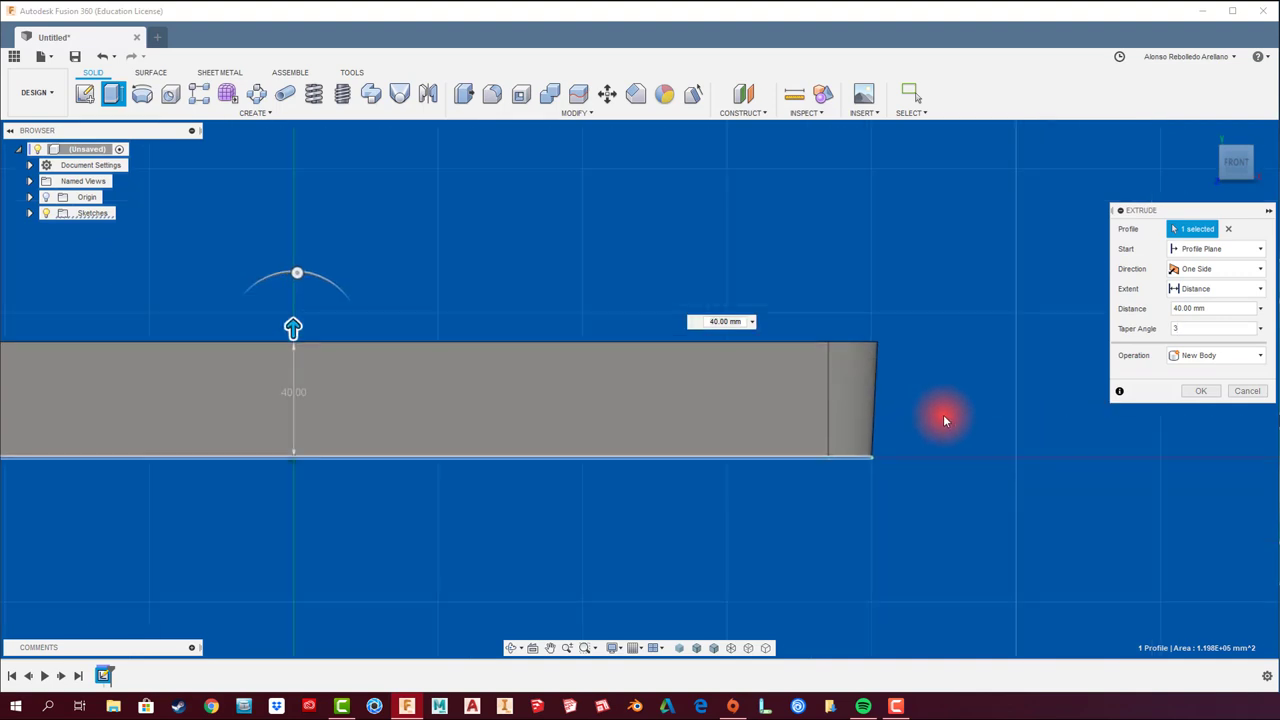
left_click(1192, 390)
scroll(1015, 430, "down", 2)
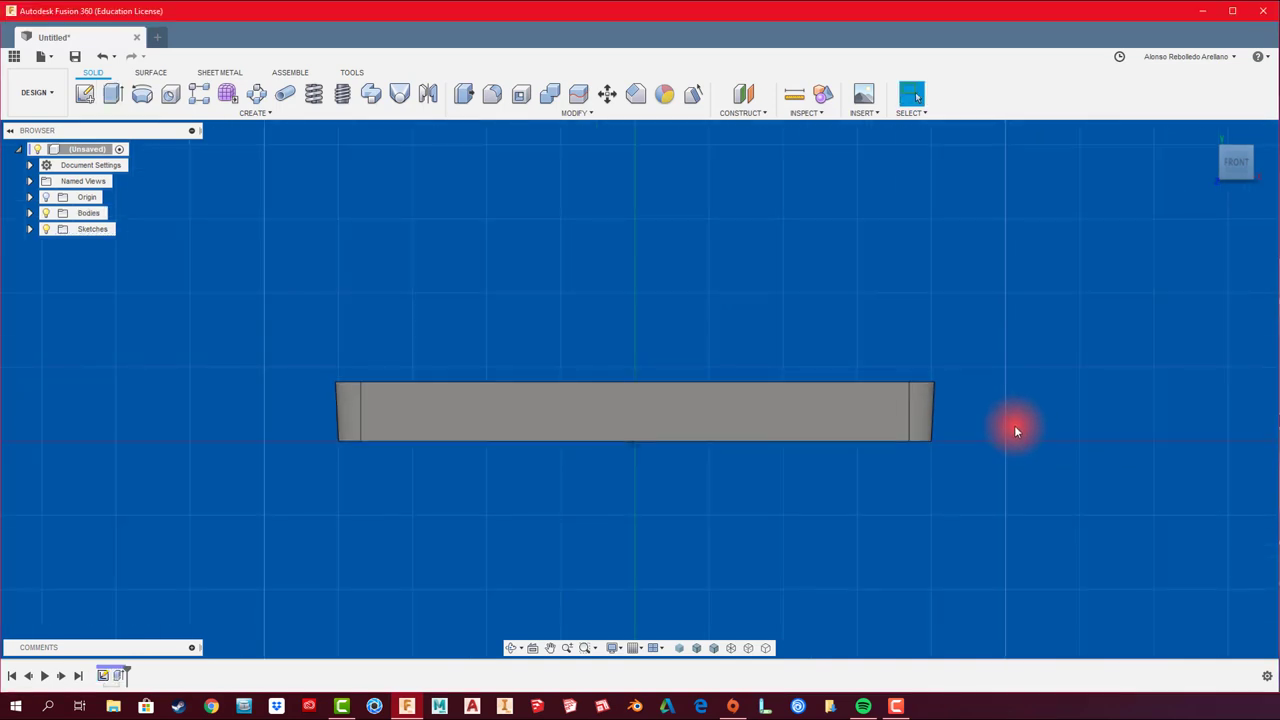
key("F6")
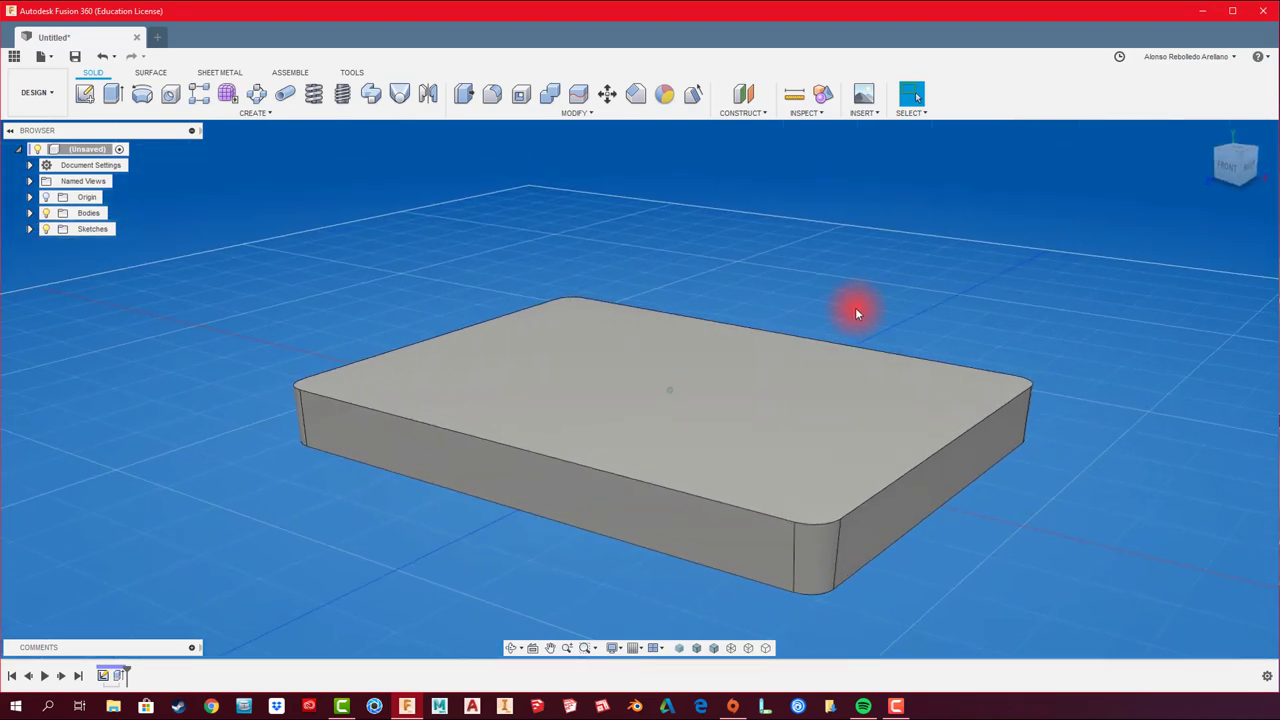
mouse_move(844, 316)
middle_mouse_down("shift")
mouse_move(787, 307)
mouse_move(764, 335)
mouse_move(696, 356)
middle_mouse_up("shift")
mouse_move(740, 412)
middle_mouse_down("shift")
mouse_move(866, 280)
mouse_move(694, 237)
mouse_move(584, 247)
middle_mouse_up("shift")
key("F6")
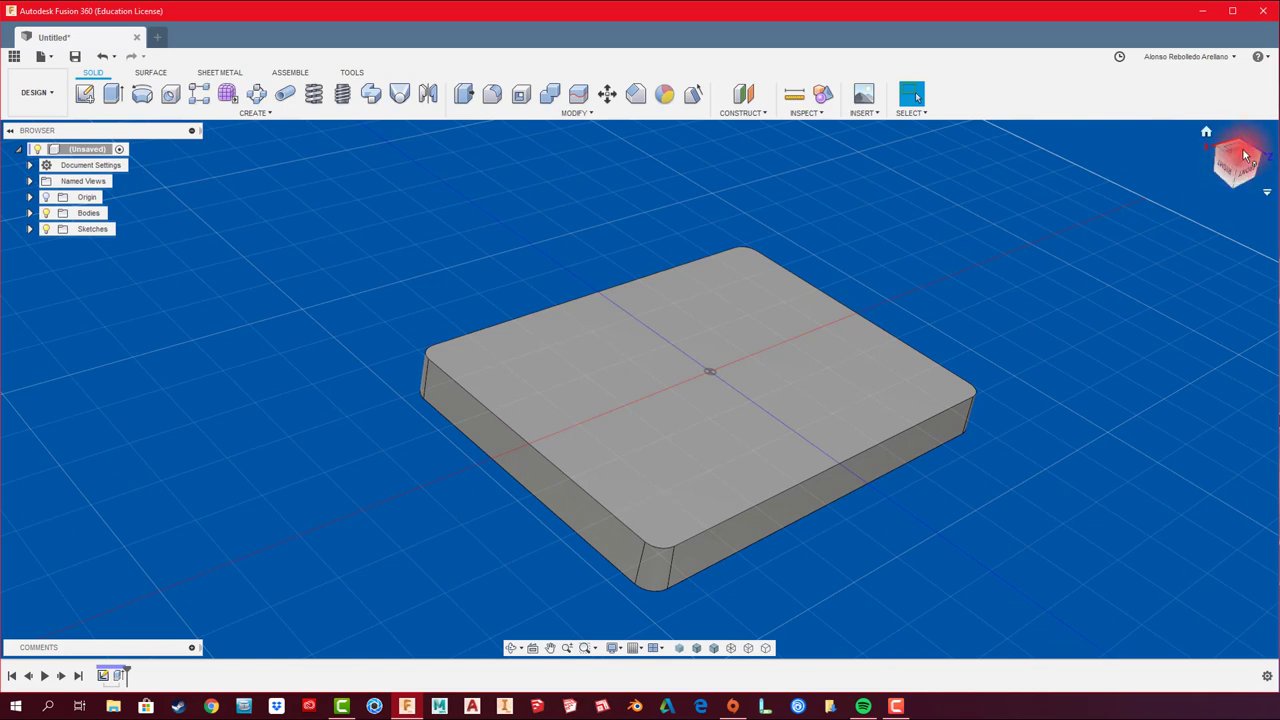
Step: Start a new sketch on the plate's face and centre the whole plate in view
left_click(85, 95)
left_click(602, 385)
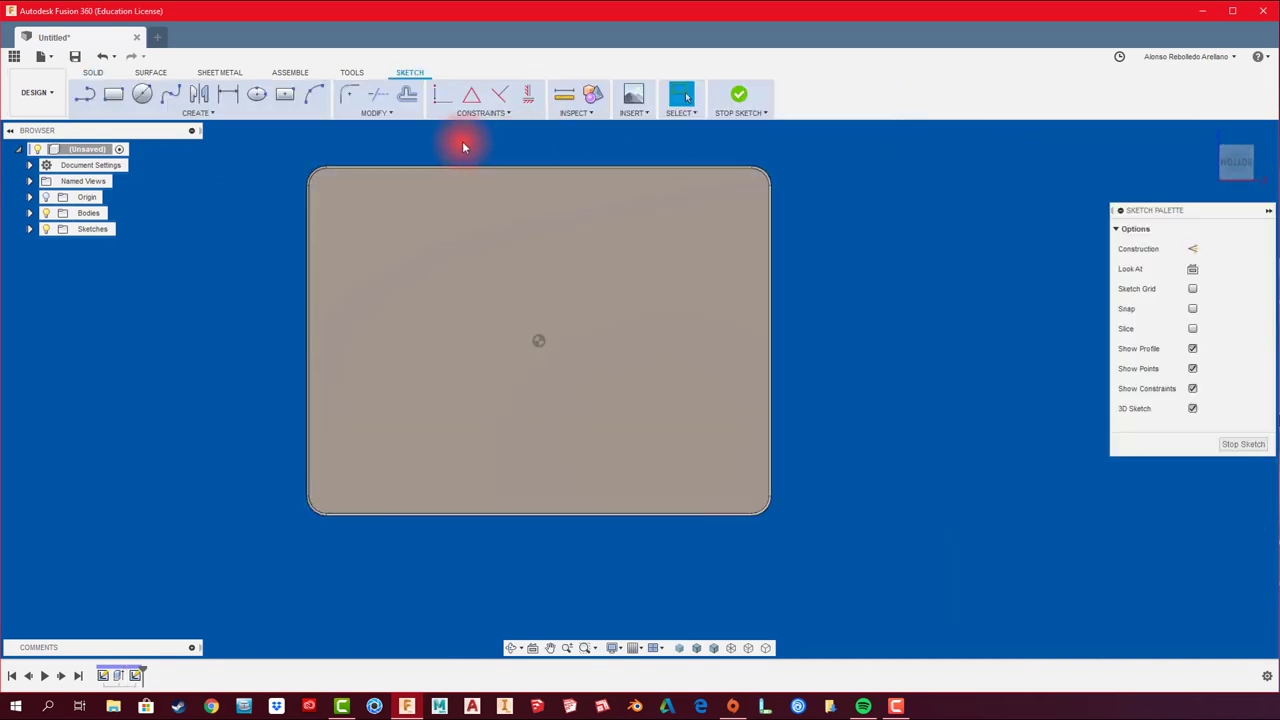
scroll(440, 149, "up", 2)
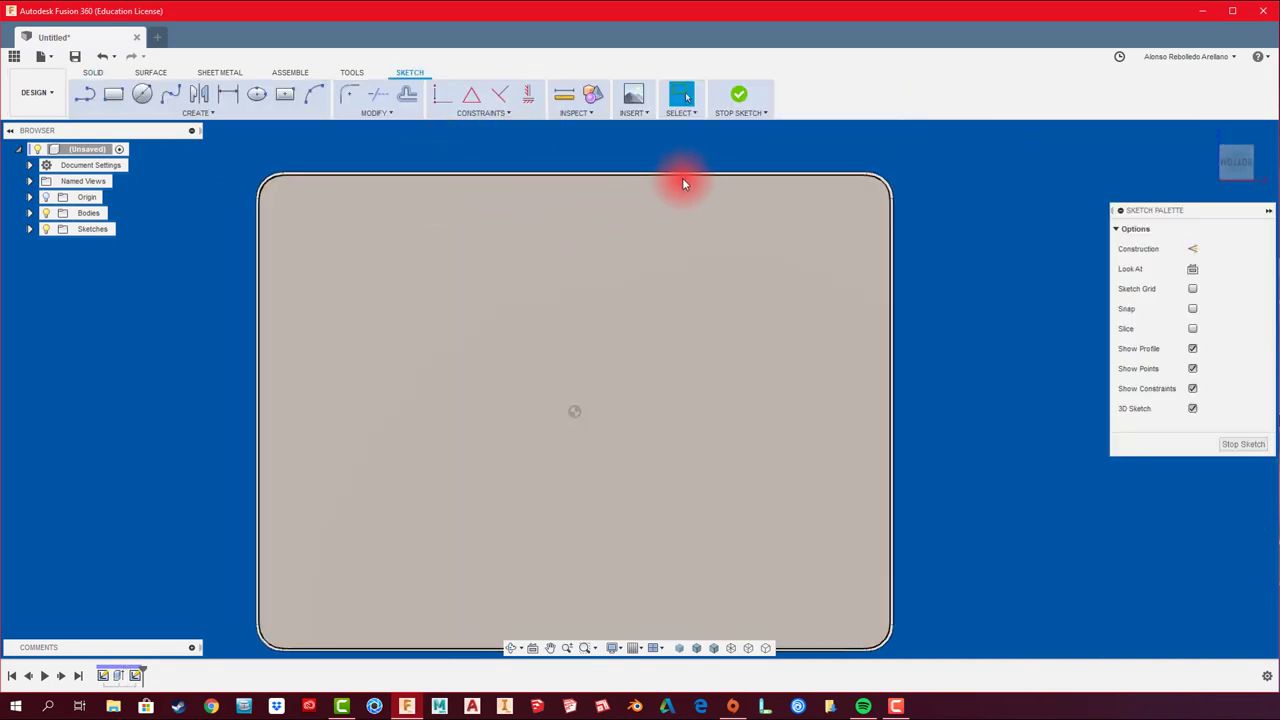
scroll(845, 165, "up", 5)
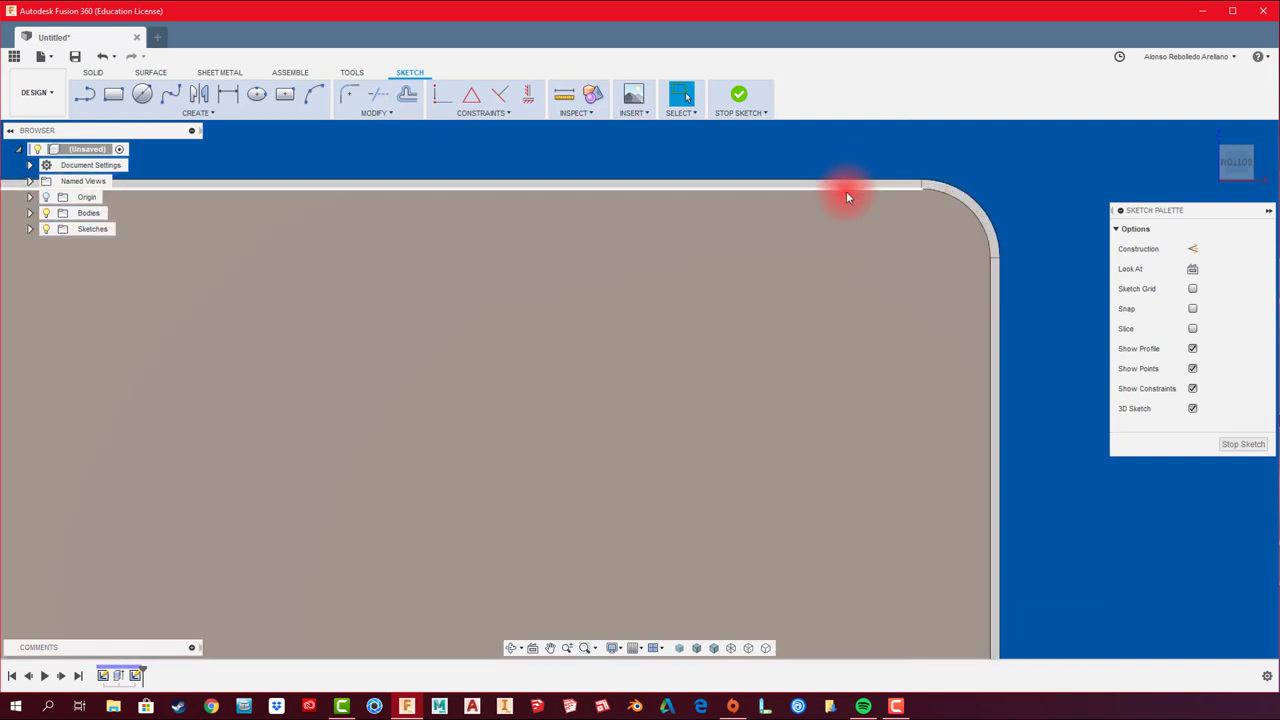
scroll(612, 155, "down", 4)
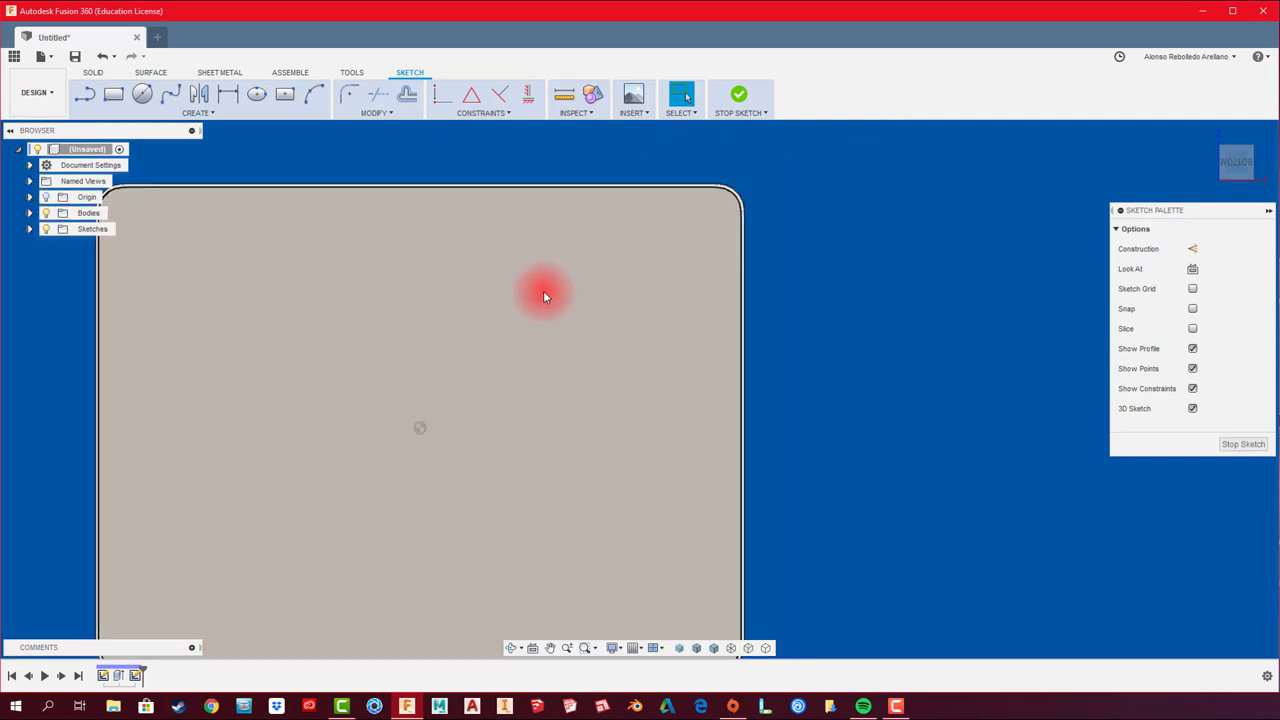
middle_click_drag(544, 296, 671, 262)
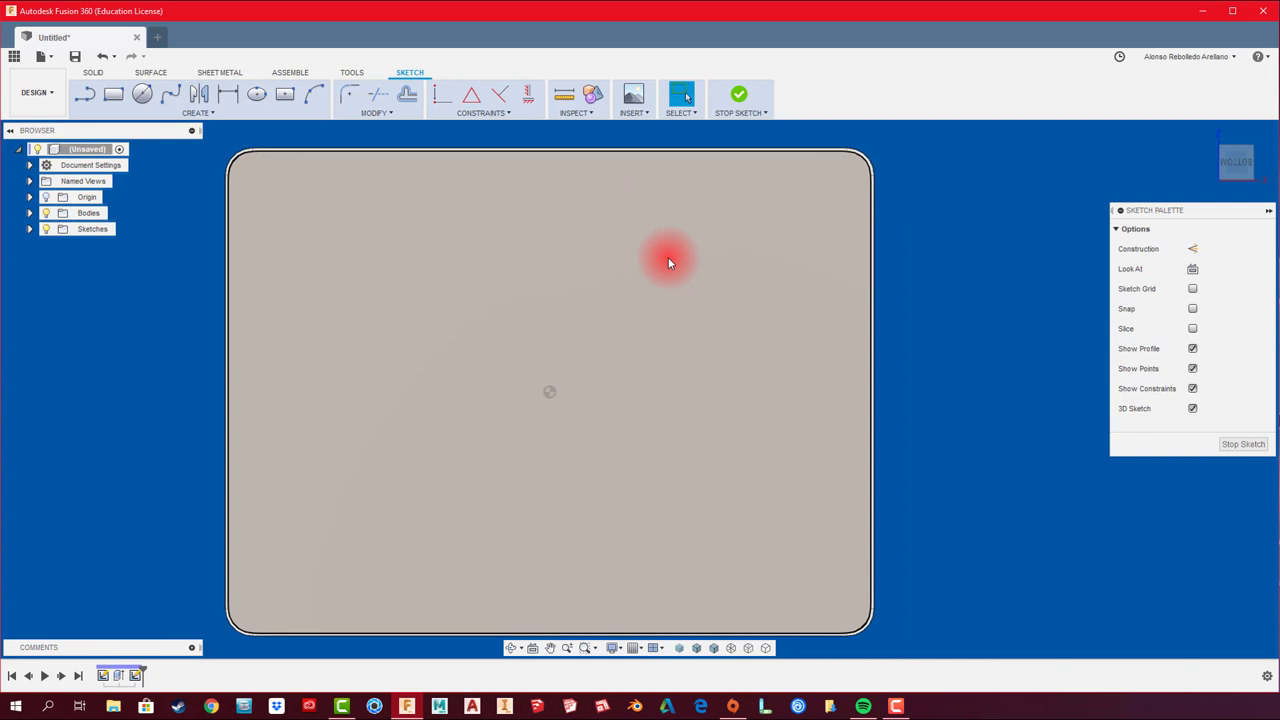
Step: Project the plate's outline edges and rounded corner arcs into the sketch with P
key("p")
scroll(811, 155, "up", 3)
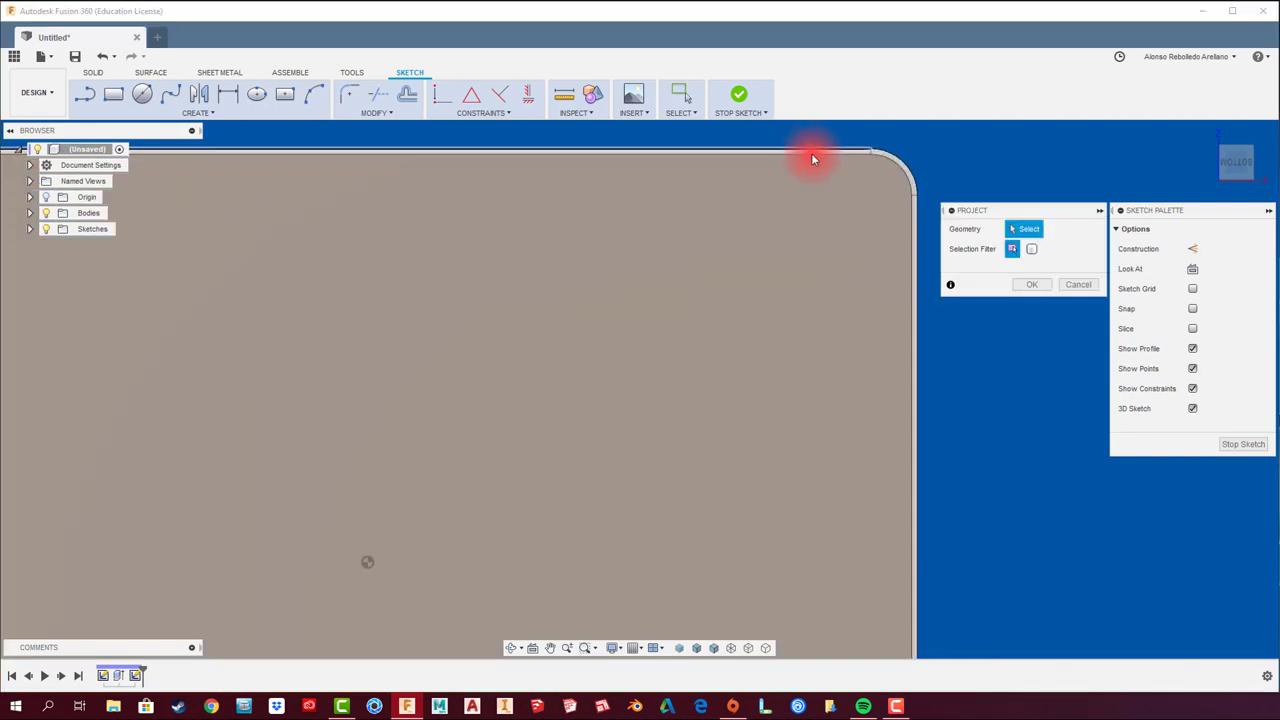
scroll(870, 165, "up", 1)
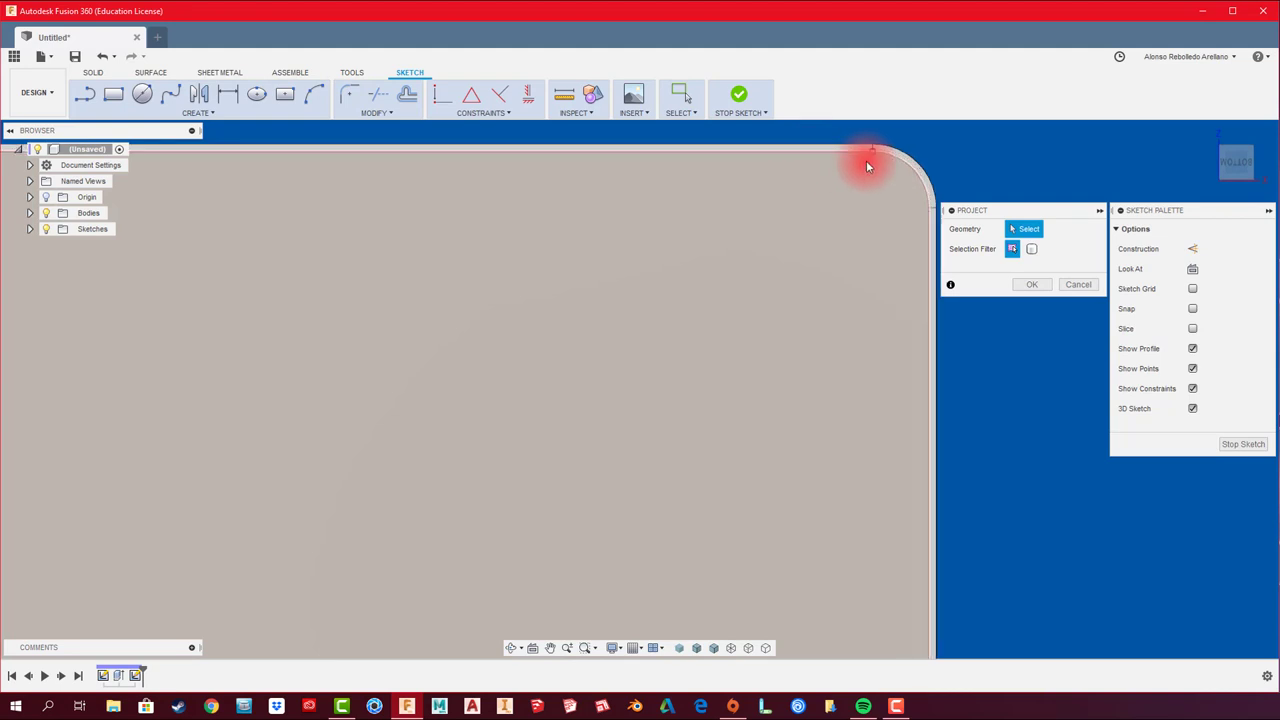
scroll(868, 165, "up", 1)
middle_click_drag(829, 188, 746, 215)
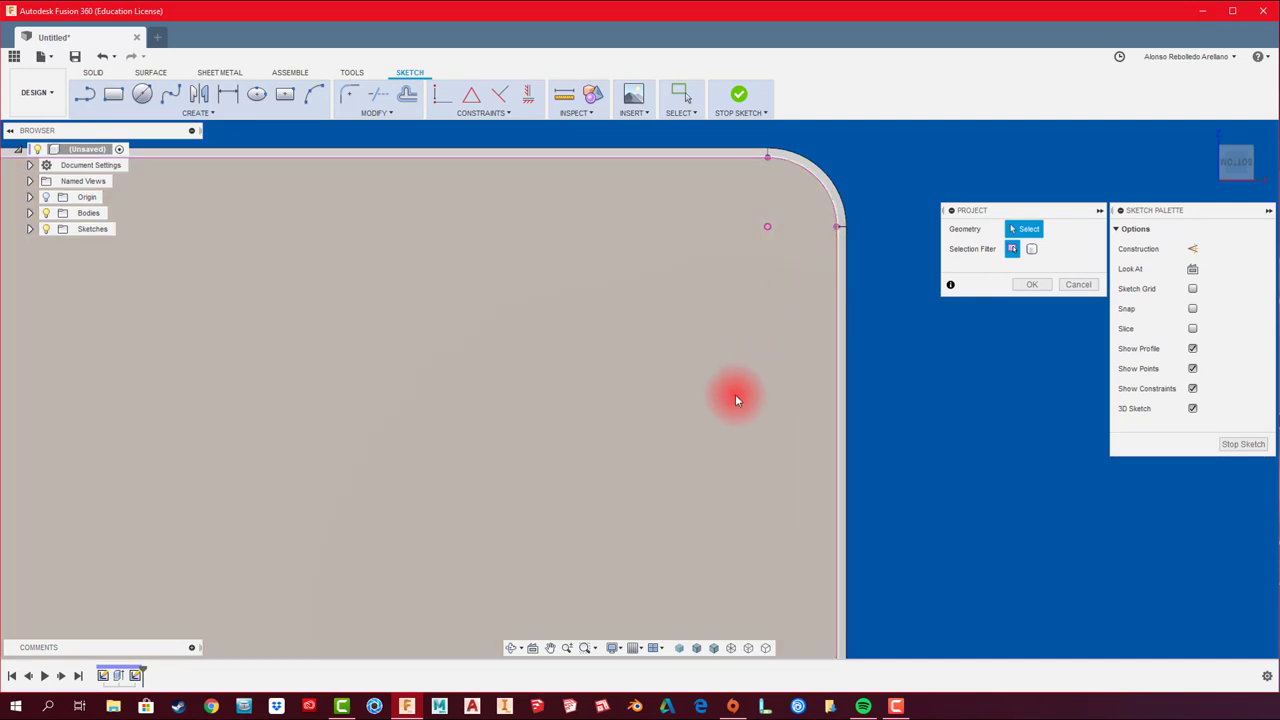
mouse_move(735, 400)
middle_mouse_down()
mouse_move(750, 470)
mouse_move(786, 420)
middle_mouse_up()
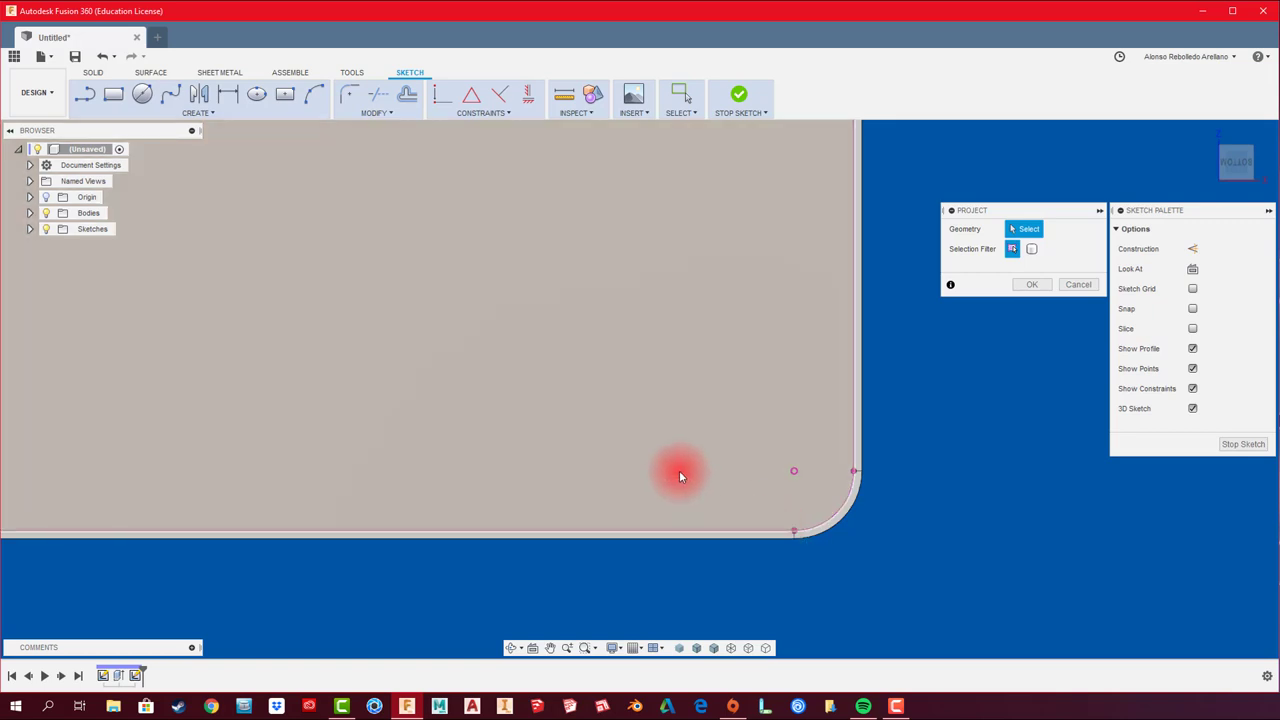
scroll(680, 474, "down", 3)
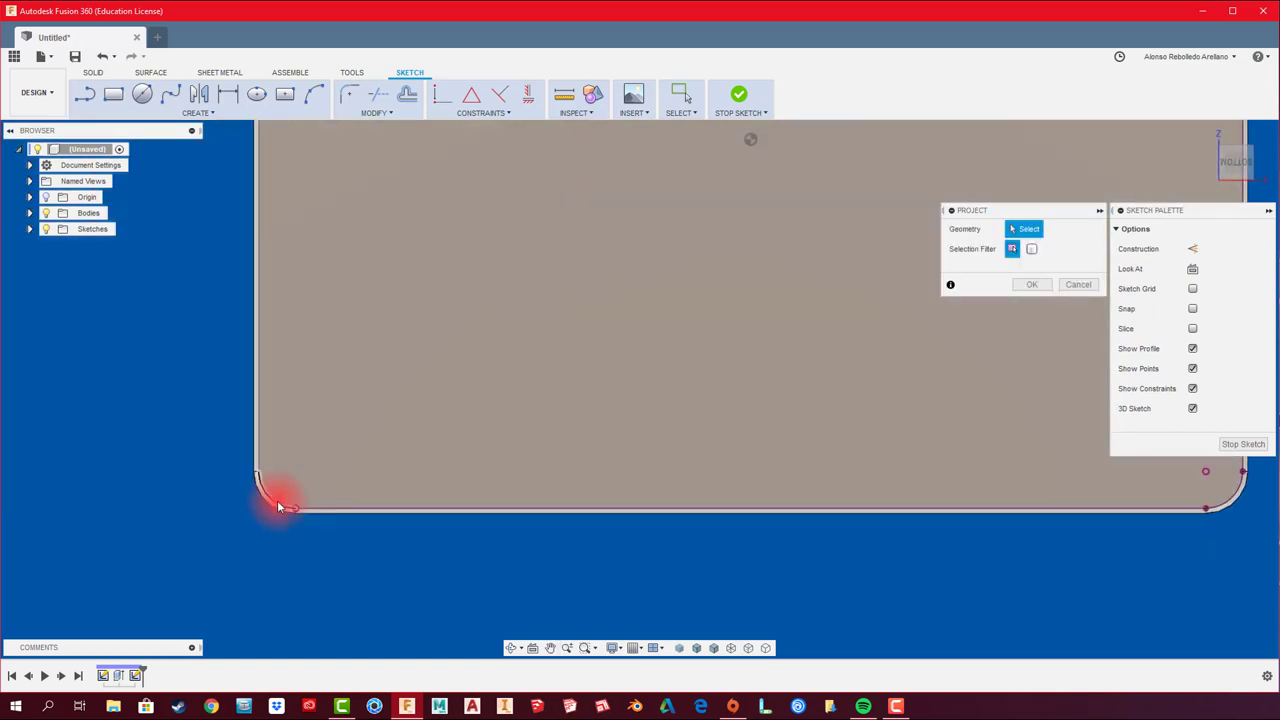
left_click(277, 500)
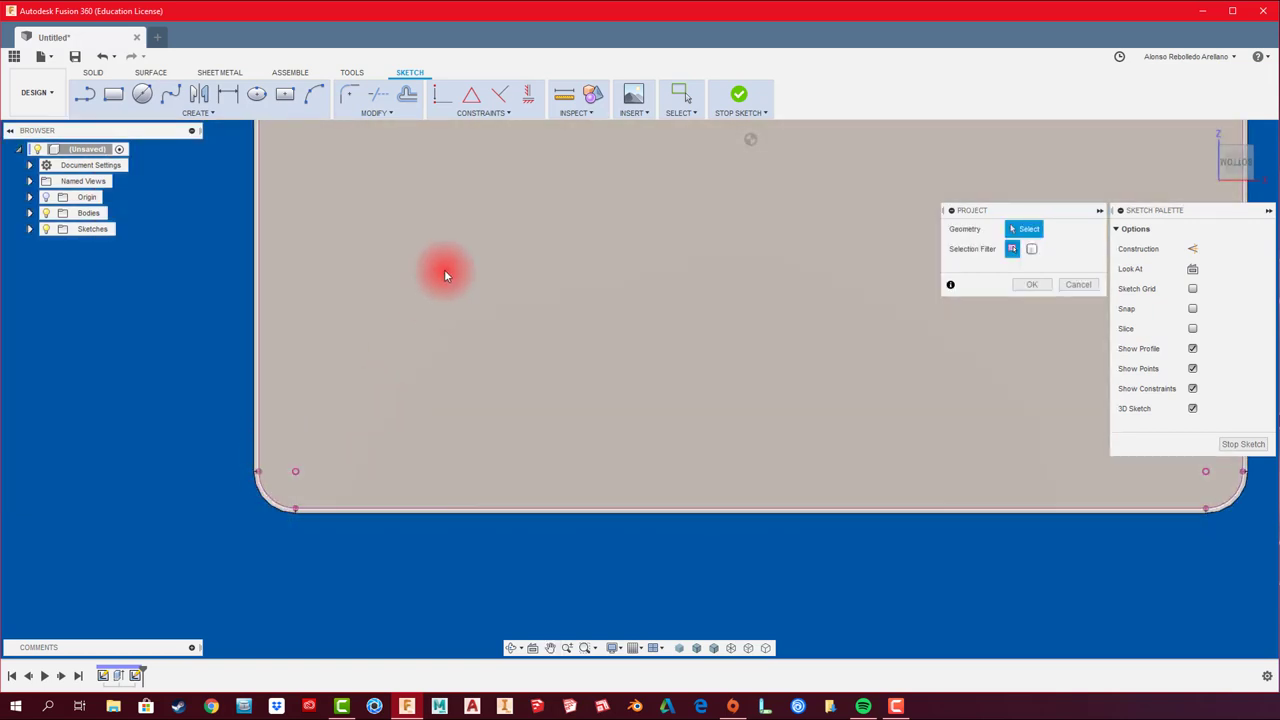
middle_click_drag(448, 274, 448, 348)
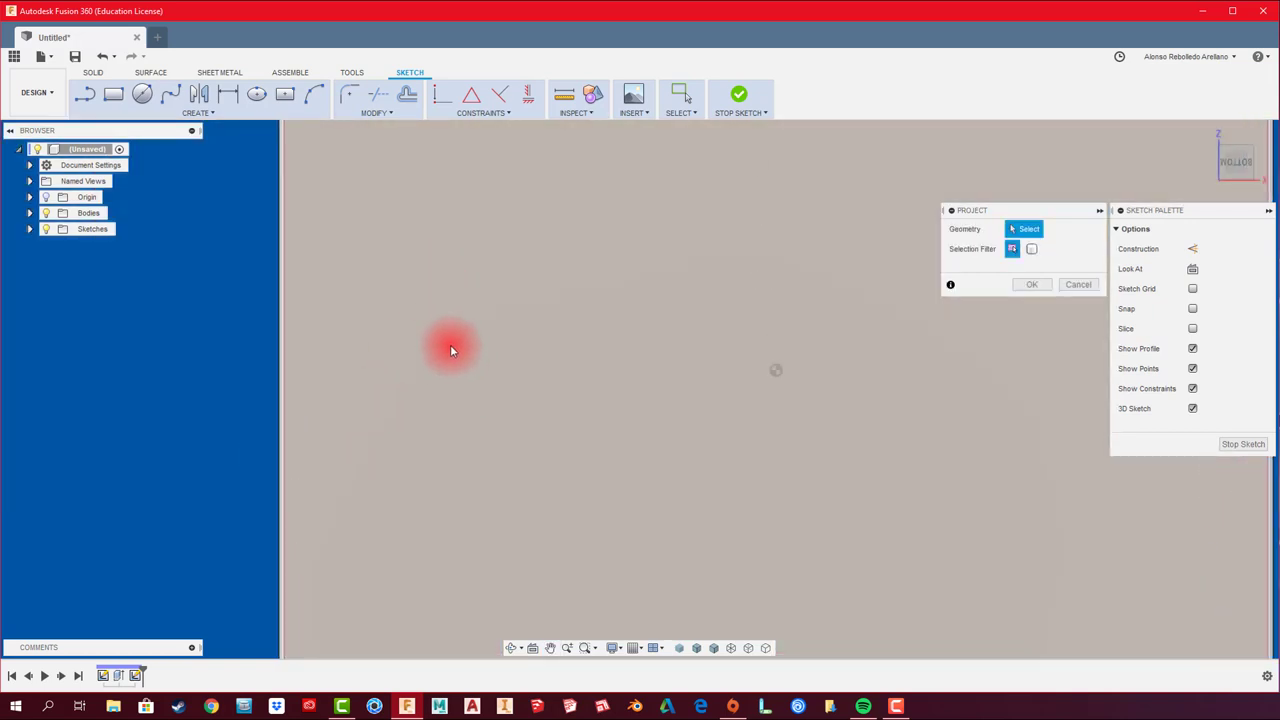
left_click(304, 217)
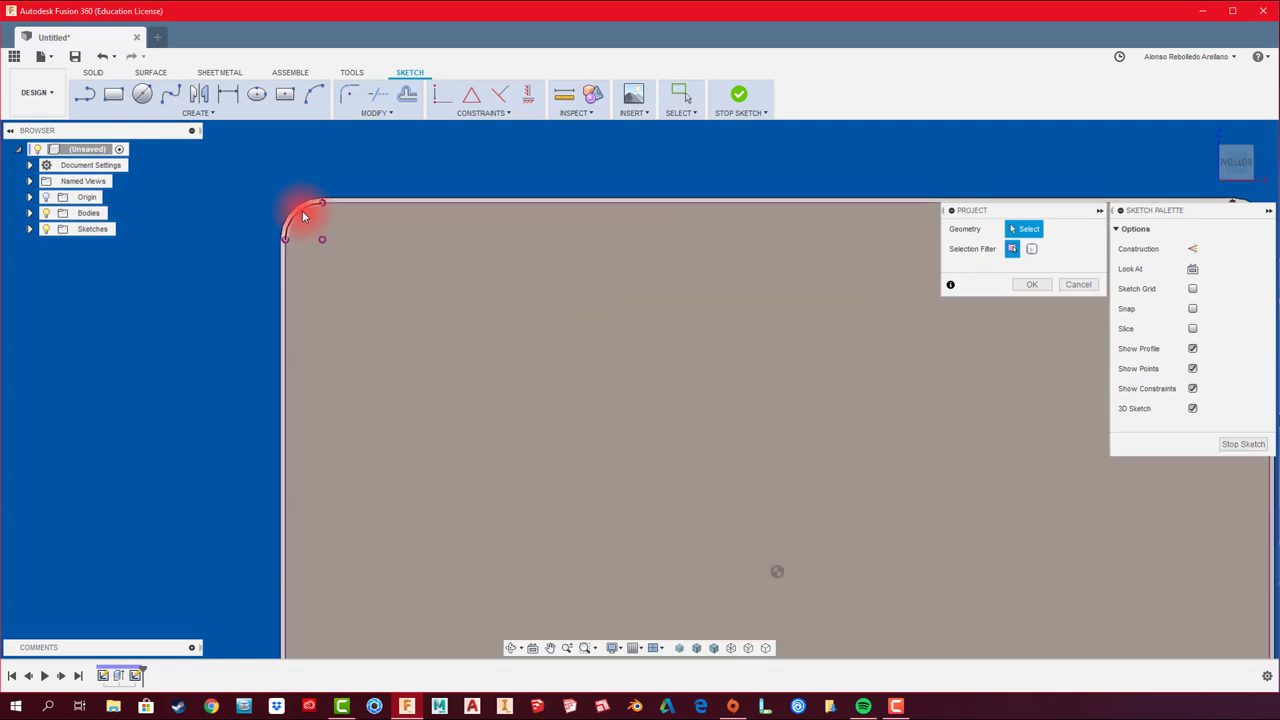
scroll(663, 360, "down", 2)
mouse_move(663, 360)
middle_mouse_down()
mouse_move(619, 322)
mouse_move(488, 266)
middle_mouse_up()
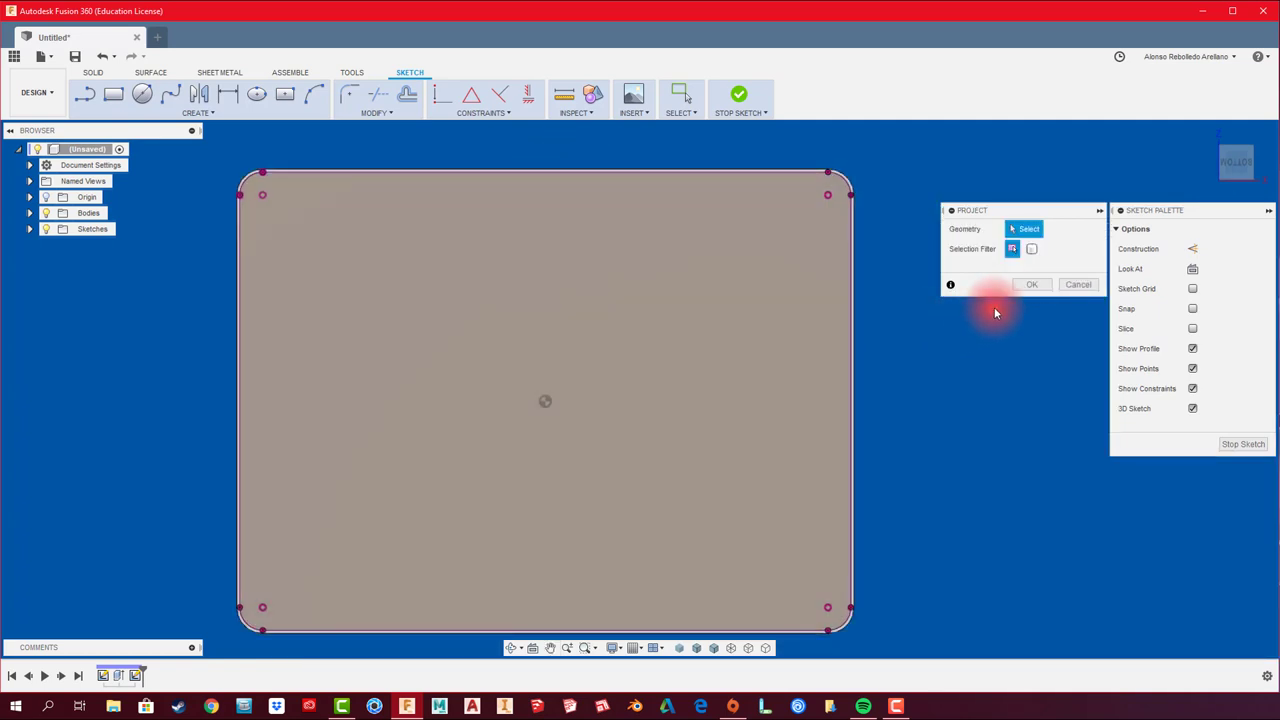
left_click(1030, 285)
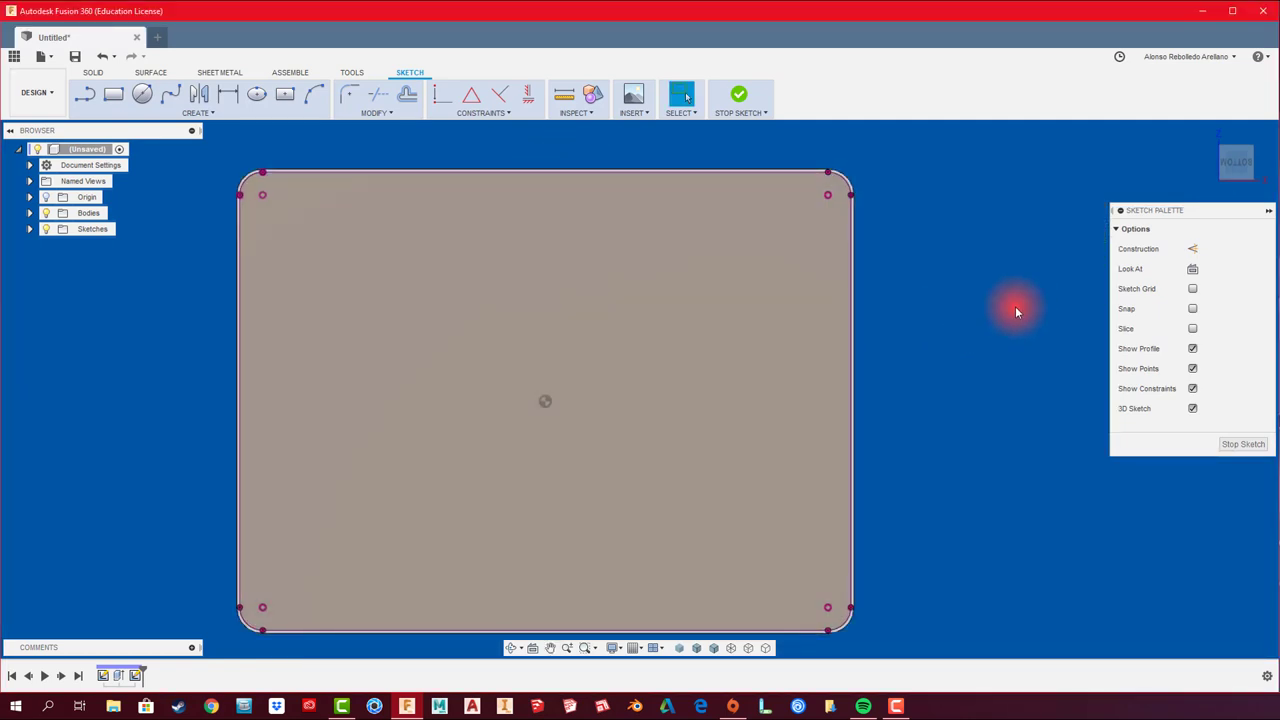
Step: Return to the home view and switch the camera from orthographic to Perspective
key("F6")
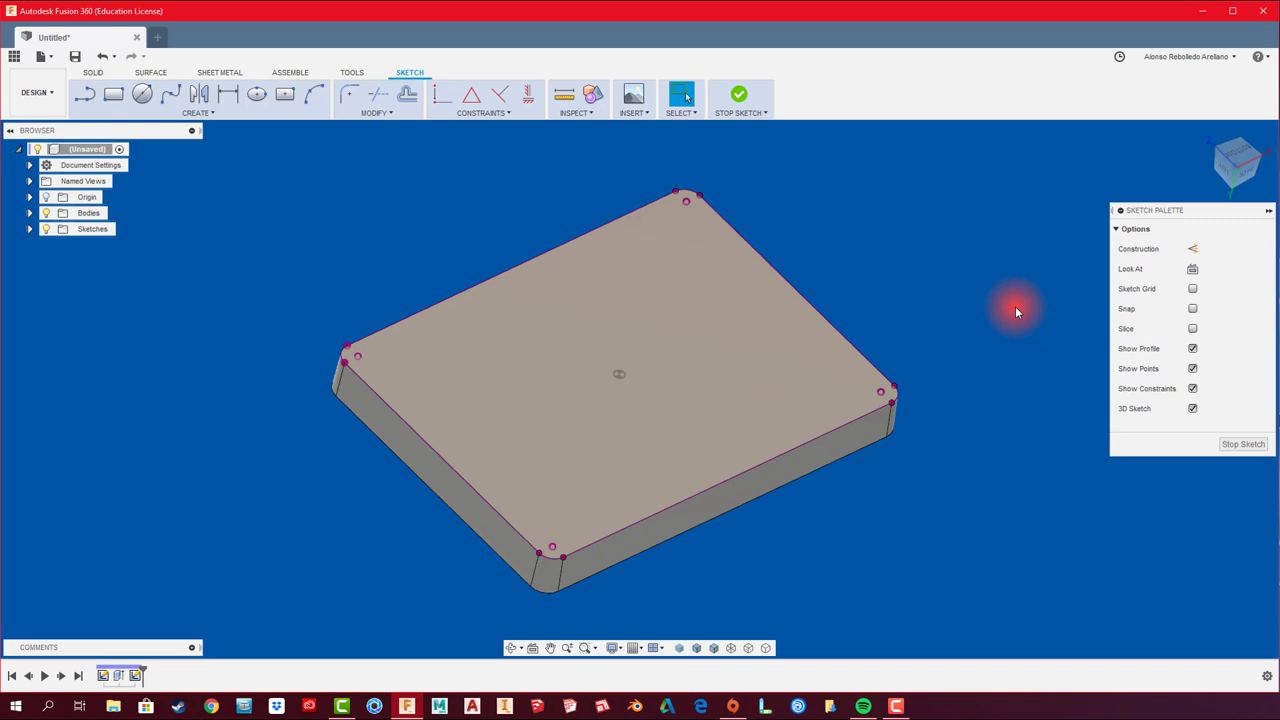
left_click(641, 651)
left_click(614, 648)
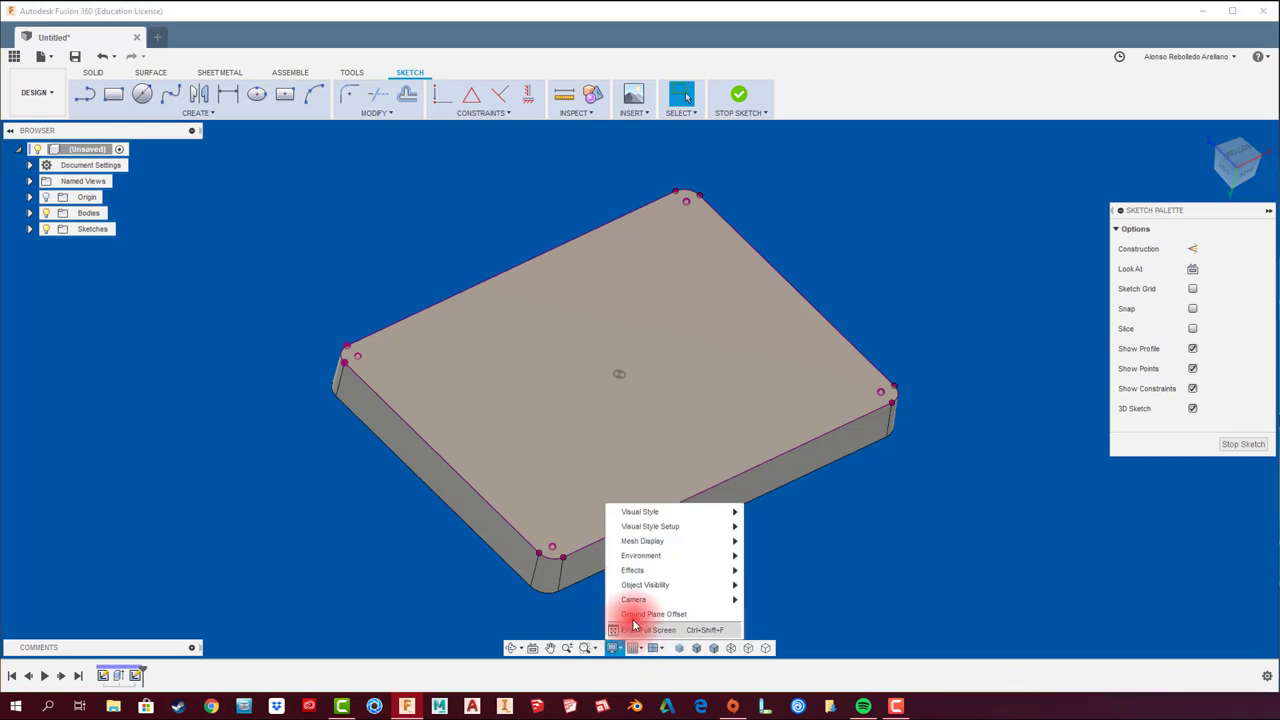
mouse_move(633, 599)
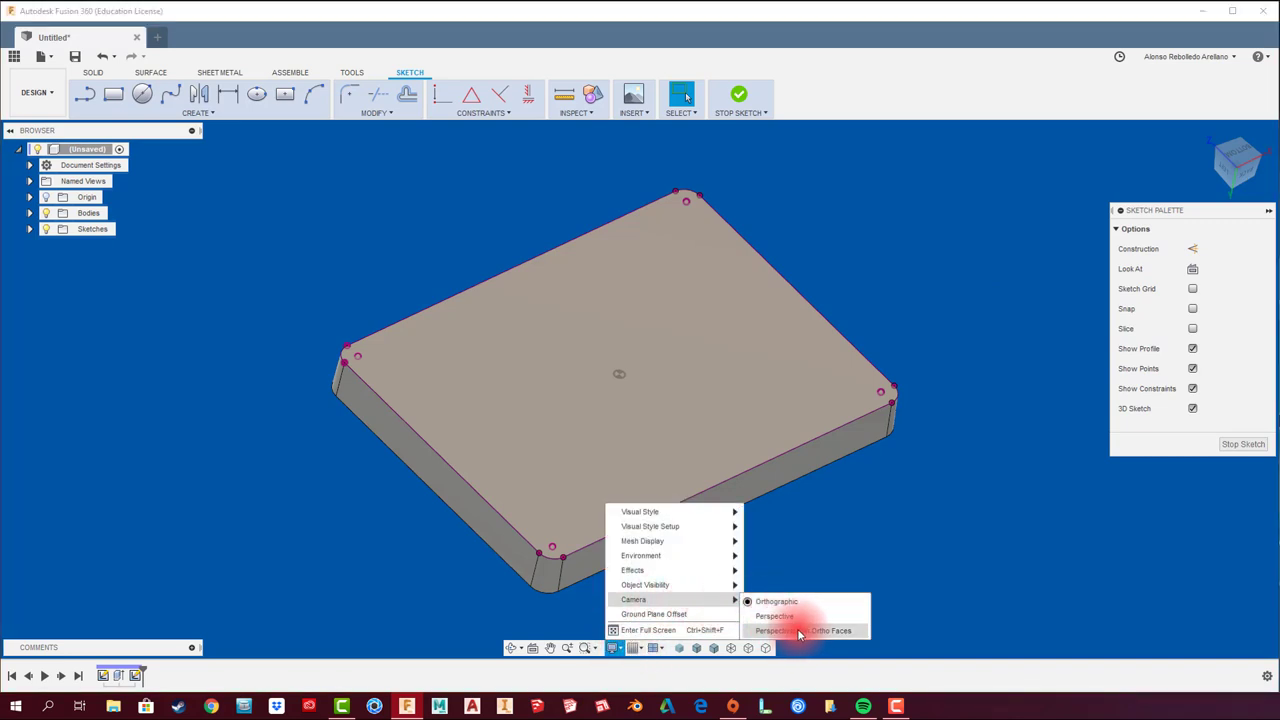
left_click(833, 631)
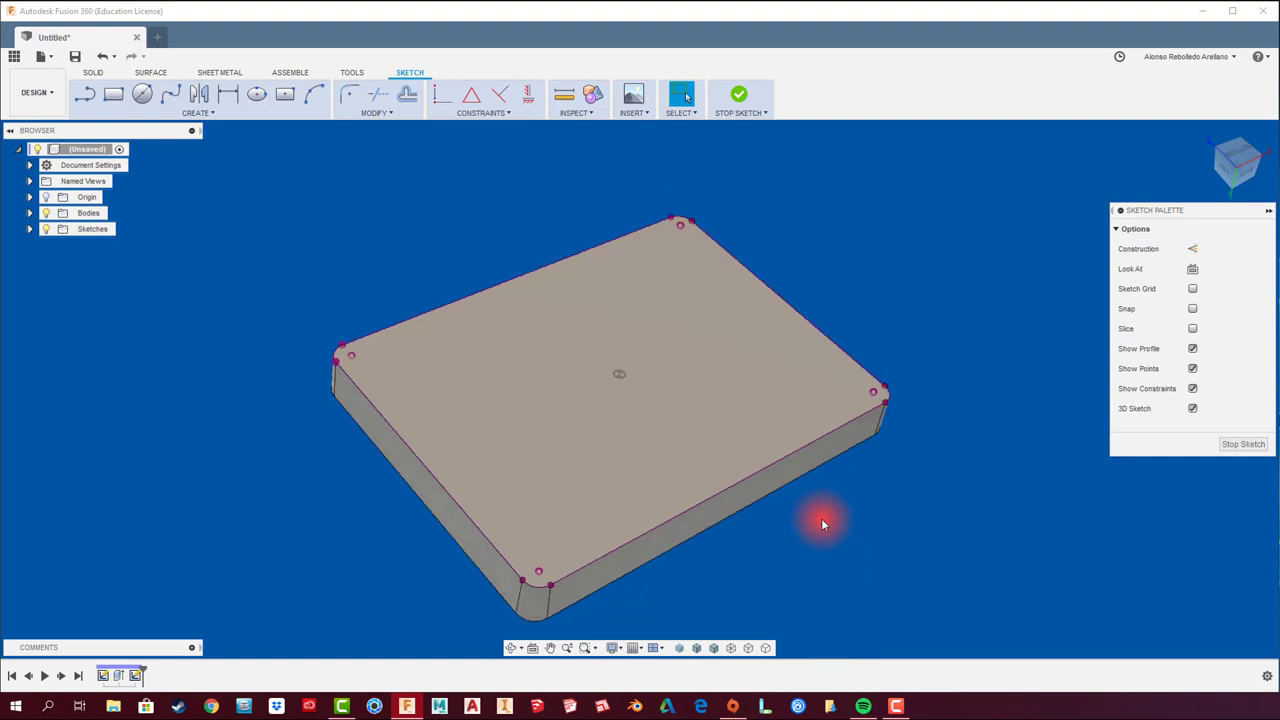
middle_click_drag(821, 518, 850, 513)
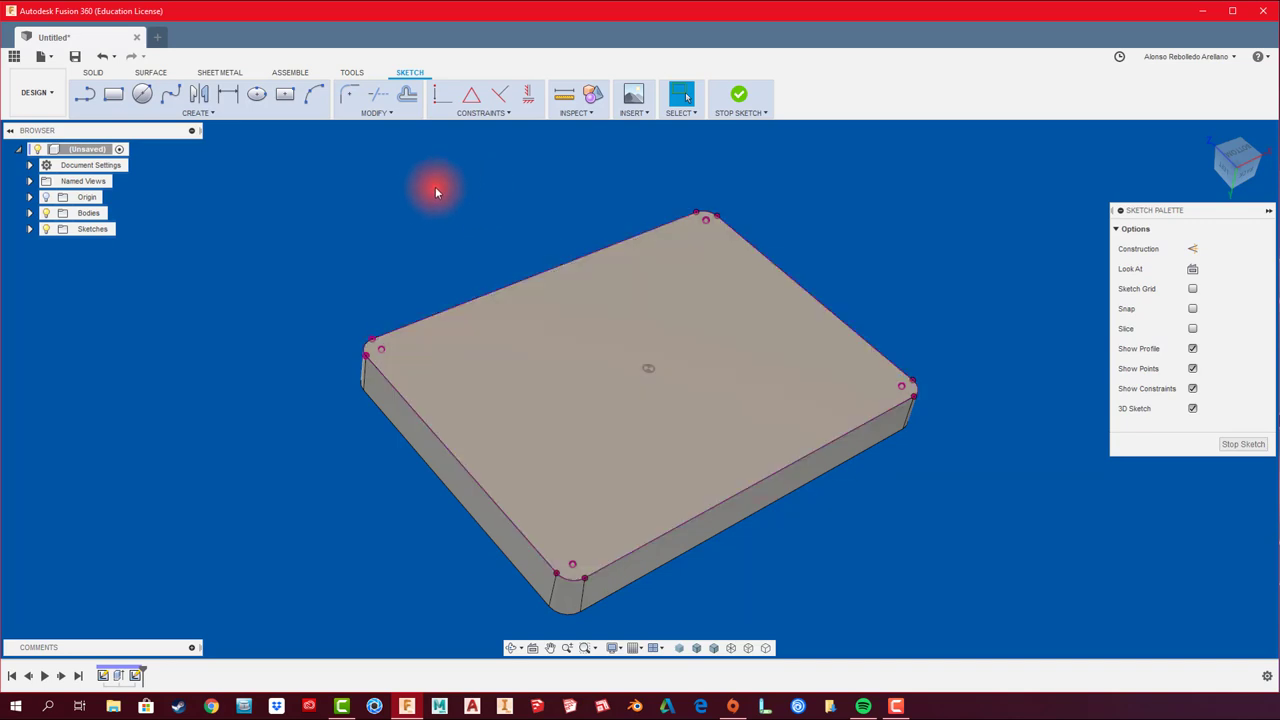
Step: Offset the projected outline inward by about 8.8 mm
left_click(405, 94)
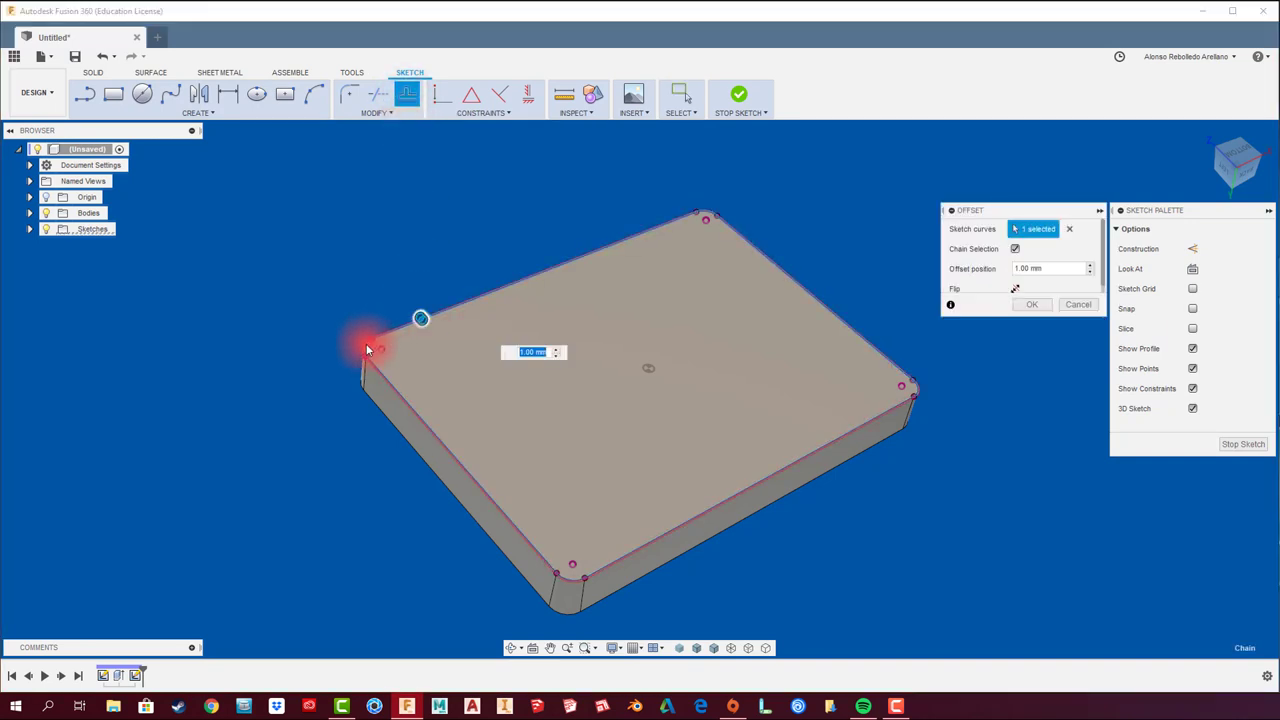
mouse_move(419, 319)
left_mouse_down()
mouse_move(430, 325)
mouse_move(414, 320)
left_mouse_up()
scroll(368, 348, "up", 3)
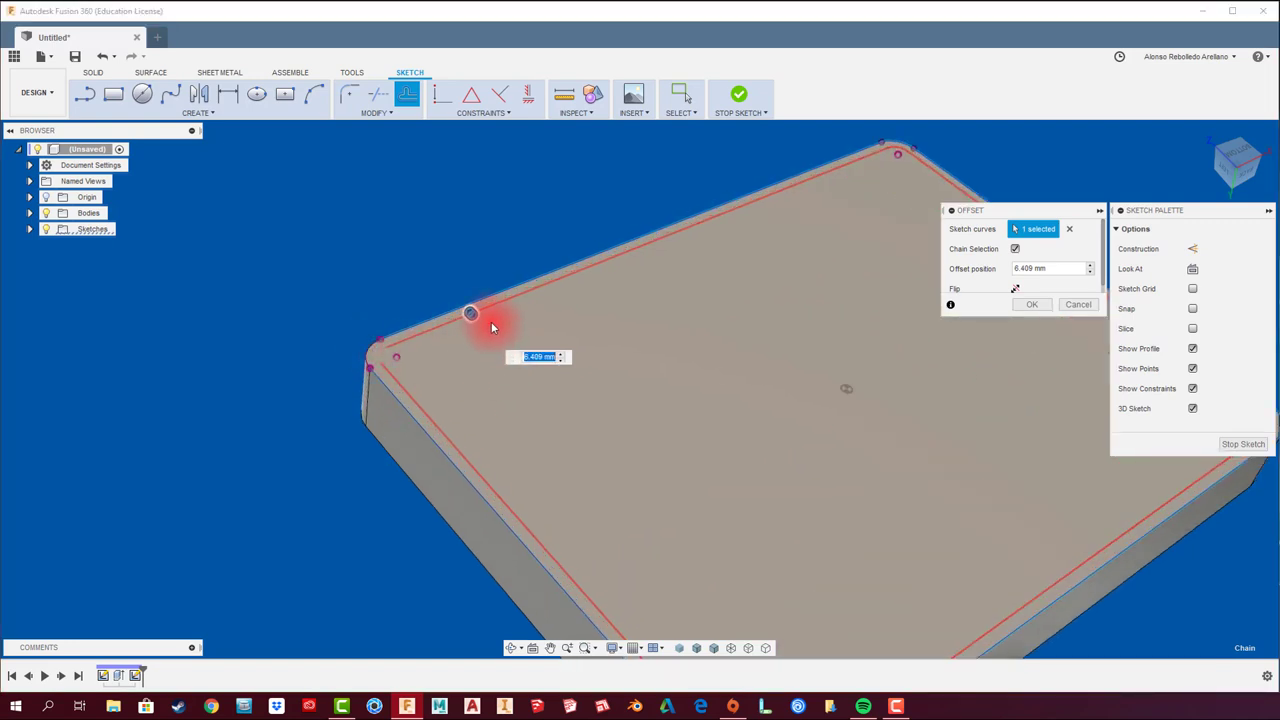
left_click_drag(474, 316, 477, 319)
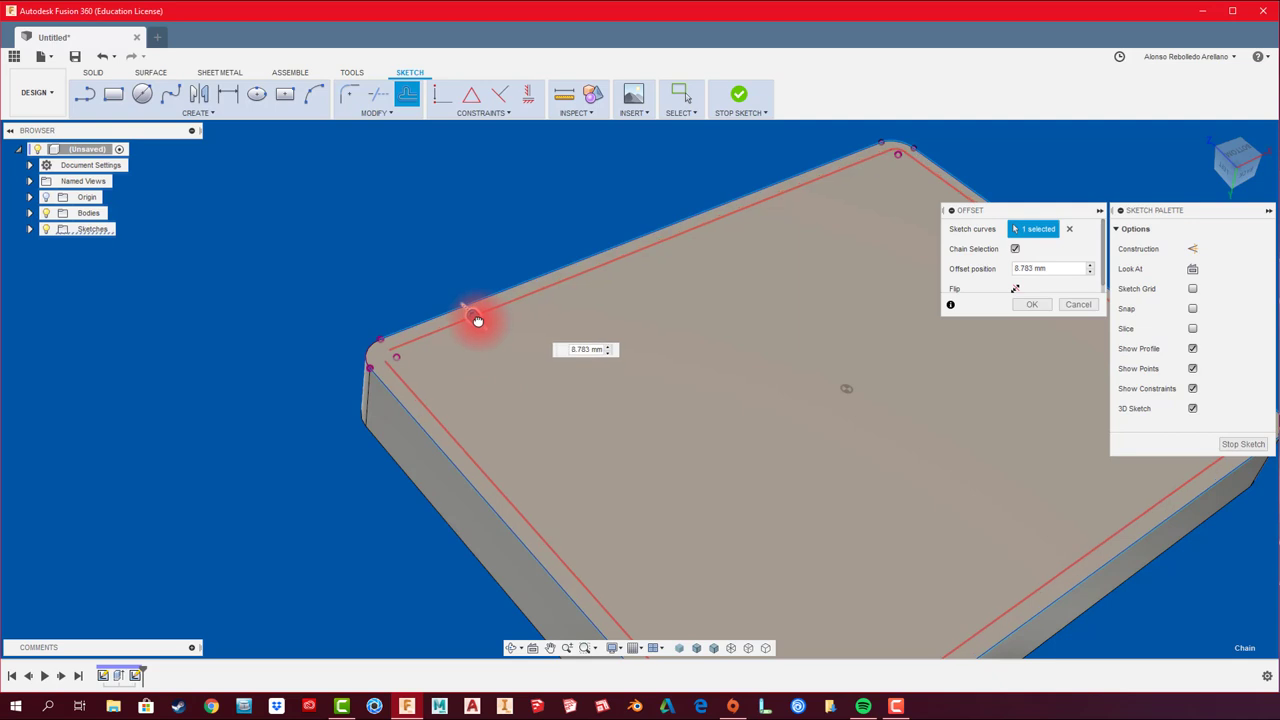
left_click(1066, 270)
left_click(1066, 270)
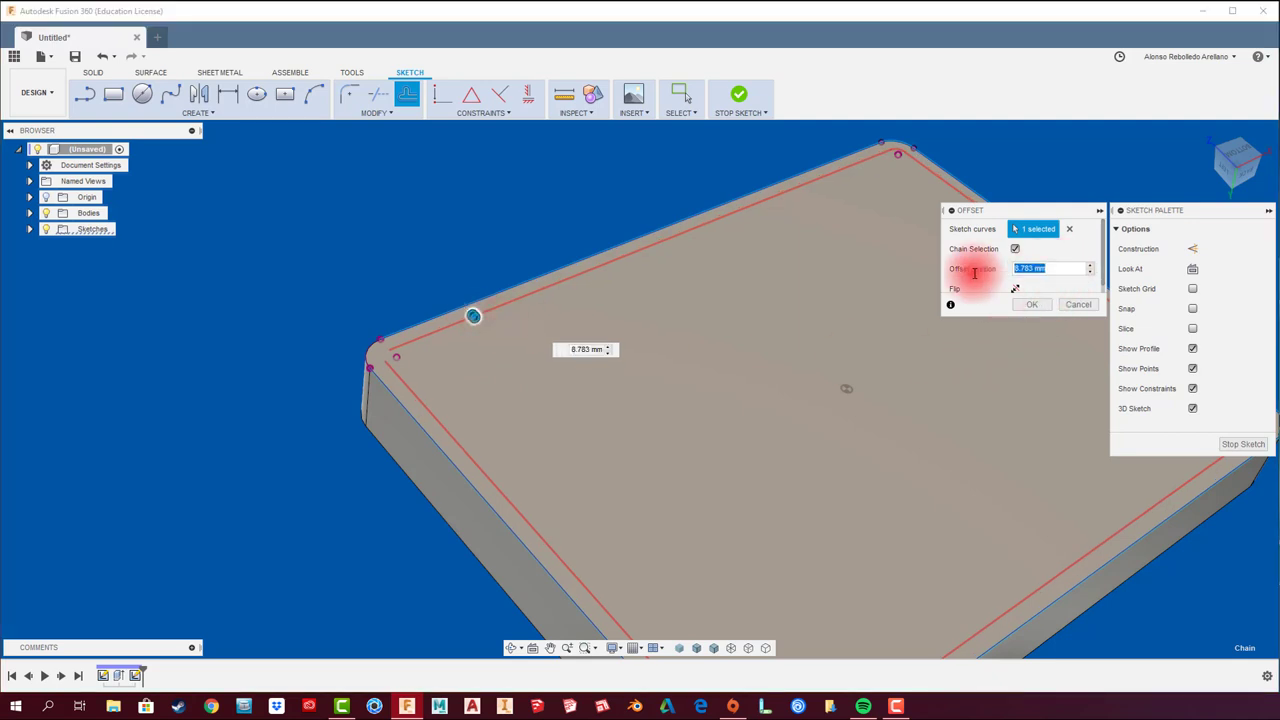
type("9")
left_click(1030, 304)
scroll(335, 340, "up", 2)
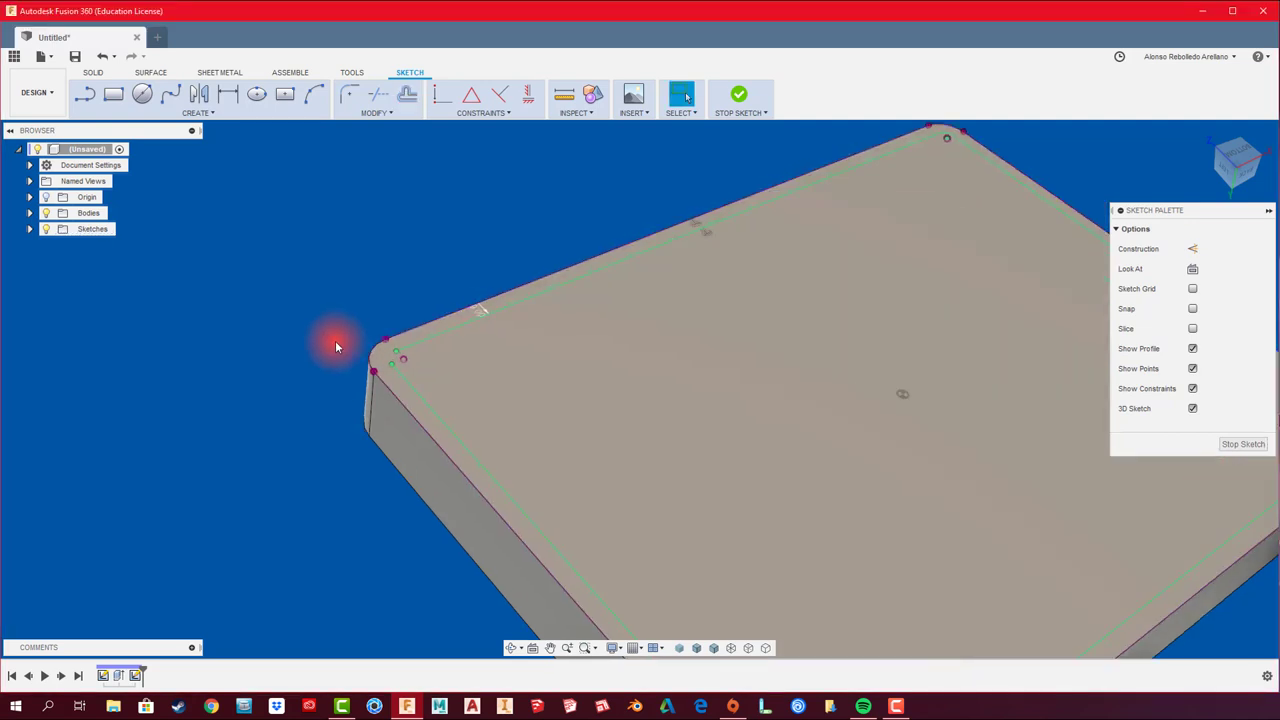
scroll(390, 355, "up", 2)
scroll(397, 362, "up", 2)
Step: Add a second inward offset of about 9.5 mm and finish the sketch
left_click(397, 362)
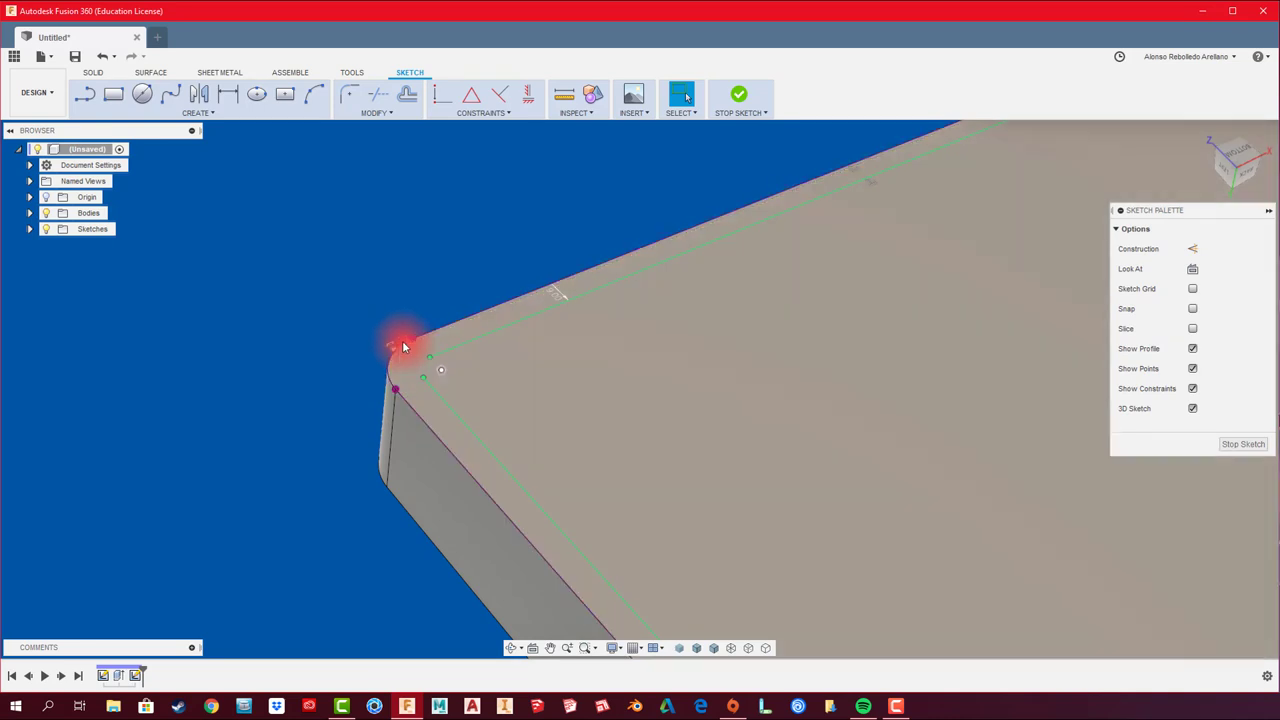
left_click(430, 97)
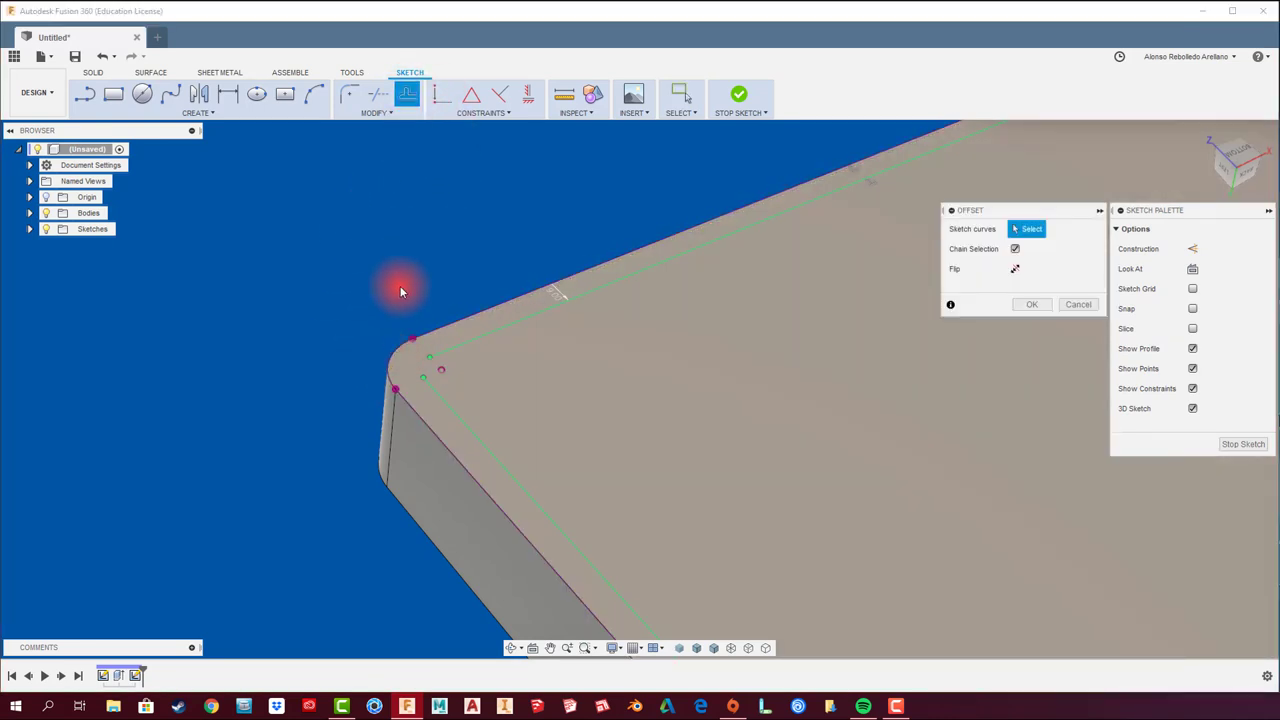
left_click(391, 362)
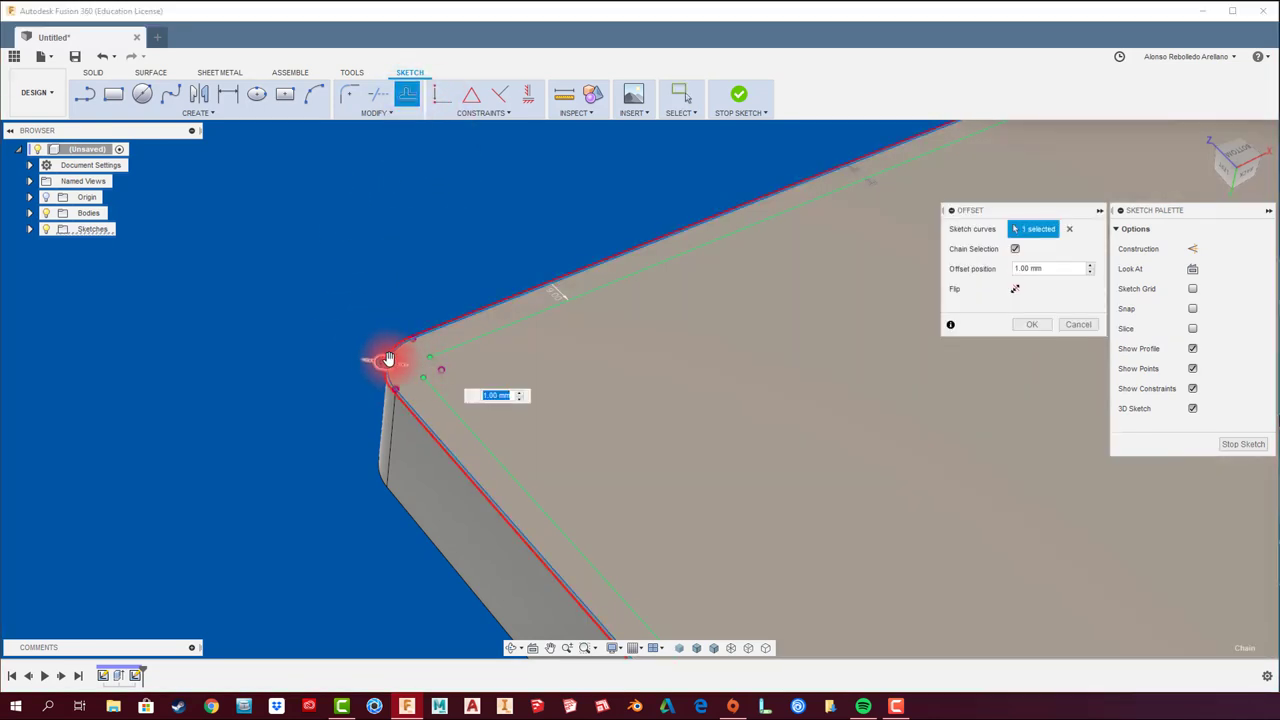
left_click_drag(388, 360, 431, 365)
type("3")
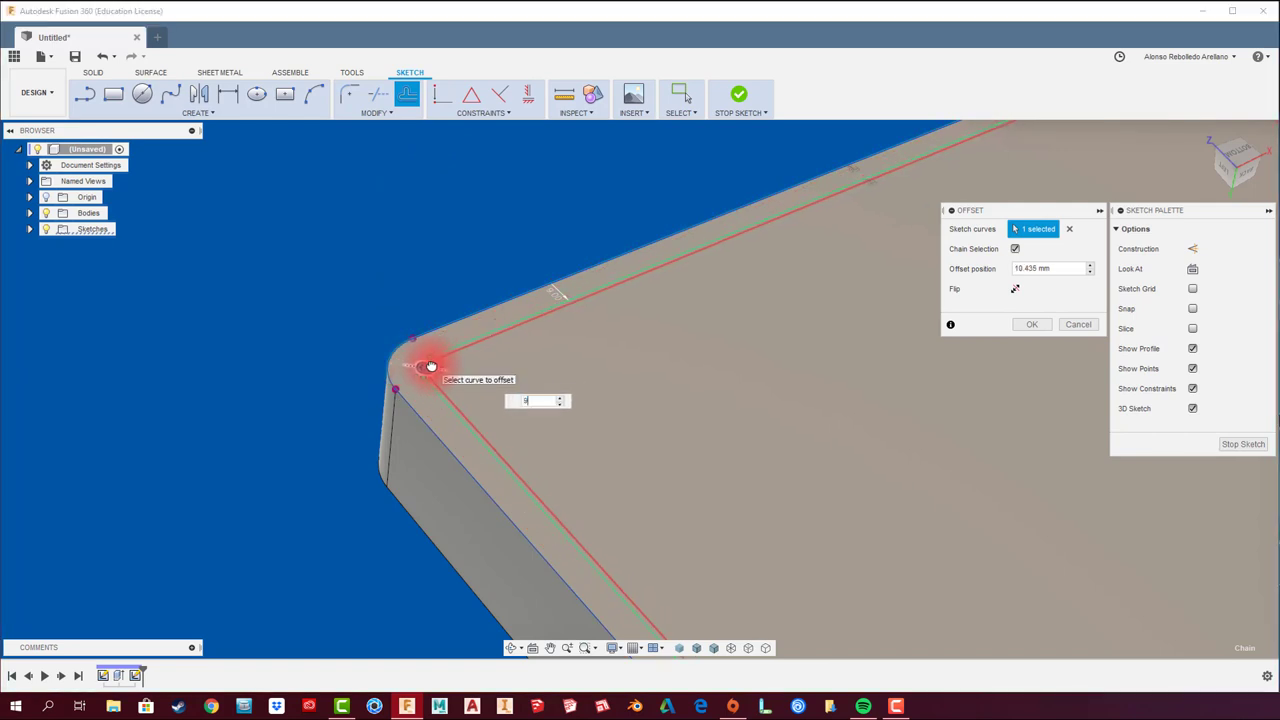
key("Return")
scroll(315, 272, "down", 5)
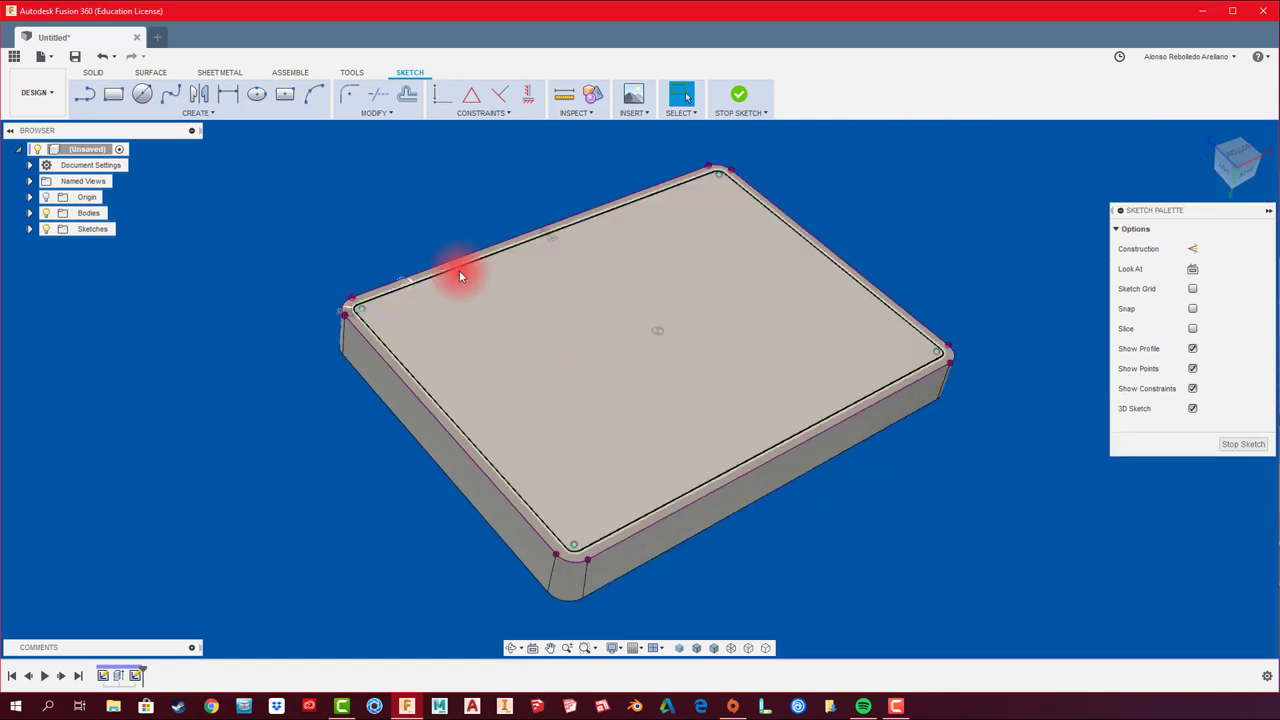
left_click(741, 97)
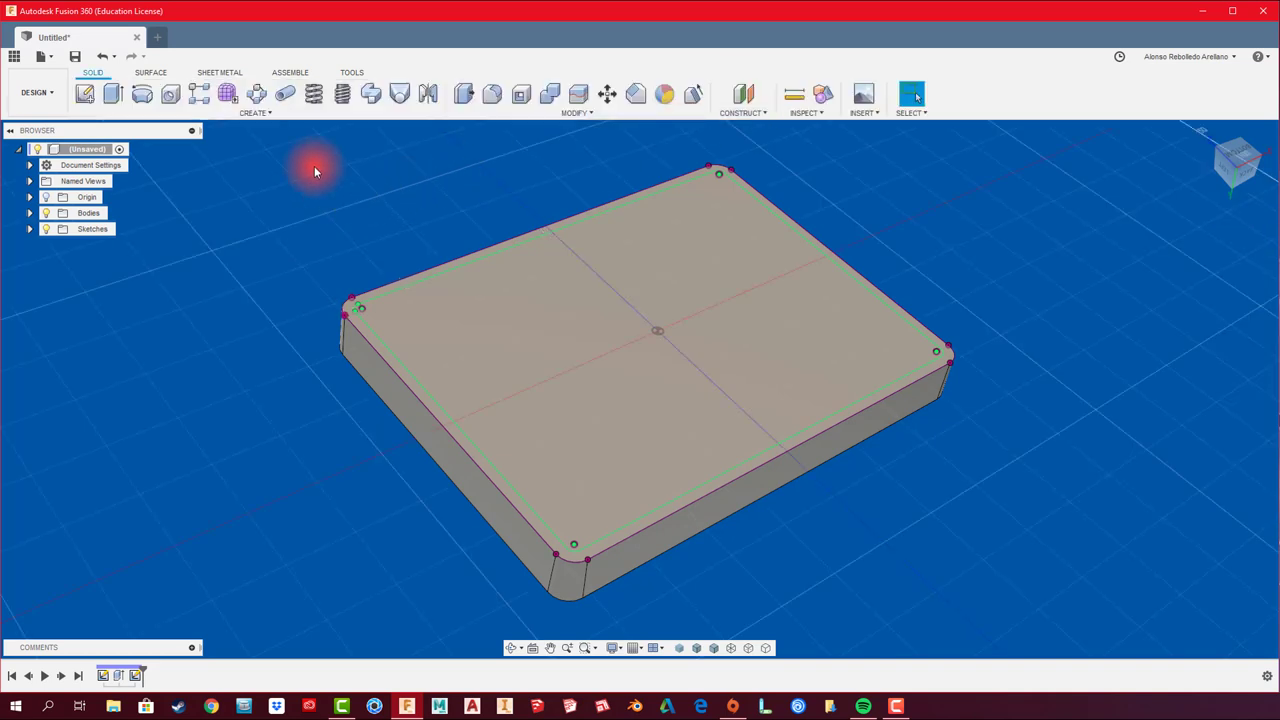
Step: Extrude the plate's top-face profile to 110 mm and adjust its taper angle
left_click(114, 100)
left_click(454, 363)
mouse_move(663, 320)
left_mouse_down()
mouse_move(673, 213)
mouse_move(674, 262)
left_mouse_up()
mouse_move(675, 311)
middle_mouse_down("shift")
mouse_move(1160, 200)
mouse_move(1192, 205)
mouse_move(1002, 273)
middle_mouse_up("shift")
scroll(891, 237, "up", 3)
scroll(953, 231, "up", 2)
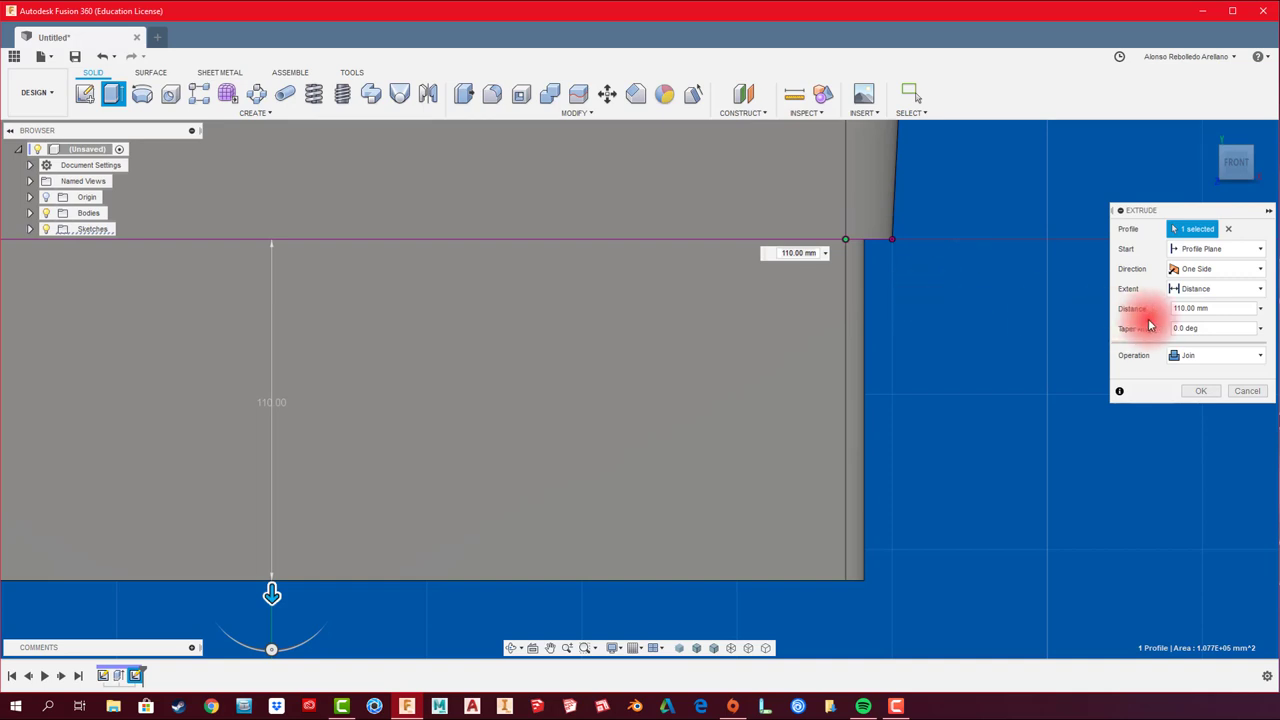
left_click(1222, 328)
type("3")
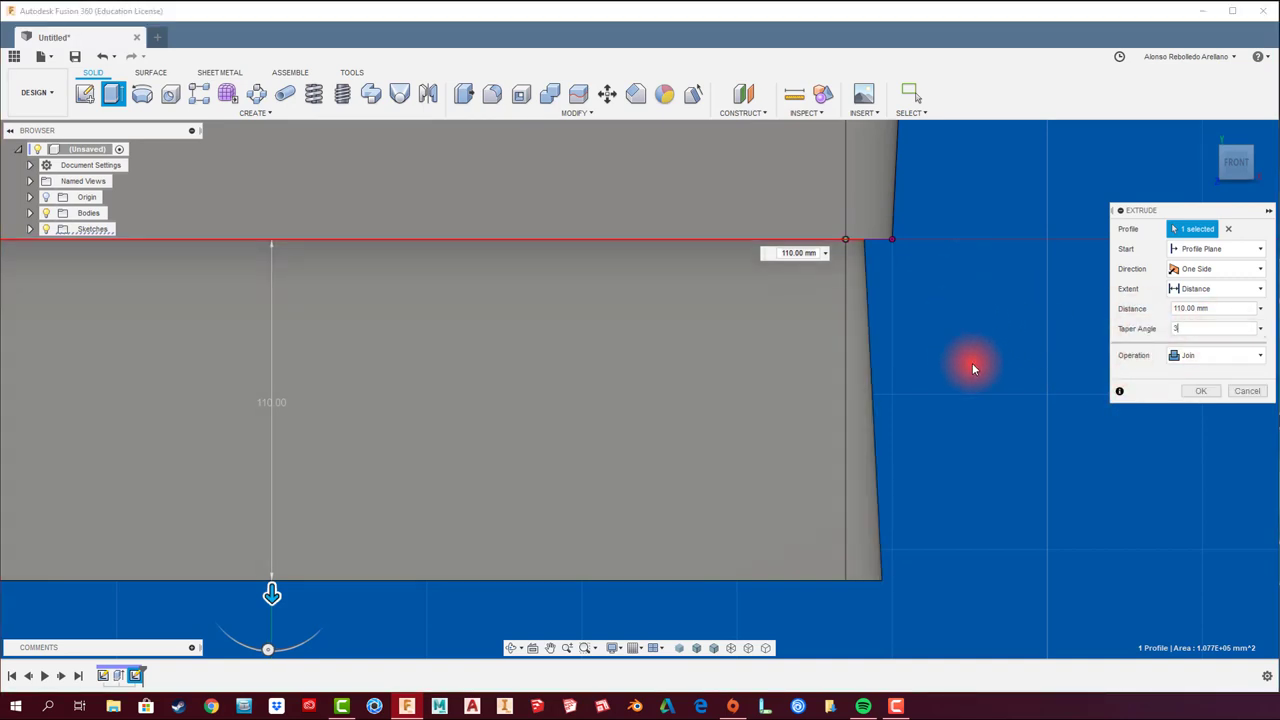
scroll(972, 363, "down", 3)
left_click(1145, 328)
type("-3")
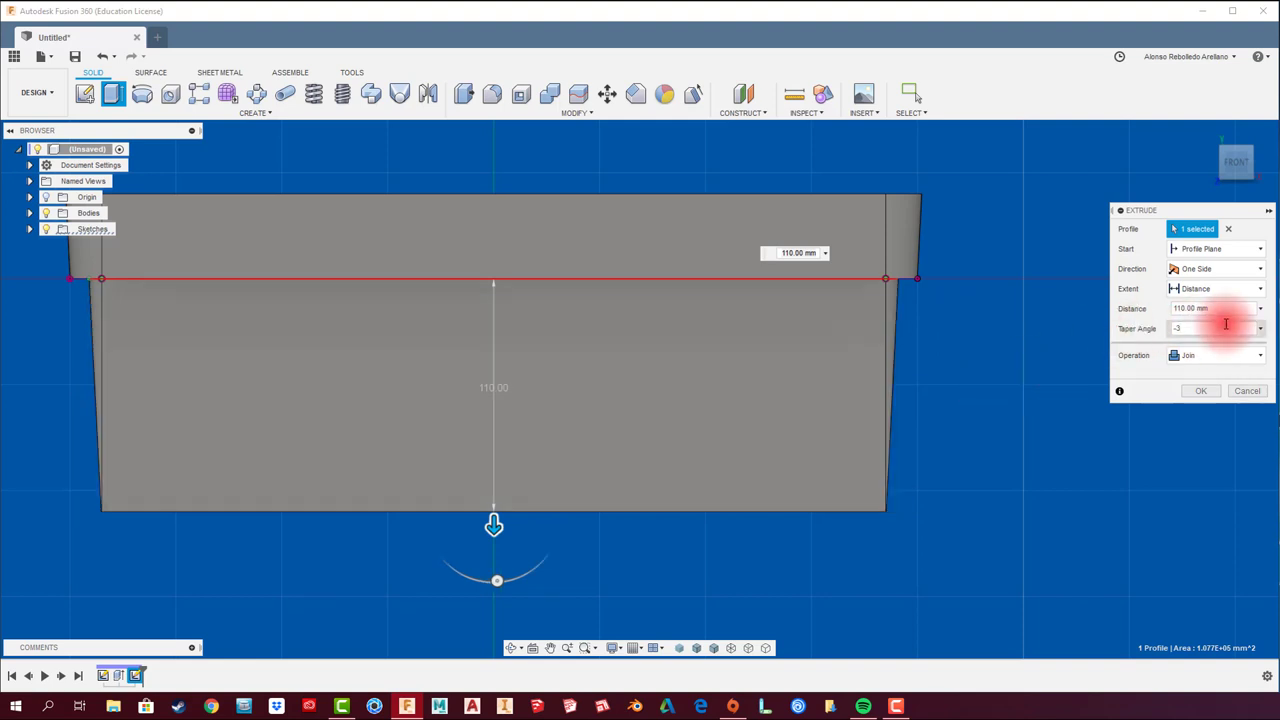
left_click_drag(1226, 324, 1125, 341)
type("-2")
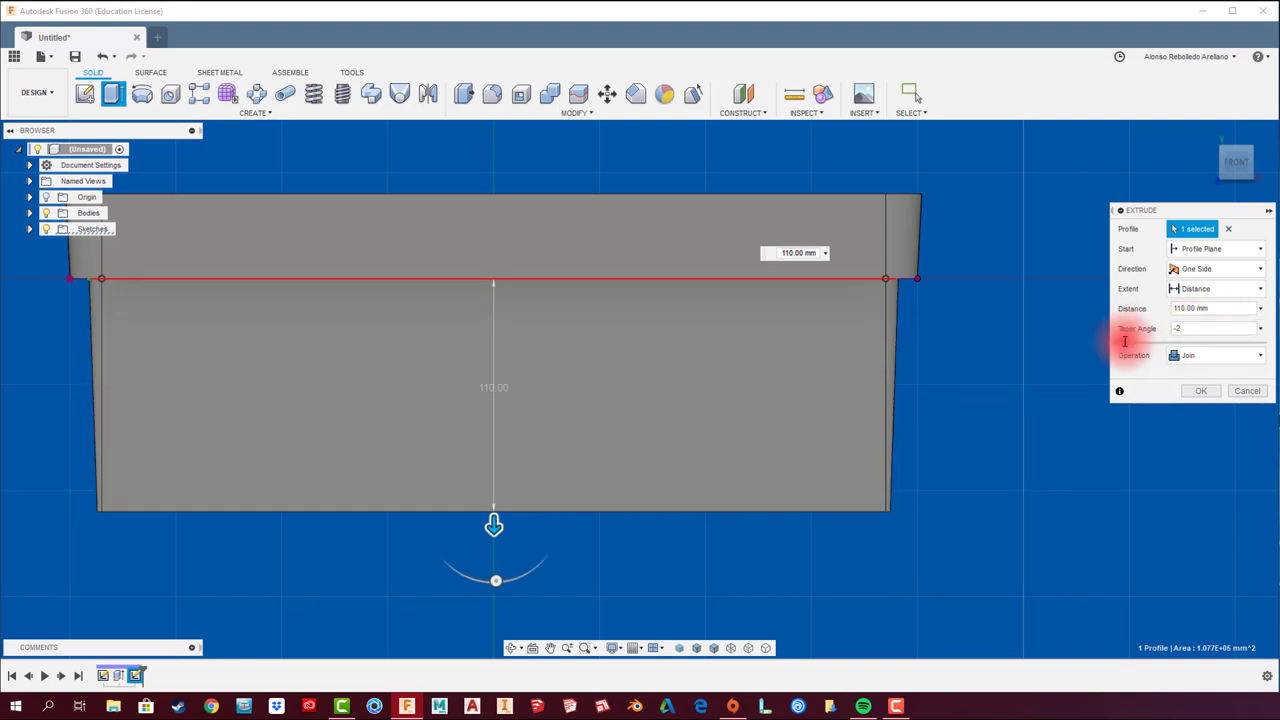
Step: Lengthen the extrusion preview to 150 mm, inspect it from an angle, then cancel it
left_click(493, 544)
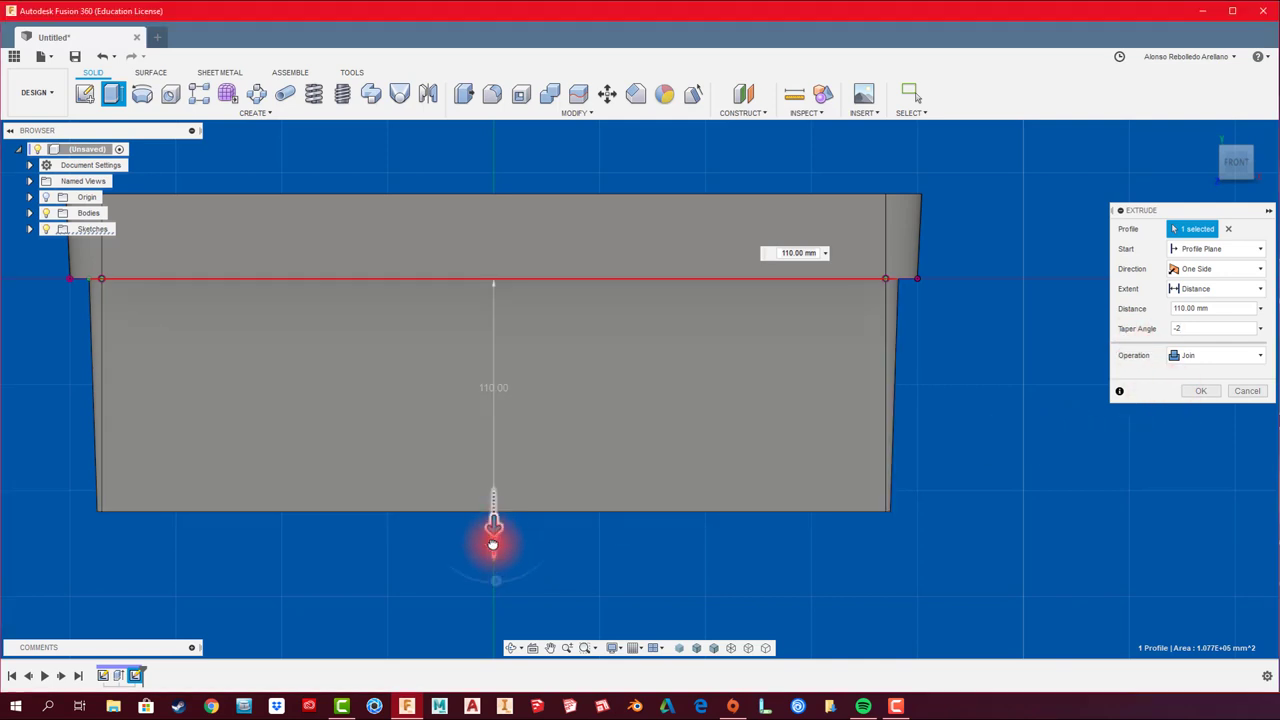
left_click_drag(493, 544, 491, 591)
scroll(868, 484, "down", 3)
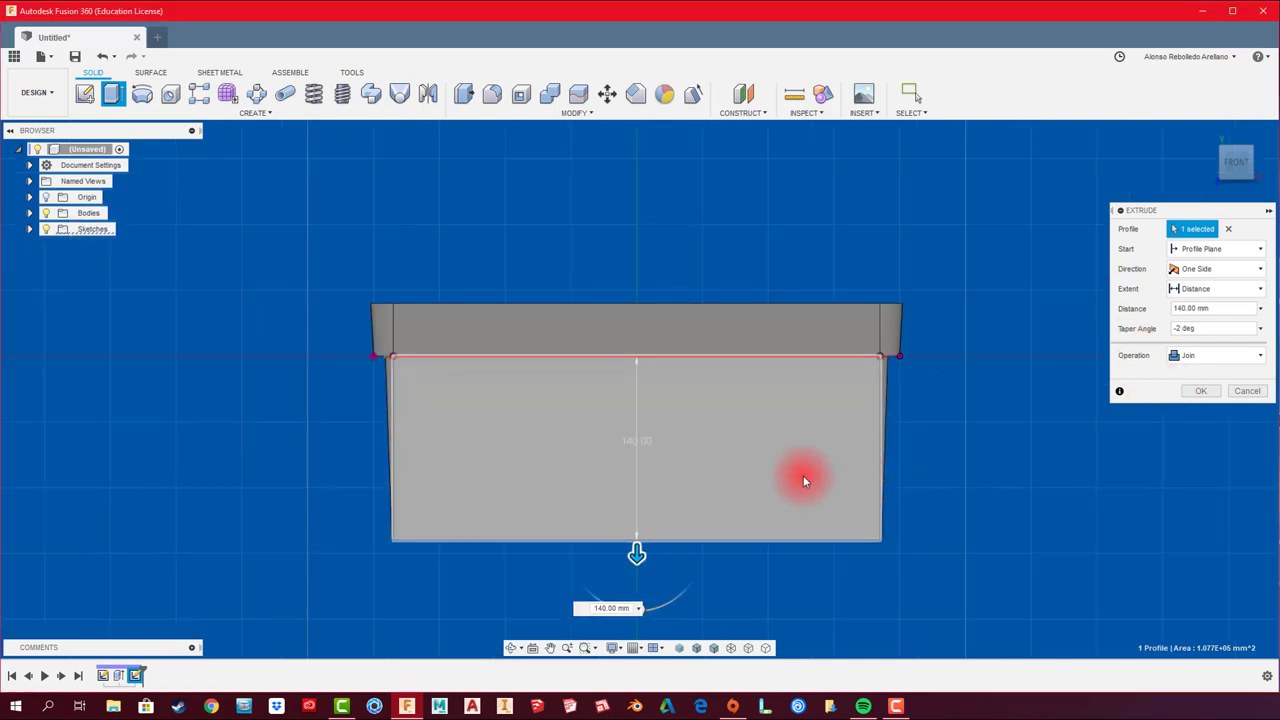
middle_click_drag(651, 558, 655, 455)
left_click_drag(638, 453, 640, 466)
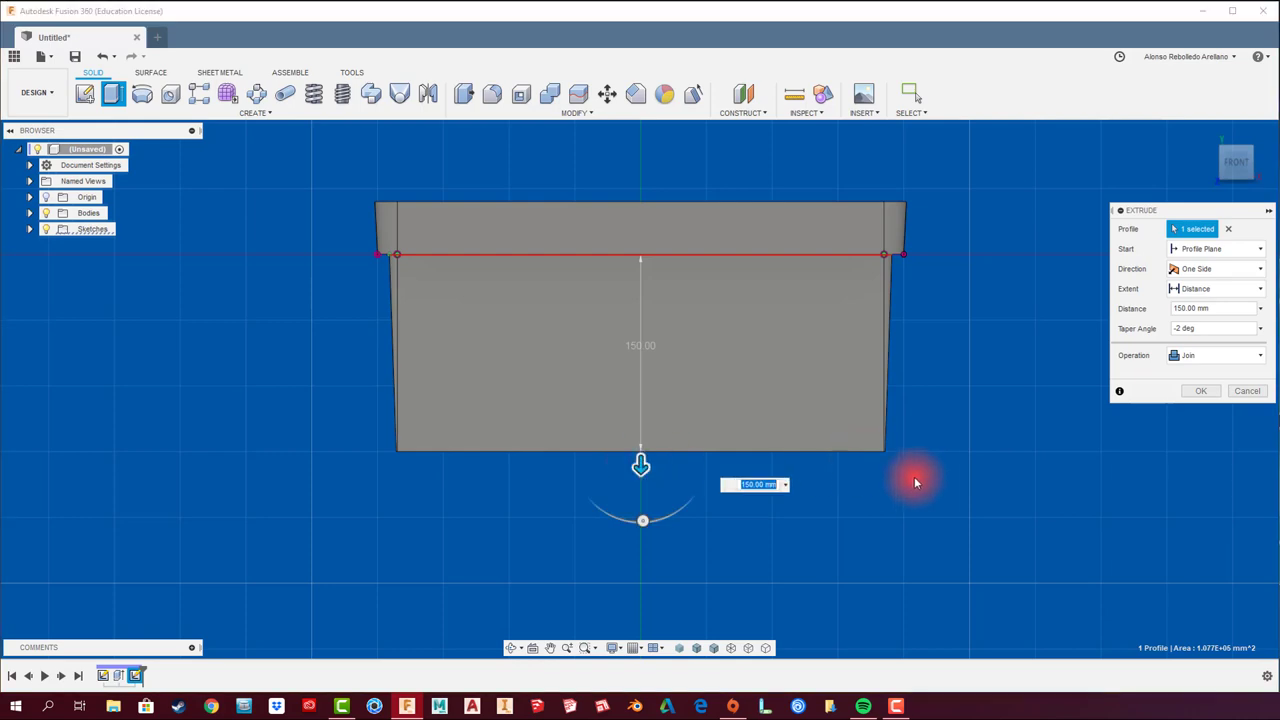
mouse_move(921, 478)
middle_mouse_down("shift")
mouse_move(651, 340)
mouse_move(613, 412)
mouse_move(668, 352)
mouse_move(662, 376)
middle_mouse_up("shift")
scroll(662, 376, "up", 3)
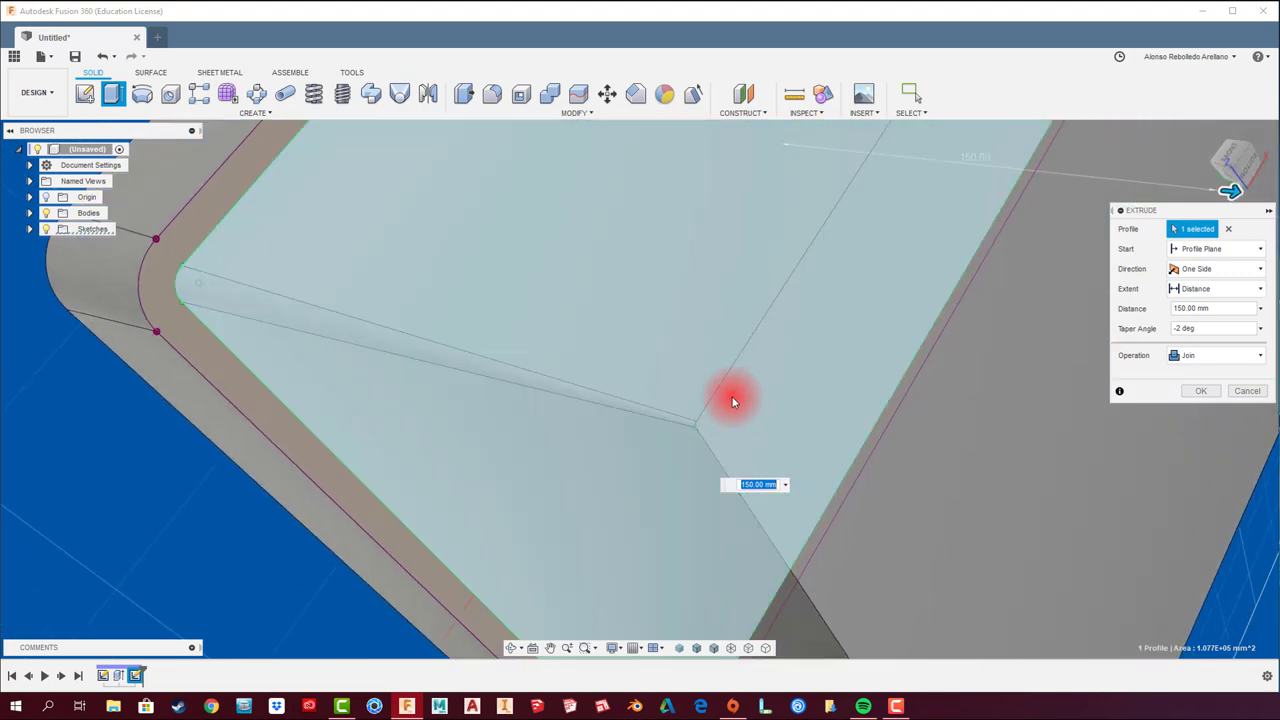
scroll(697, 414, "up", 2)
scroll(697, 418, "down", 1)
scroll(697, 418, "down", 1)
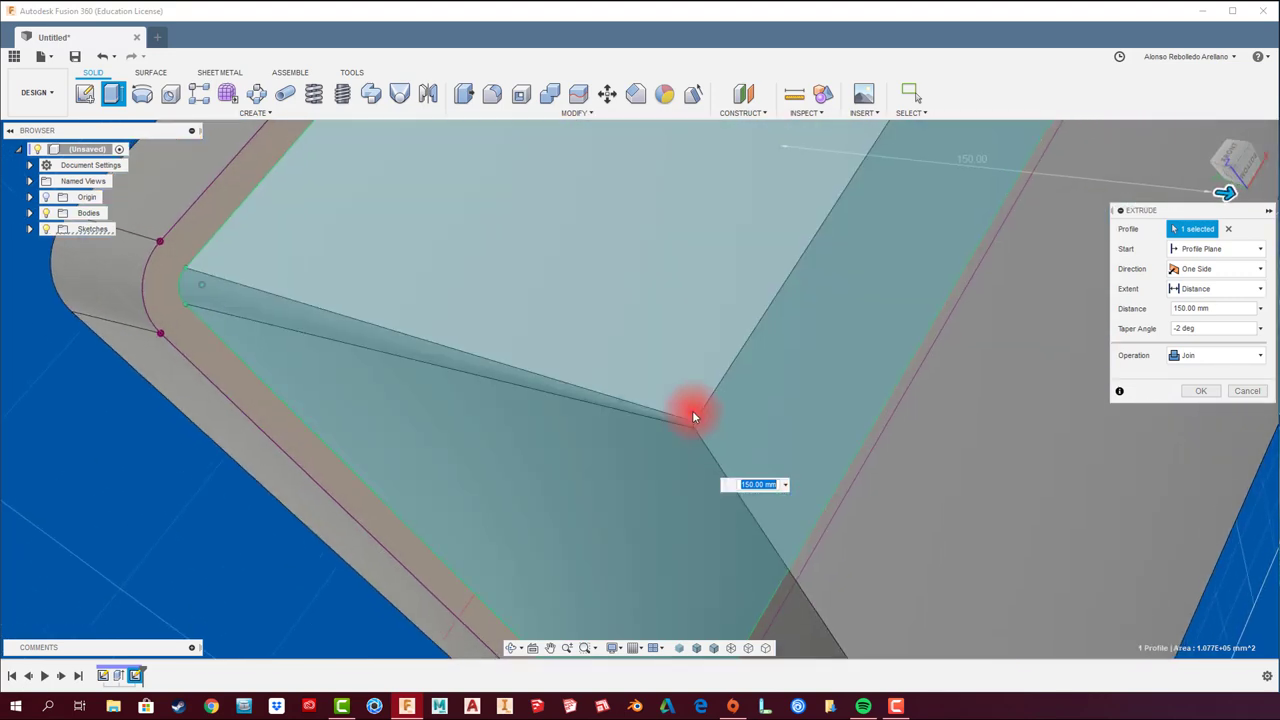
scroll(694, 418, "down", 2)
scroll(760, 410, "down", 2)
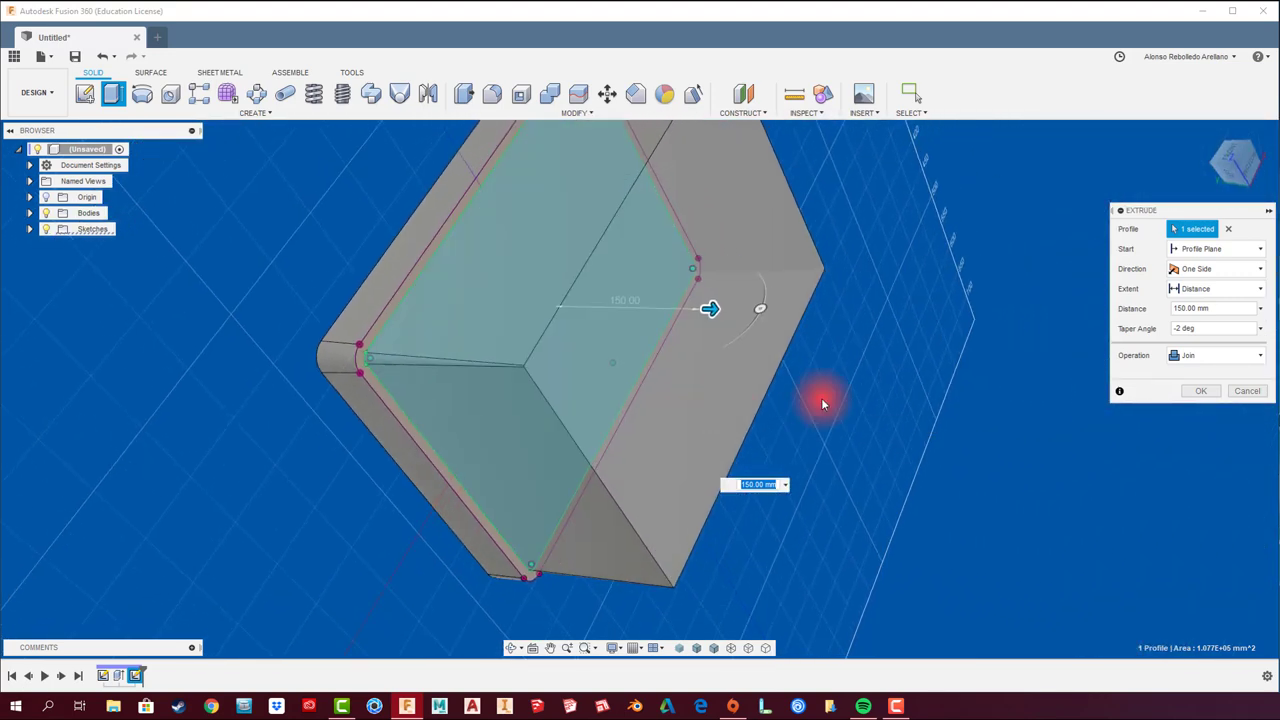
left_click(1247, 390)
mouse_move(315, 445)
middle_mouse_down("shift")
mouse_move(555, 490)
mouse_move(249, 638)
middle_mouse_up("shift")
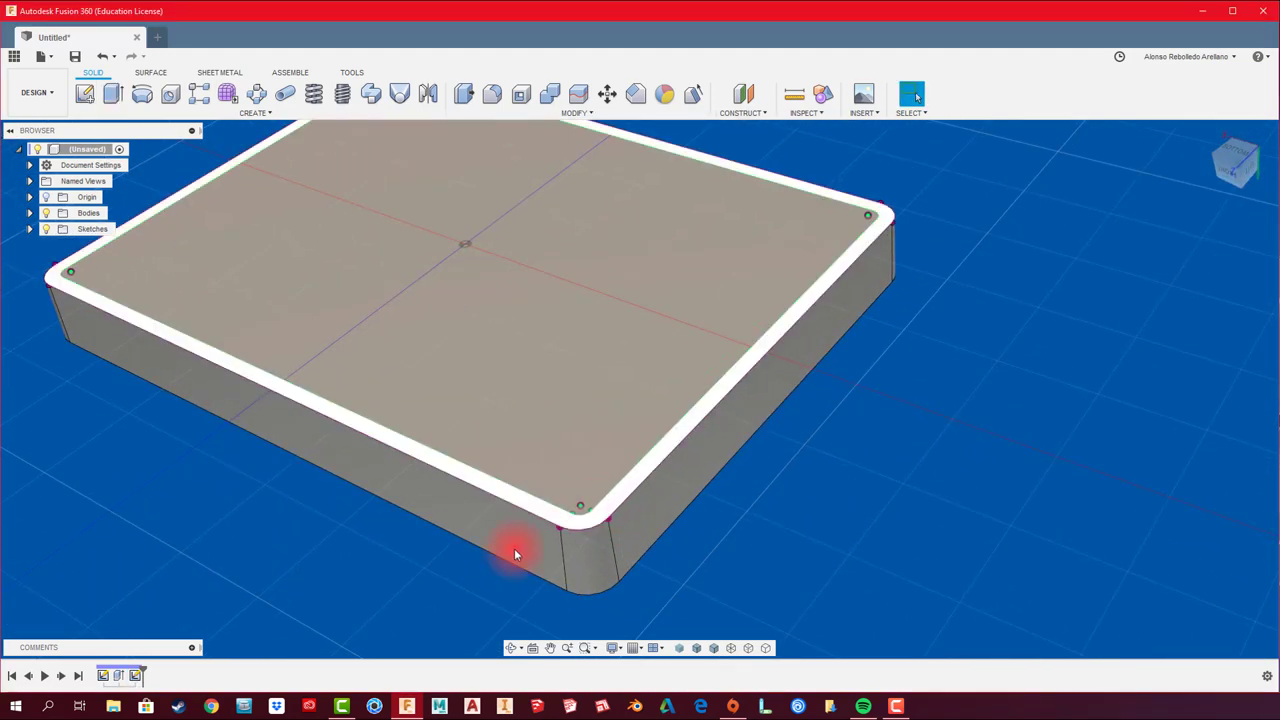
Step: Reopen Sketch2 for editing and fillet the inner top-right corner
middle_click_drag(316, 605, 368, 555, "shift")
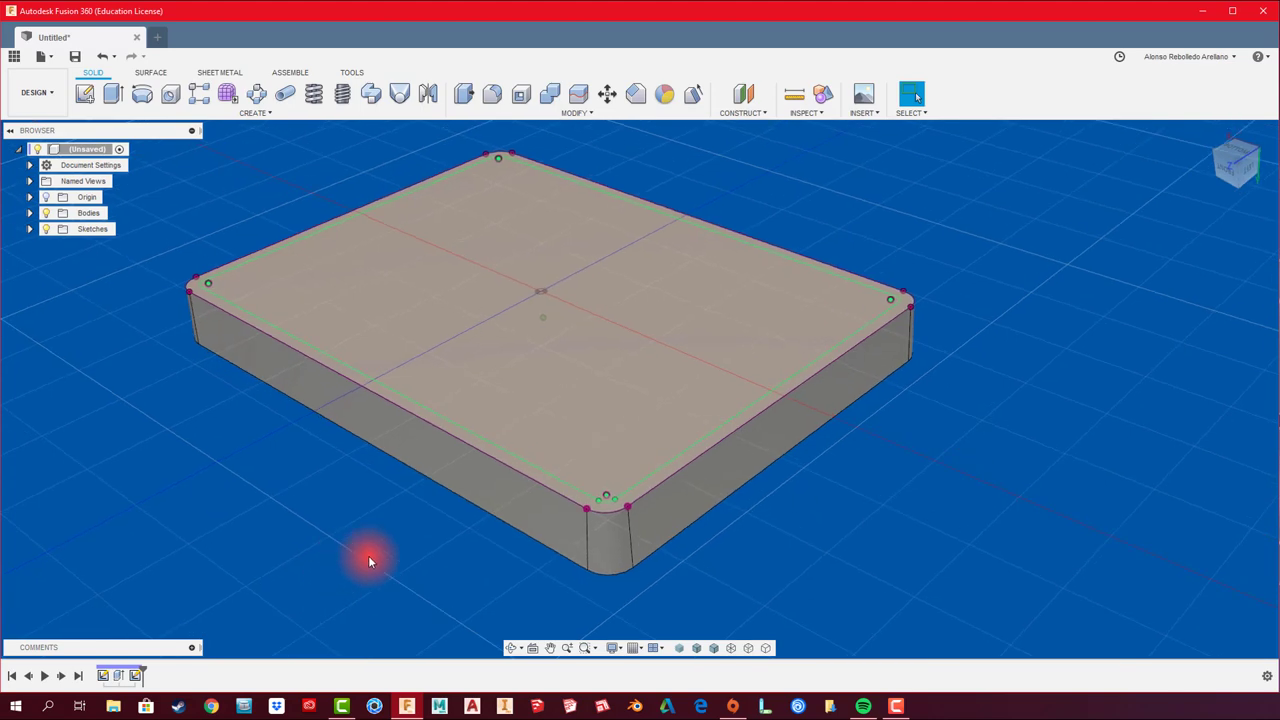
right_click(137, 677)
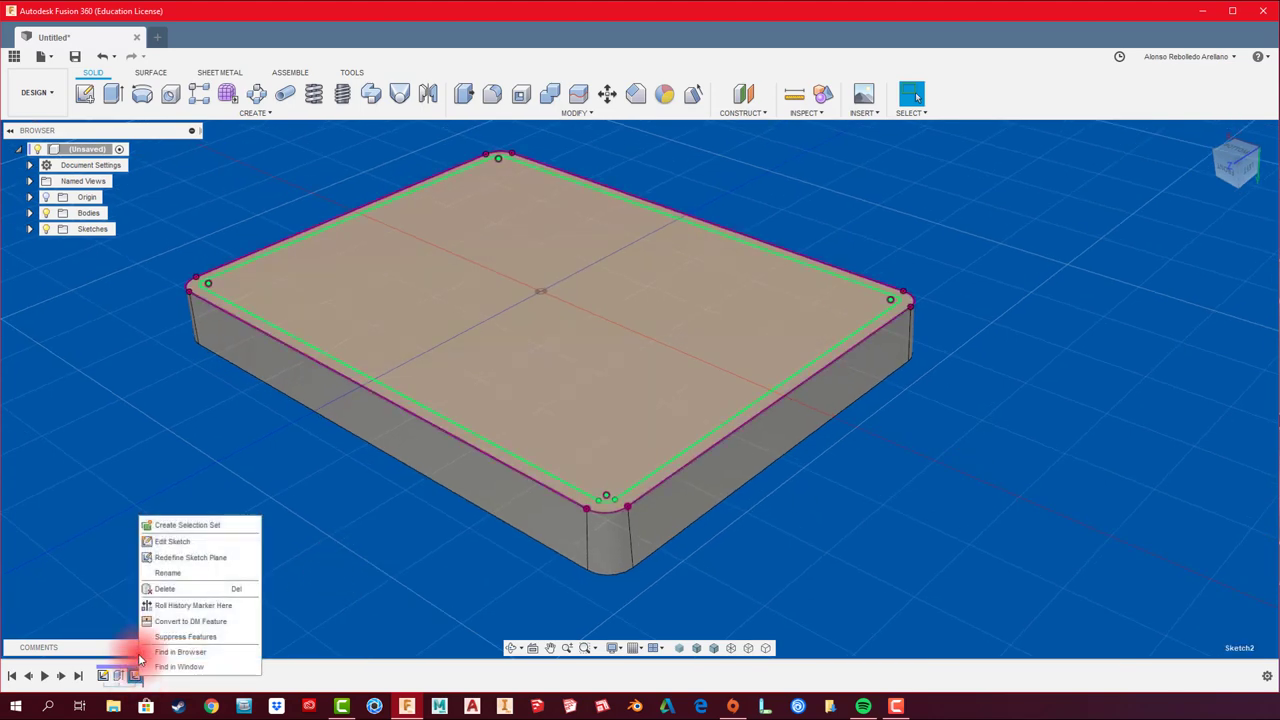
left_click(191, 543)
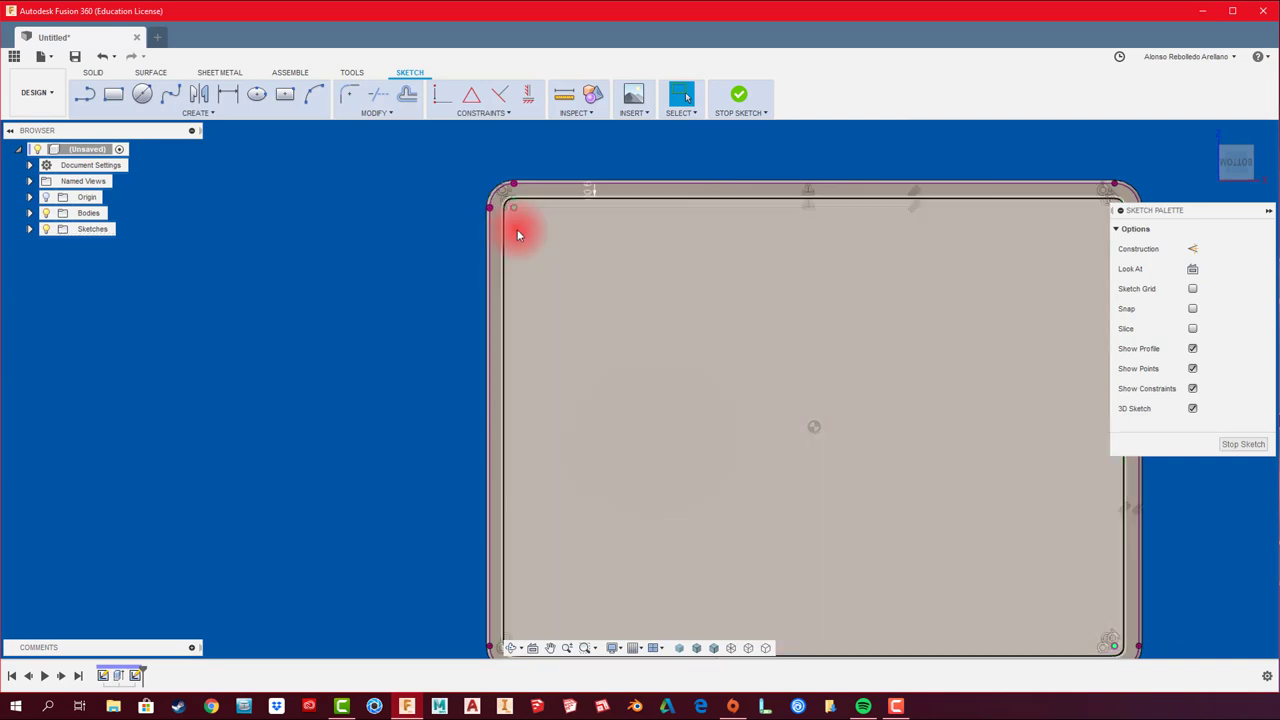
scroll(511, 204, "up", 2)
scroll(505, 204, "up", 2)
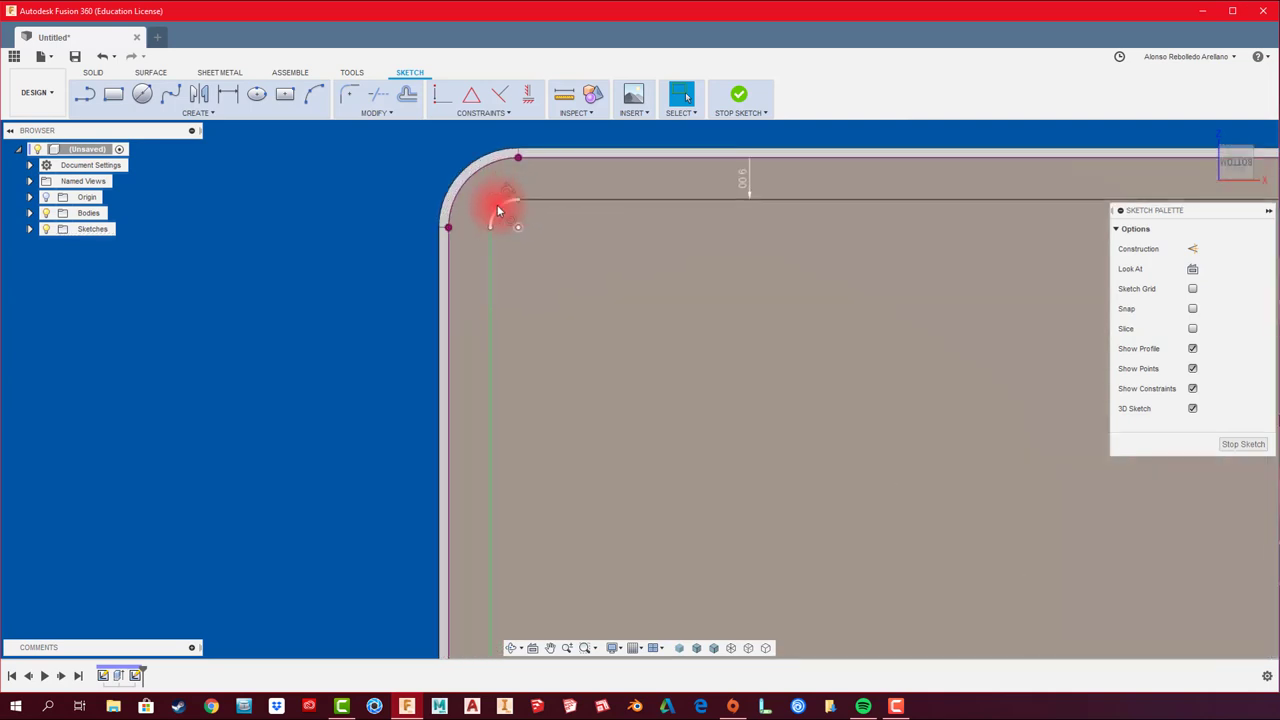
scroll(521, 211, "down", 2)
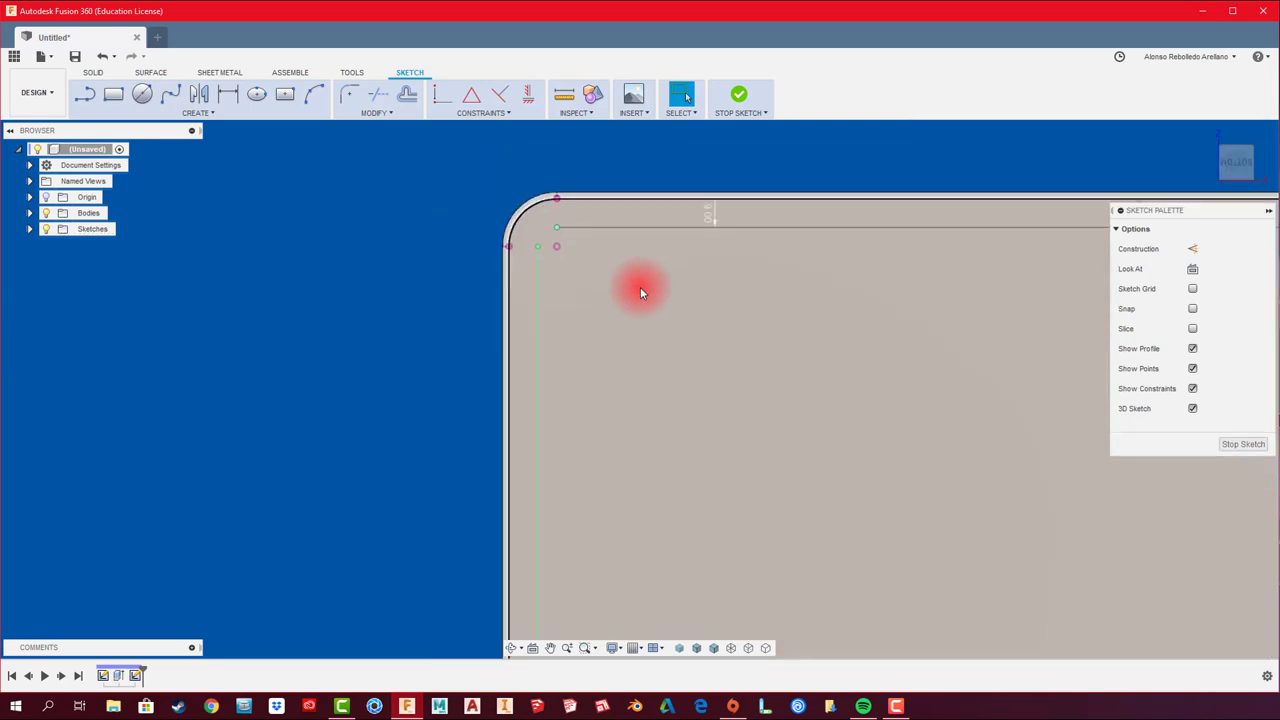
middle_click_drag(640, 287, 209, 314)
scroll(828, 351, "up", 1)
scroll(912, 262, "up", 2)
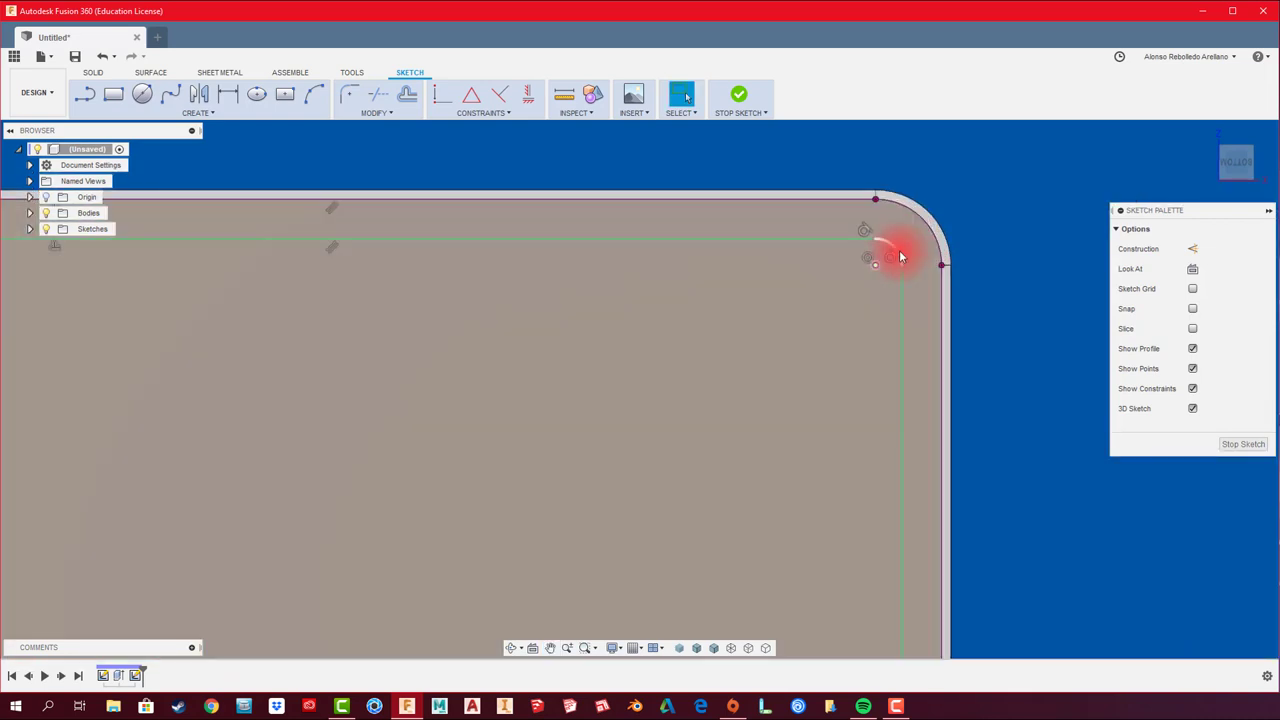
left_click(900, 258)
key("Return")
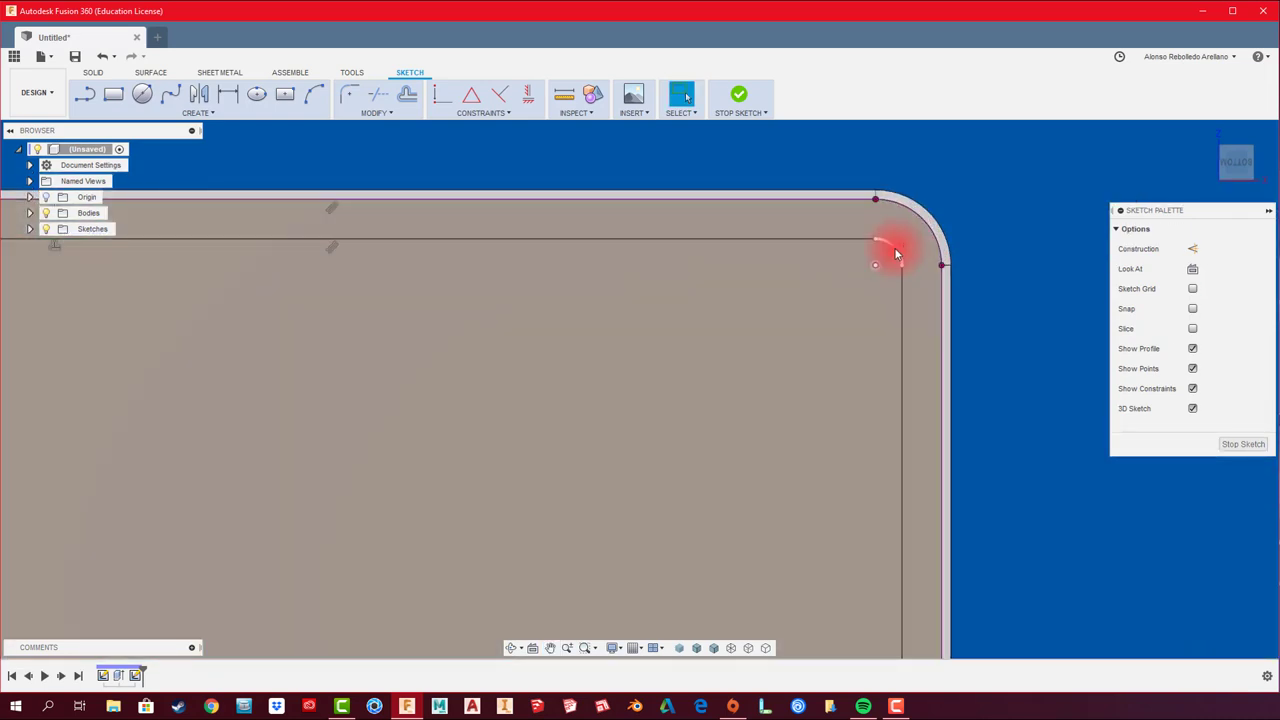
Step: Fillet the inner bottom-right, bottom-left and top-left corners of the outline
scroll(780, 315, "down", 2)
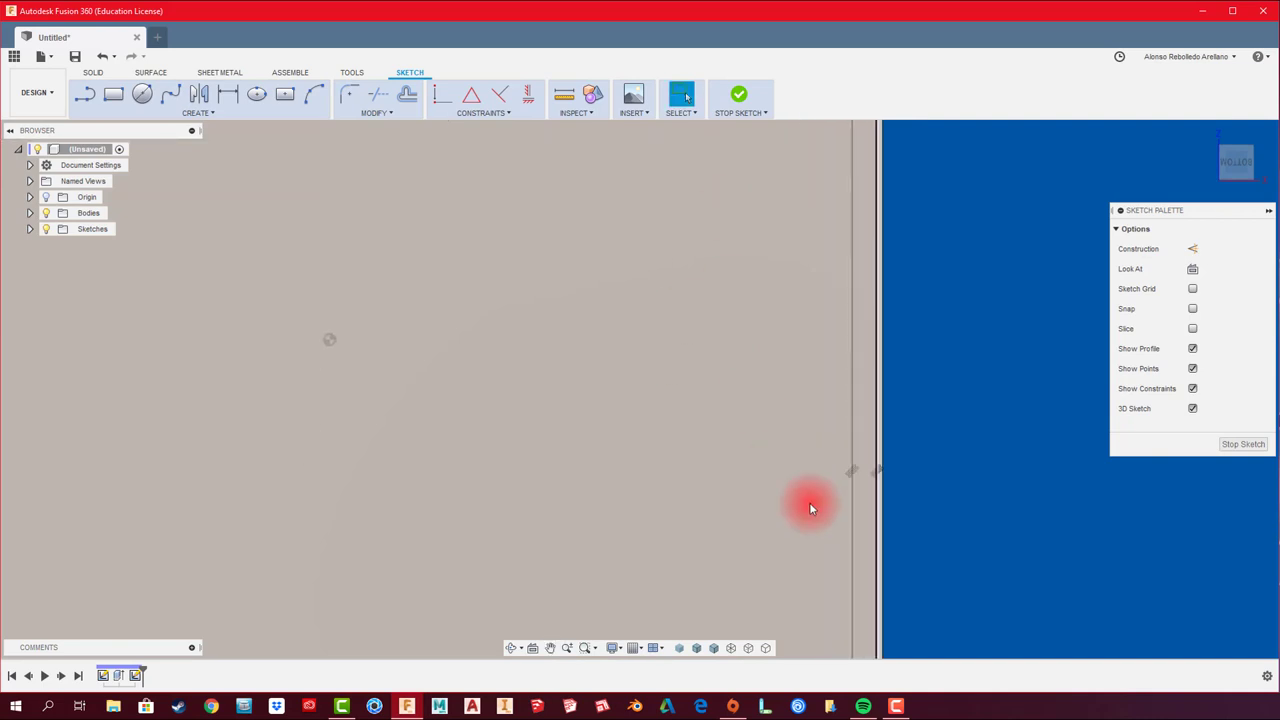
middle_click_drag(809, 502, 849, 337)
scroll(846, 437, "up", 2)
left_click(849, 522)
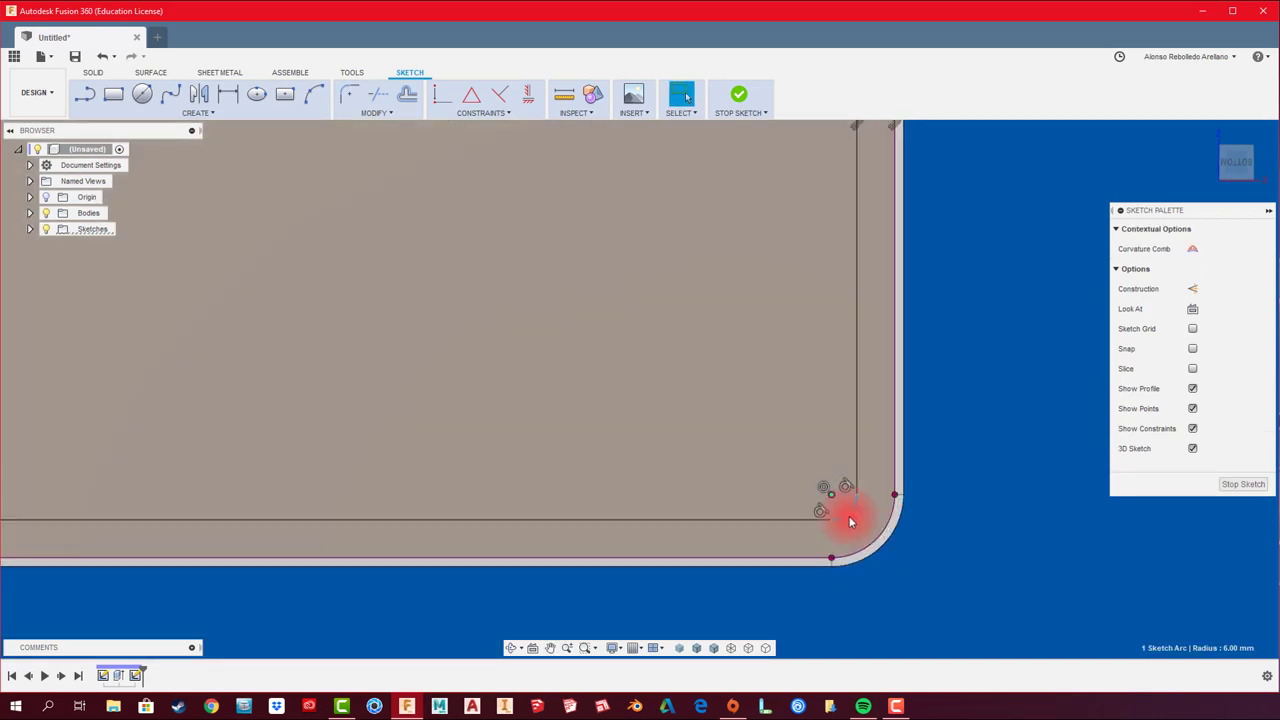
scroll(880, 470, "down", 3)
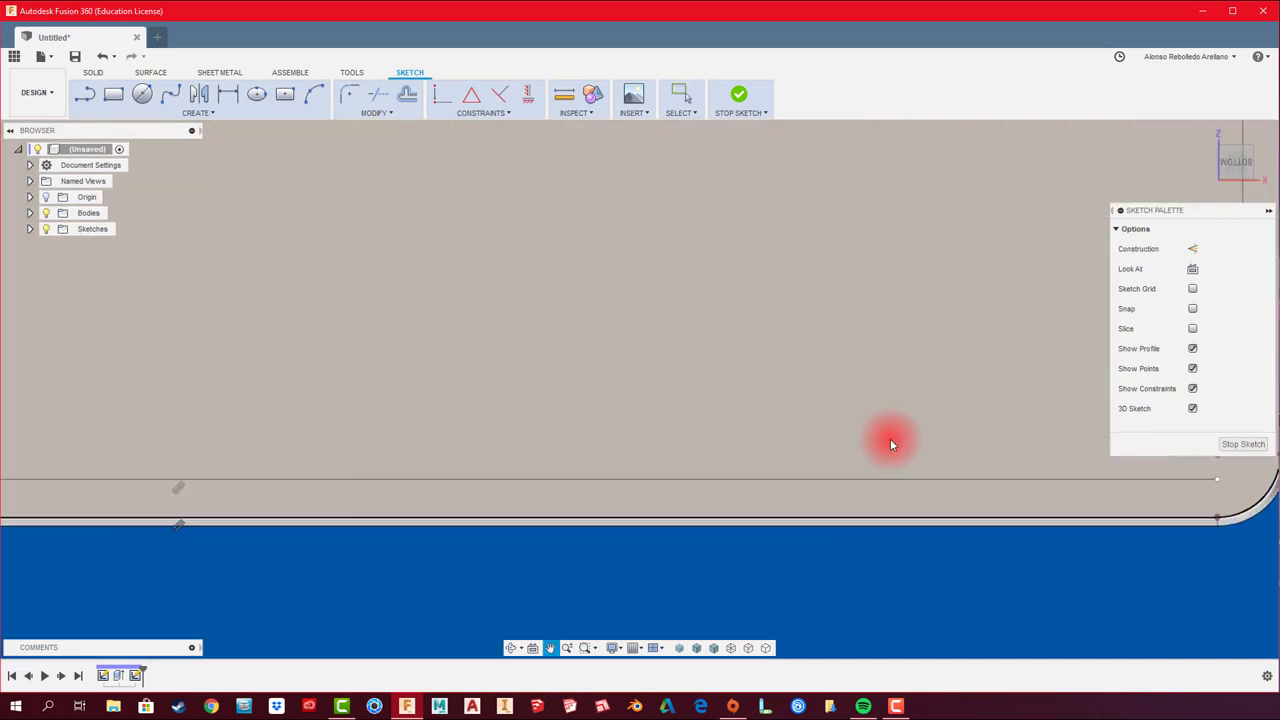
scroll(905, 445, "up", 1)
scroll(321, 447, "up", 3)
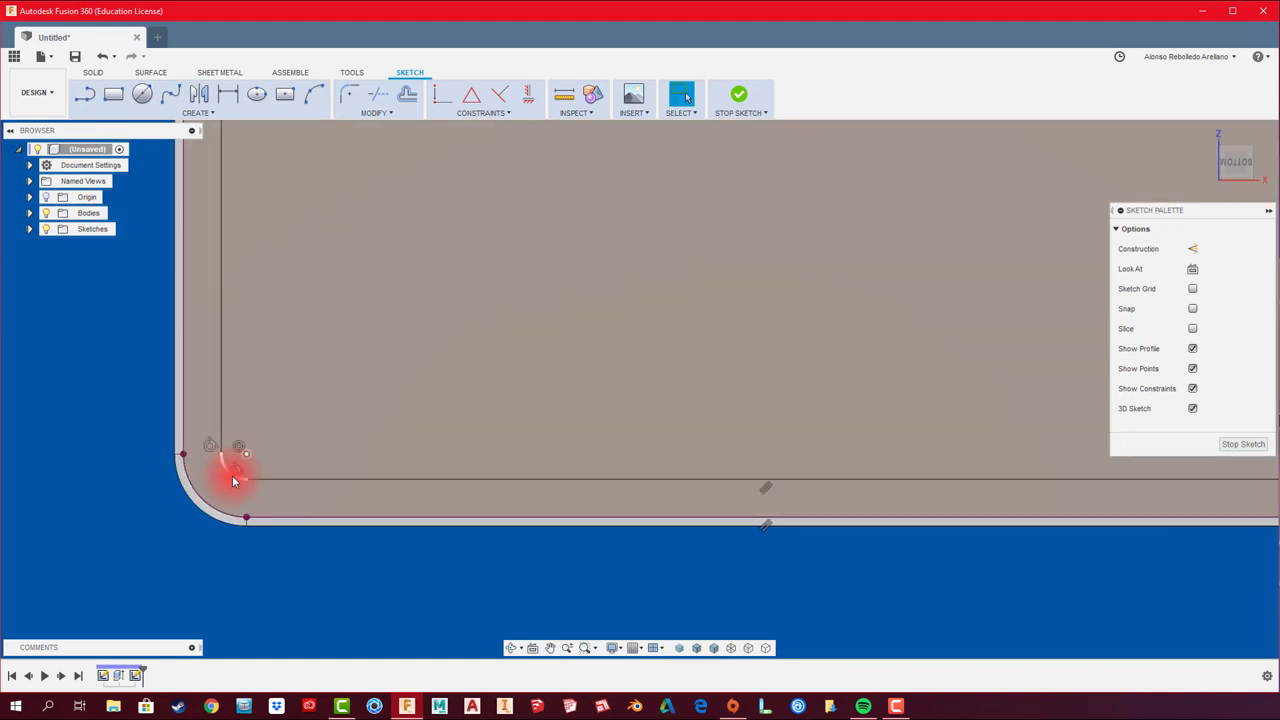
left_click(232, 475)
left_click(248, 483)
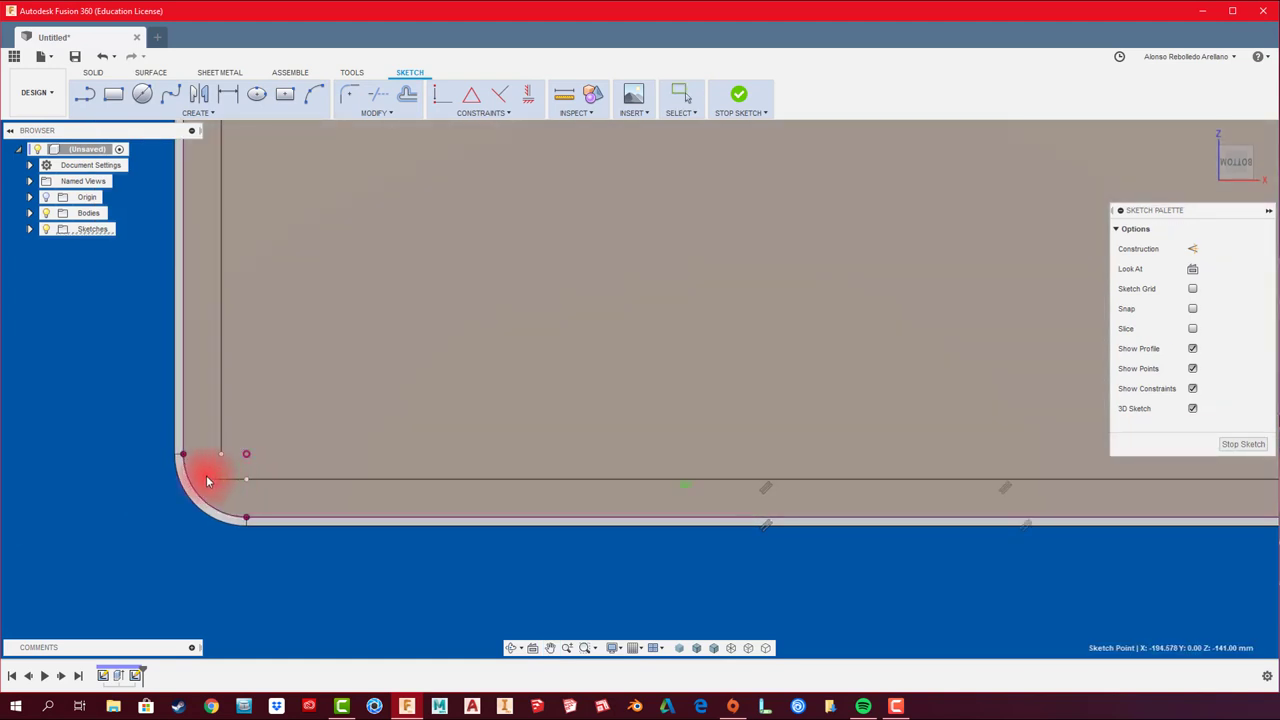
left_click(207, 481)
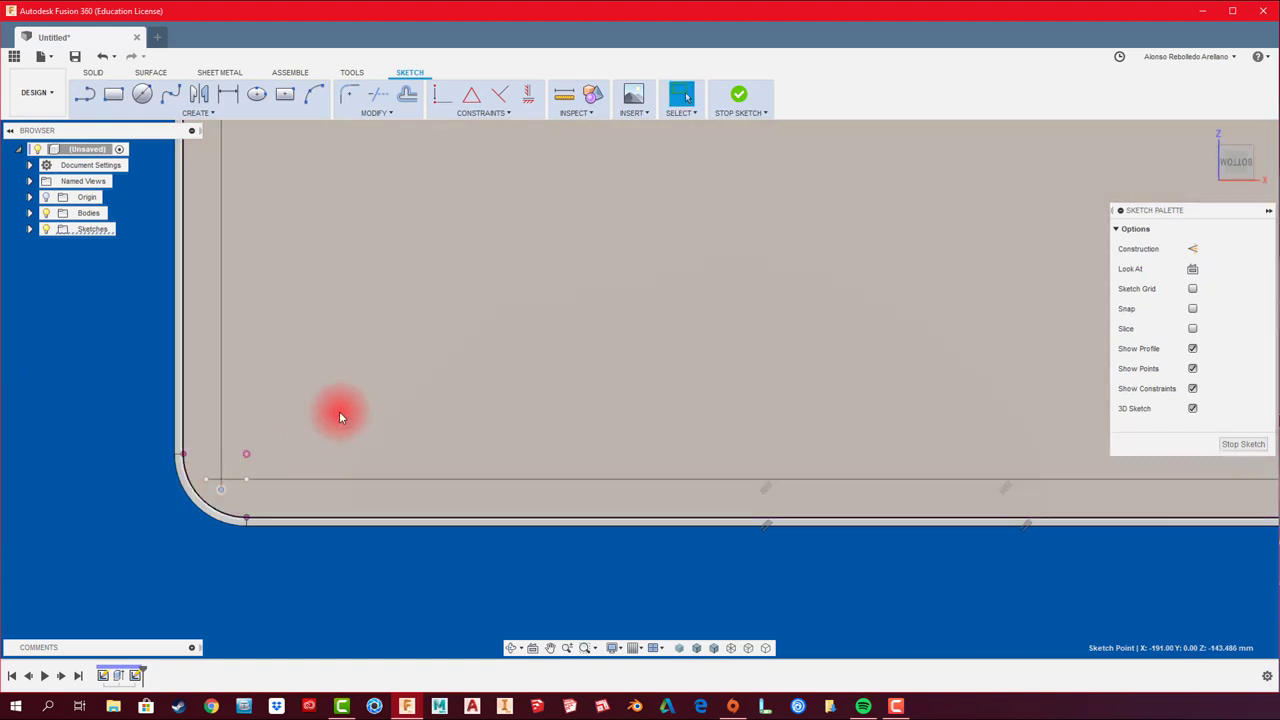
middle_click_drag(340, 414, 377, 630)
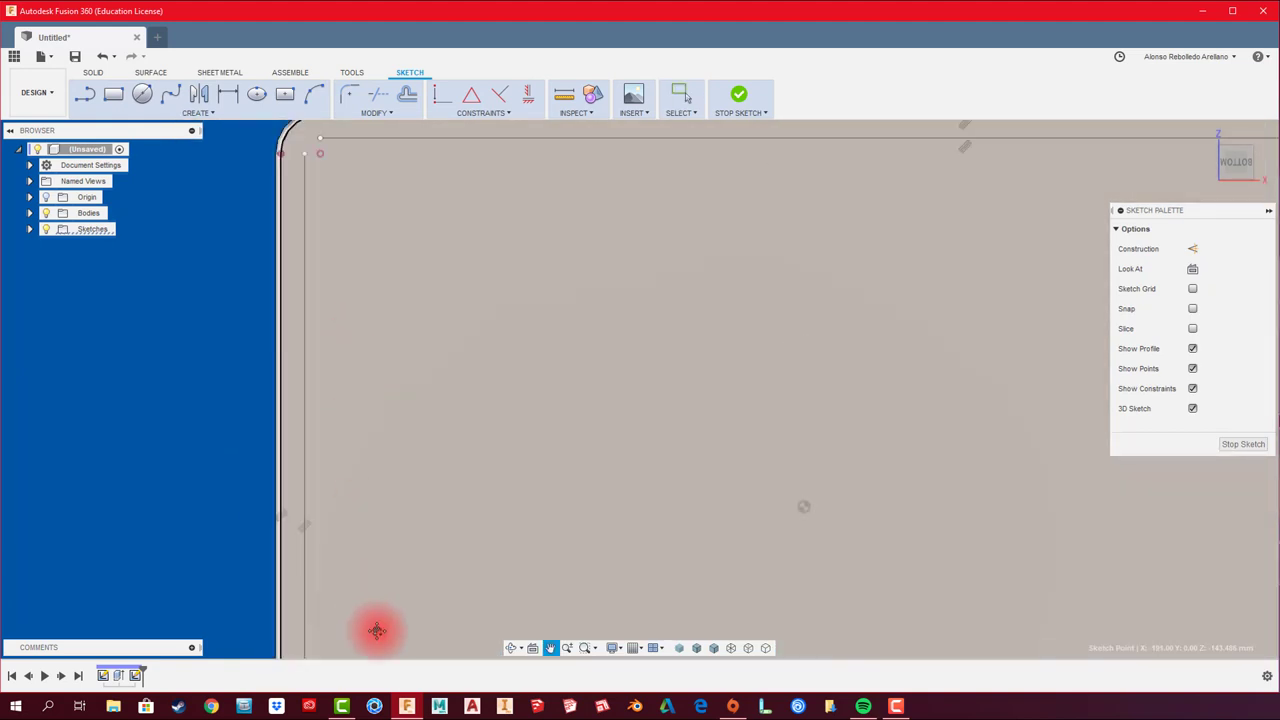
scroll(345, 302, "up", 2)
left_click(322, 301)
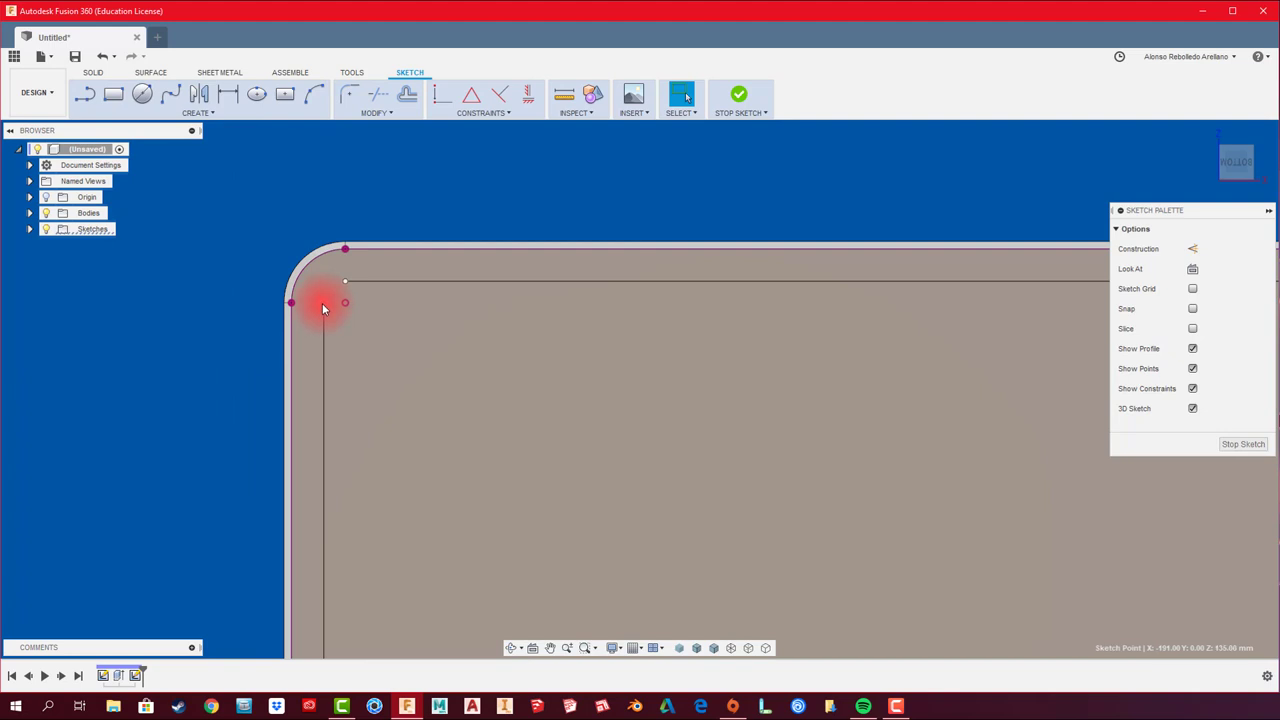
left_click(325, 264)
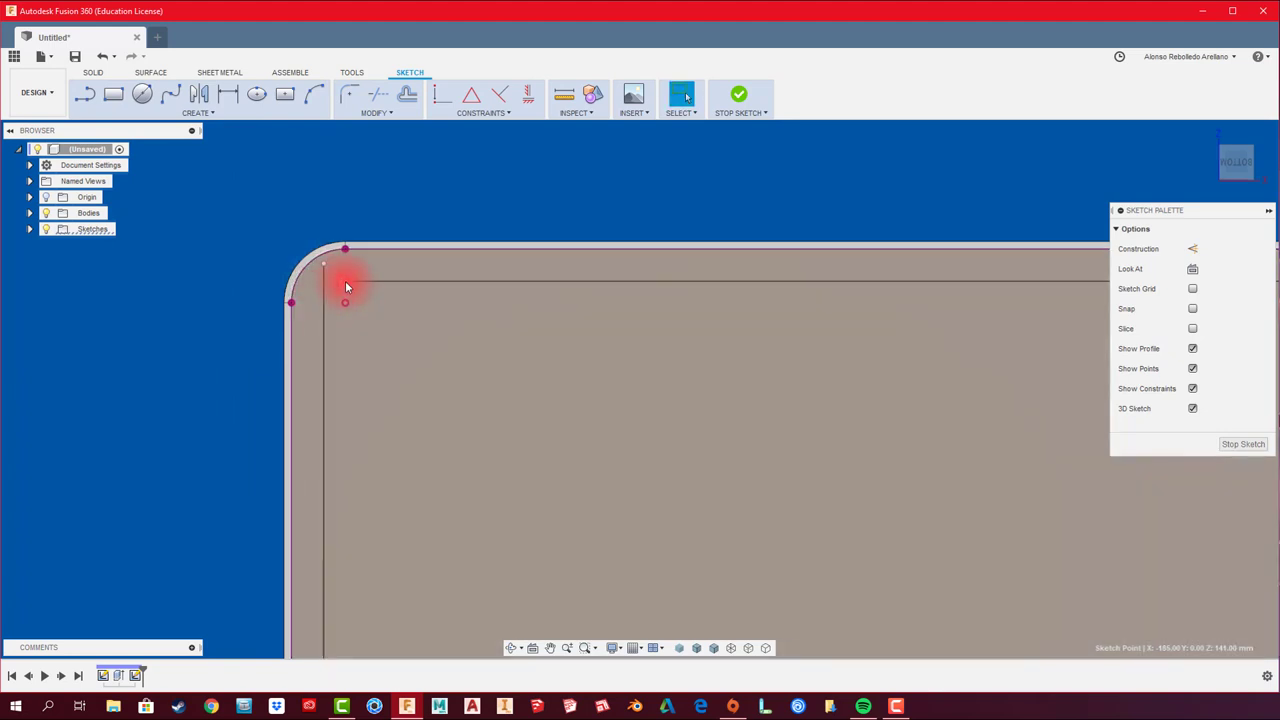
left_click(345, 281)
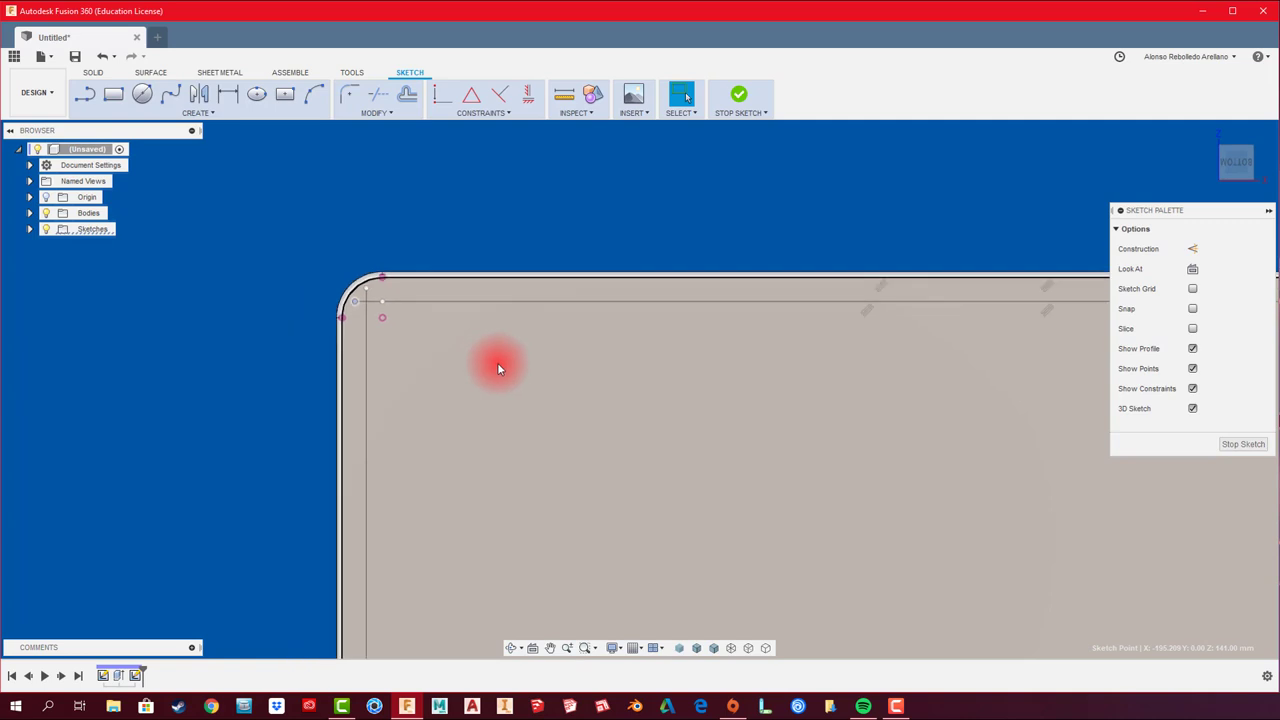
Step: Extend the line endpoints at the top-right and bottom-right corners, then finish the sketch
middle_click_drag(497, 362, 408, 385)
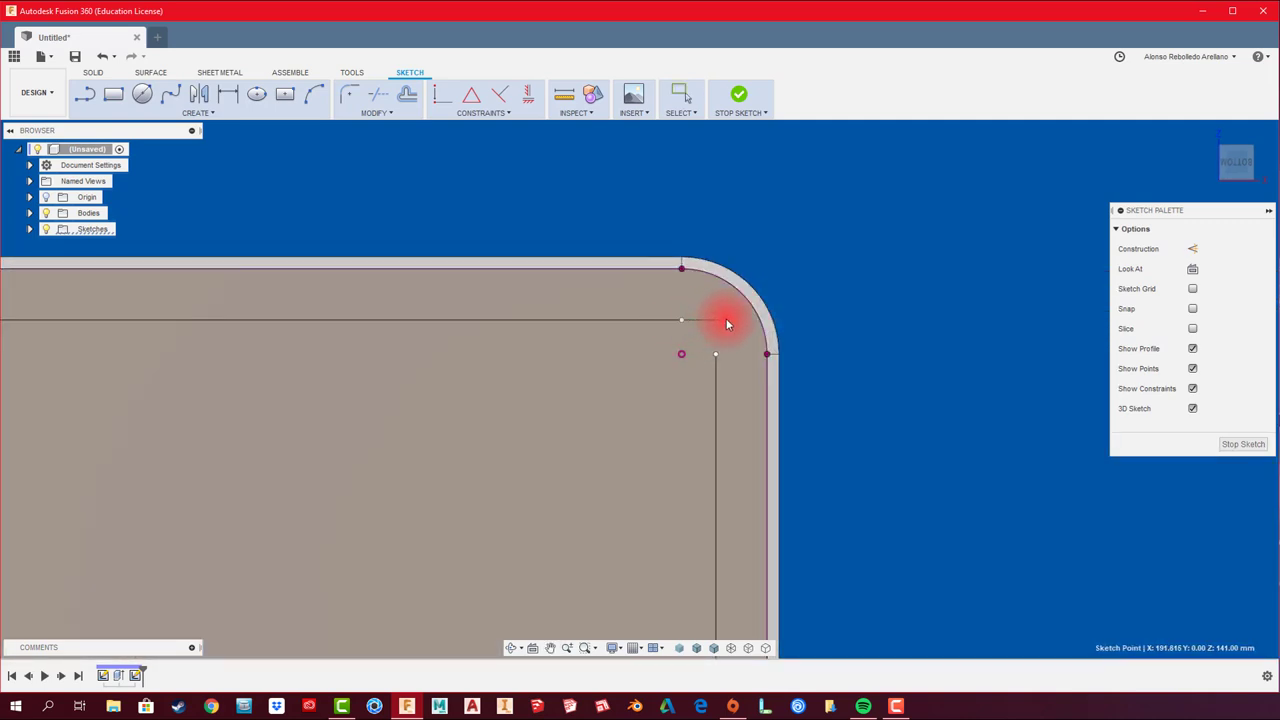
left_click(730, 321)
left_click_drag(716, 357, 718, 321)
scroll(839, 342, "down", 3)
mouse_move(677, 460)
middle_mouse_down()
mouse_move(643, 343)
mouse_move(714, 457)
middle_mouse_up()
scroll(714, 457, "up", 2)
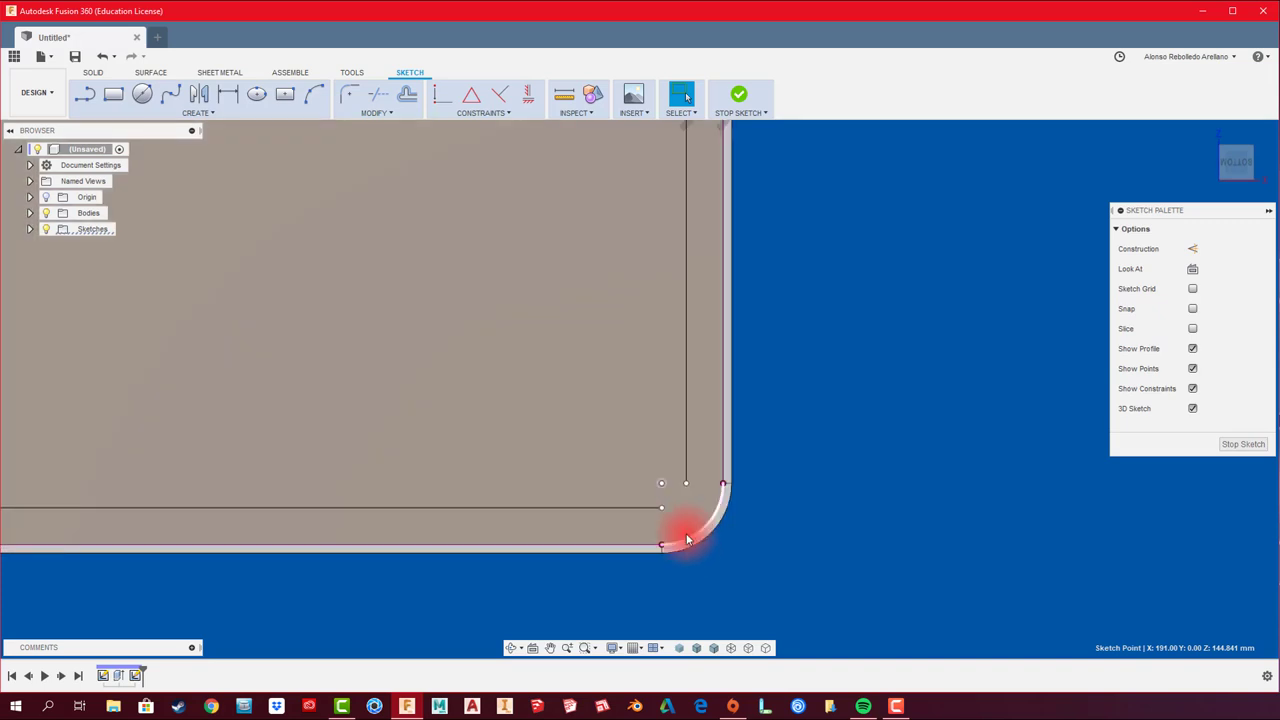
scroll(680, 528, "up", 2)
left_click(649, 494)
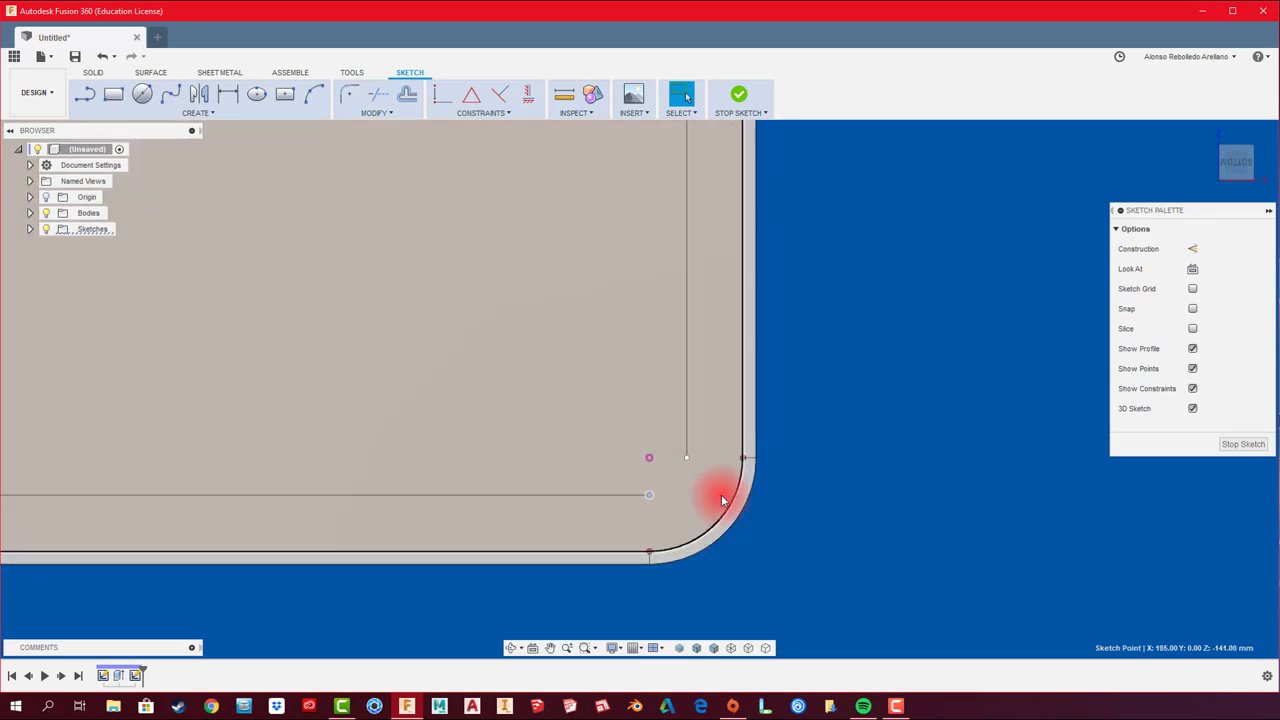
left_click(649, 500)
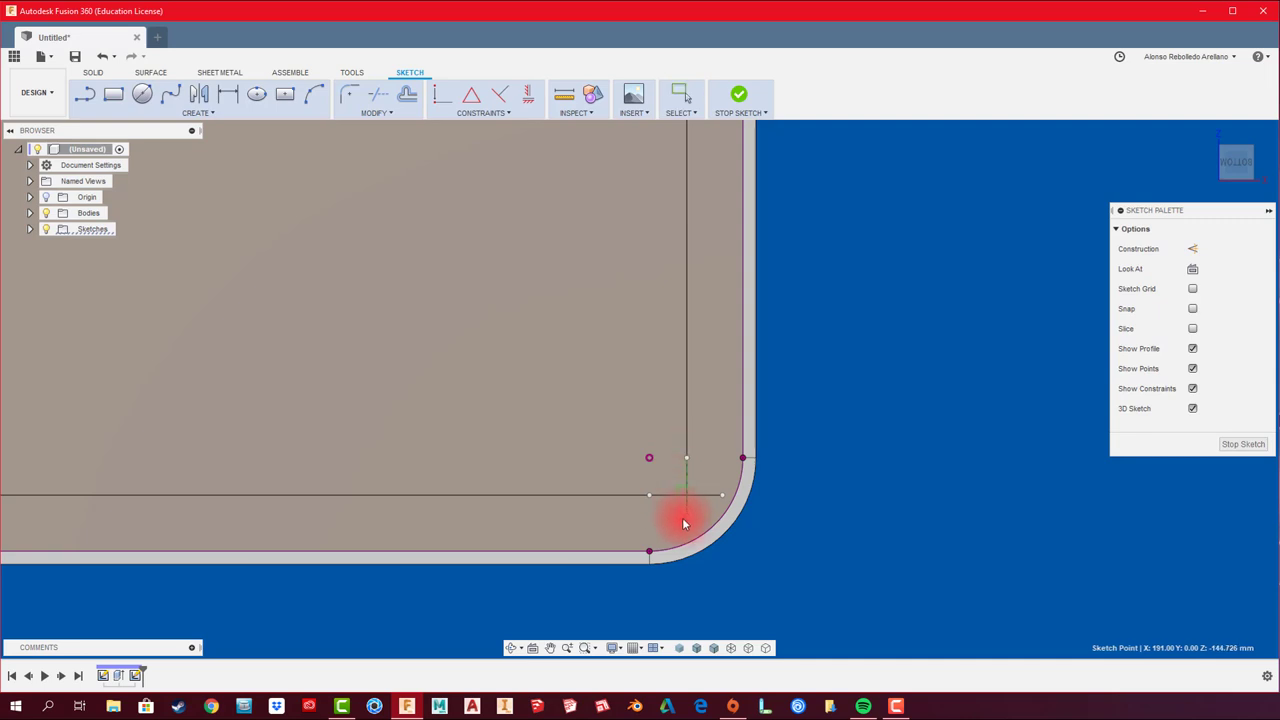
scroll(822, 517, "down", 1)
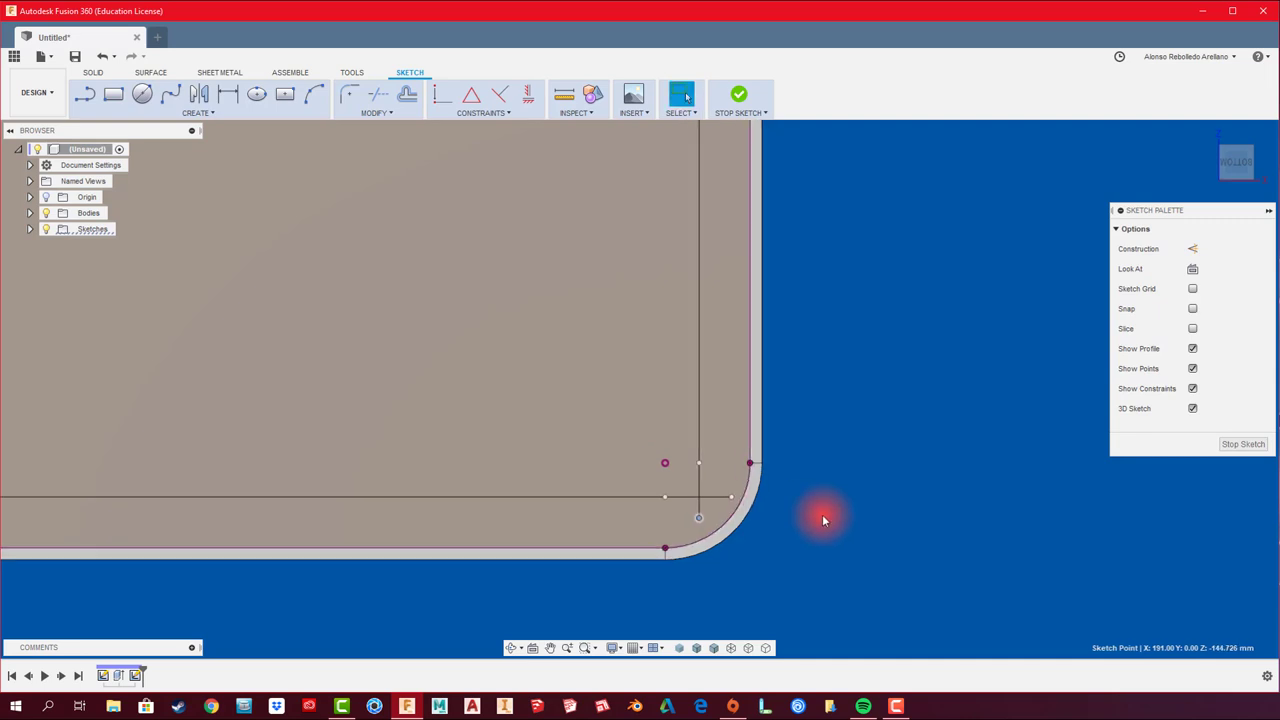
scroll(822, 517, "down", 1)
scroll(841, 455, "down", 1)
scroll(889, 503, "down", 1)
scroll(889, 503, "down", 1)
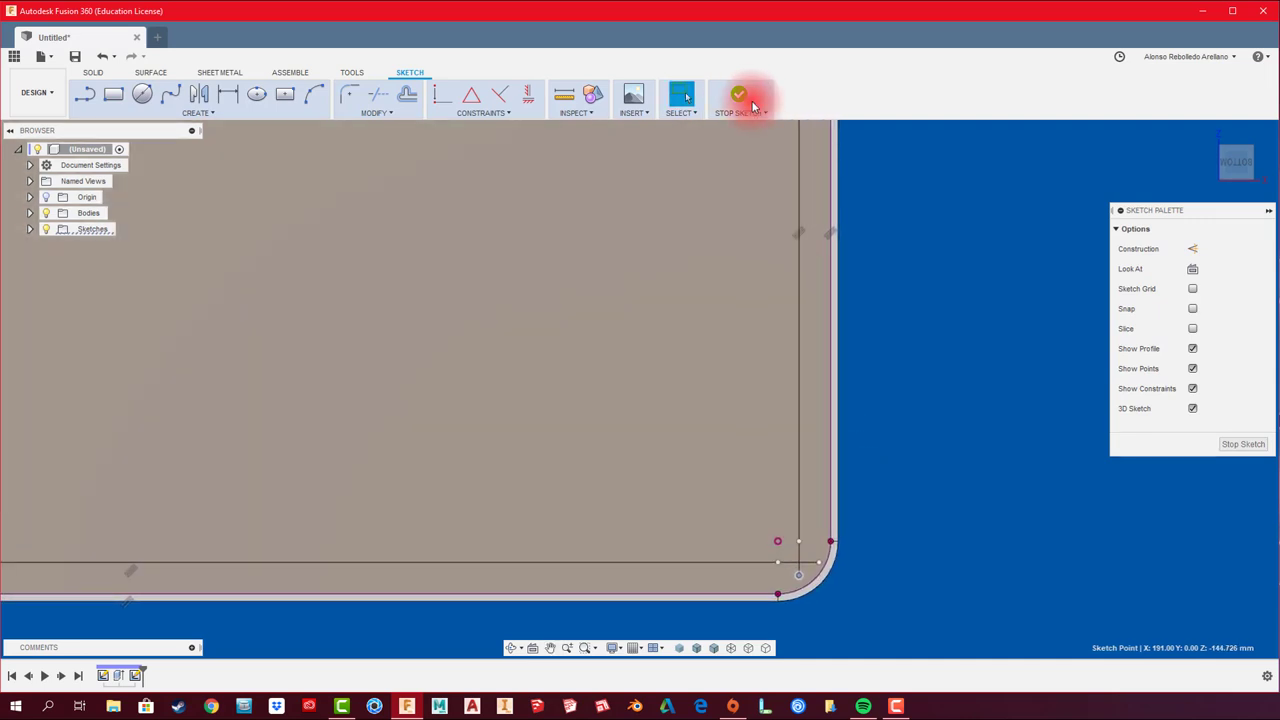
left_click(753, 105)
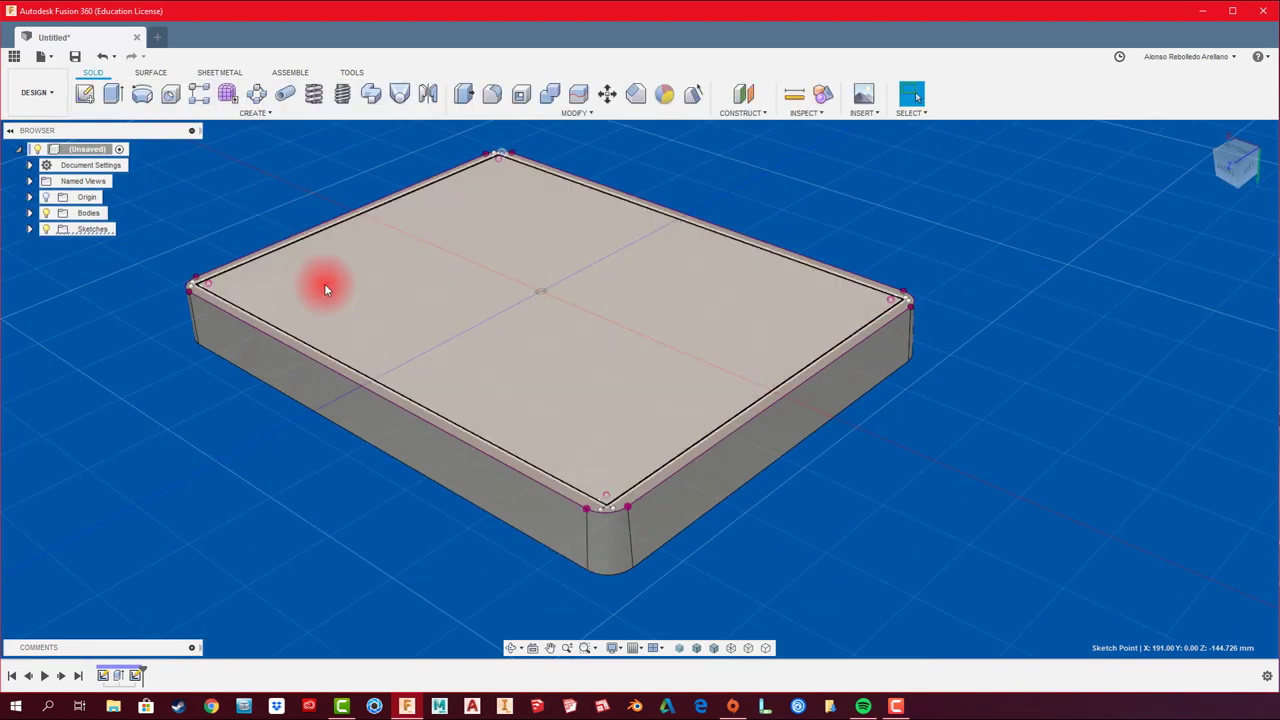
Step: Extrude the box's lip profile upward to a height of 150 mm
middle_click_drag(297, 234, 459, 256)
scroll(459, 256, "up", 2)
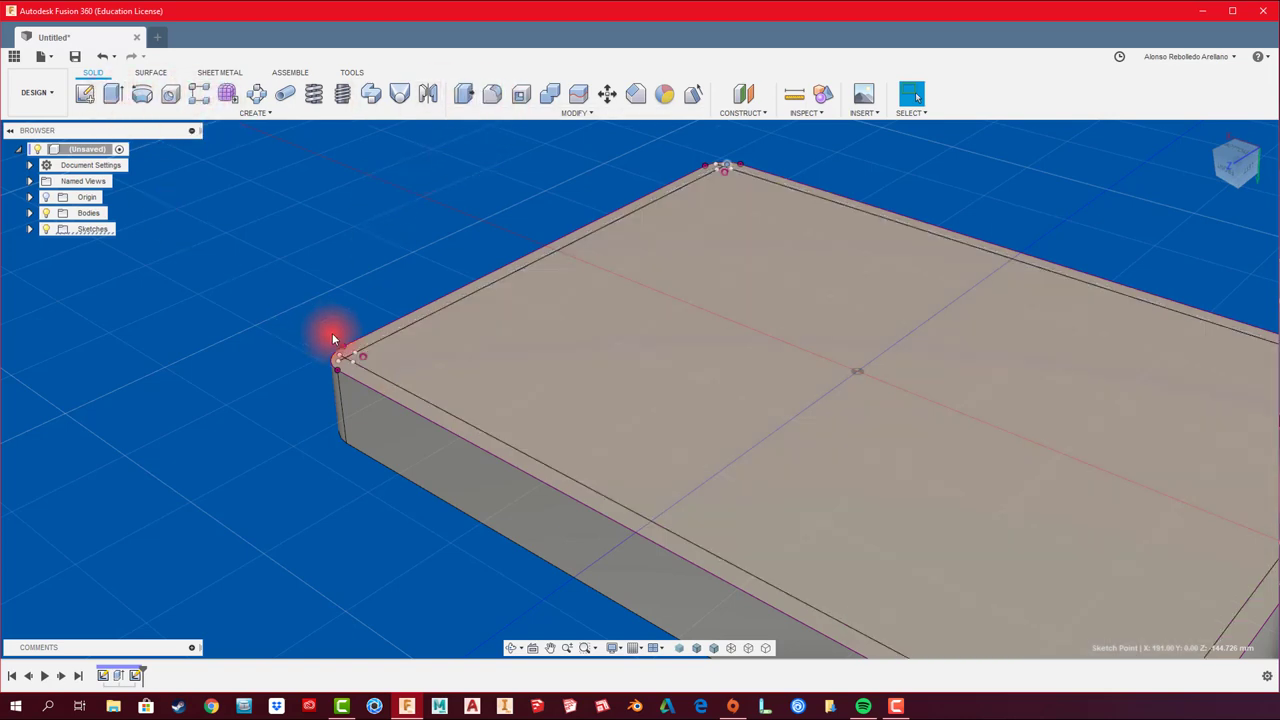
scroll(349, 360, "up", 3)
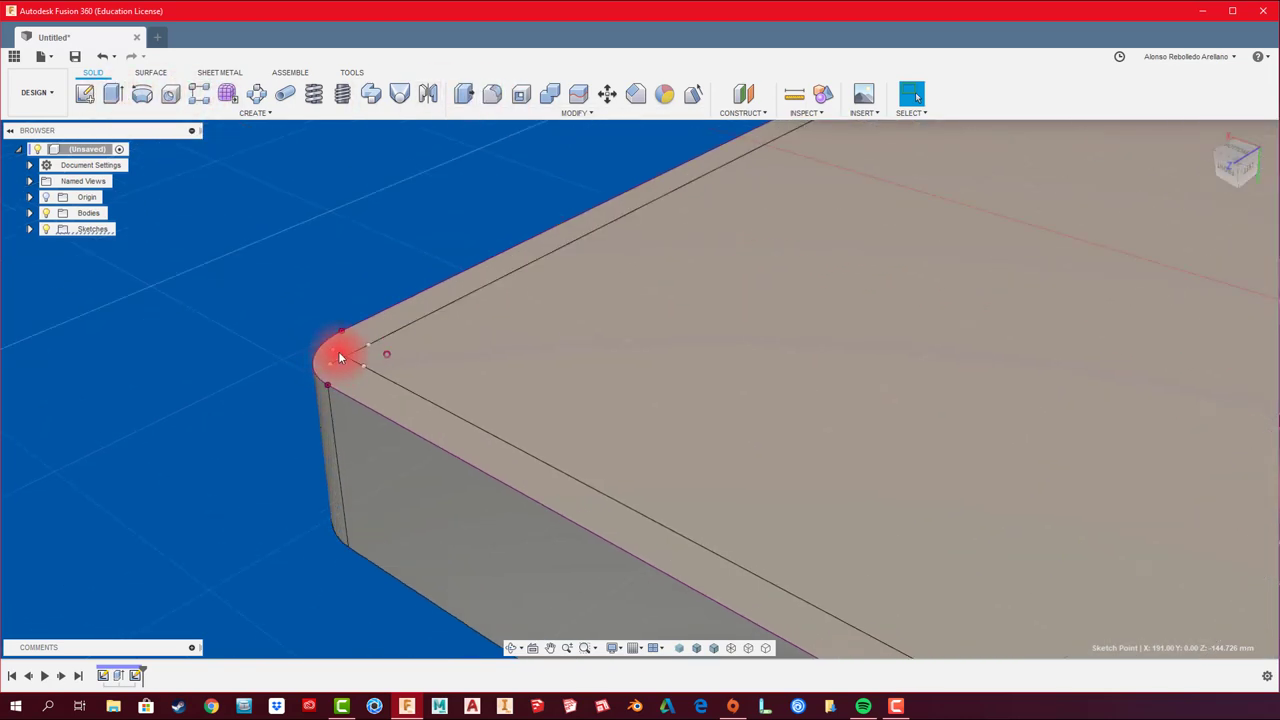
left_click(113, 93)
left_click(558, 372)
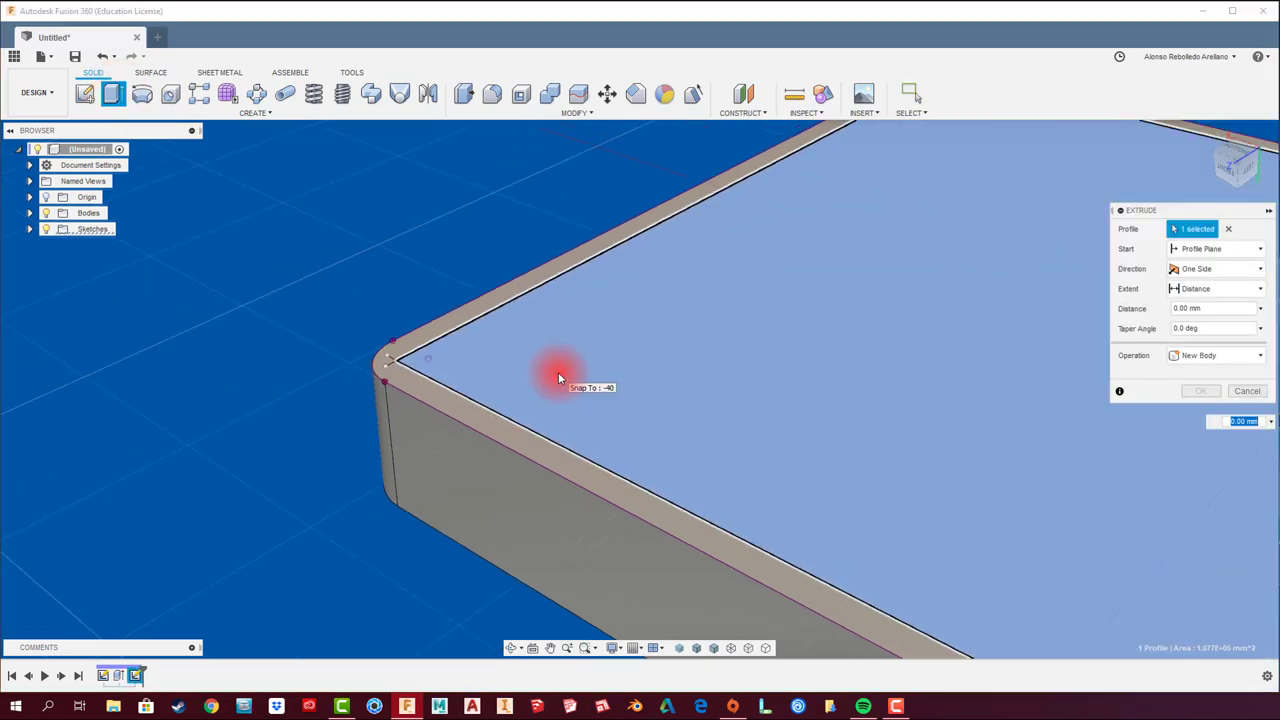
scroll(624, 410, "down", 2)
scroll(592, 423, "down", 3)
left_click_drag(697, 357, 704, 248)
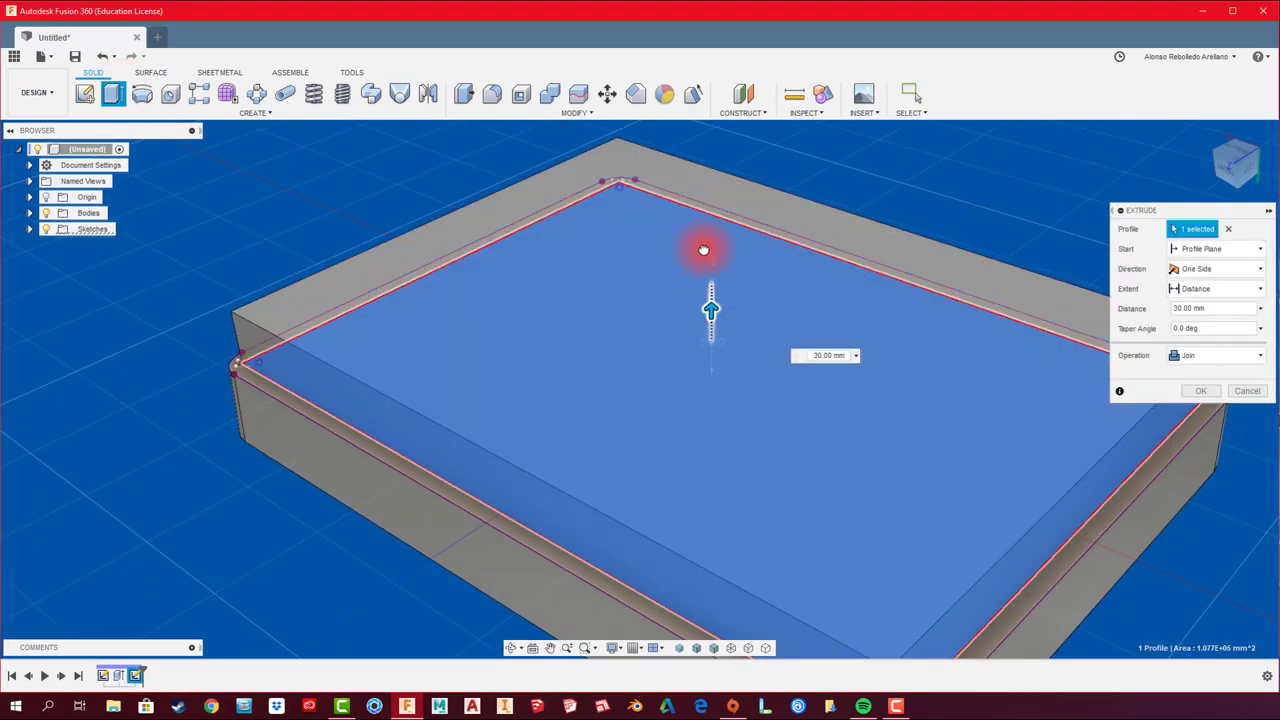
type("150")
key("Return")
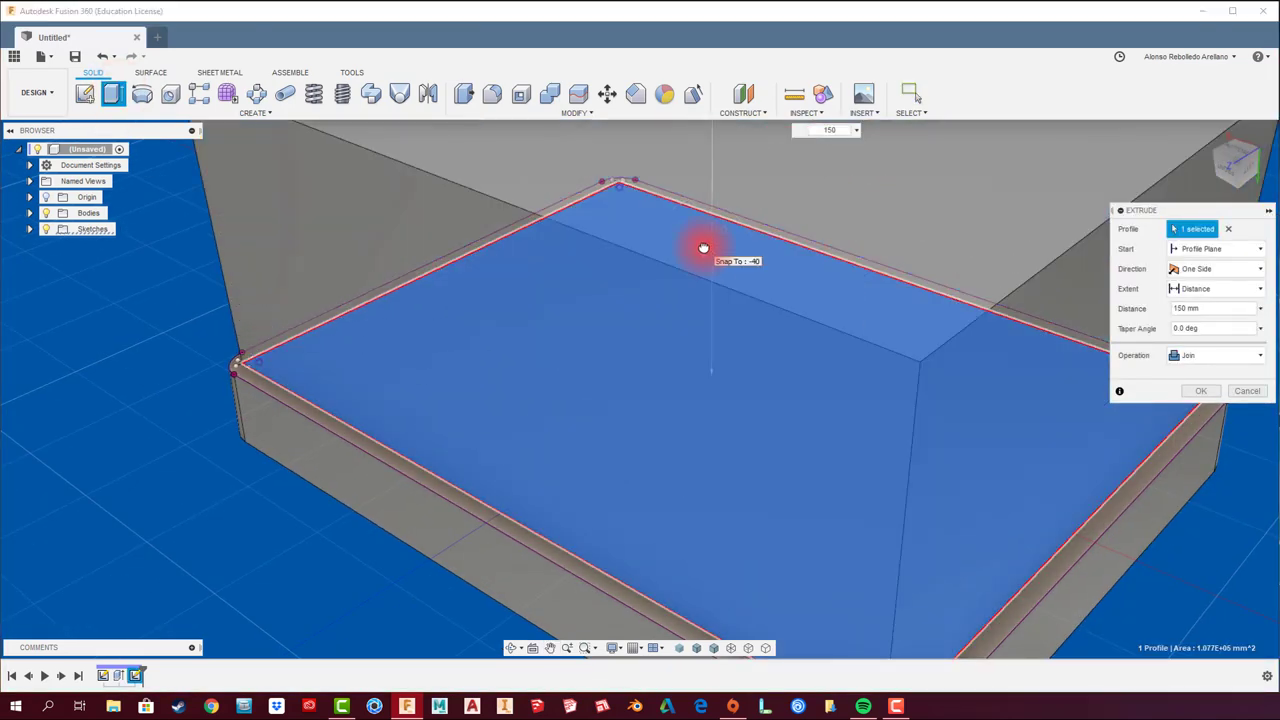
Step: Give the extrusion a -3° taper angle and preview the tapered sides
left_click_drag(1236, 178, 1255, 133)
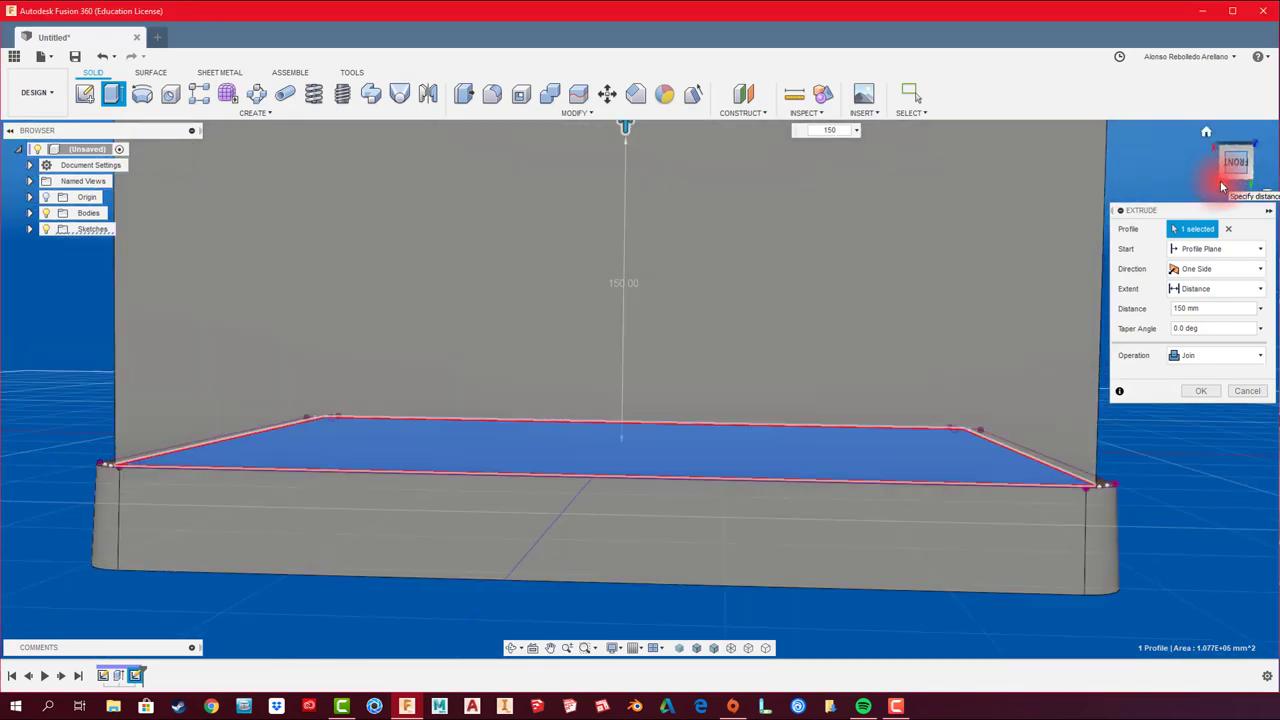
left_click(1255, 133)
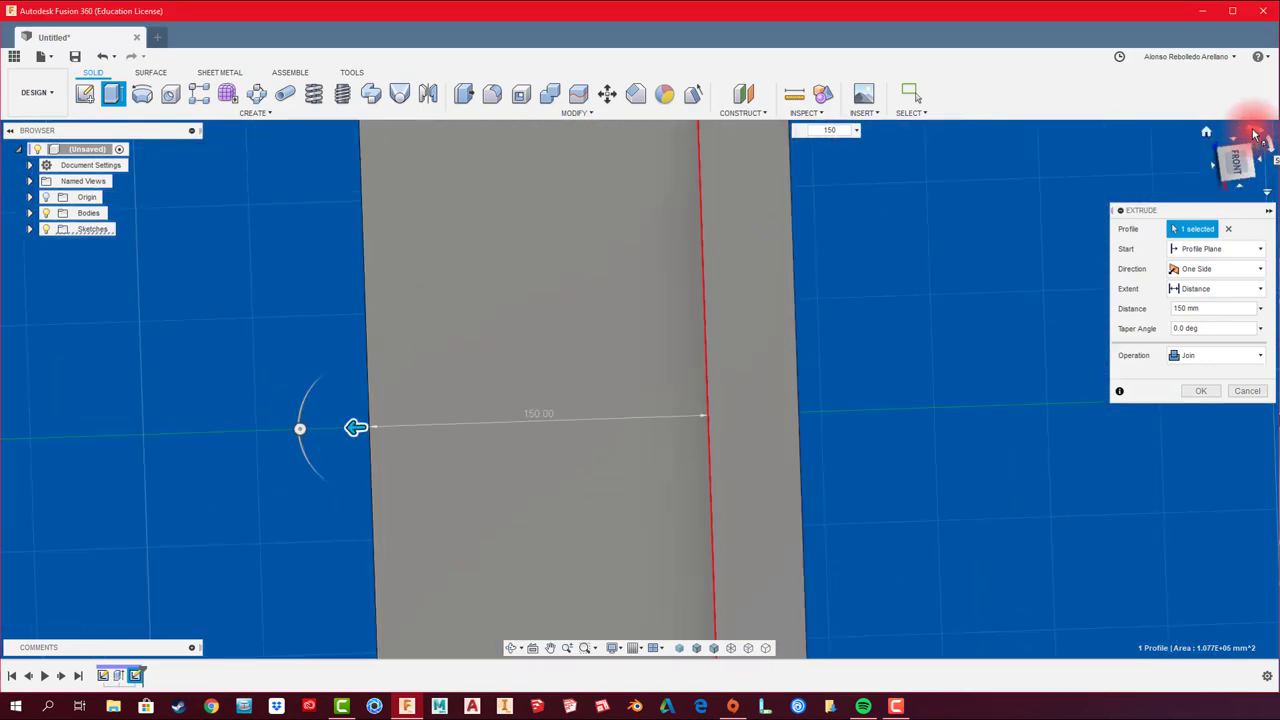
left_click(1254, 135)
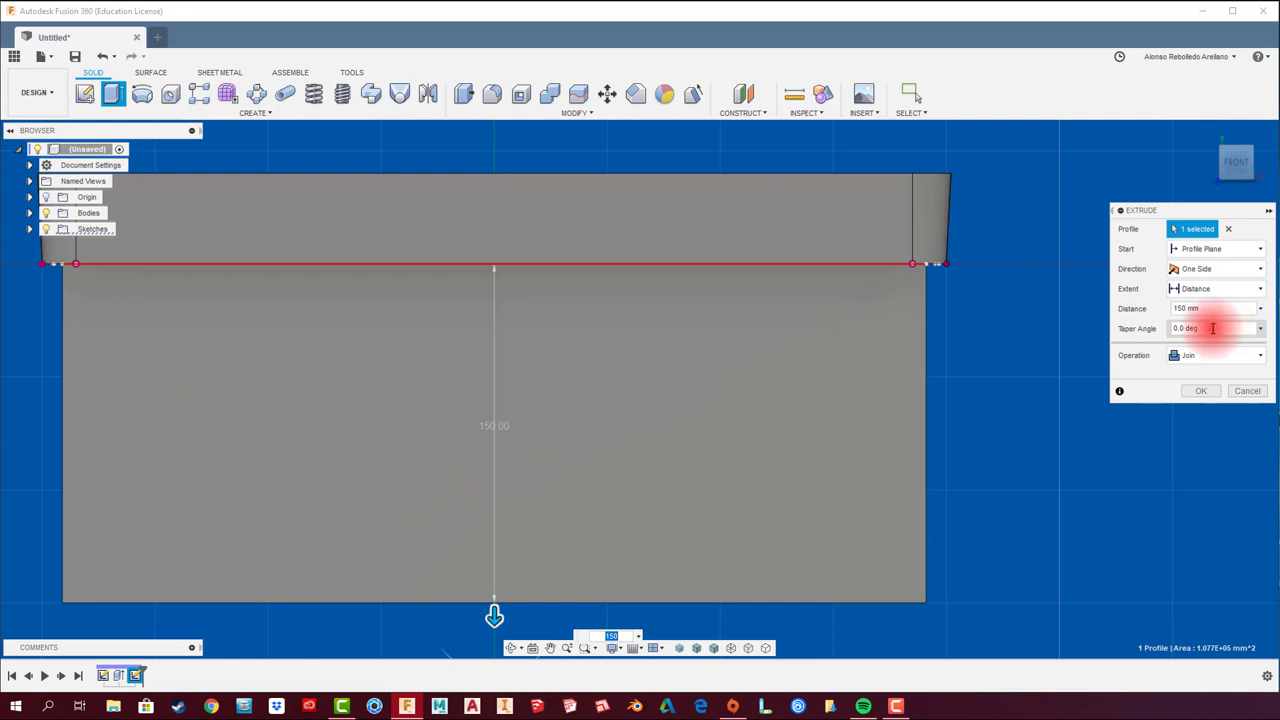
left_click(1213, 328)
type("-3")
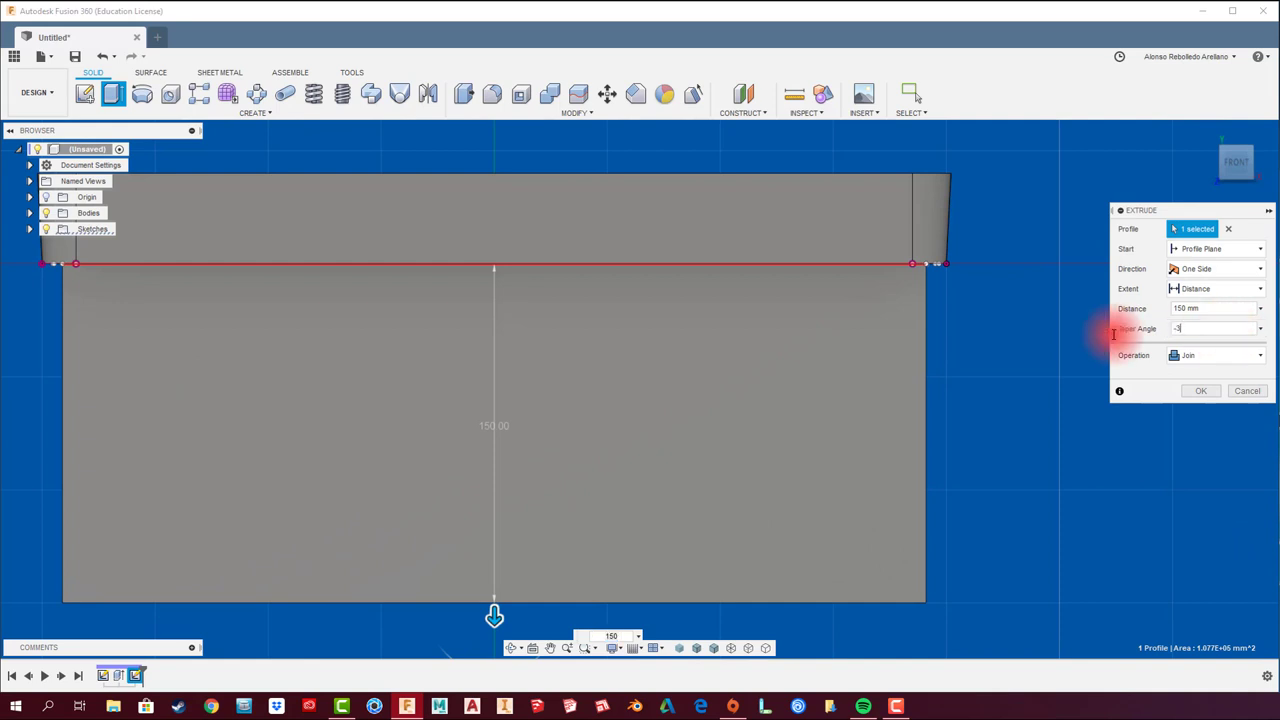
left_click(1208, 392)
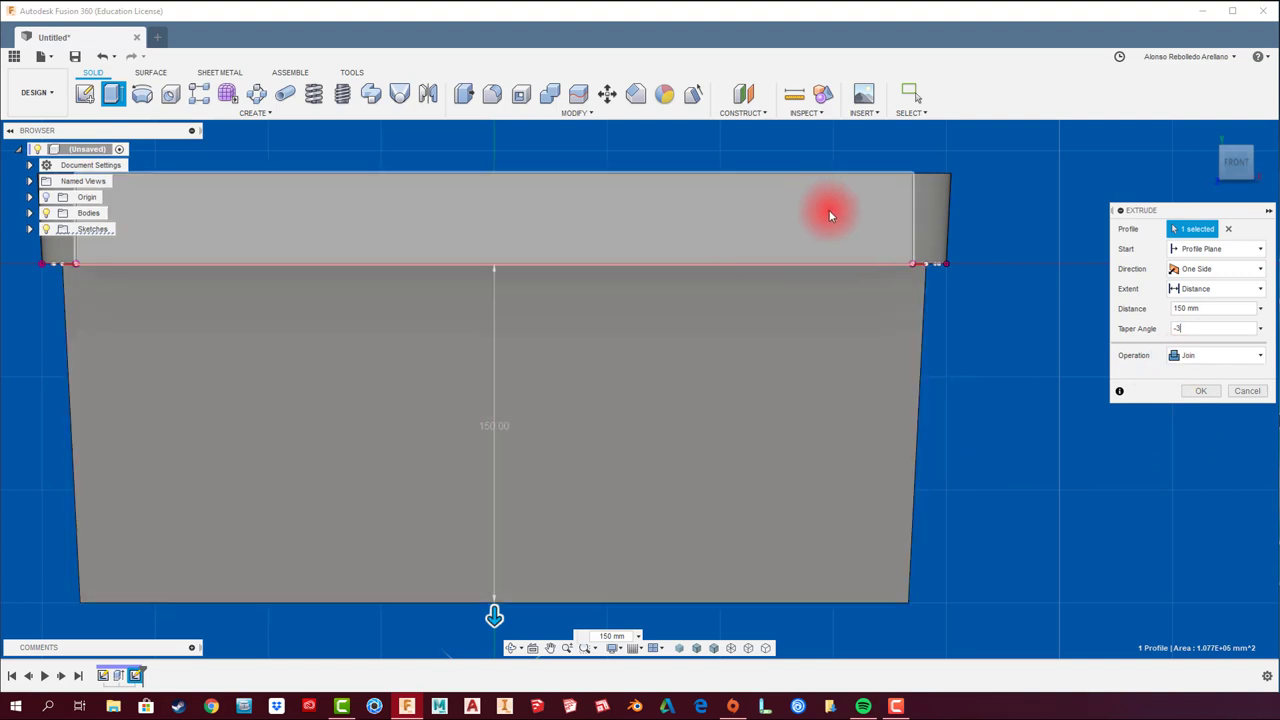
Step: Confirm the tapered 150 mm, -3° extrusion joined to the base
left_click(1202, 392)
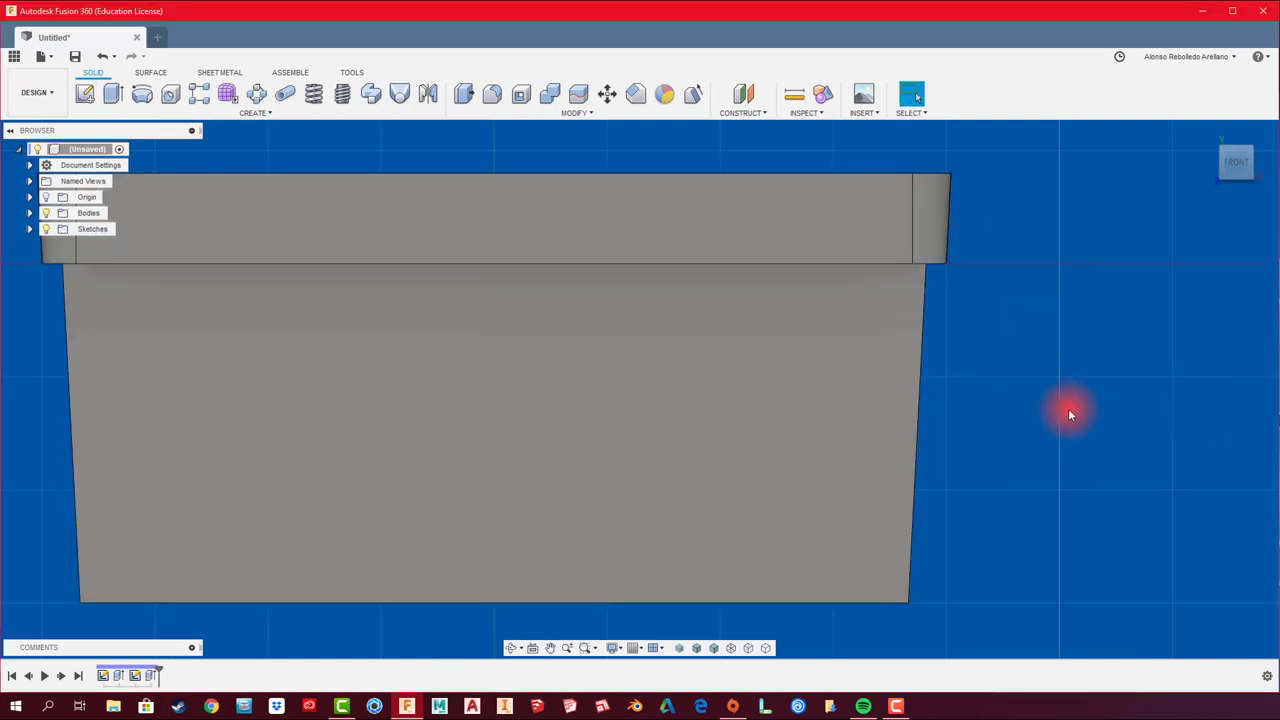
scroll(1004, 435, "down", 3)
mouse_move(893, 452)
middle_mouse_down("shift")
mouse_move(1161, 460)
mouse_move(750, 300)
mouse_move(661, 301)
mouse_move(474, 131)
middle_mouse_up("shift")
Step: Fillet the box's four vertical corner edges with a 15 mm radius
left_click(491, 95)
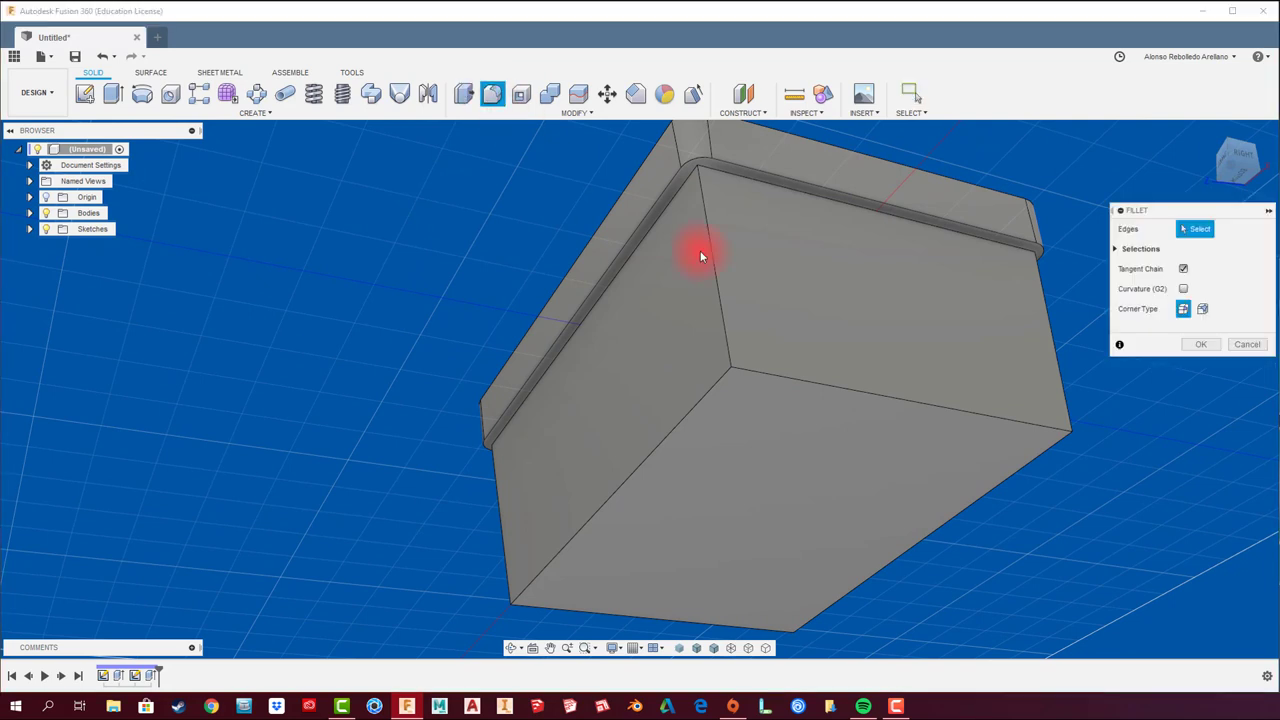
left_click(710, 275)
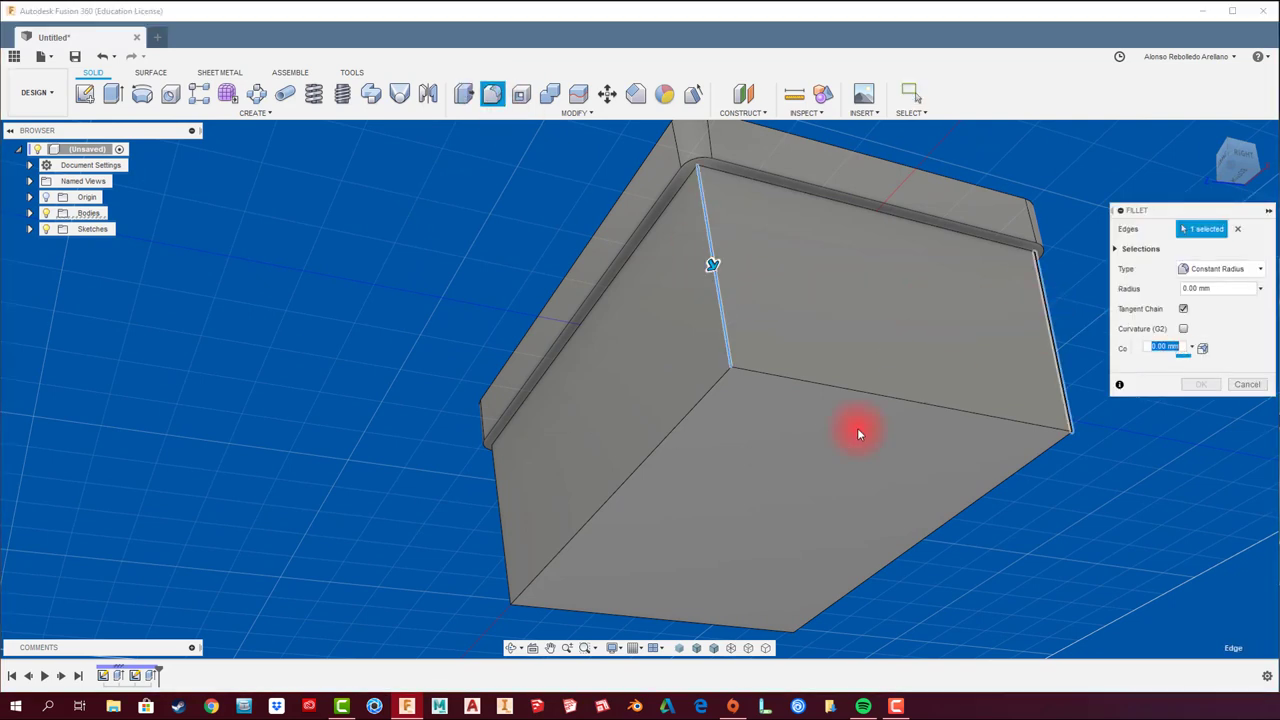
left_click(508, 567)
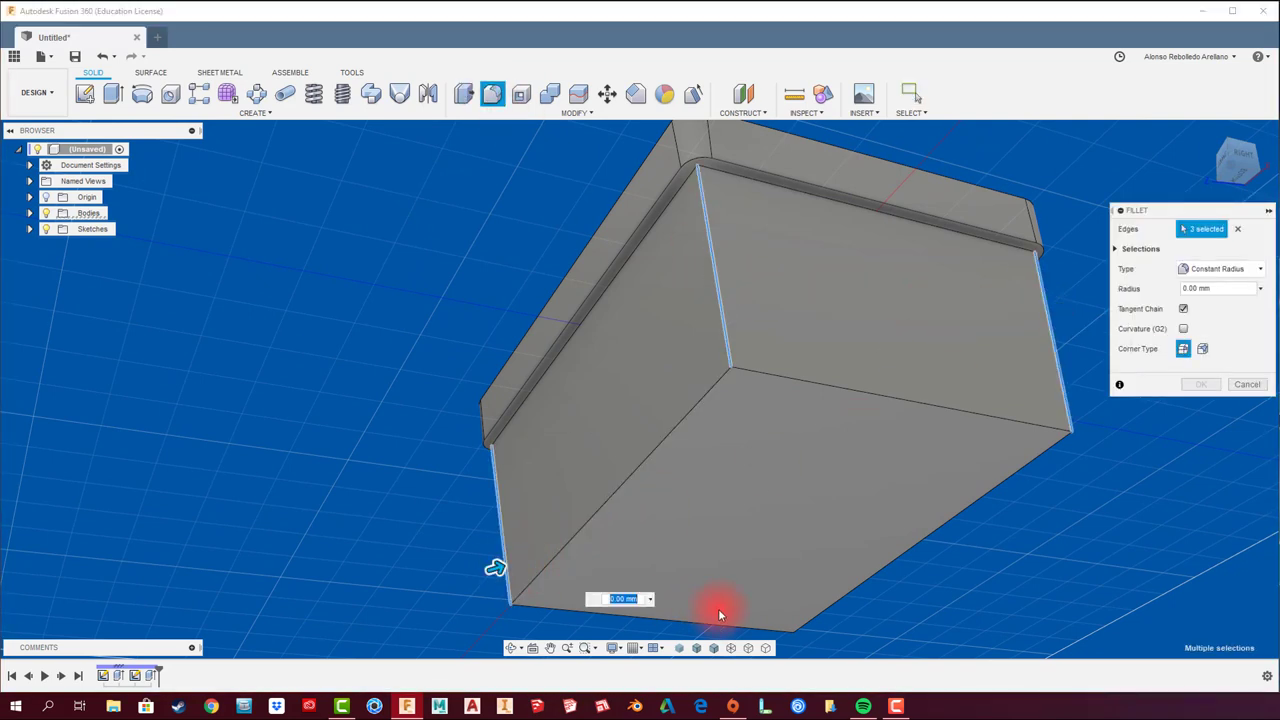
left_click(782, 618)
type("25")
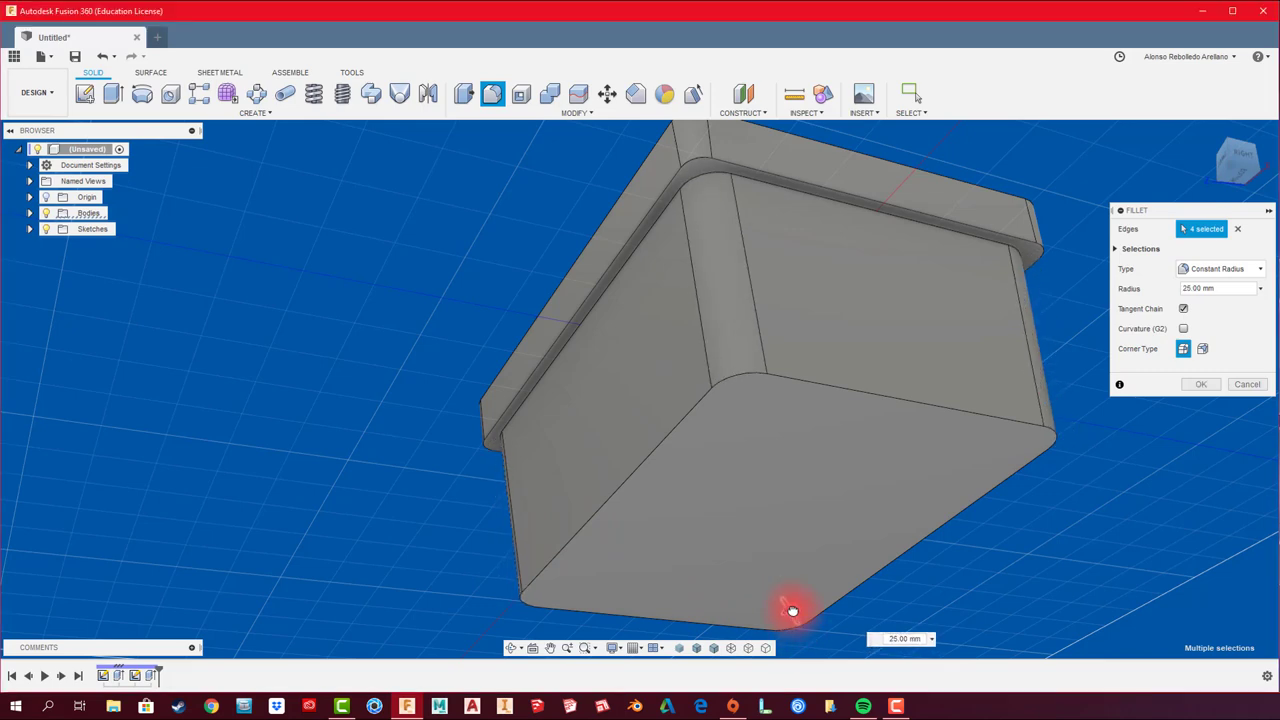
type("15")
left_click(848, 575)
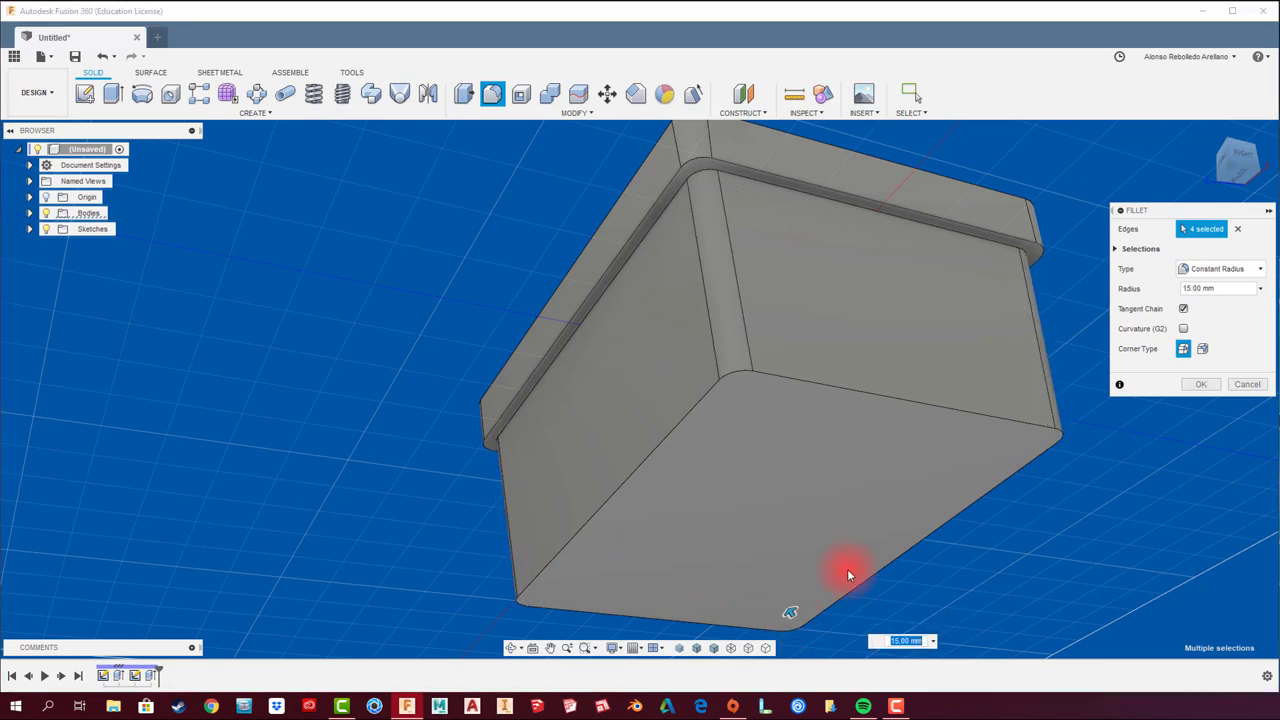
left_click(1197, 386)
mouse_move(1194, 391)
middle_mouse_down("shift")
mouse_move(970, 363)
mouse_move(777, 206)
mouse_move(560, 122)
middle_mouse_up("shift")
left_click(498, 96)
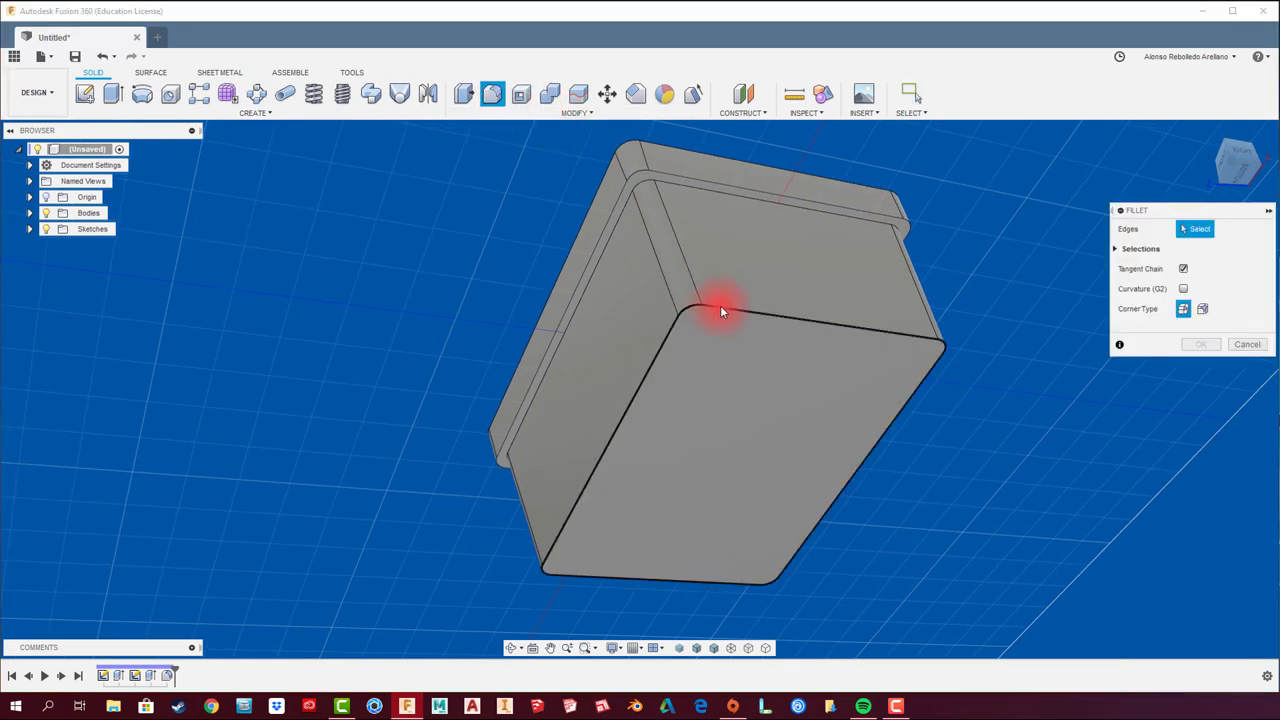
Step: Fillet the bottom edge chain of the box with a 5 mm radius
left_click(720, 305)
left_click_drag(728, 307, 743, 352)
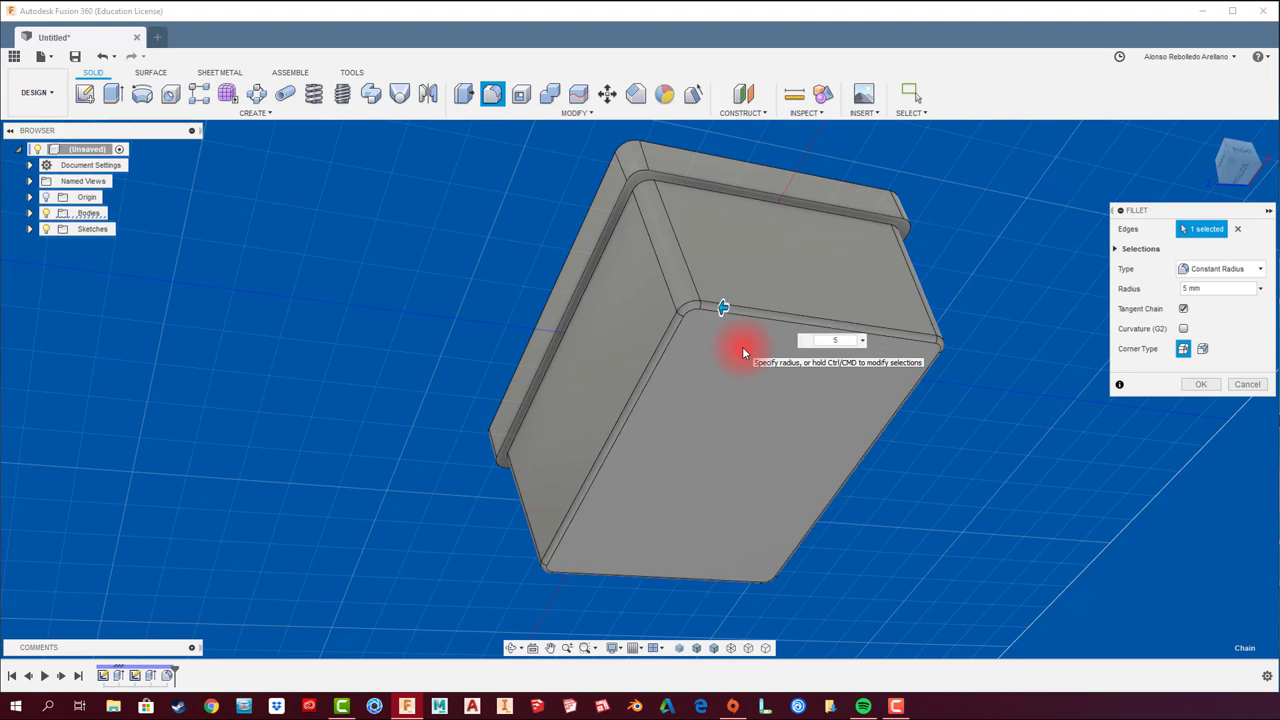
left_click(1195, 384)
Step: Fillet the lip's inner edge with a 5 mm radius
middle_click_drag(1048, 329, 769, 189, "shift")
scroll(769, 189, "up", 3)
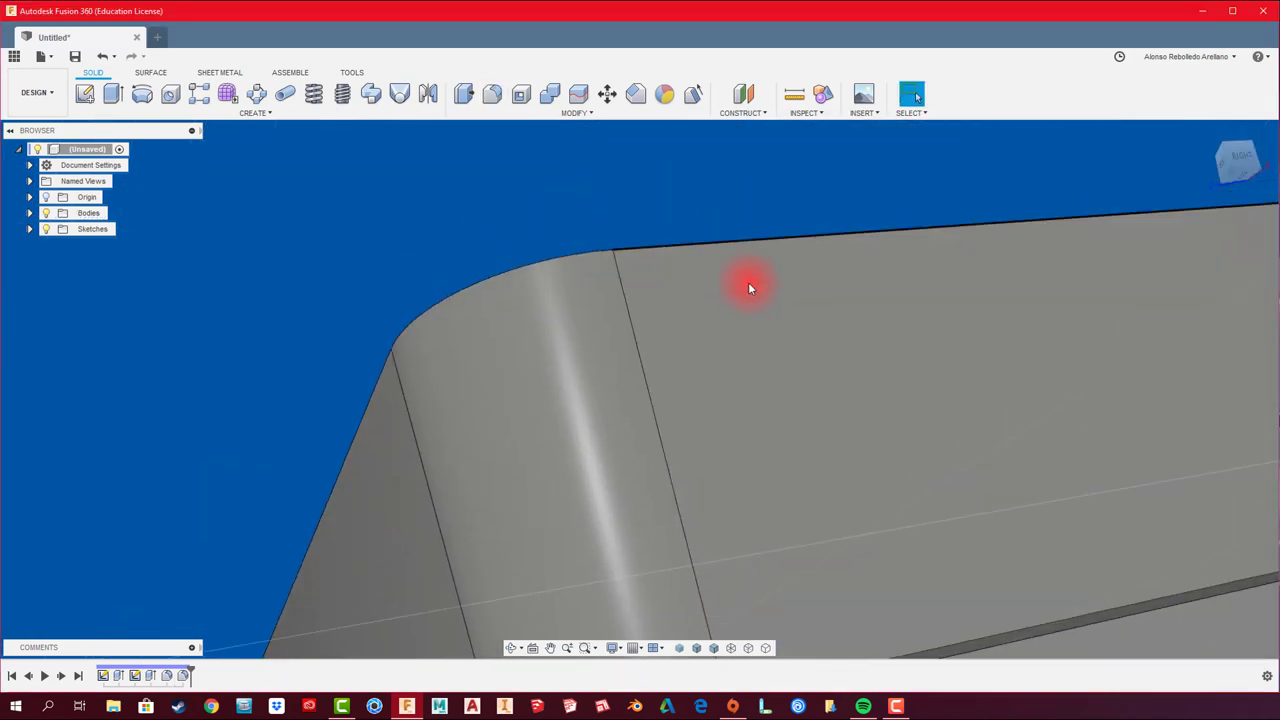
middle_click_drag(748, 282, 729, 250, "shift")
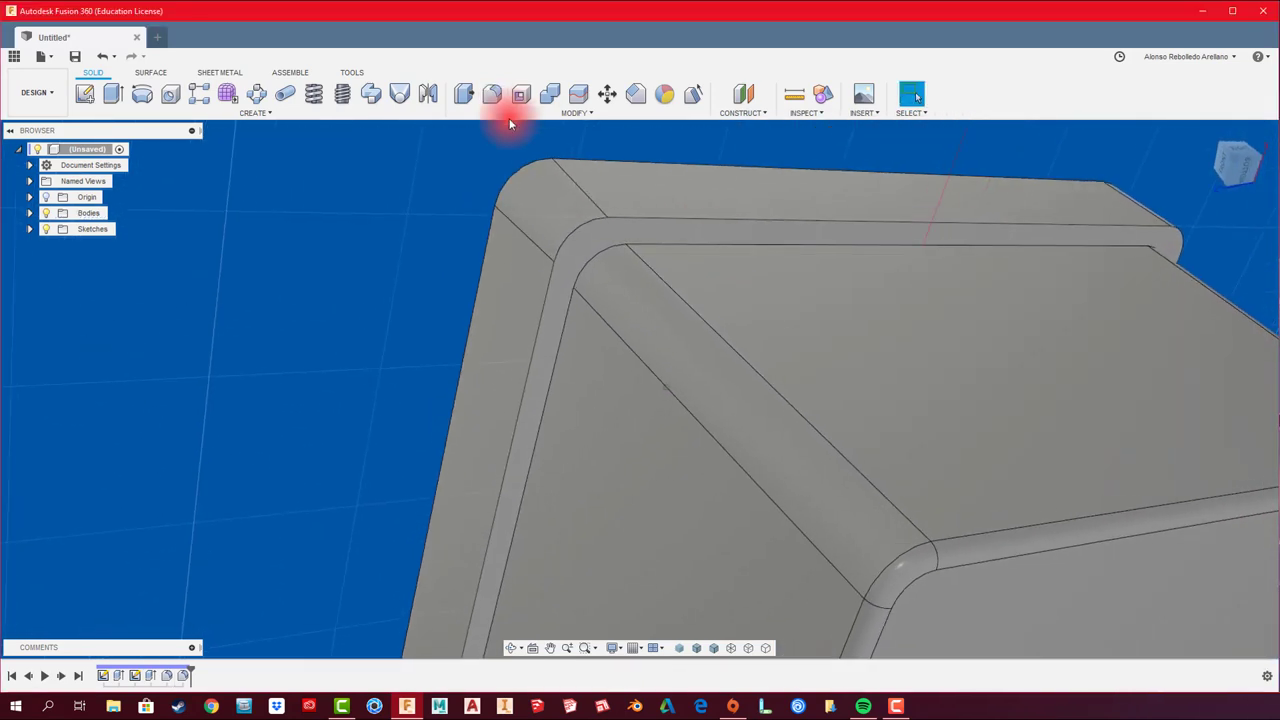
left_click(492, 94)
left_click(657, 248)
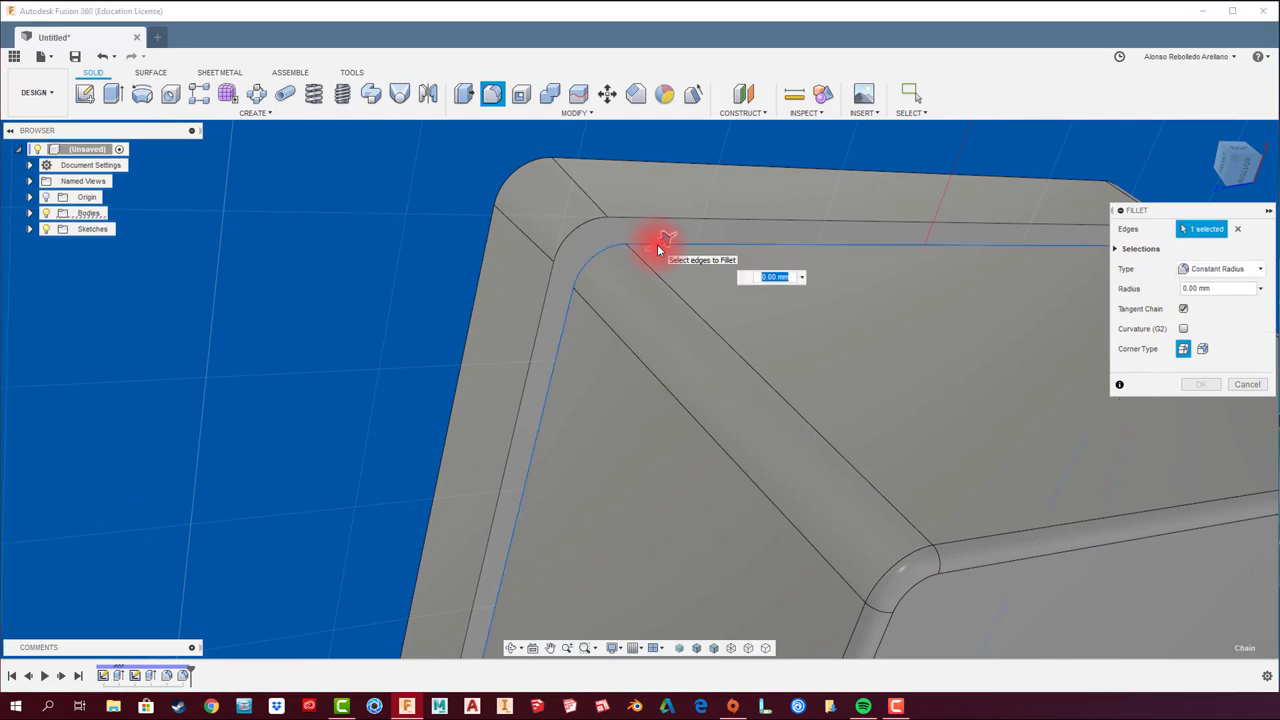
type("5")
scroll(370, 281, "down", 5)
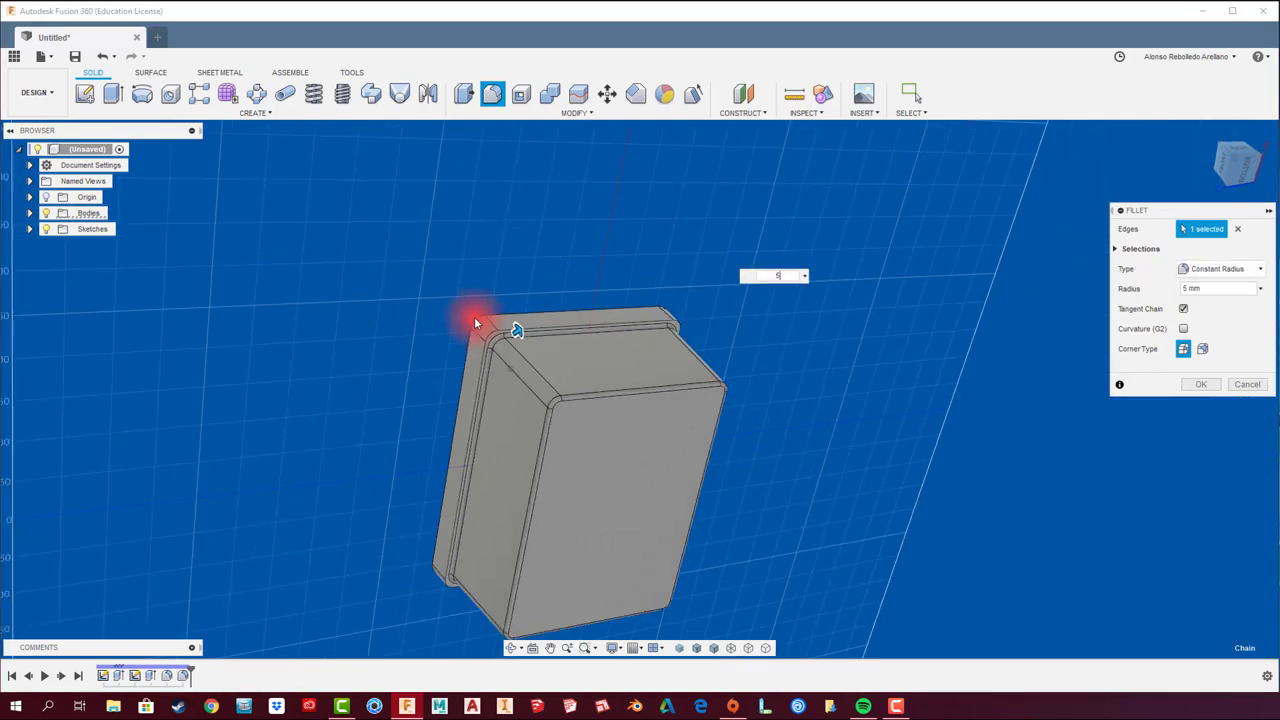
mouse_move(474, 316)
middle_mouse_down("shift")
mouse_move(754, 380)
mouse_move(714, 337)
mouse_move(754, 369)
middle_mouse_up("shift")
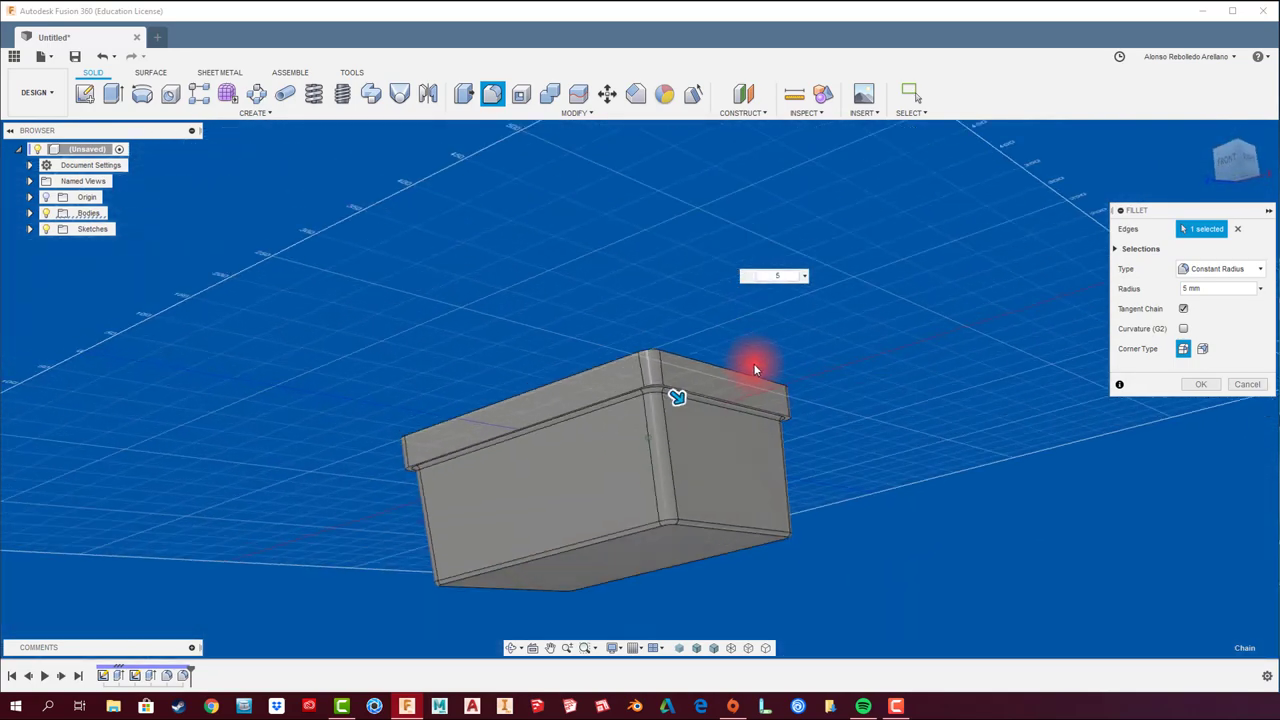
left_click(1197, 387)
mouse_move(1194, 397)
middle_mouse_down("shift")
mouse_move(886, 400)
mouse_move(660, 357)
mouse_move(643, 337)
mouse_move(569, 334)
mouse_move(522, 296)
middle_mouse_up("shift")
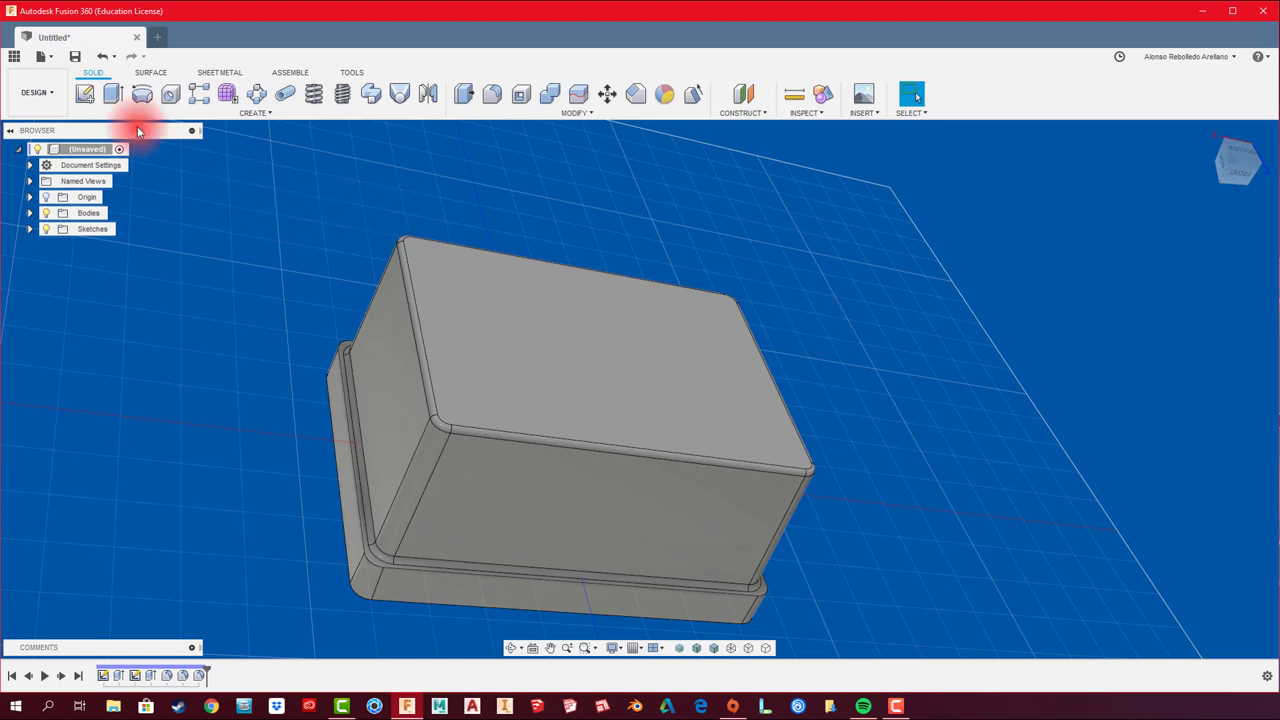
Step: Sketch on the box's flat face a construction diagonal from top-left to lower-right corner
left_click(84, 93)
left_click(537, 306)
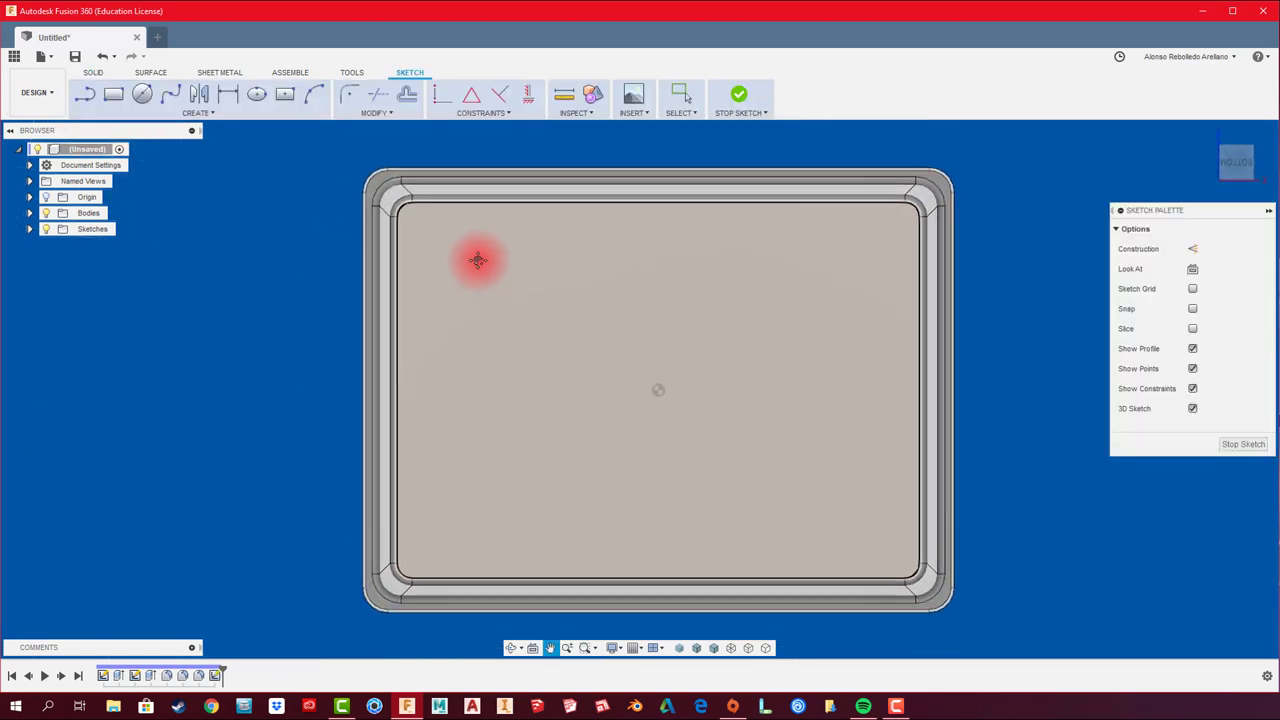
left_click(285, 93)
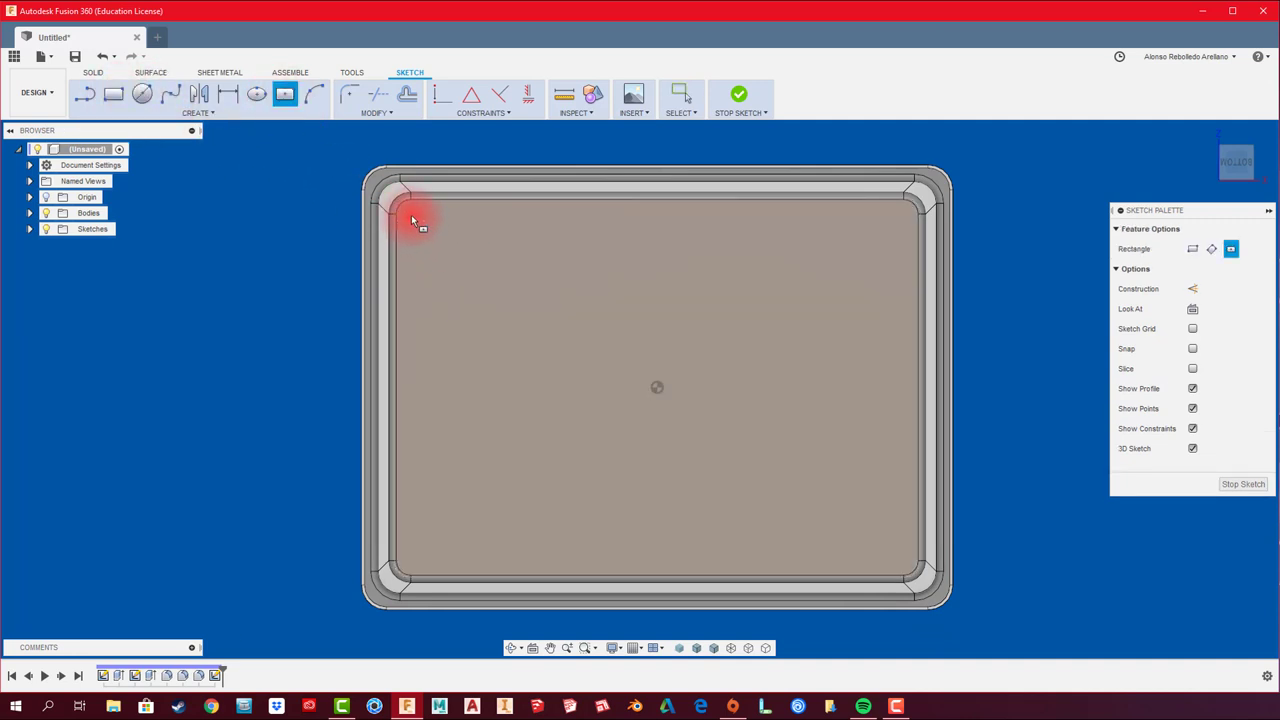
key("l")
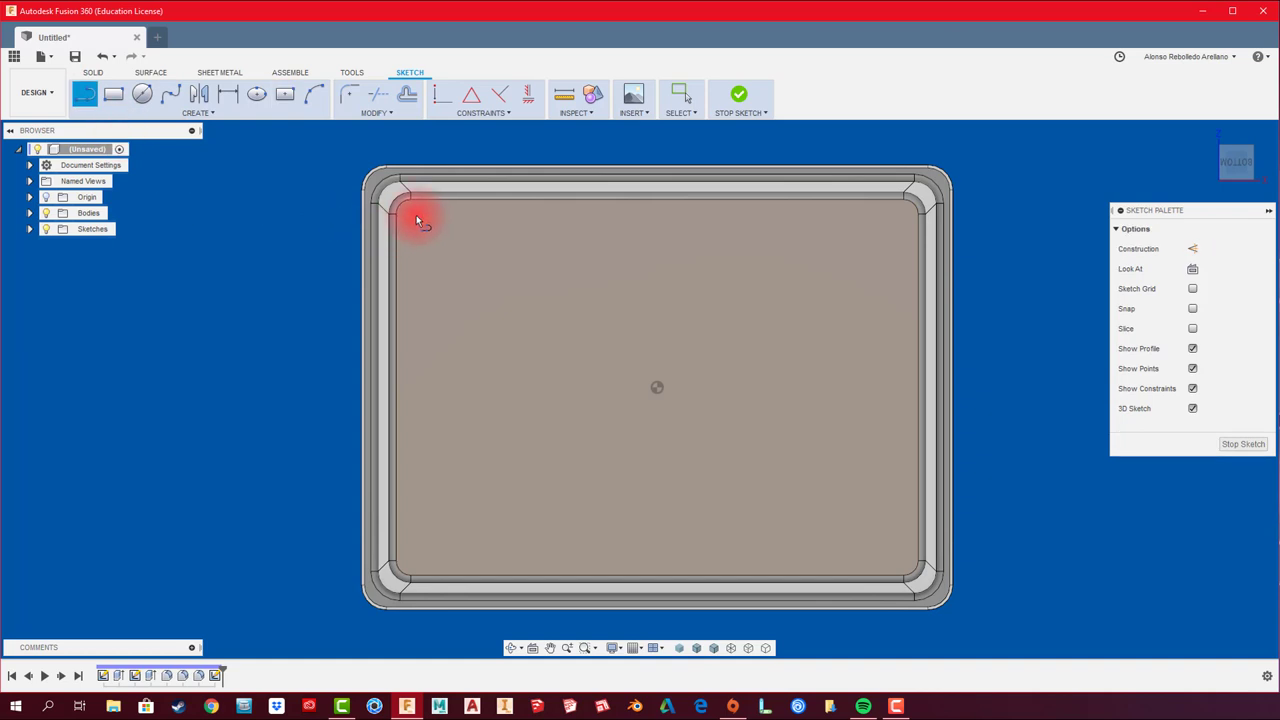
left_click(414, 217)
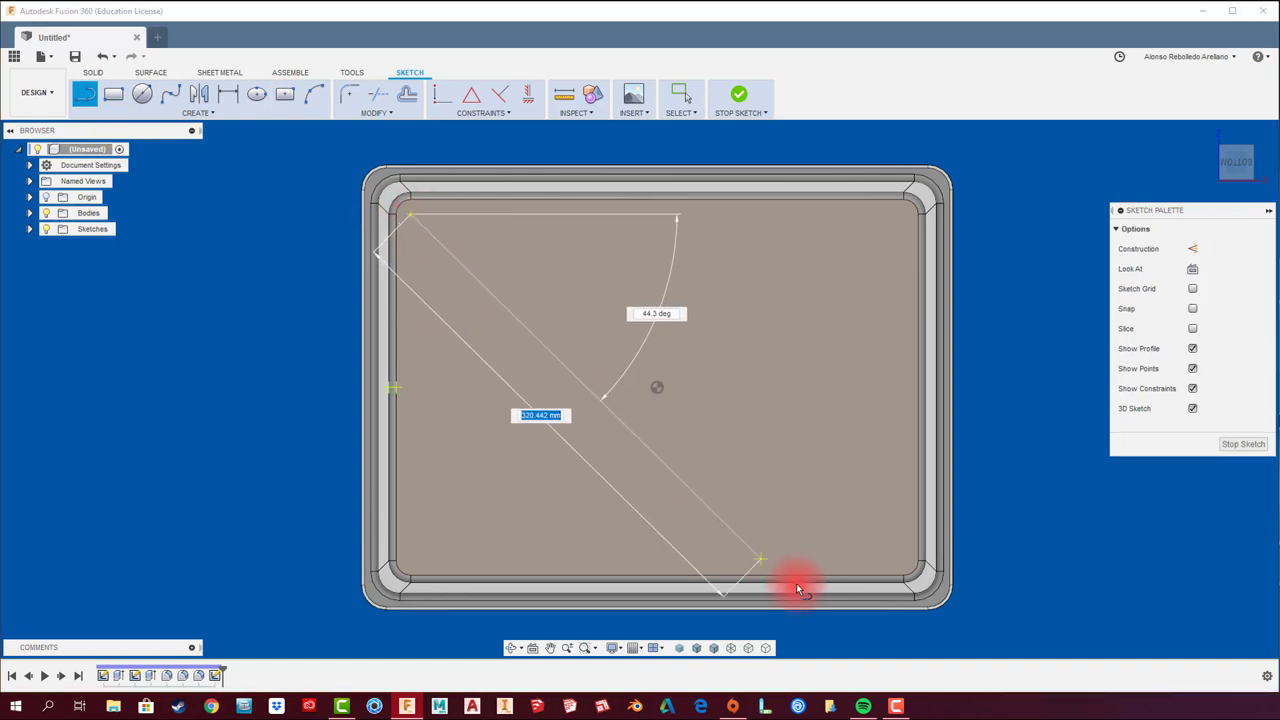
left_click(903, 563)
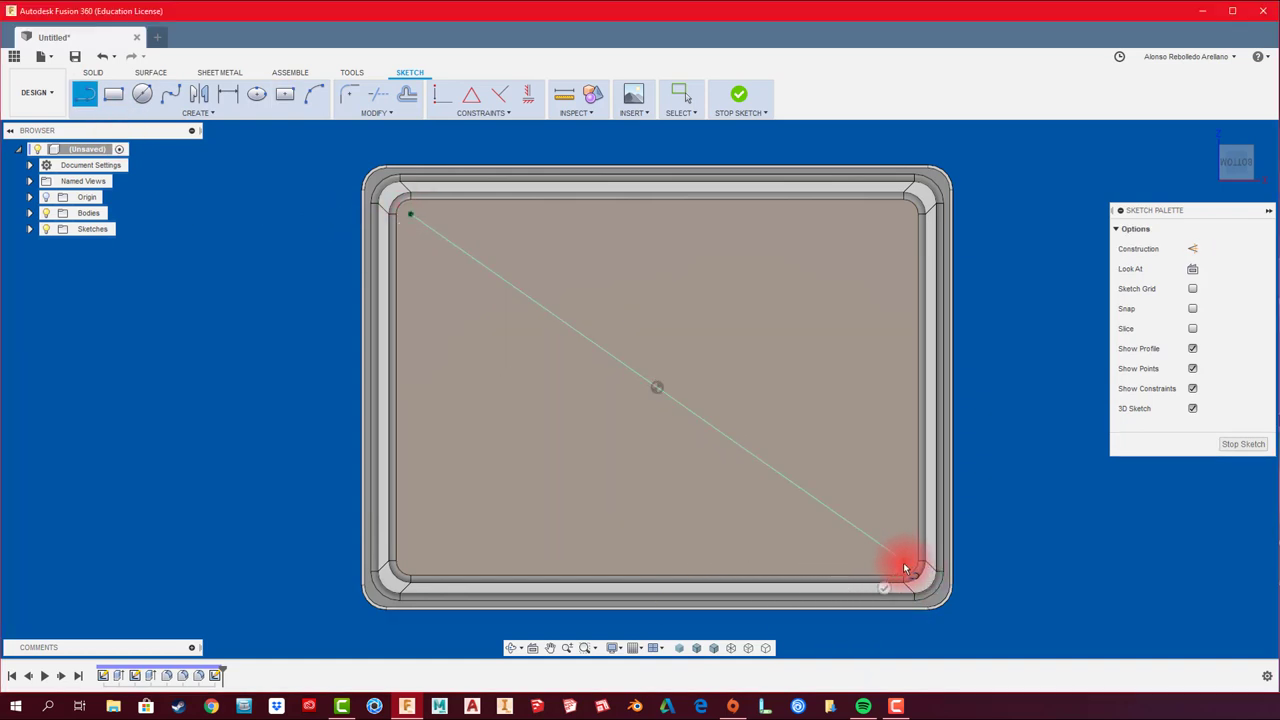
key("Escape")
left_click(863, 533)
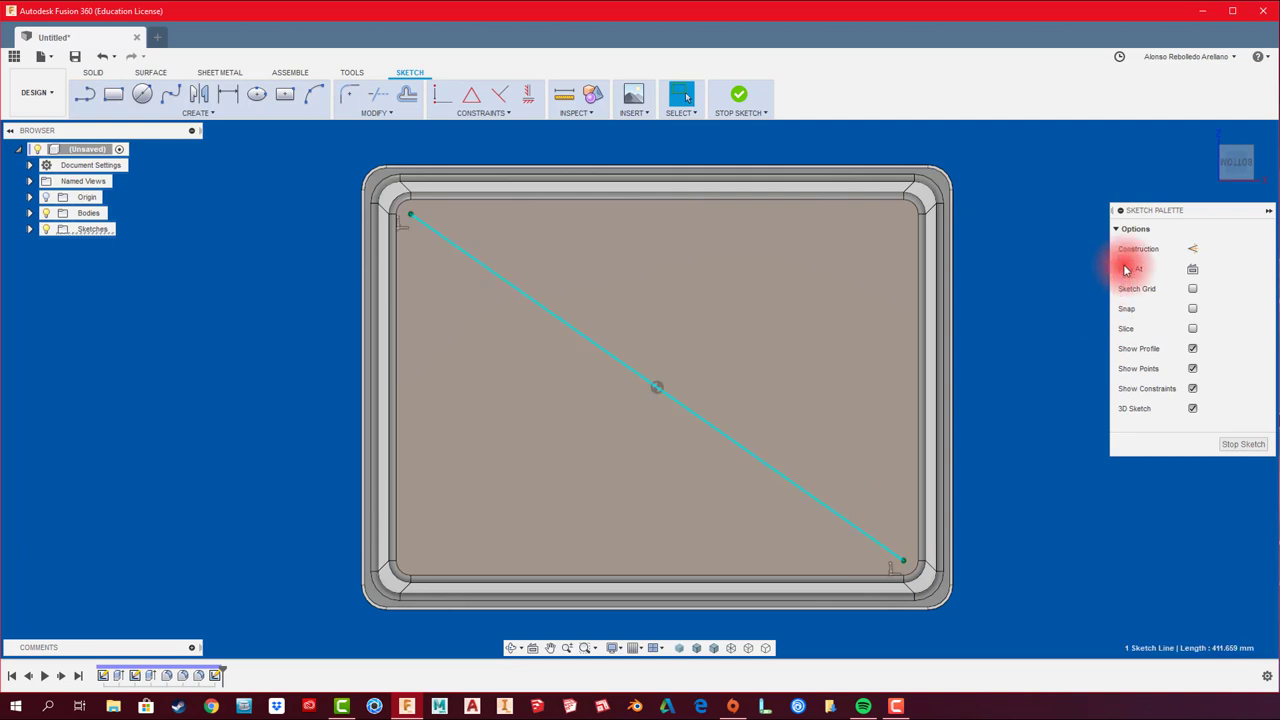
left_click(1193, 249)
Step: Draw the second construction diagonal from top-right to bottom-left corner
left_click(88, 96)
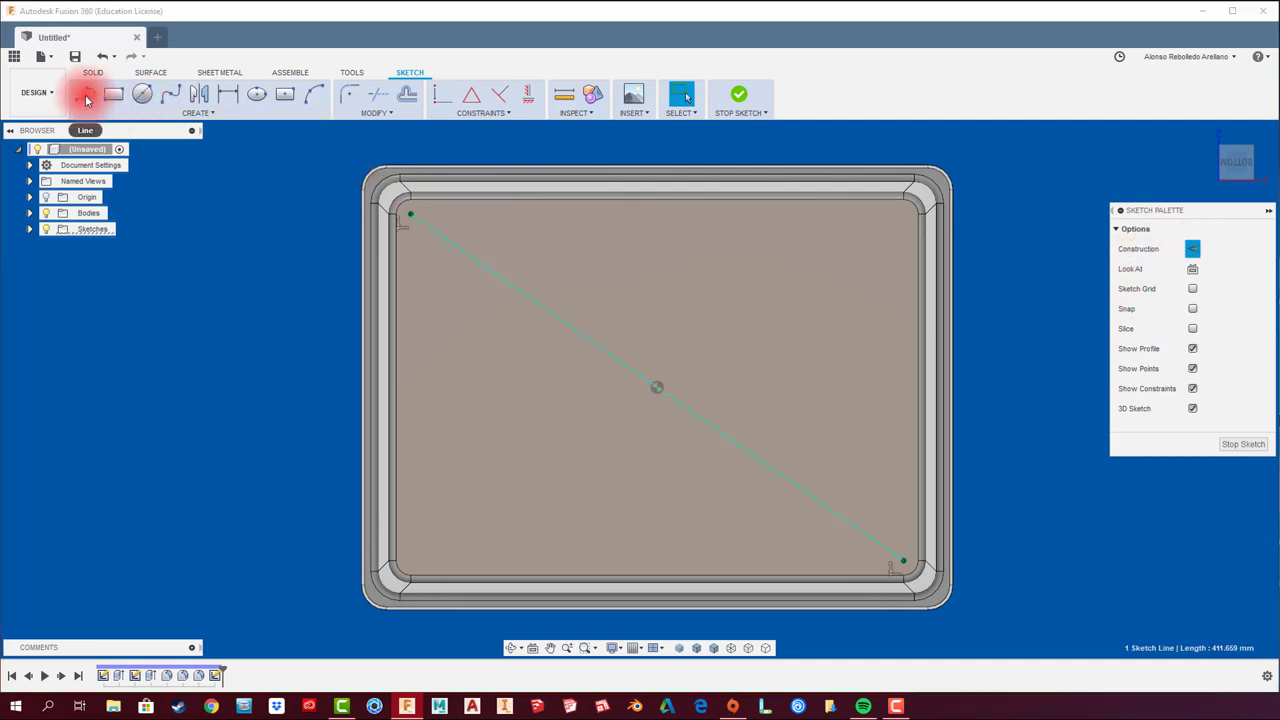
left_click_drag(903, 217, 412, 563)
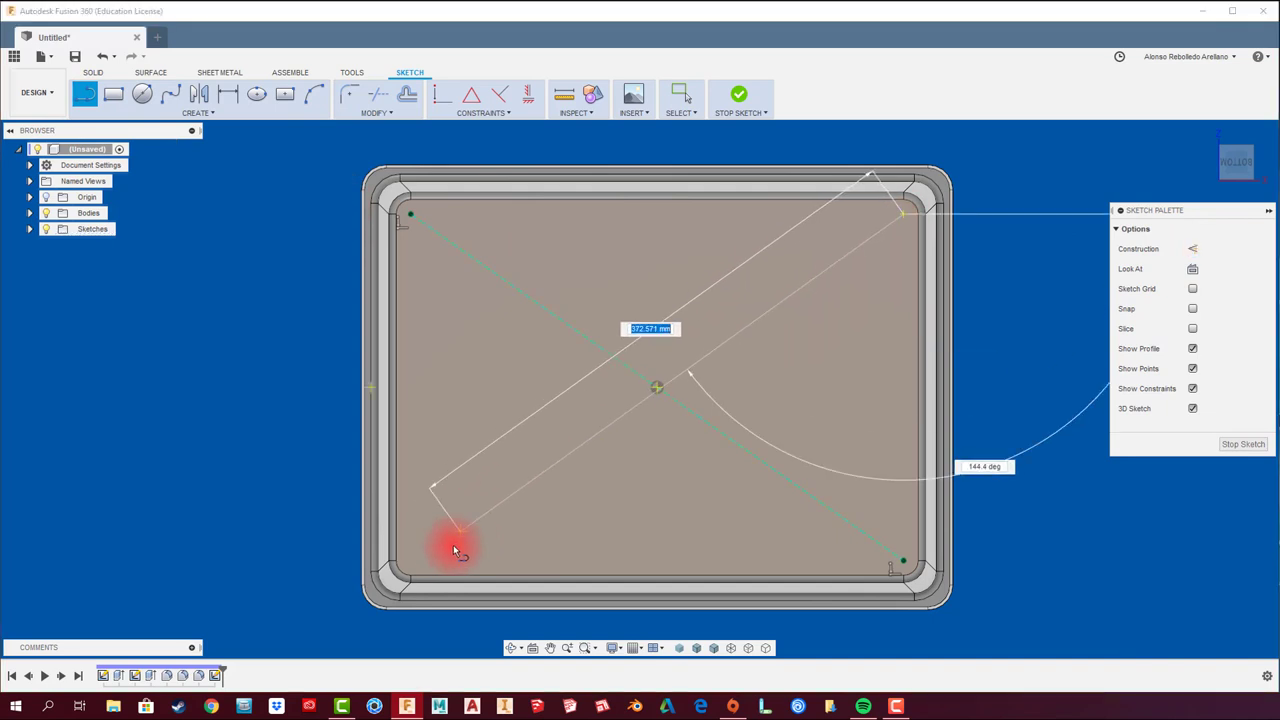
left_click(412, 559)
right_click(486, 500)
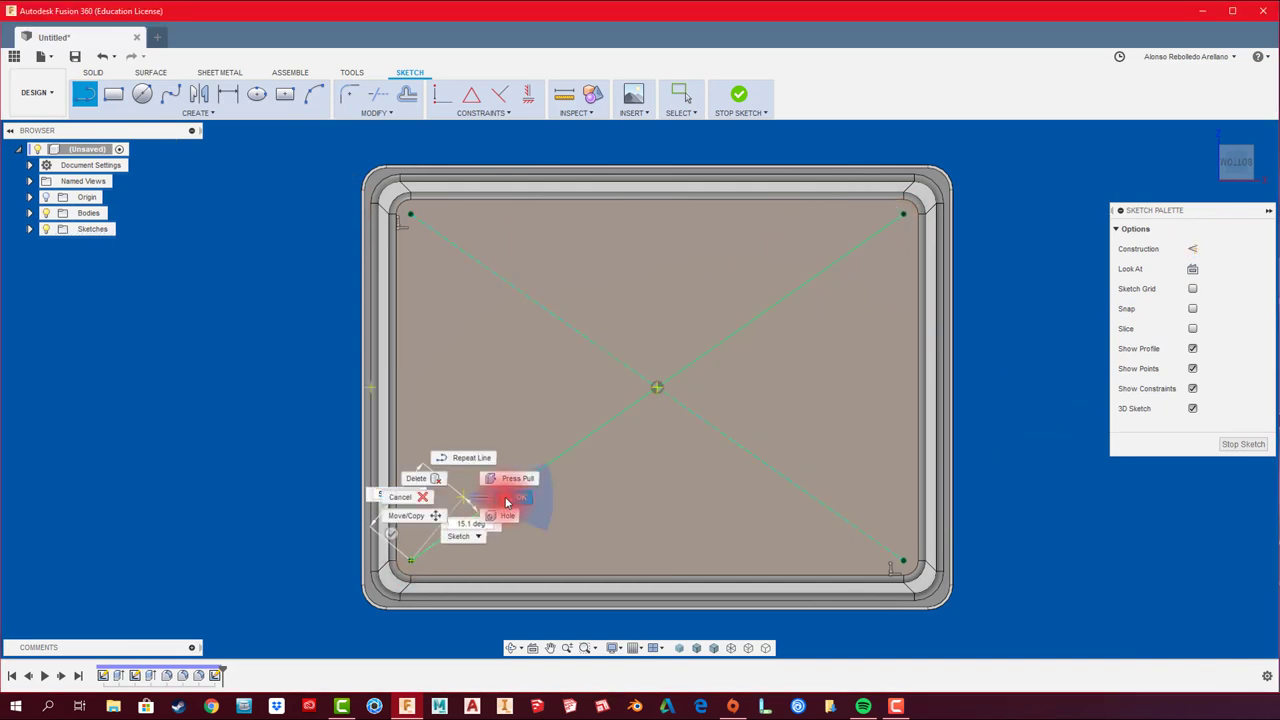
left_click(514, 482)
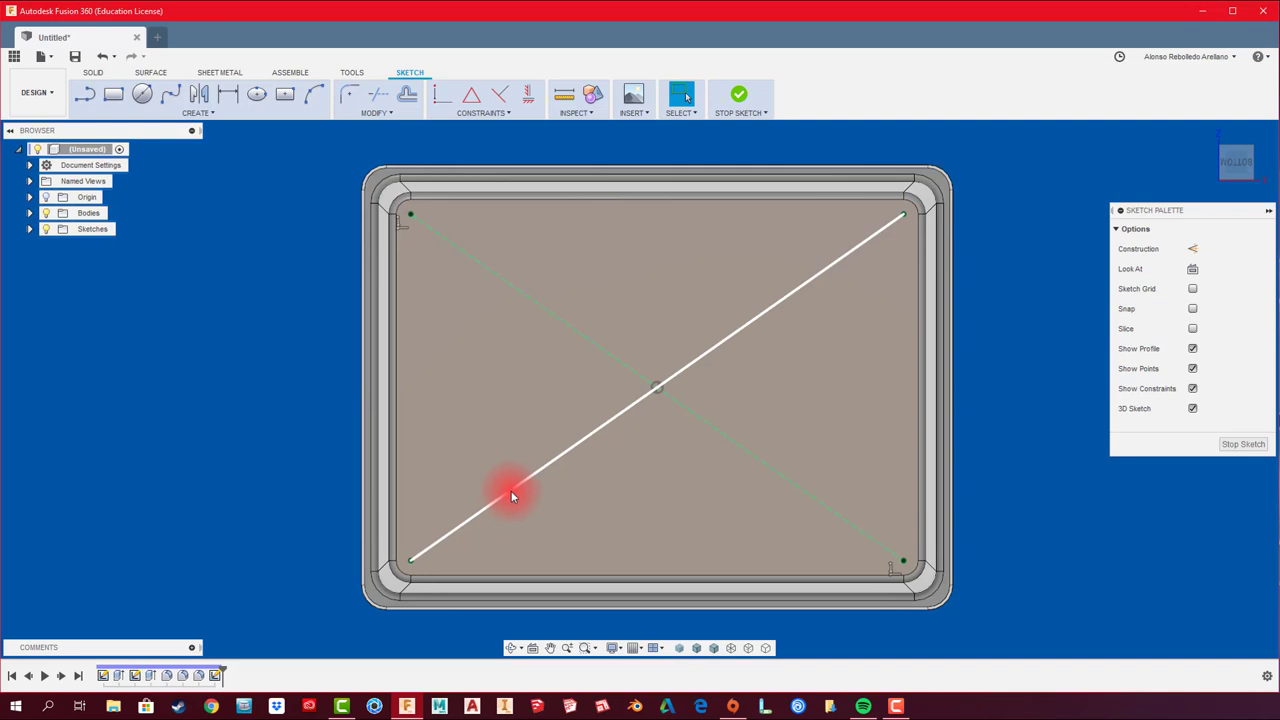
left_click(511, 496)
left_click(1192, 248)
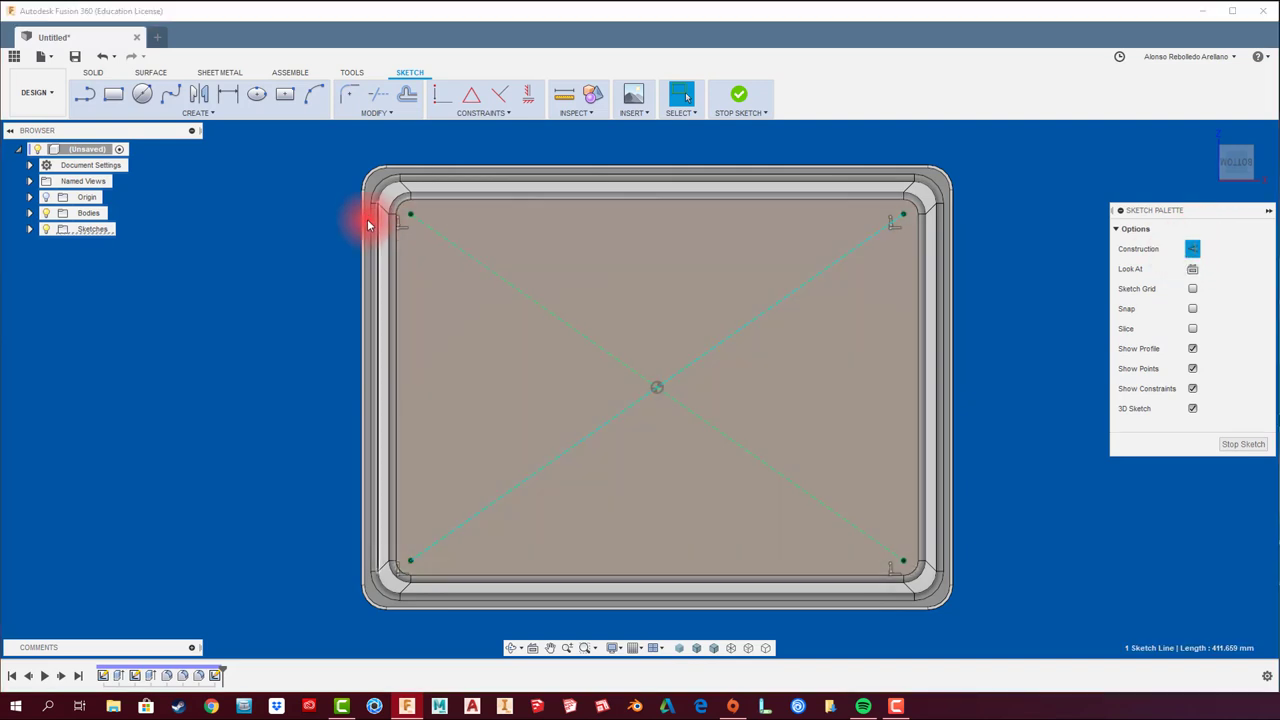
scroll(351, 197, "up", 2)
Step: Draw a small centre rectangle near the sketch's upper-left corner
left_click(285, 93)
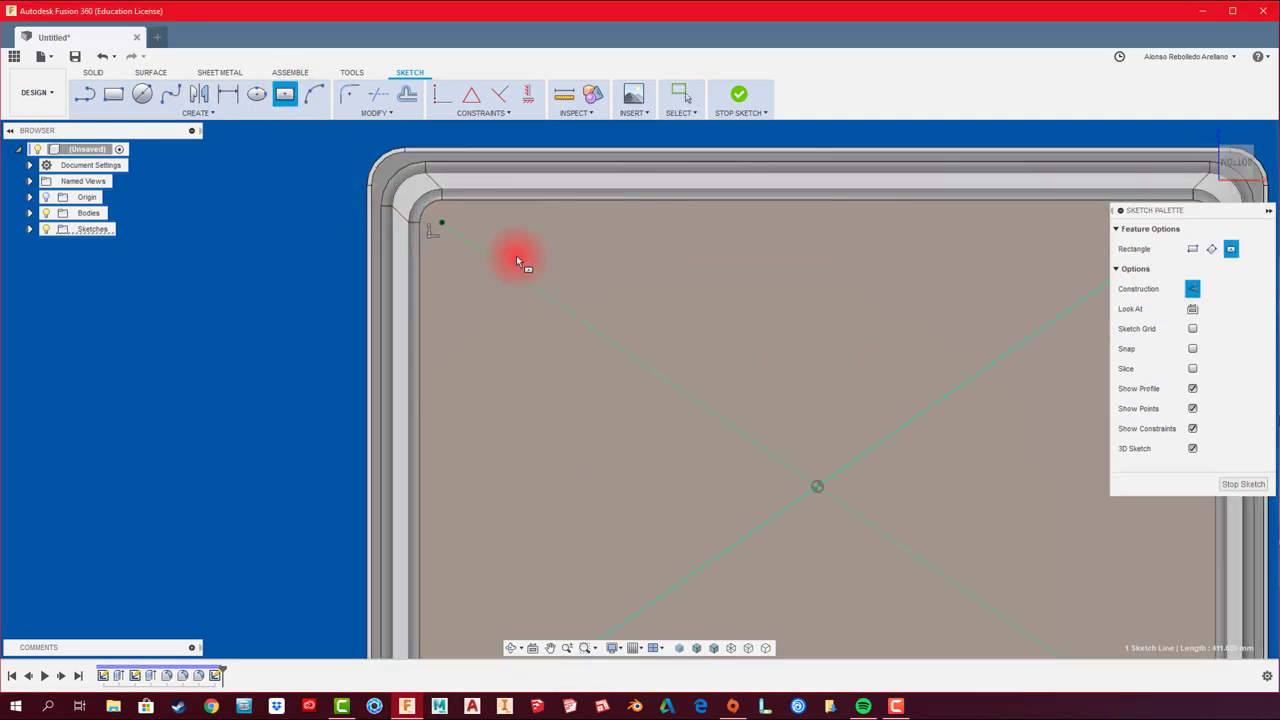
left_click(476, 245)
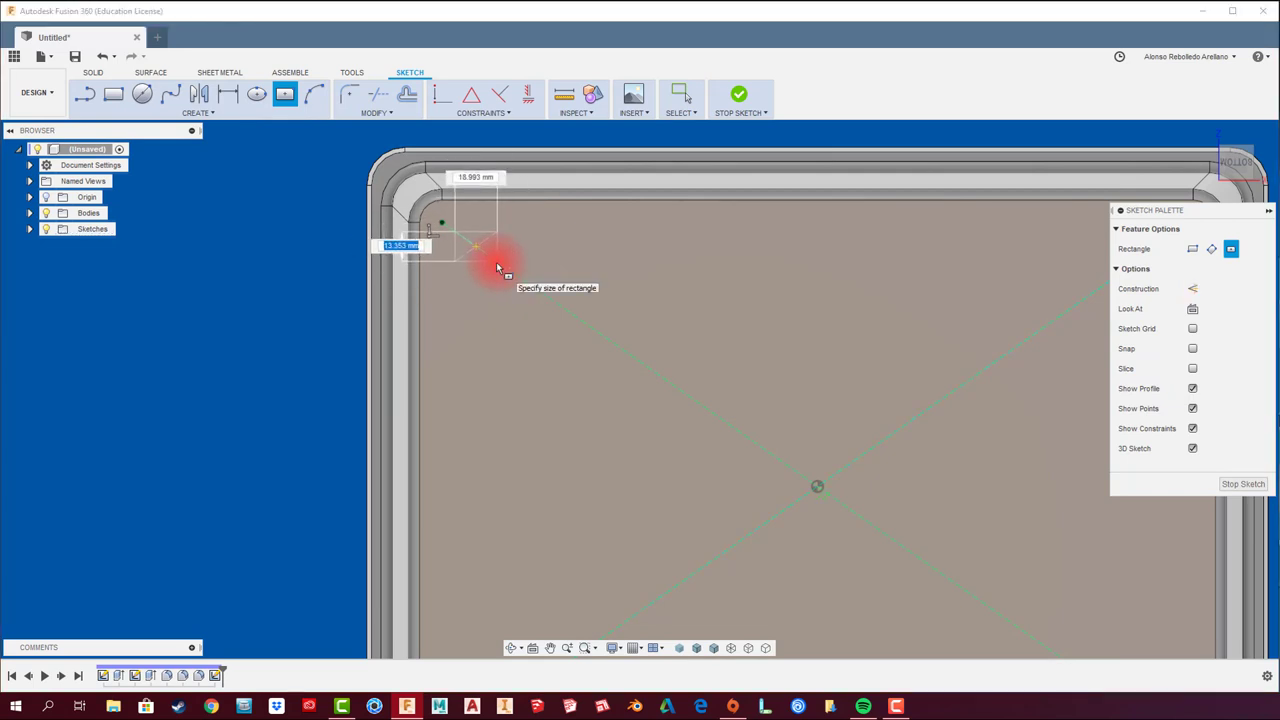
left_click(496, 262)
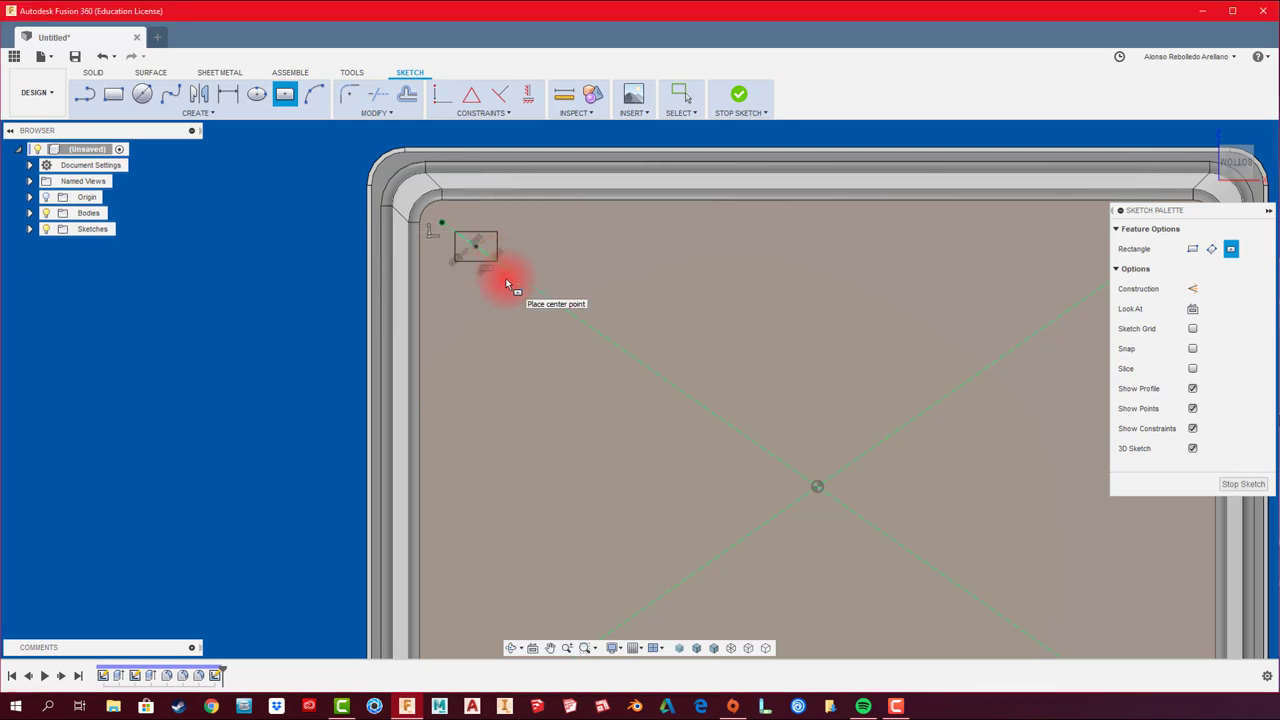
Step: Dimension the rectangle's width to 18.00, discarding the over-constraining right-edge dimension
key("d")
scroll(466, 270, "up", 2)
left_click(480, 259)
left_click(478, 300)
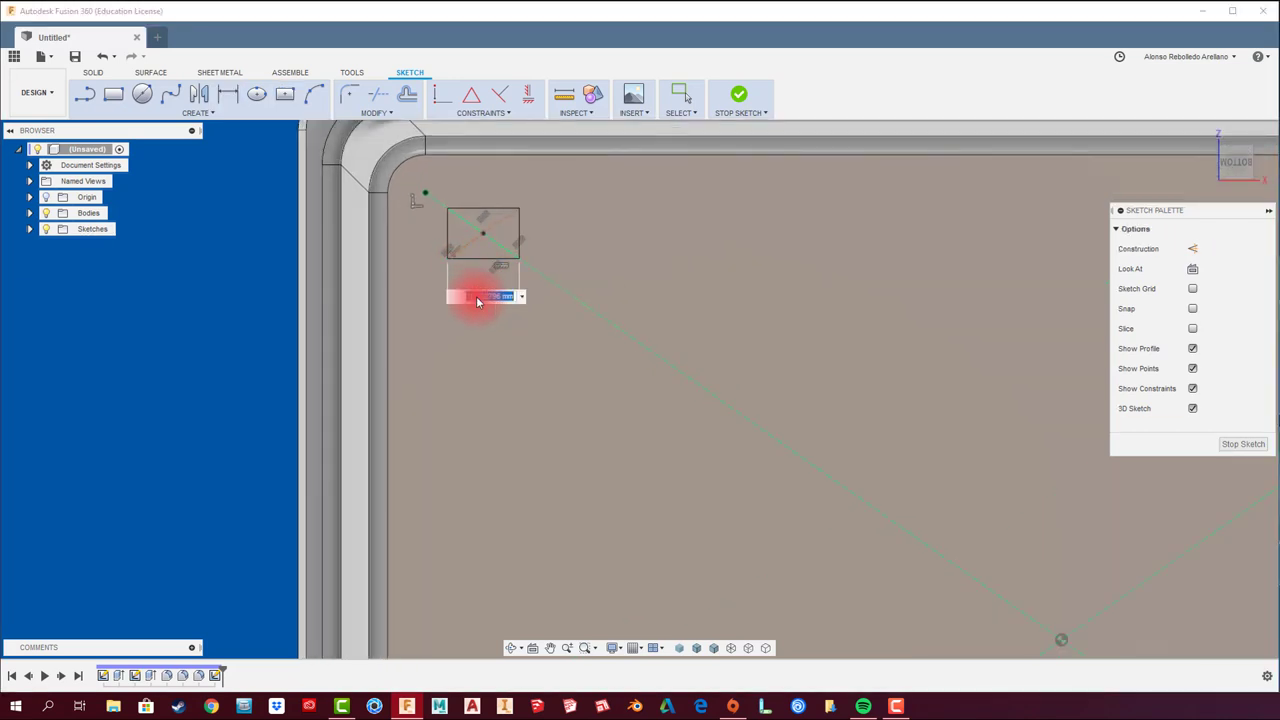
key("Return")
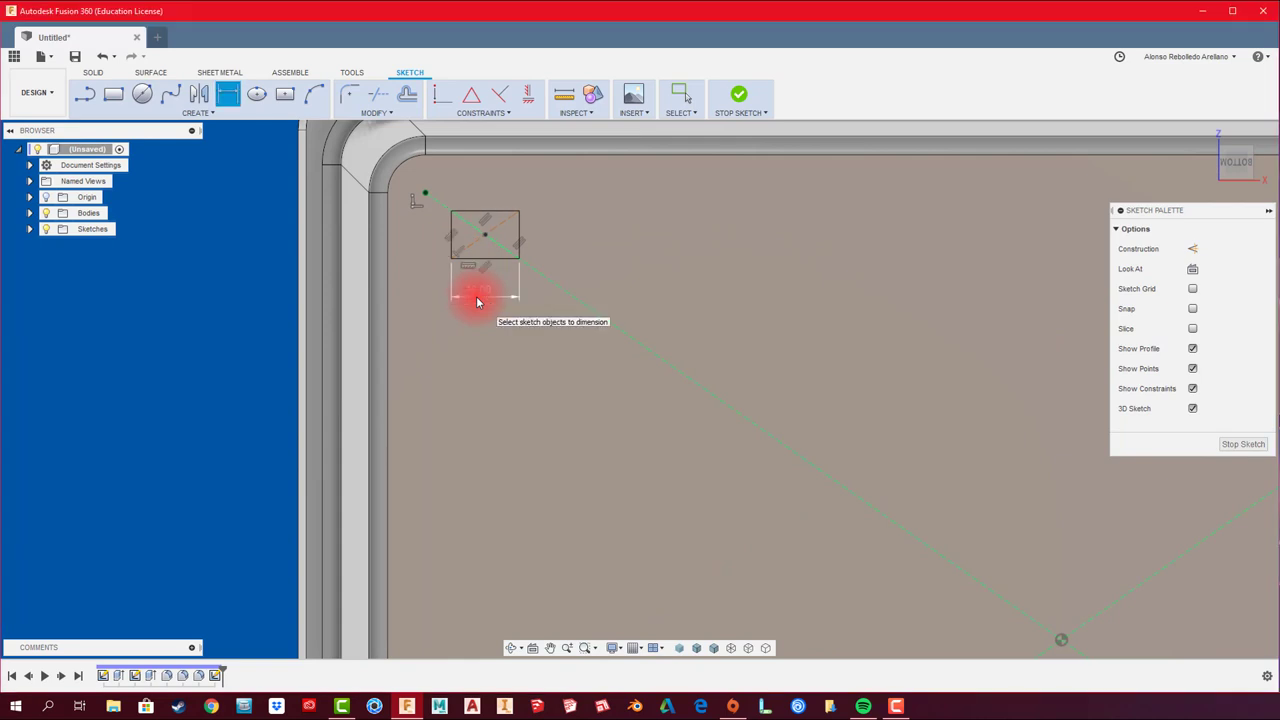
left_click(520, 234)
left_click(552, 238)
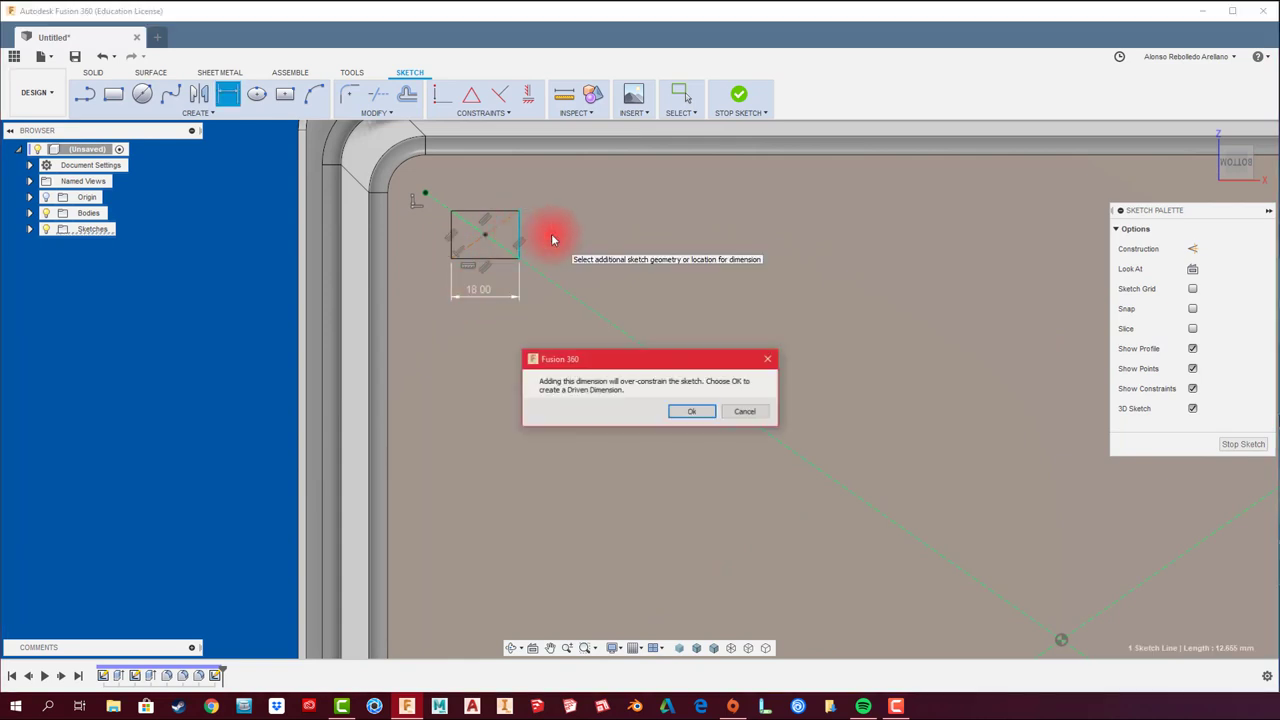
left_click(746, 411)
key("Escape")
scroll(596, 407, "down", 2)
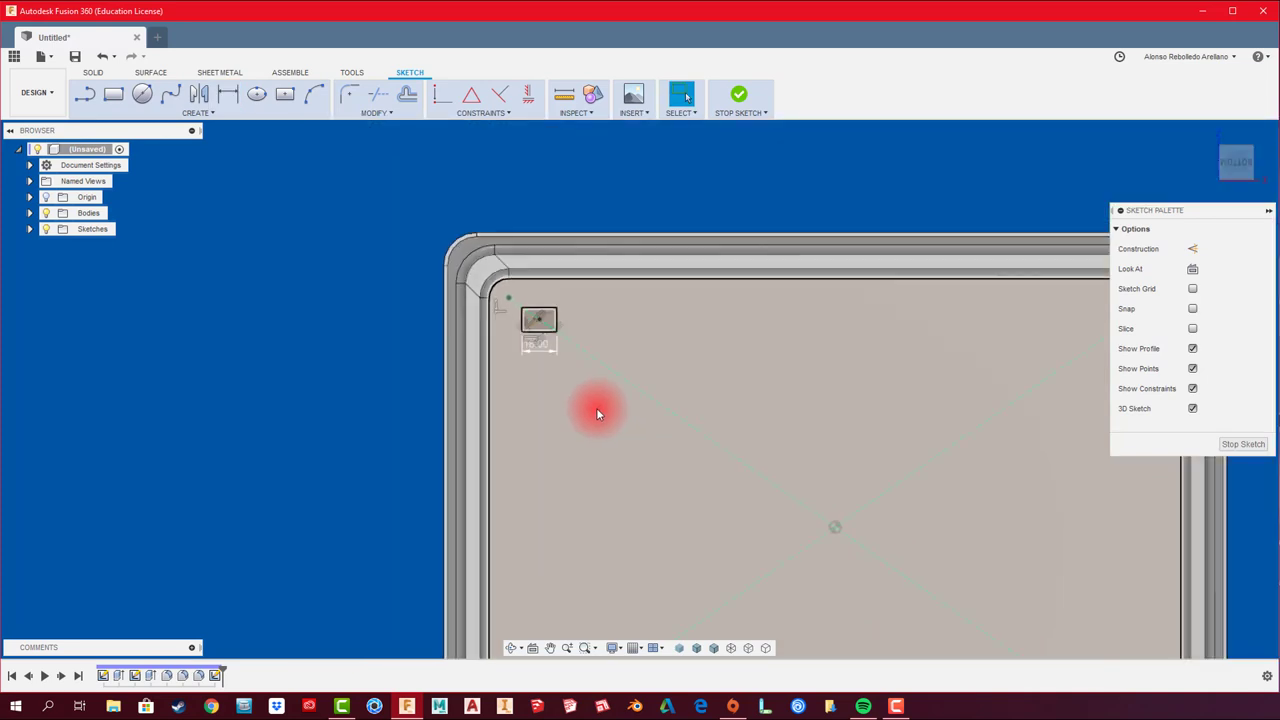
scroll(508, 283, "down", 2)
scroll(521, 332, "down", 1)
scroll(265, 334, "down", 2)
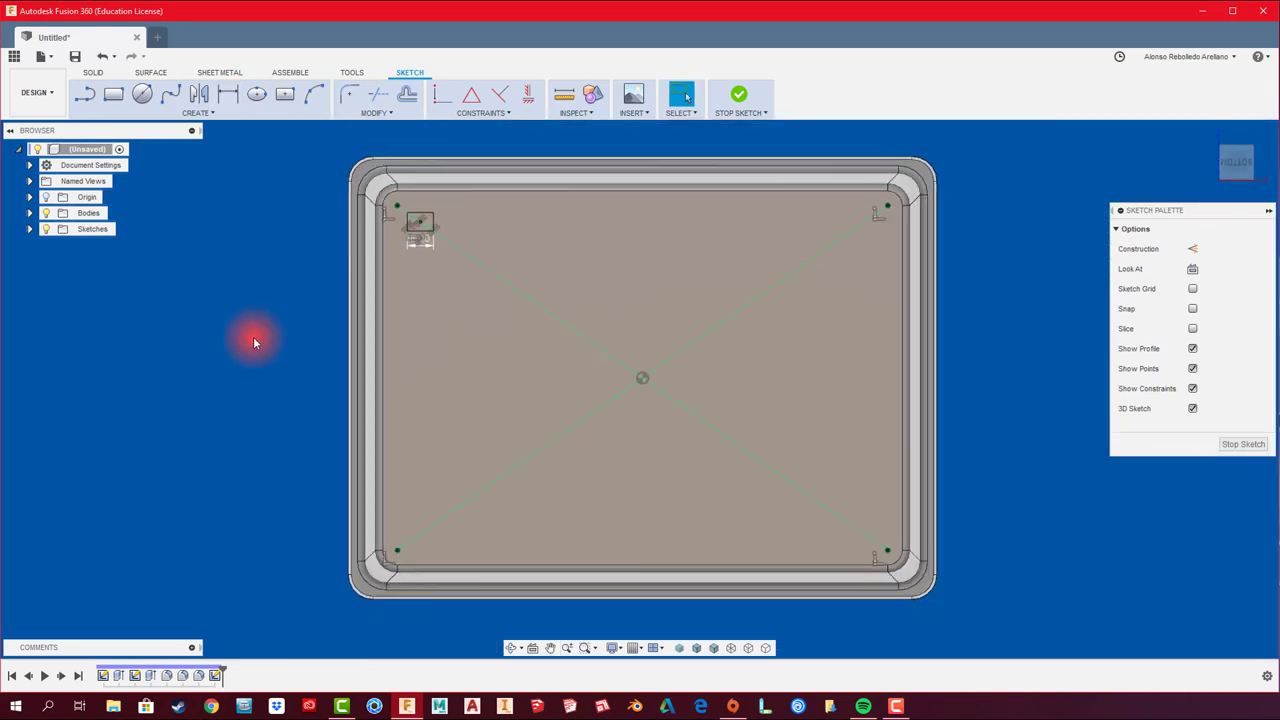
Step: Draw a horizontal construction line from the sketch centre to the left of the box
left_click(85, 93)
left_click(644, 381)
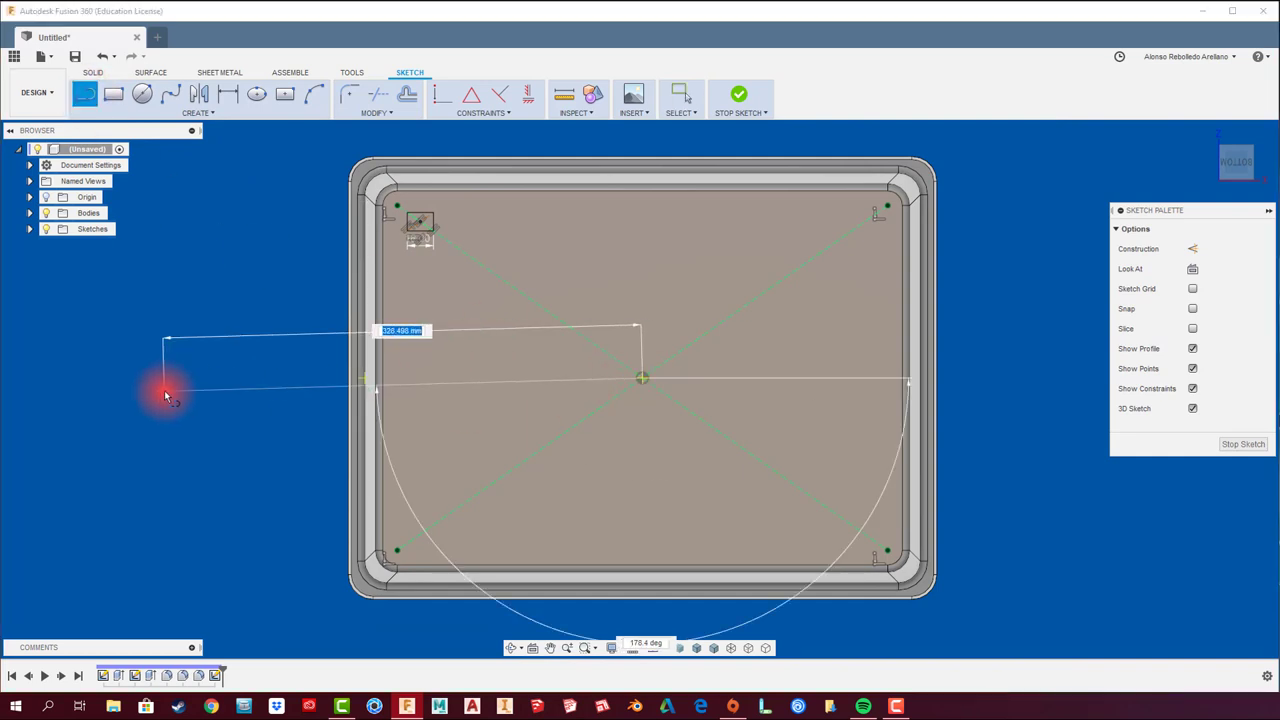
left_click(169, 376)
right_click(169, 376)
left_click(242, 379)
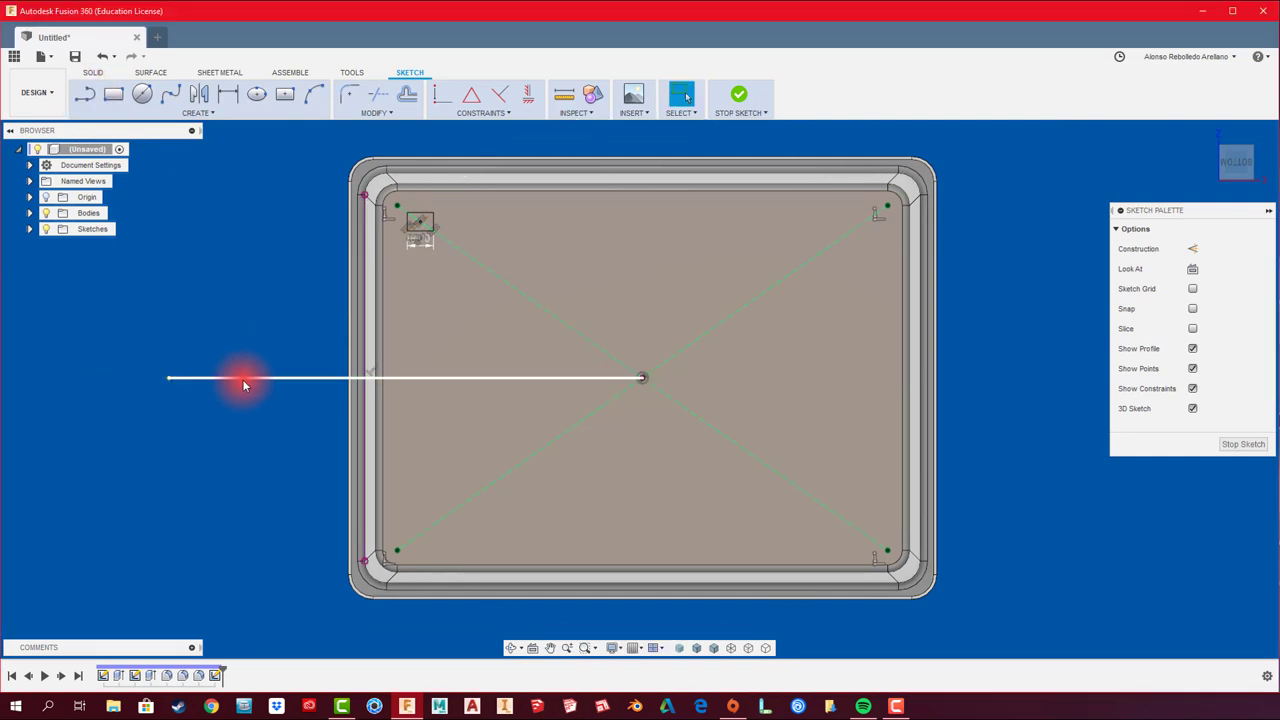
left_click(242, 378)
left_click(1192, 250)
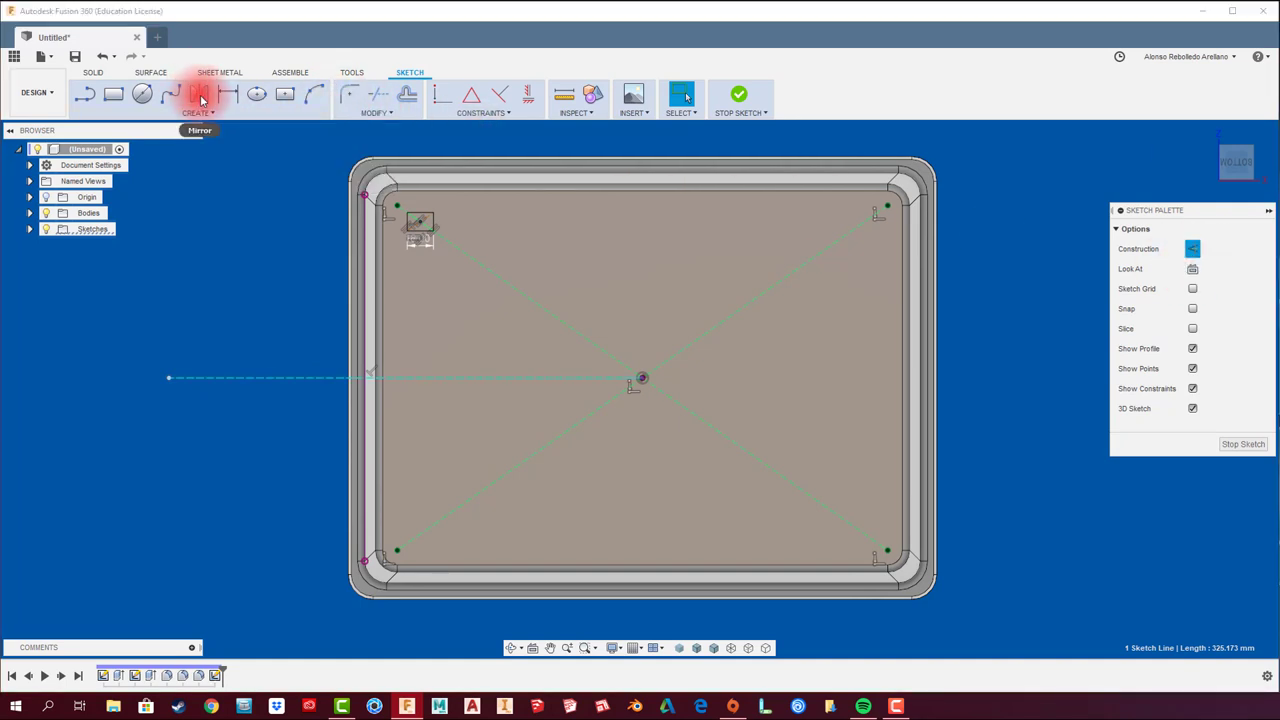
Step: Mirror the small rectangle across the horizontal construction line to the lower-left corner
left_click(198, 96)
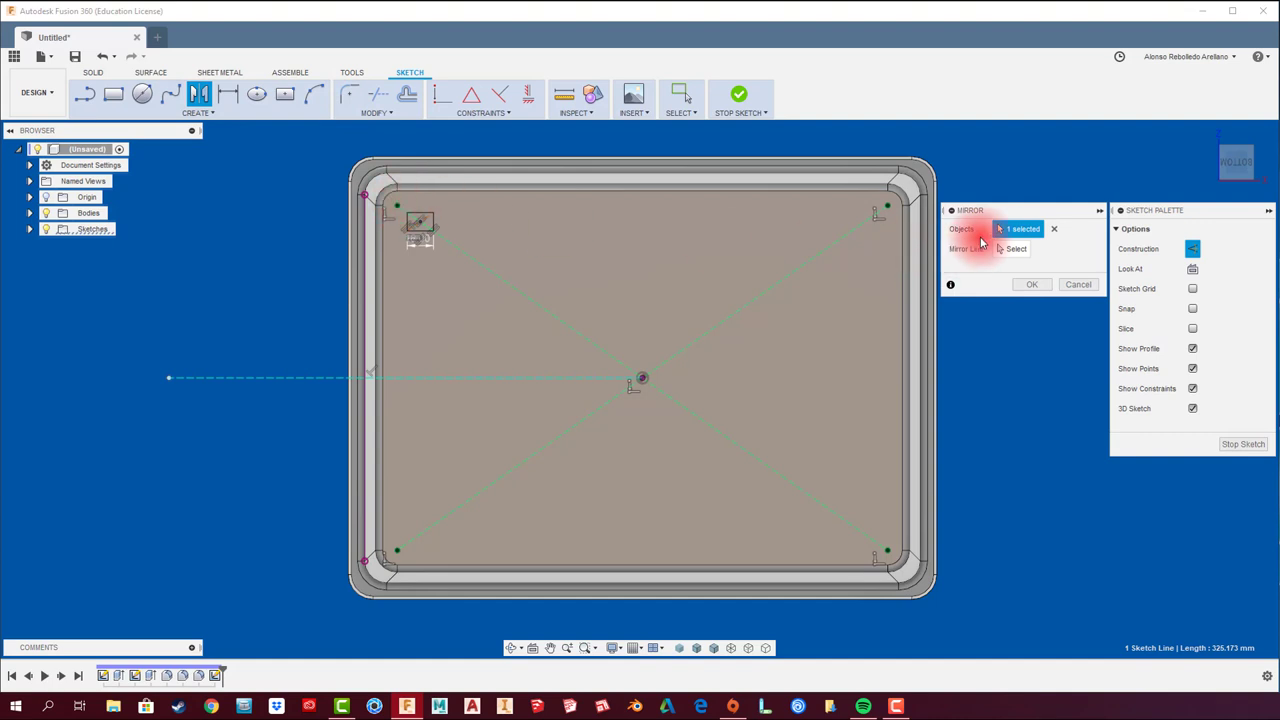
scroll(402, 210, "up", 5)
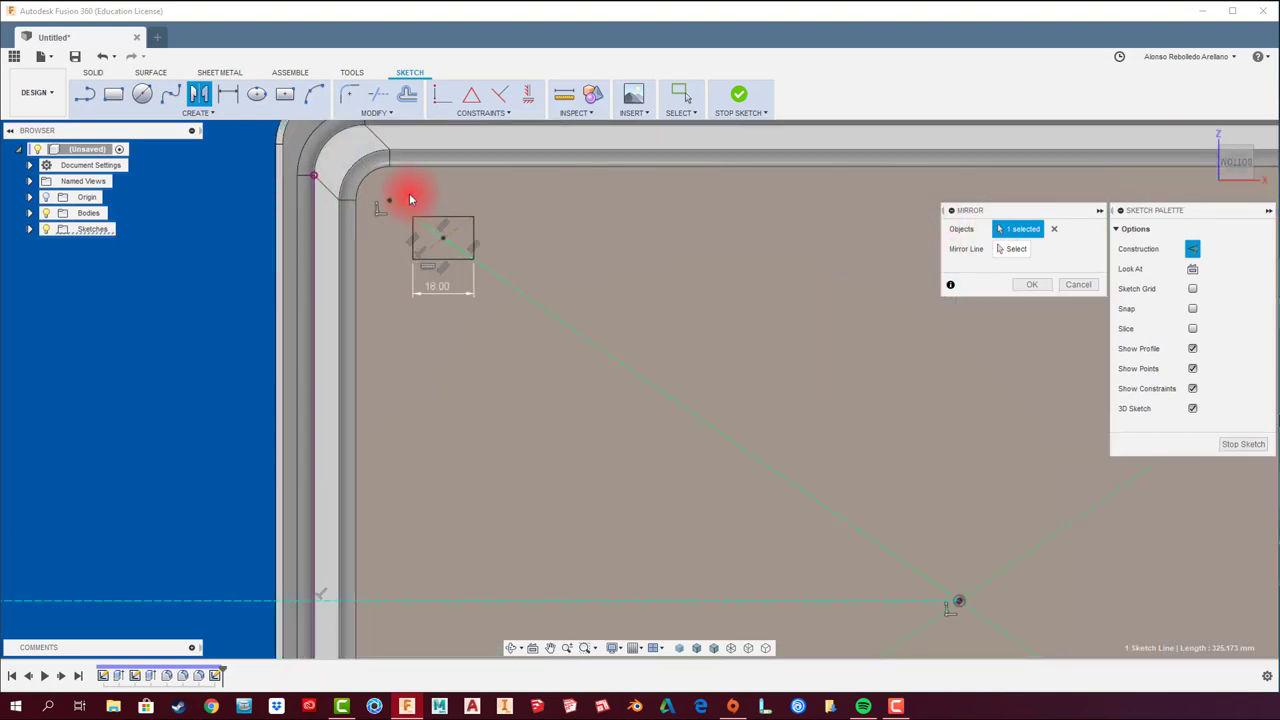
left_click_drag(409, 199, 491, 289)
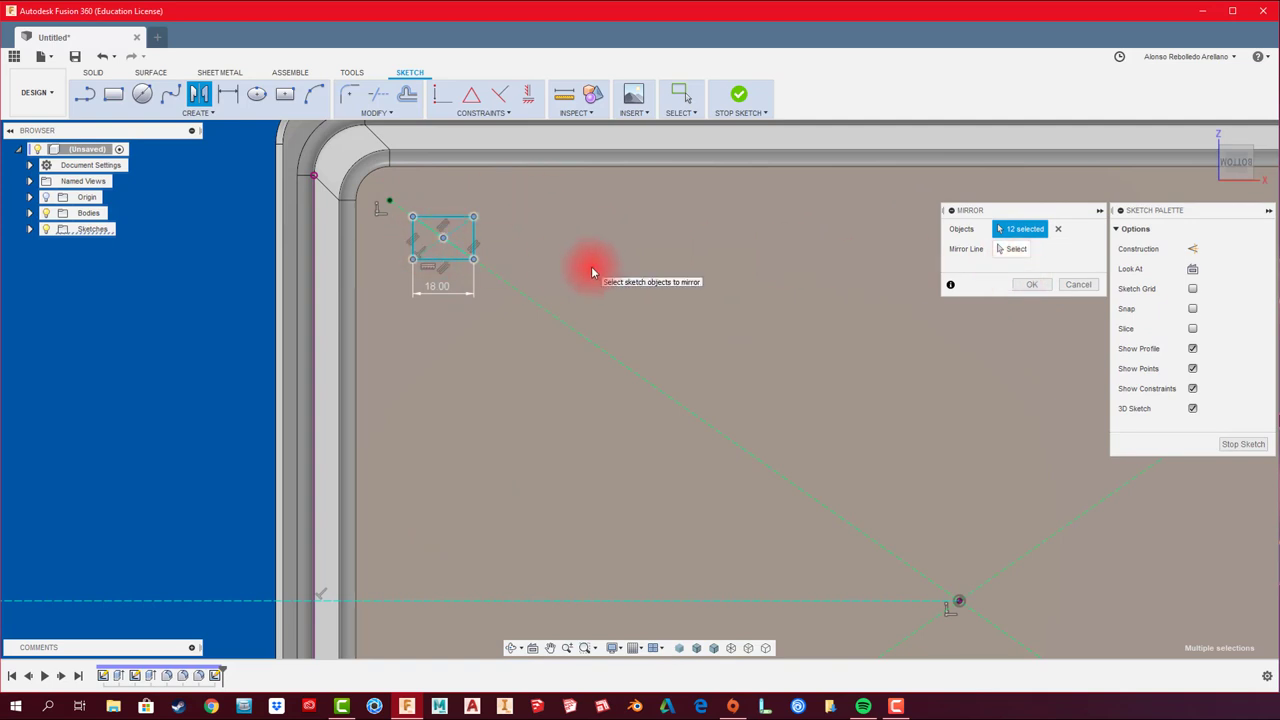
left_click(1012, 251)
scroll(710, 345, "down", 3)
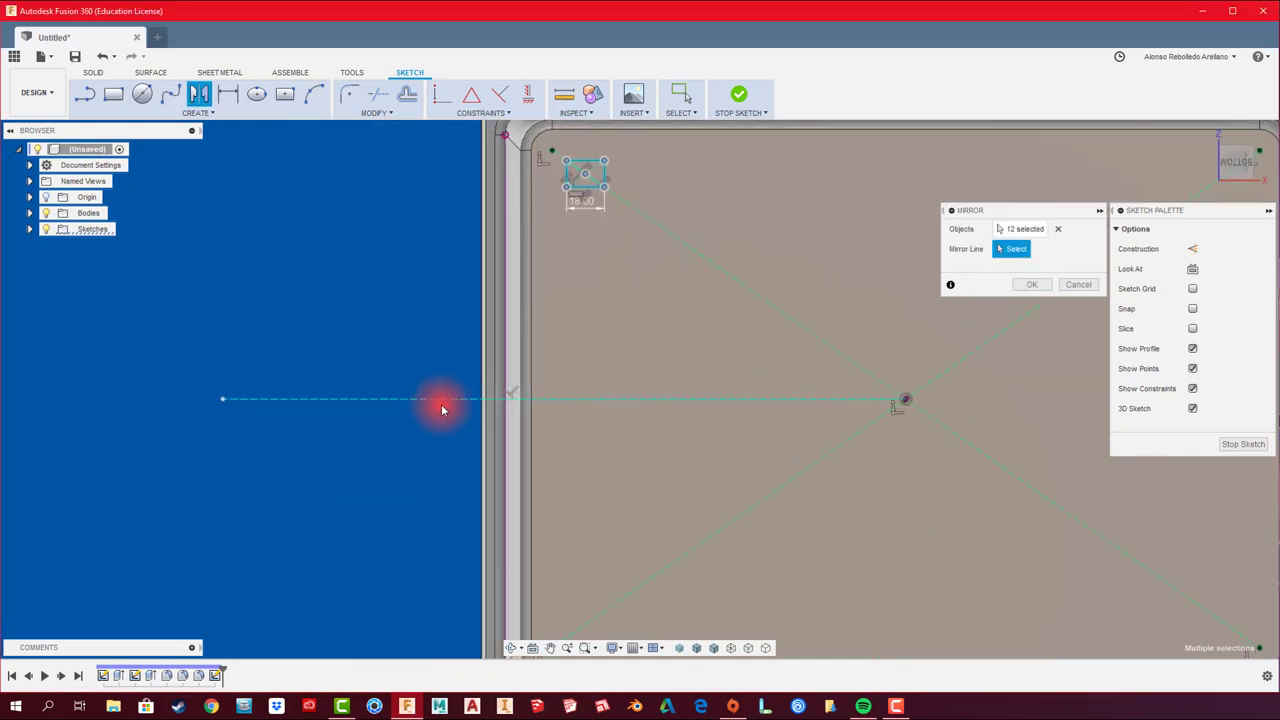
scroll(444, 400, "down", 2)
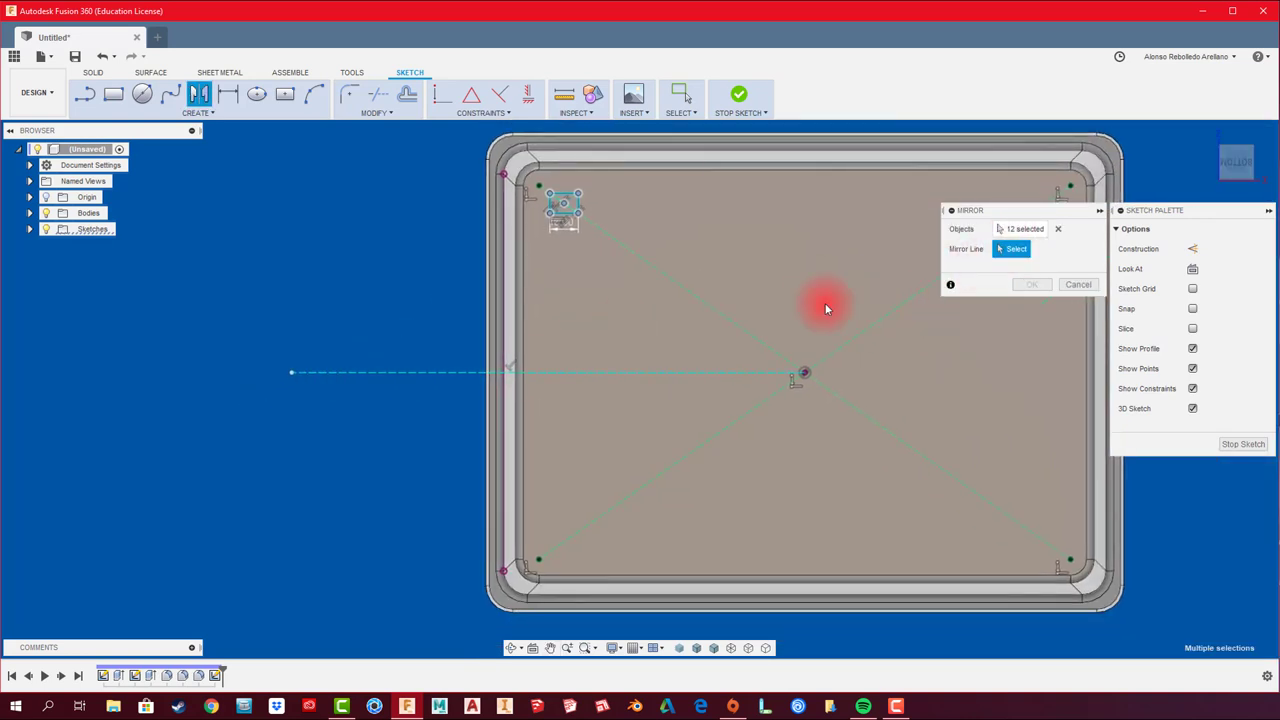
left_click(1078, 285)
left_click(199, 94)
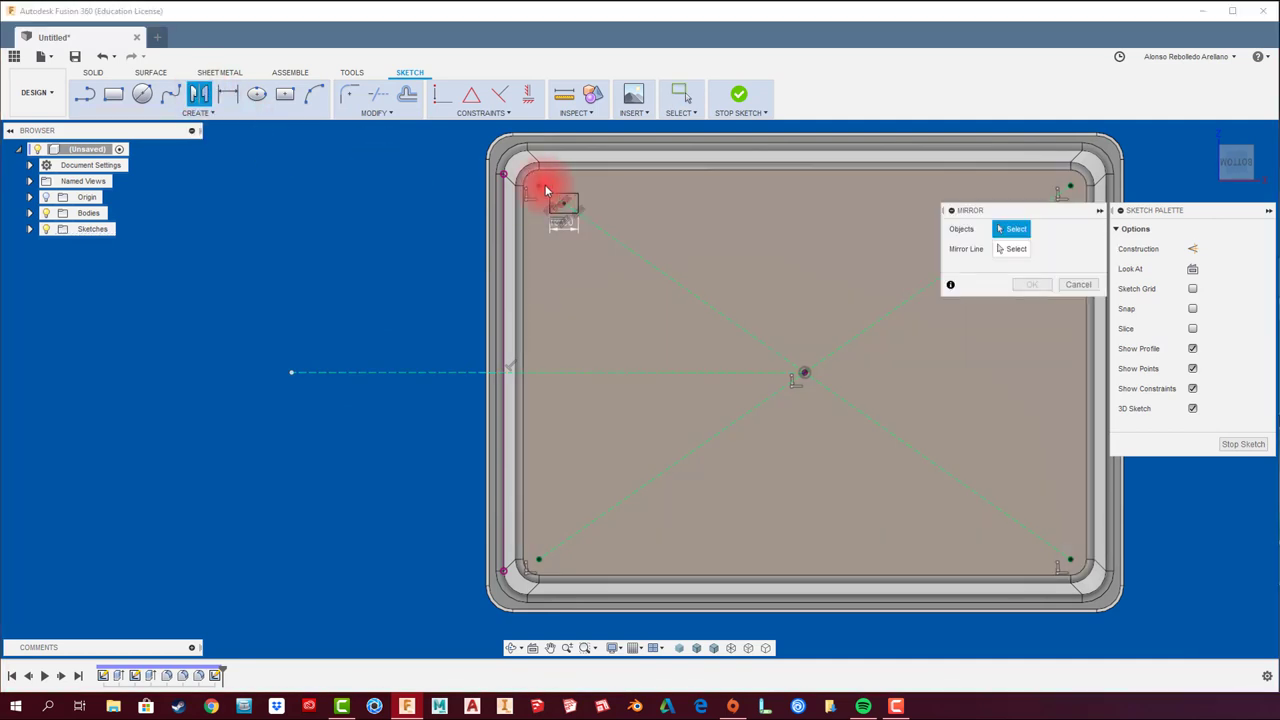
left_click_drag(545, 182, 632, 244)
left_click(1010, 249)
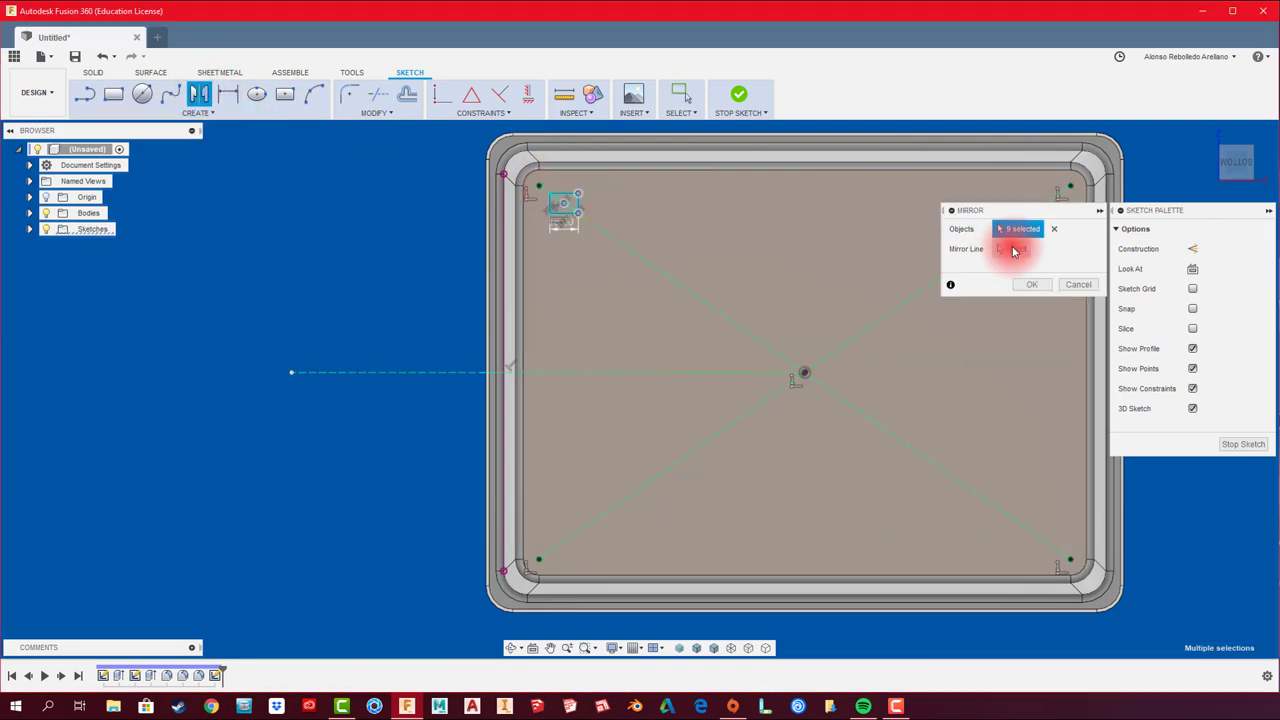
left_click(667, 372)
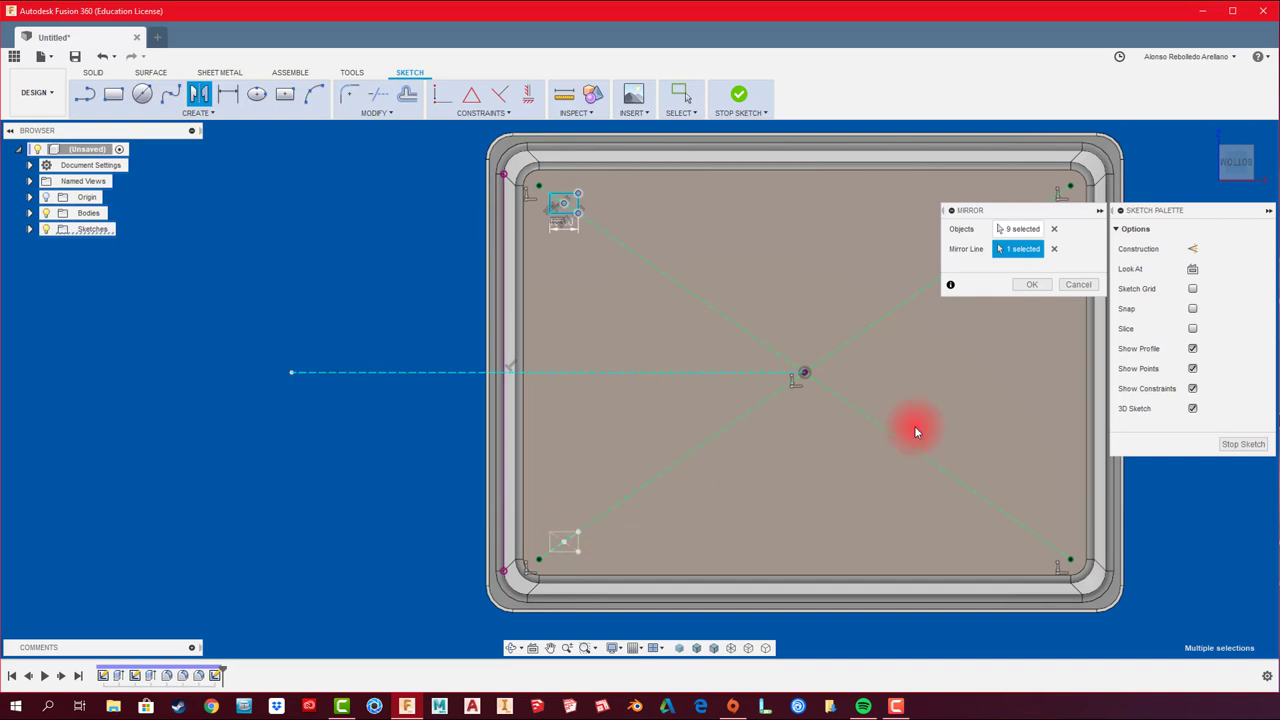
left_click(1031, 284)
middle_click_drag(860, 373, 634, 374)
scroll(605, 378, "down", 1)
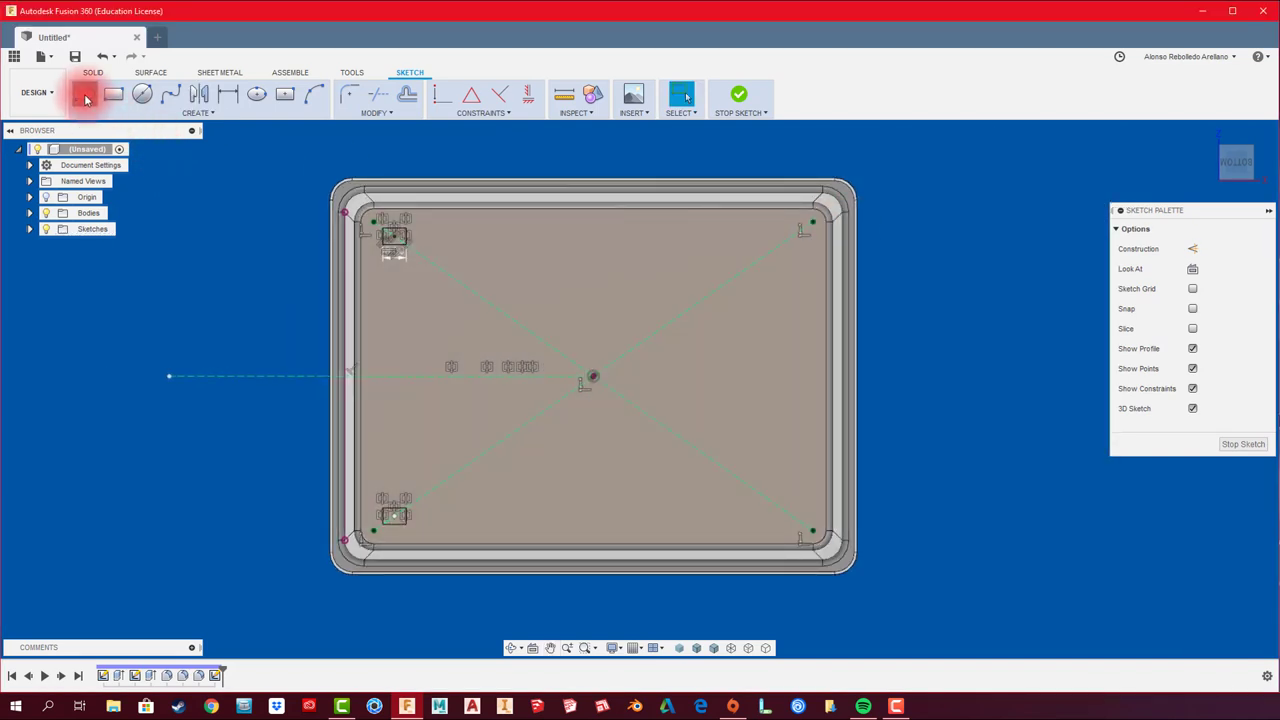
Step: Draw a vertical construction line through the sketch centre
left_click(85, 97)
left_click(593, 287)
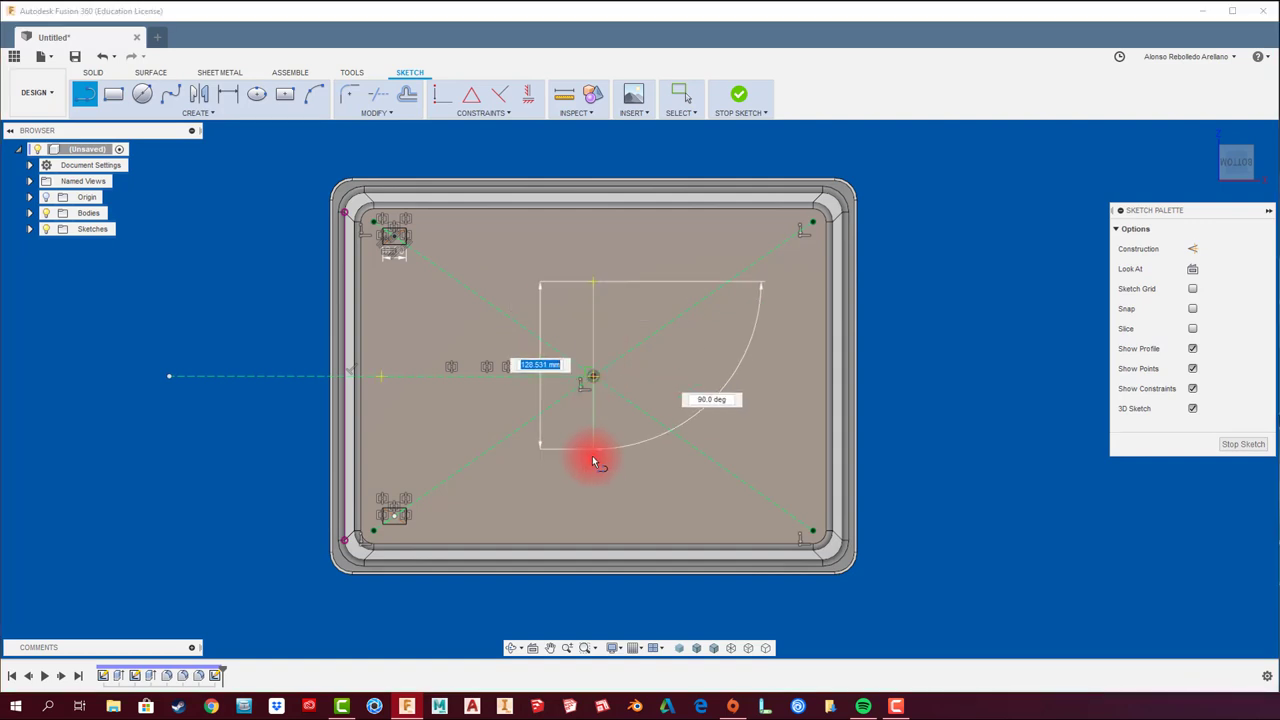
left_click(593, 460)
right_click(592, 458)
left_click(595, 420)
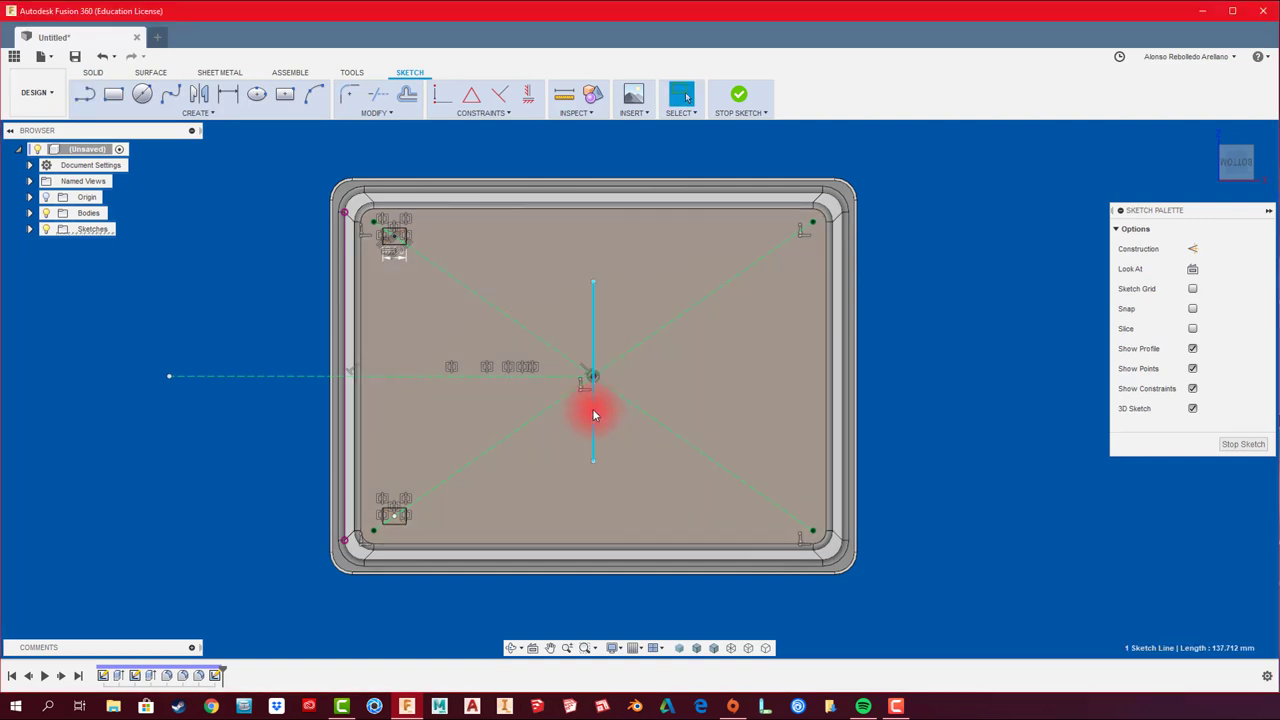
left_click(1193, 255)
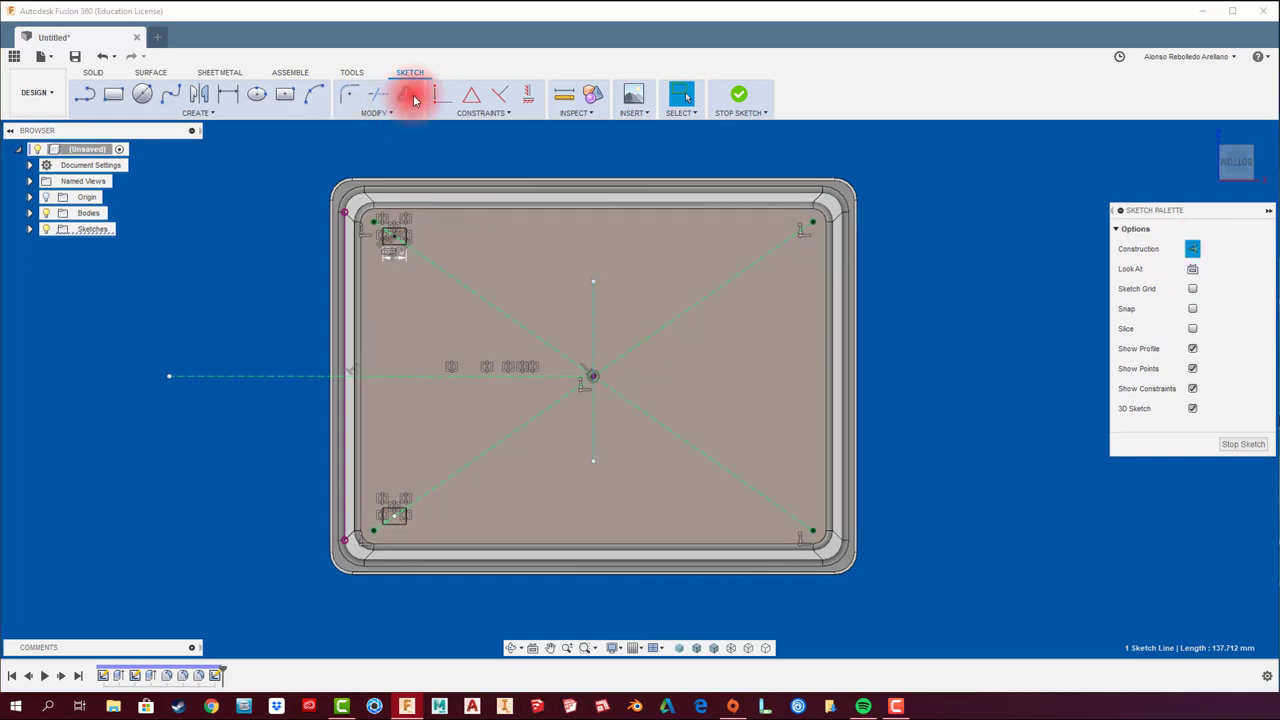
Step: Mirror both left rectangles across the vertical line to the right corners
left_click(199, 94)
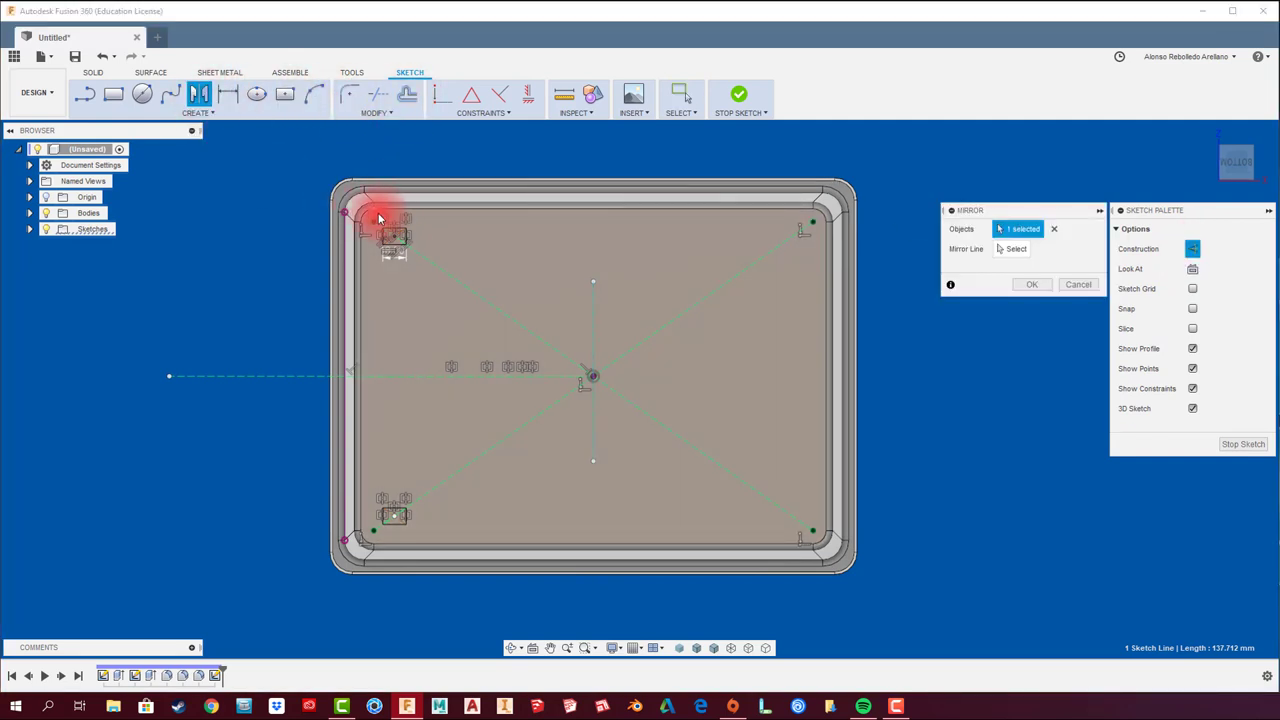
left_click_drag(373, 219, 433, 535)
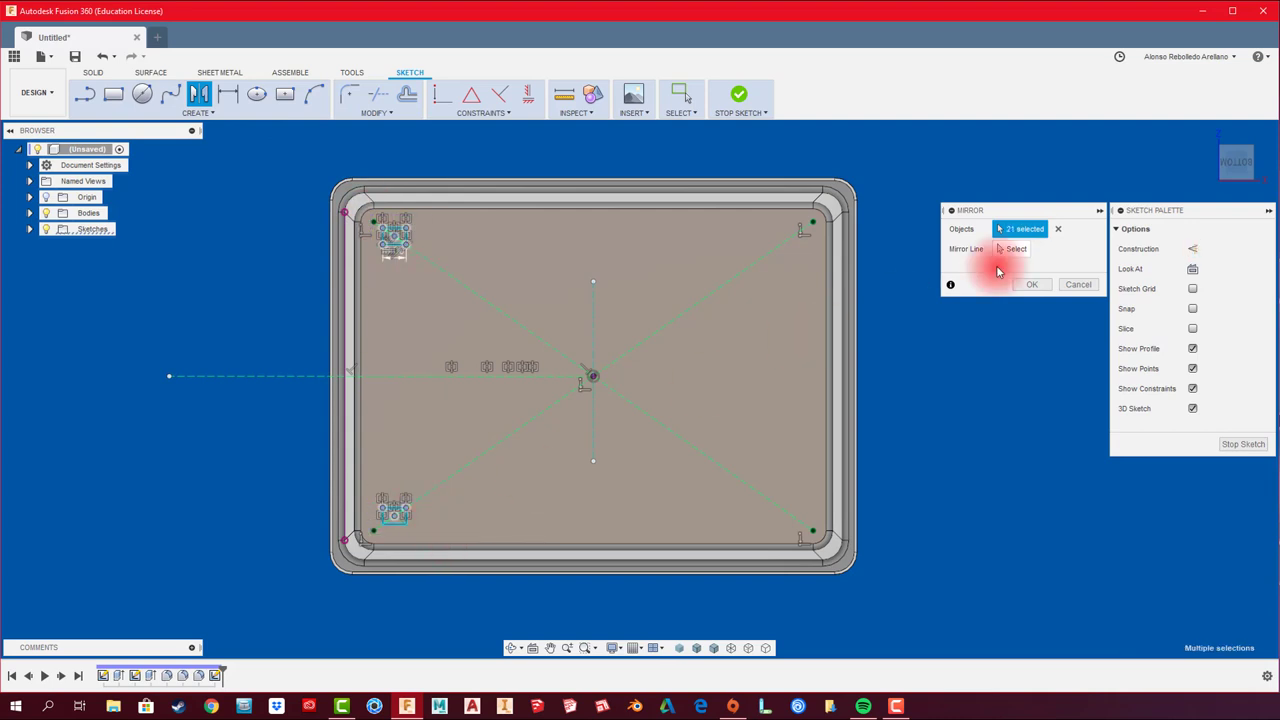
left_click(1010, 249)
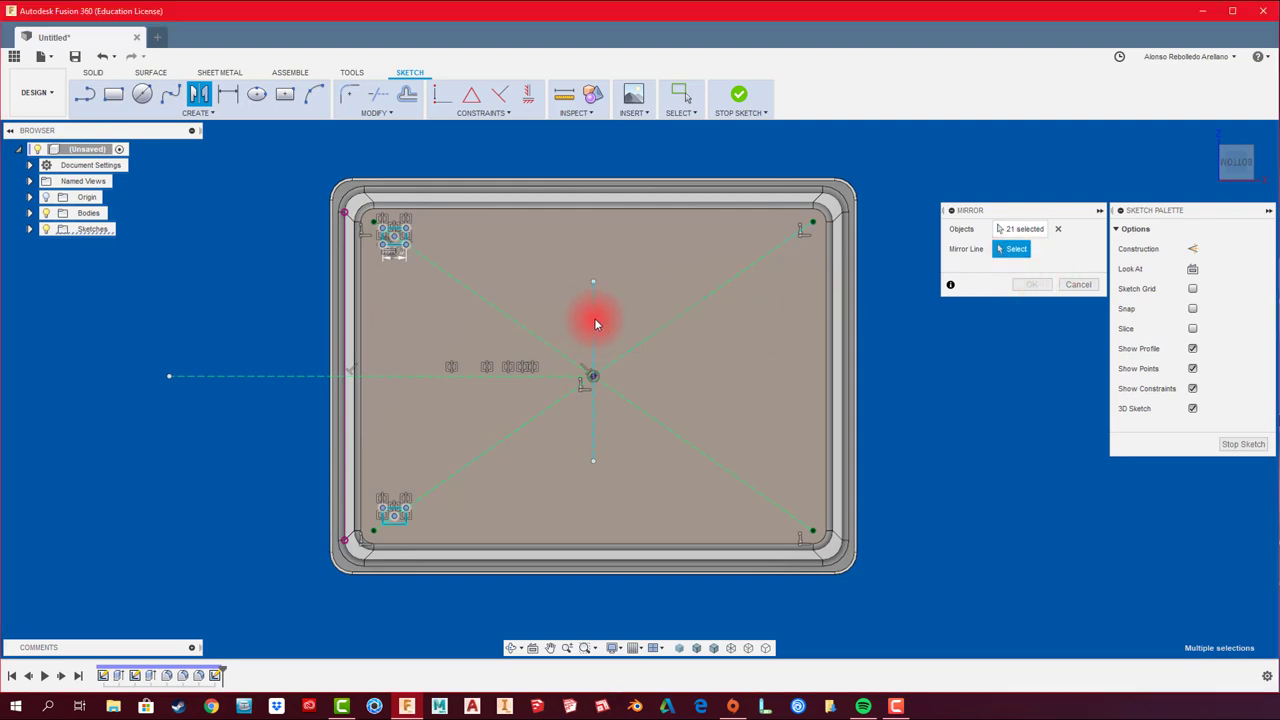
left_click(1058, 229)
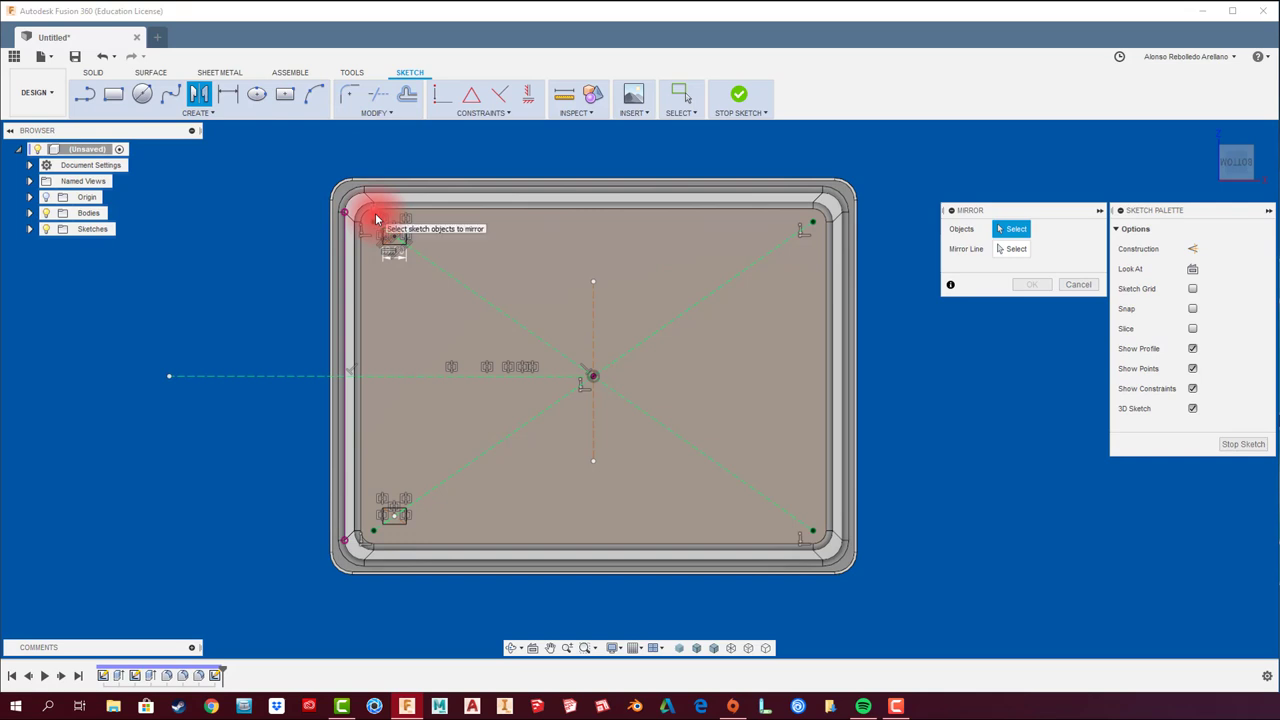
left_click_drag(419, 536, 379, 222)
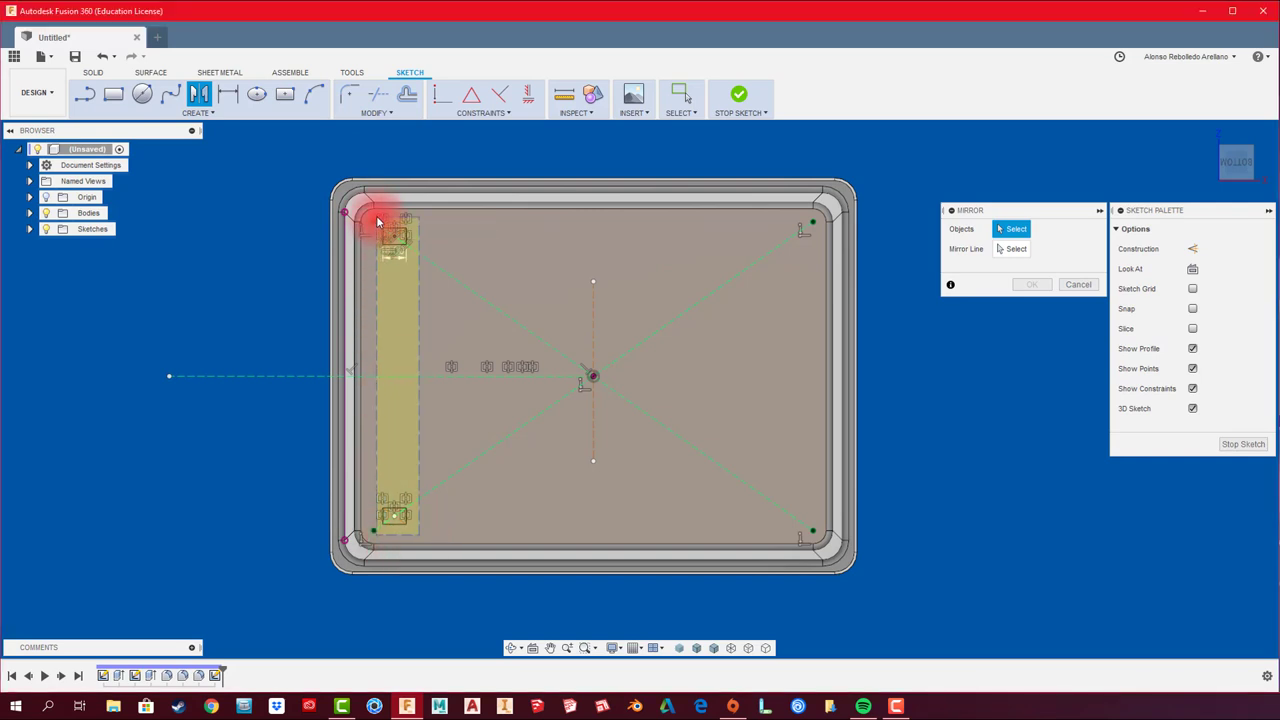
left_click(968, 250)
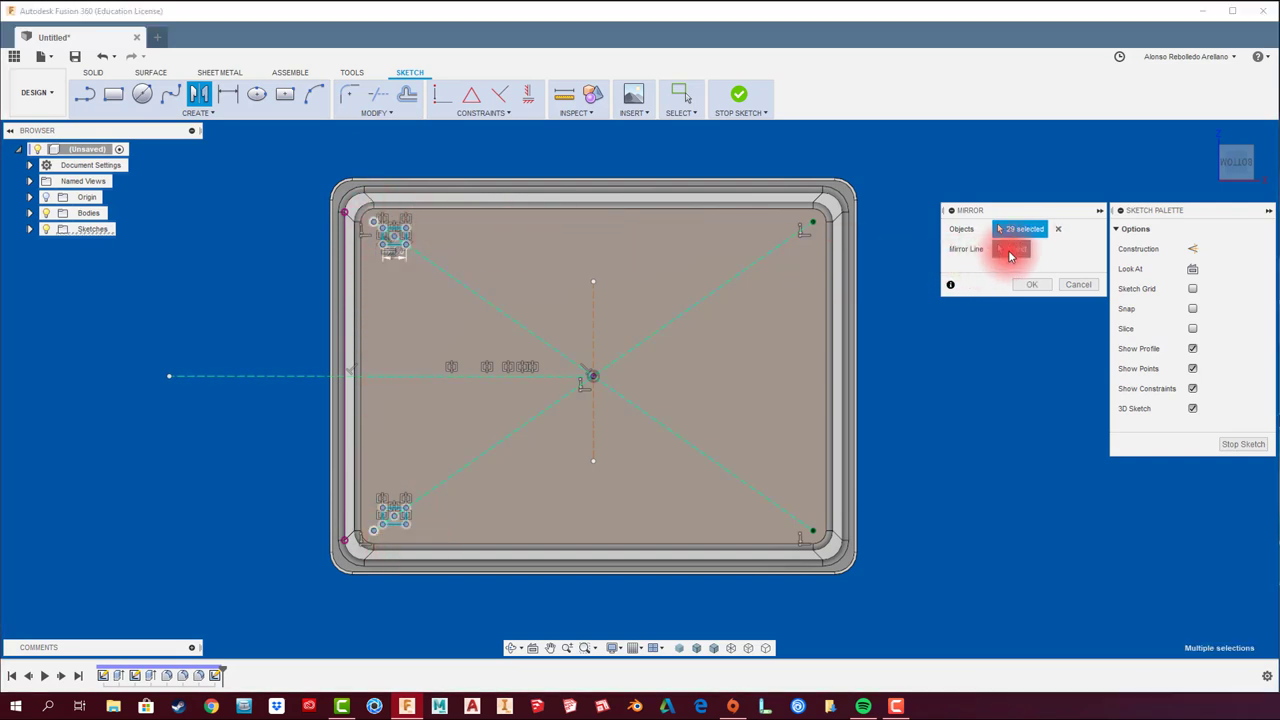
left_click(600, 380)
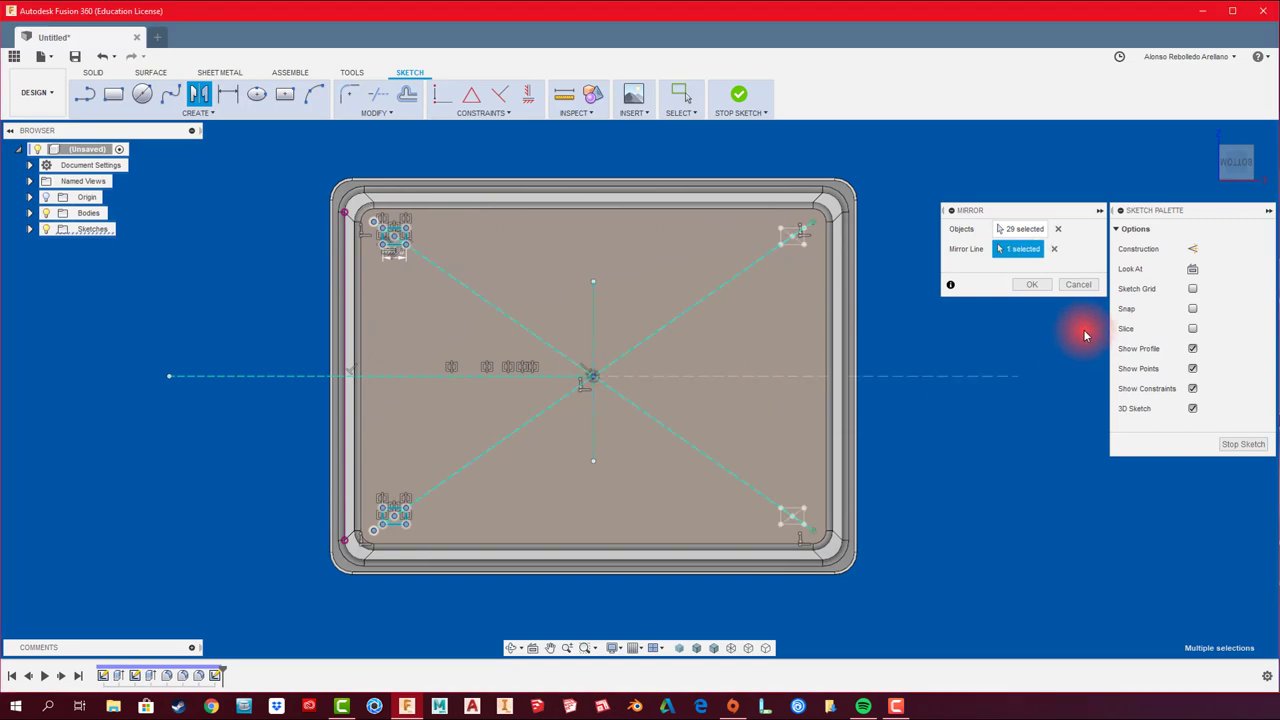
left_click(1033, 287)
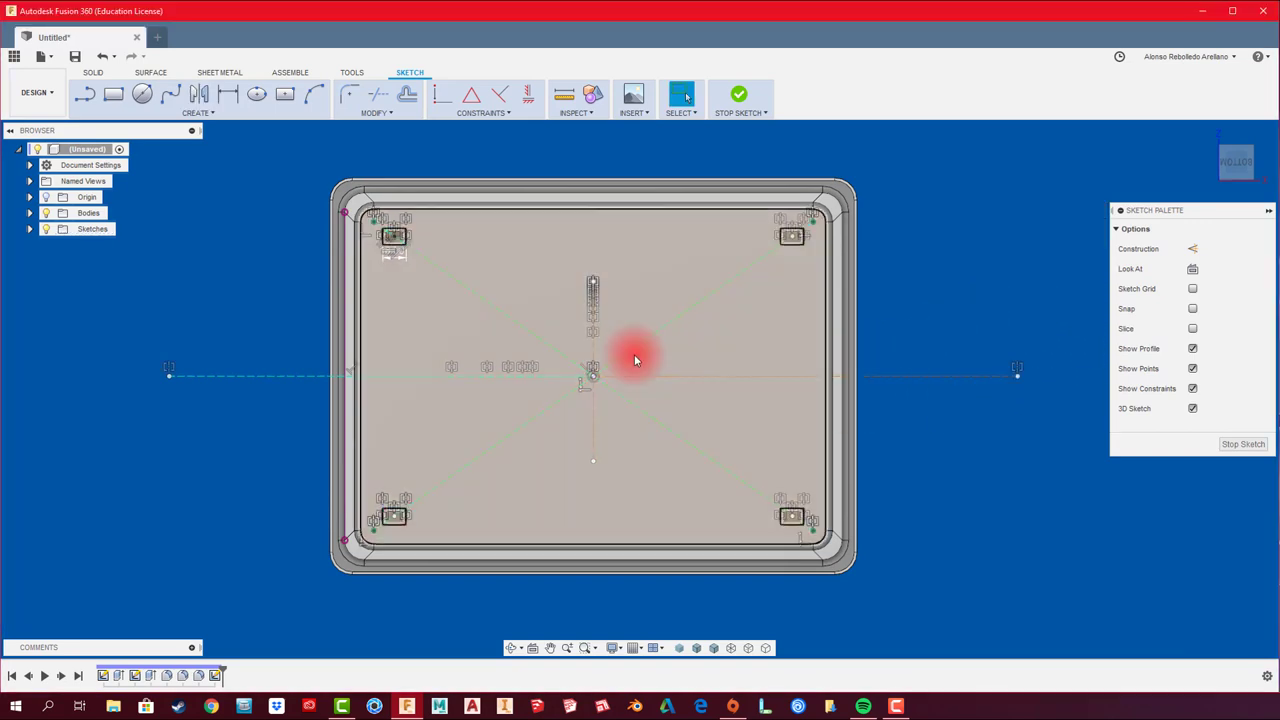
Step: Delete the diagonal guide lines, leaving only the four small corner rectangles
mouse_move(779, 358)
middle_mouse_down("shift")
mouse_move(803, 303)
mouse_move(991, 357)
mouse_move(982, 380)
mouse_move(951, 371)
mouse_move(630, 465)
middle_mouse_up("shift")
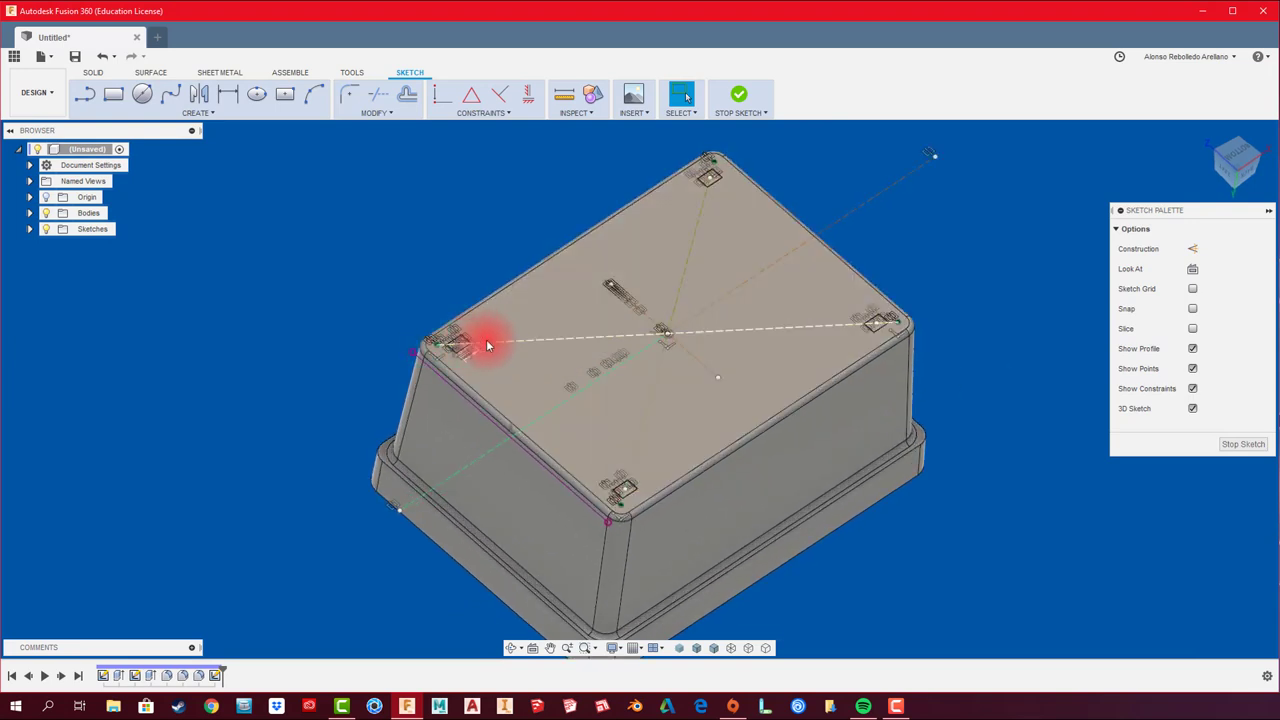
left_click(538, 339)
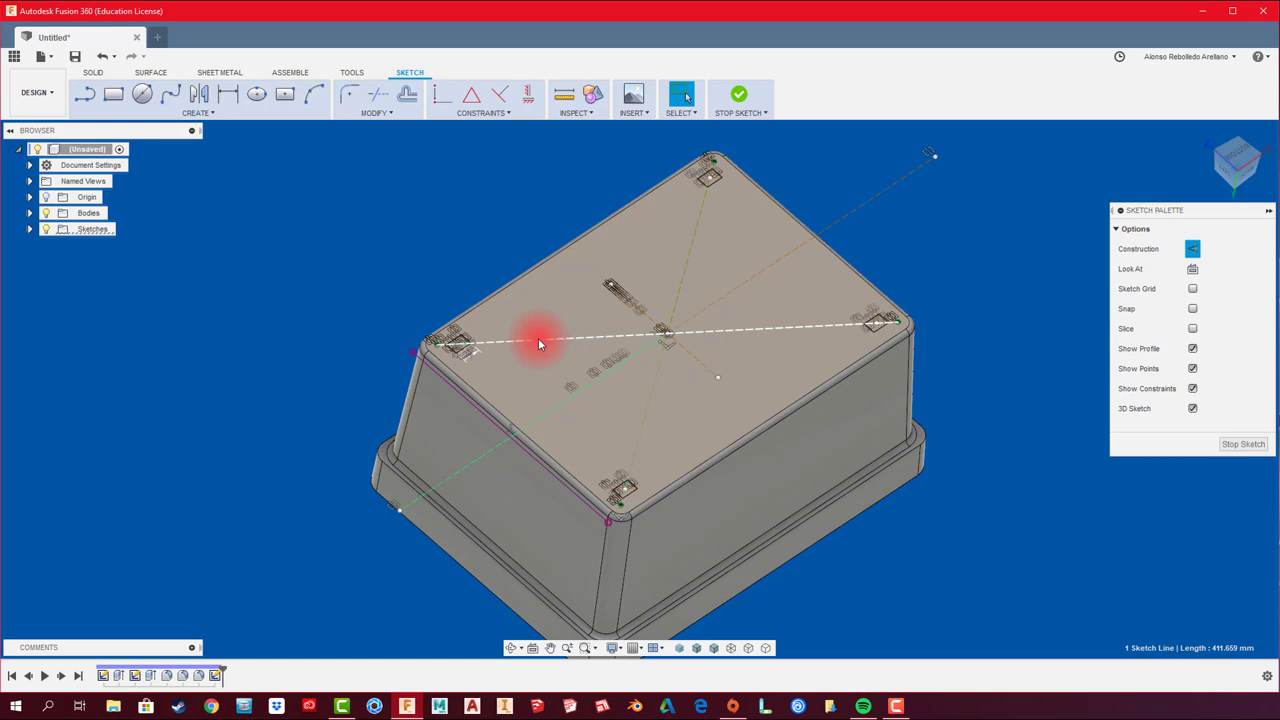
key("Escape")
left_click(541, 341)
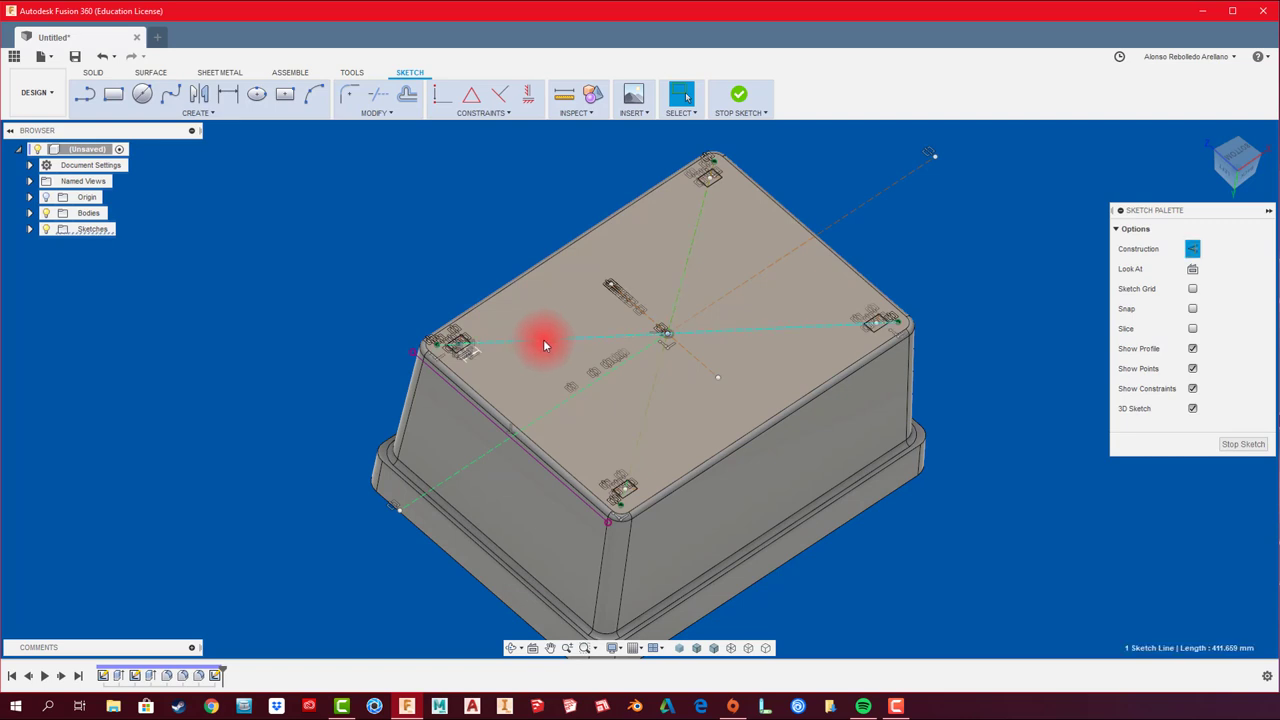
key("Delete")
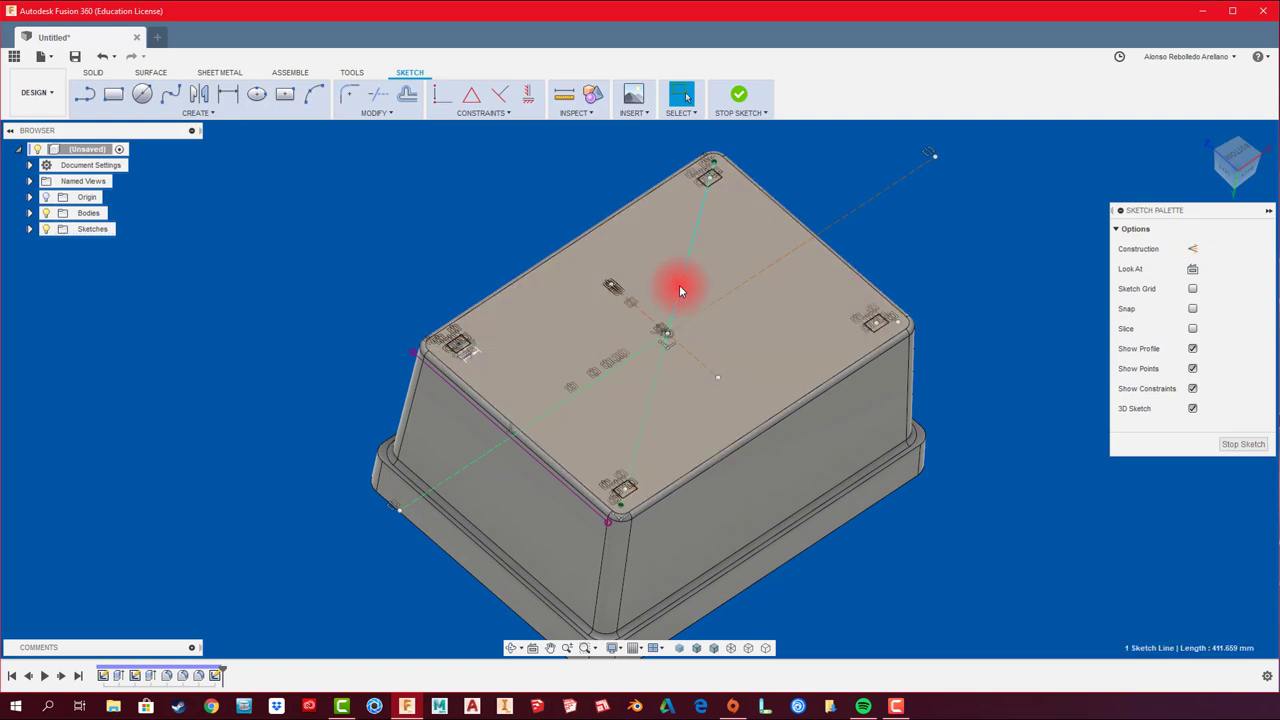
left_click(680, 291)
key("Delete")
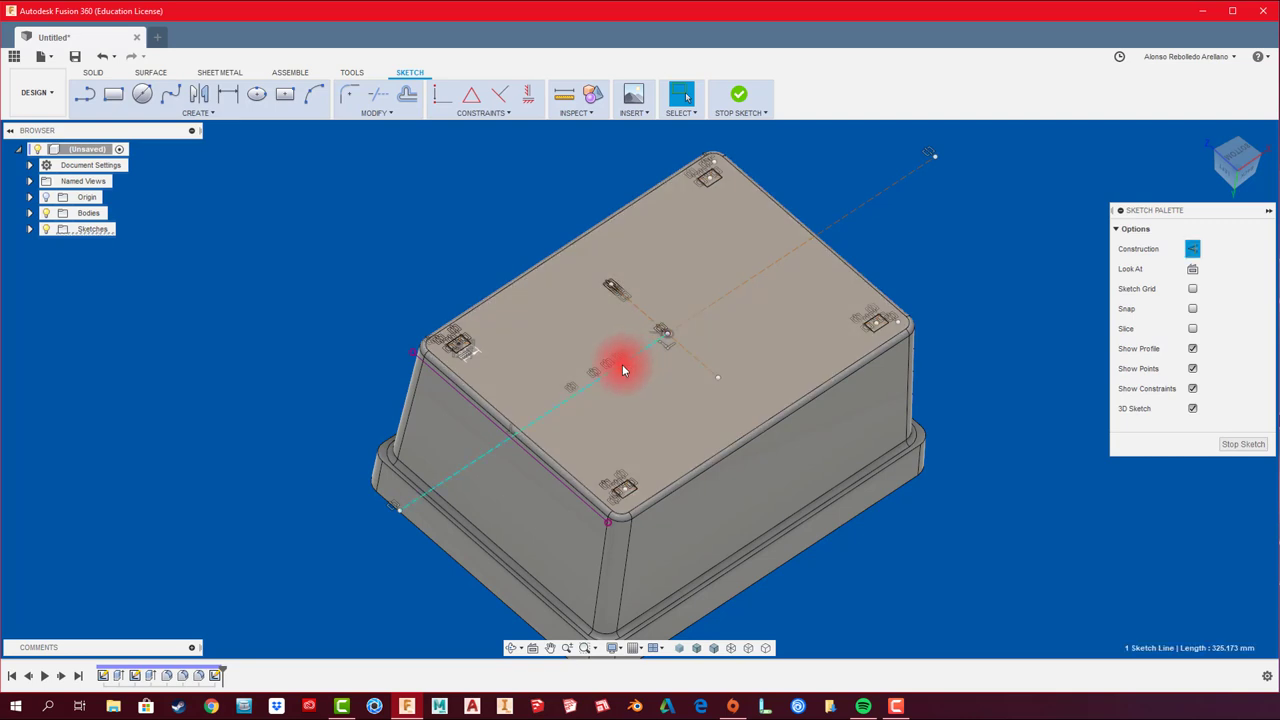
key("Delete")
left_click(621, 366)
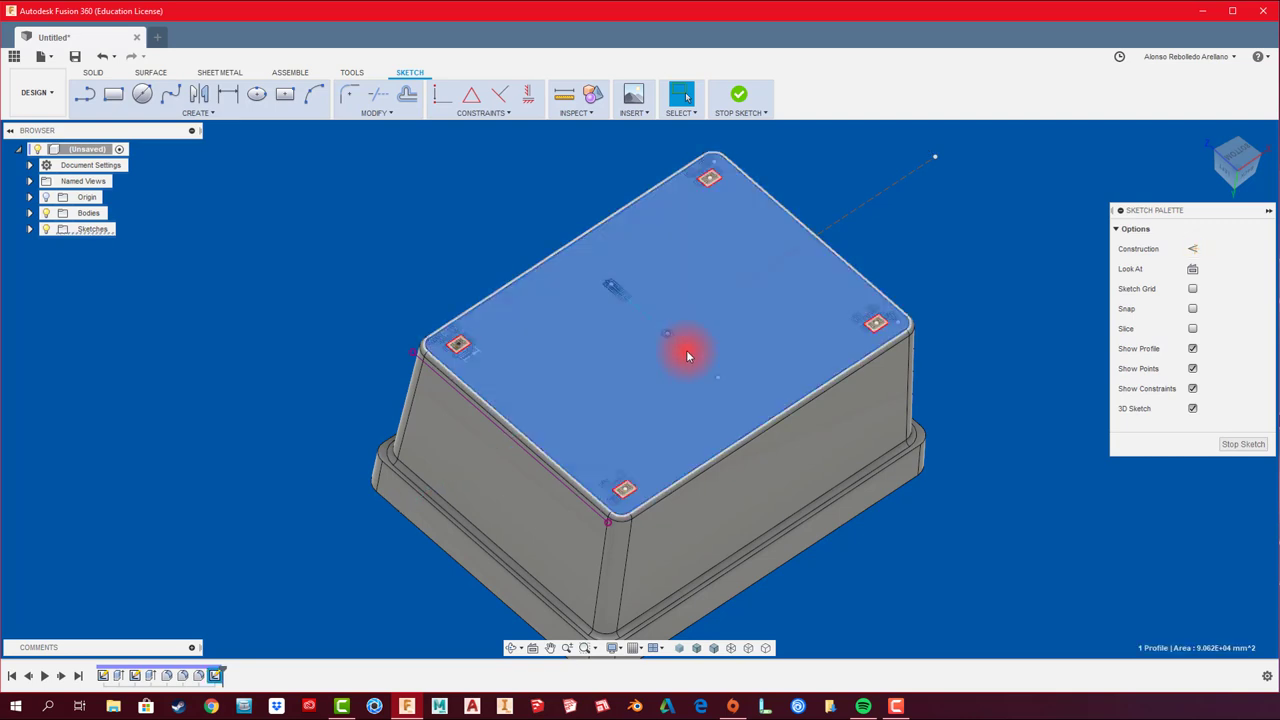
left_click(686, 350)
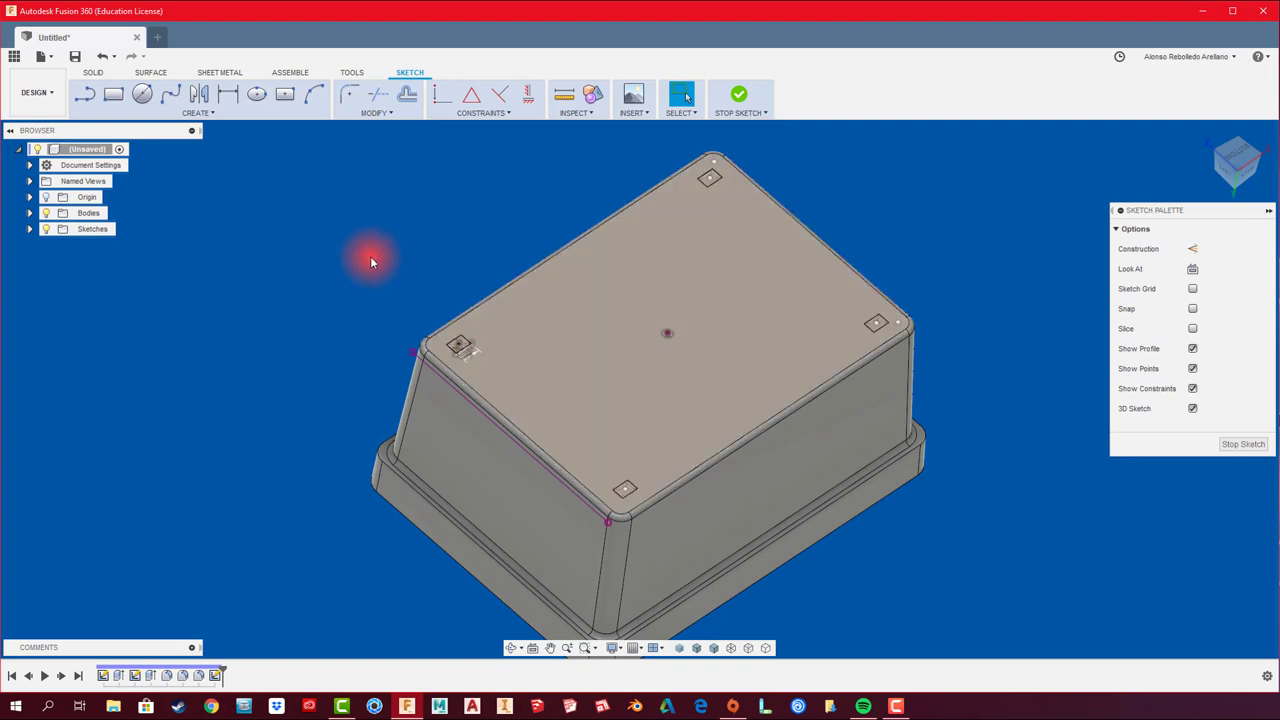
Step: Finish the sketch and select the four corner squares as extrude profiles
left_click(735, 100)
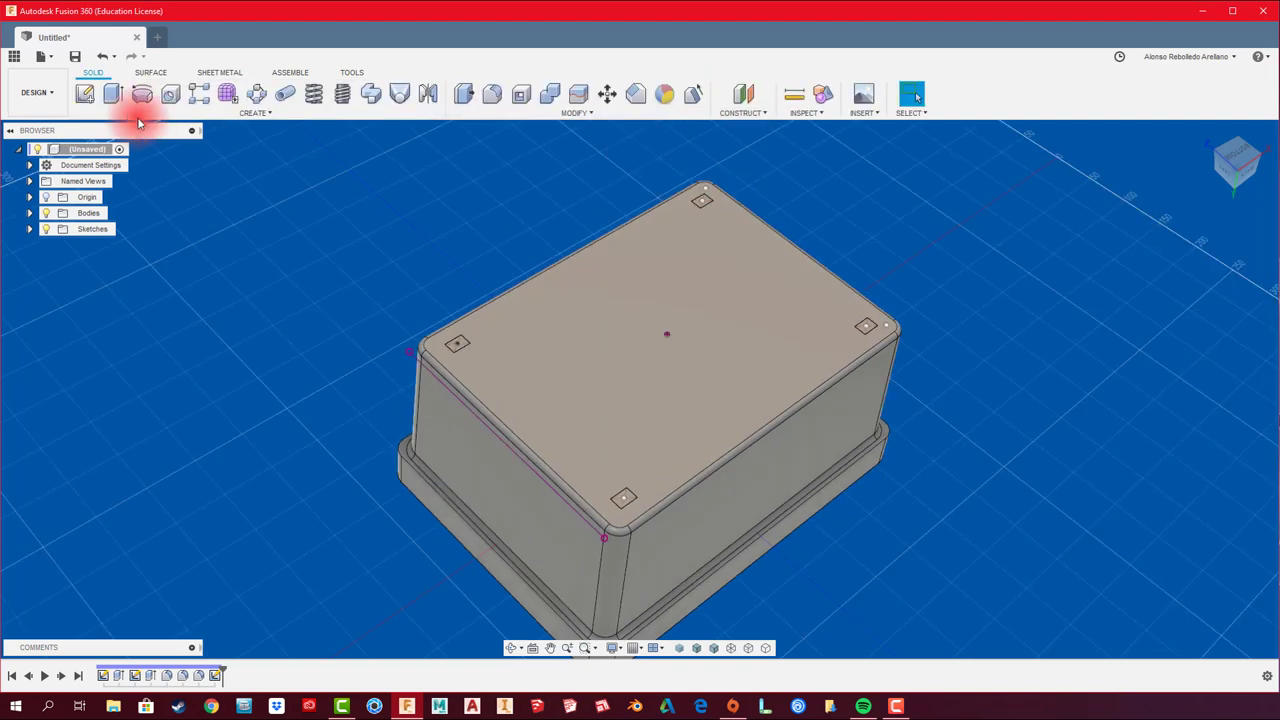
left_click(113, 93)
scroll(449, 363, "up", 5)
left_click(477, 372)
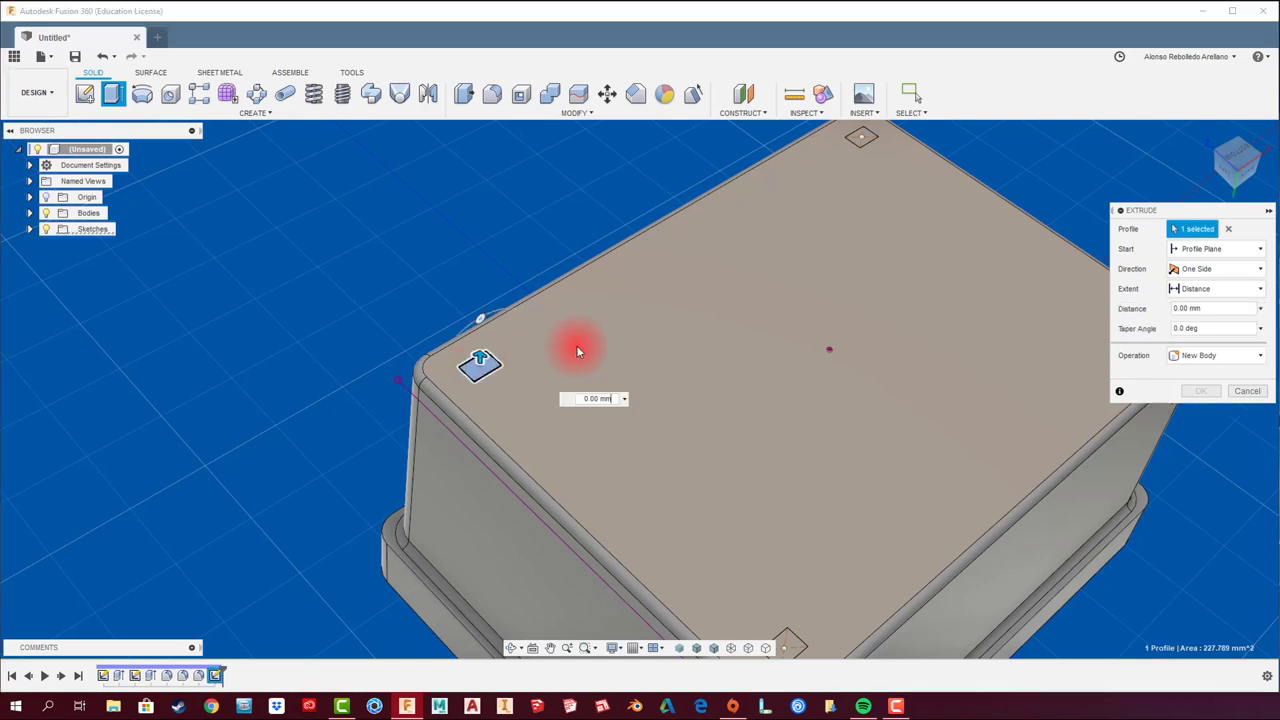
scroll(570, 400, "down", 3)
scroll(780, 255, "up", 4)
left_click(766, 256)
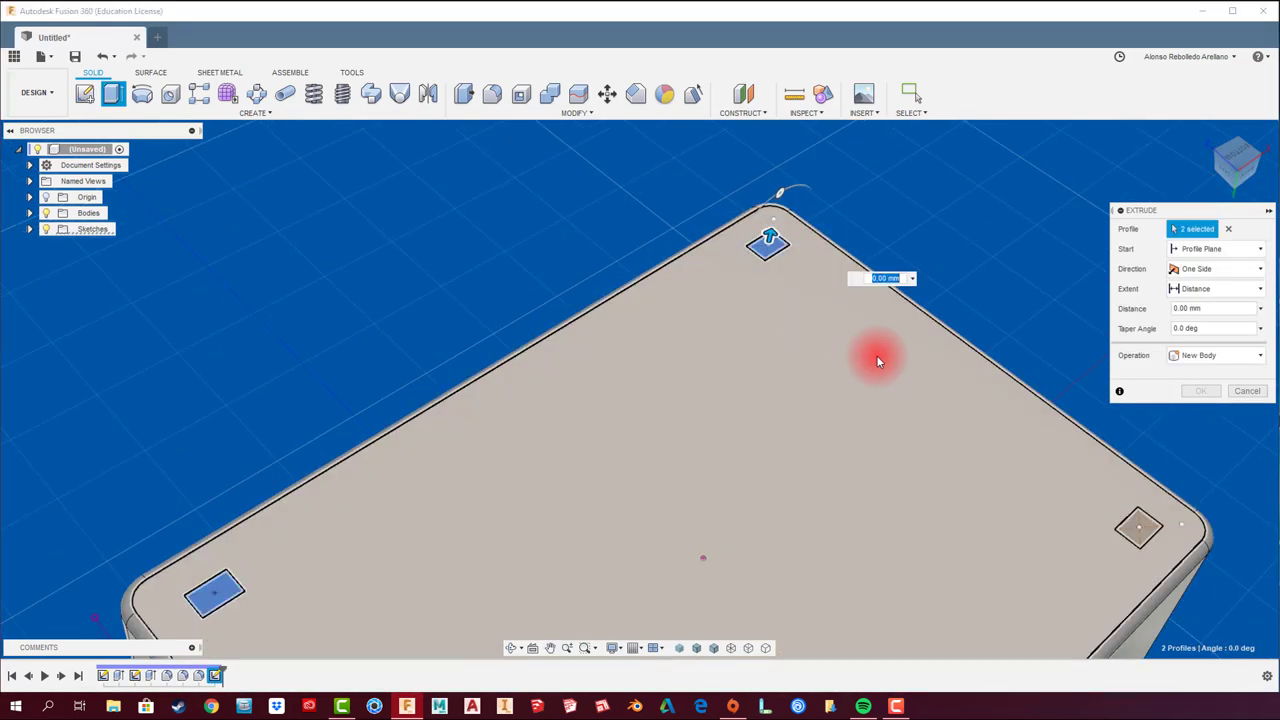
left_click(1138, 527)
middle_click_drag(1006, 543, 848, 278, "shift")
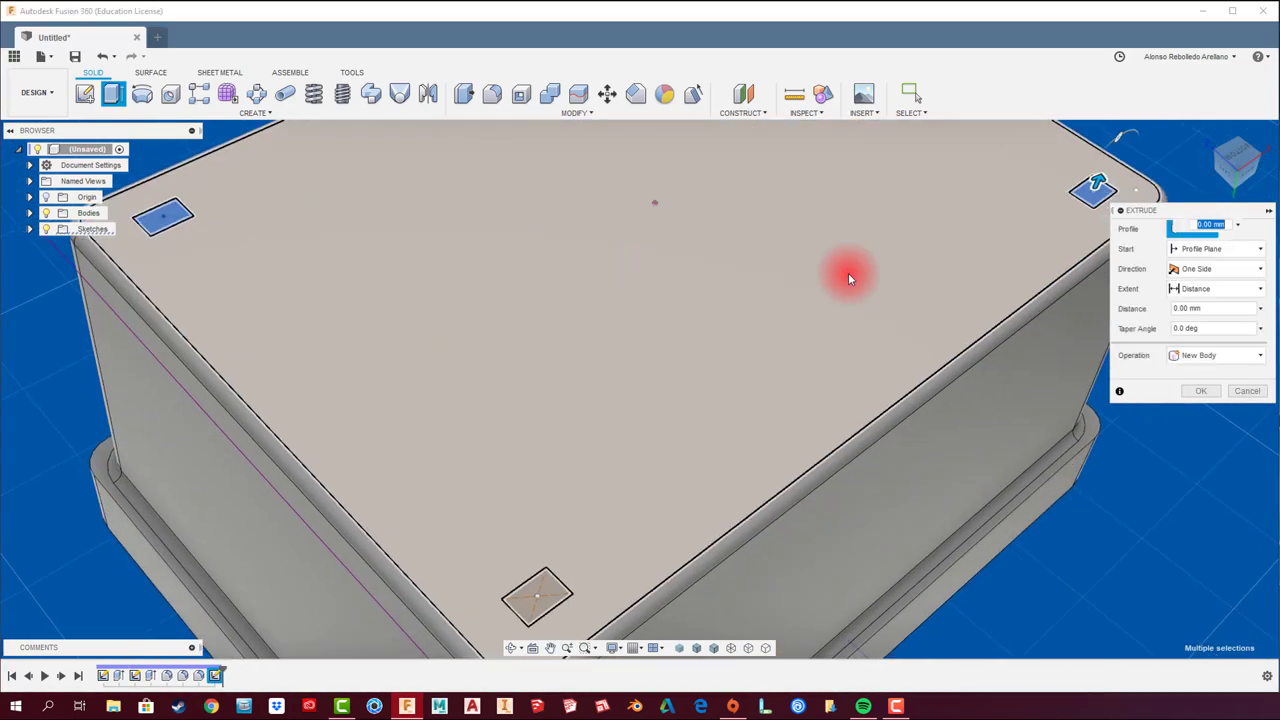
left_click(553, 578)
Step: Extrude the corner squares 5 mm, joined to the box body
scroll(596, 535, "down", 3)
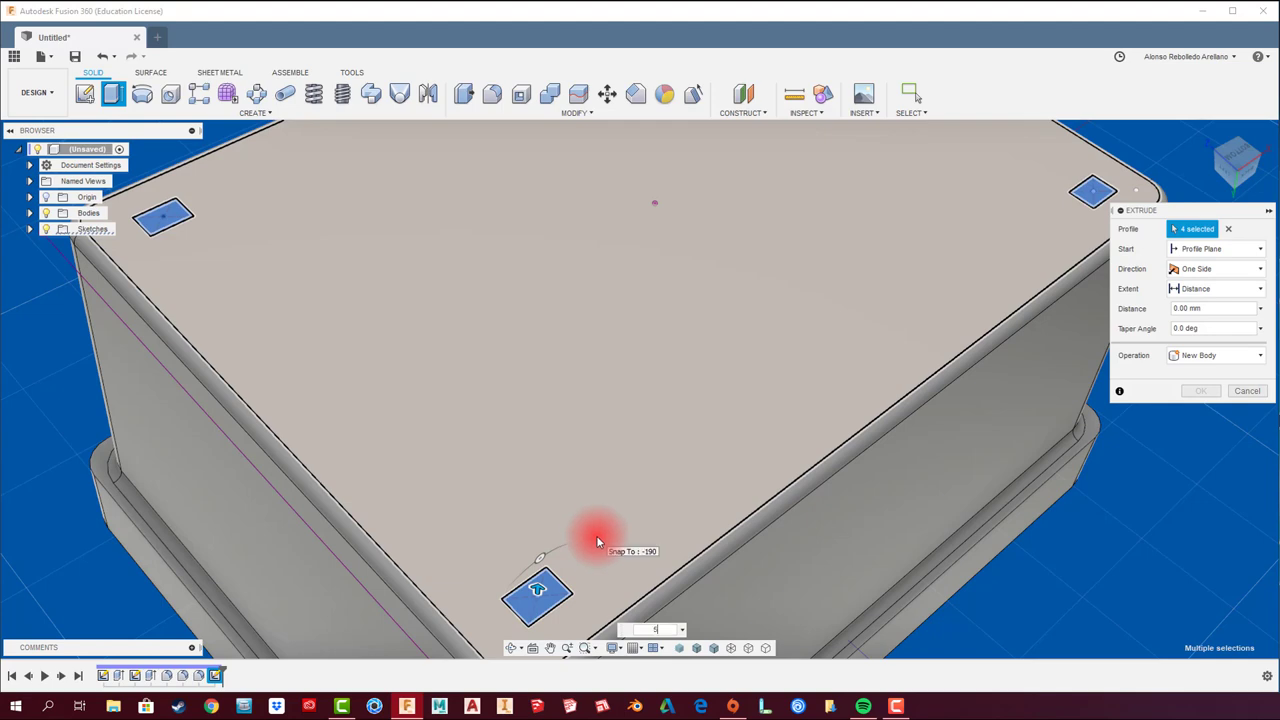
type("5")
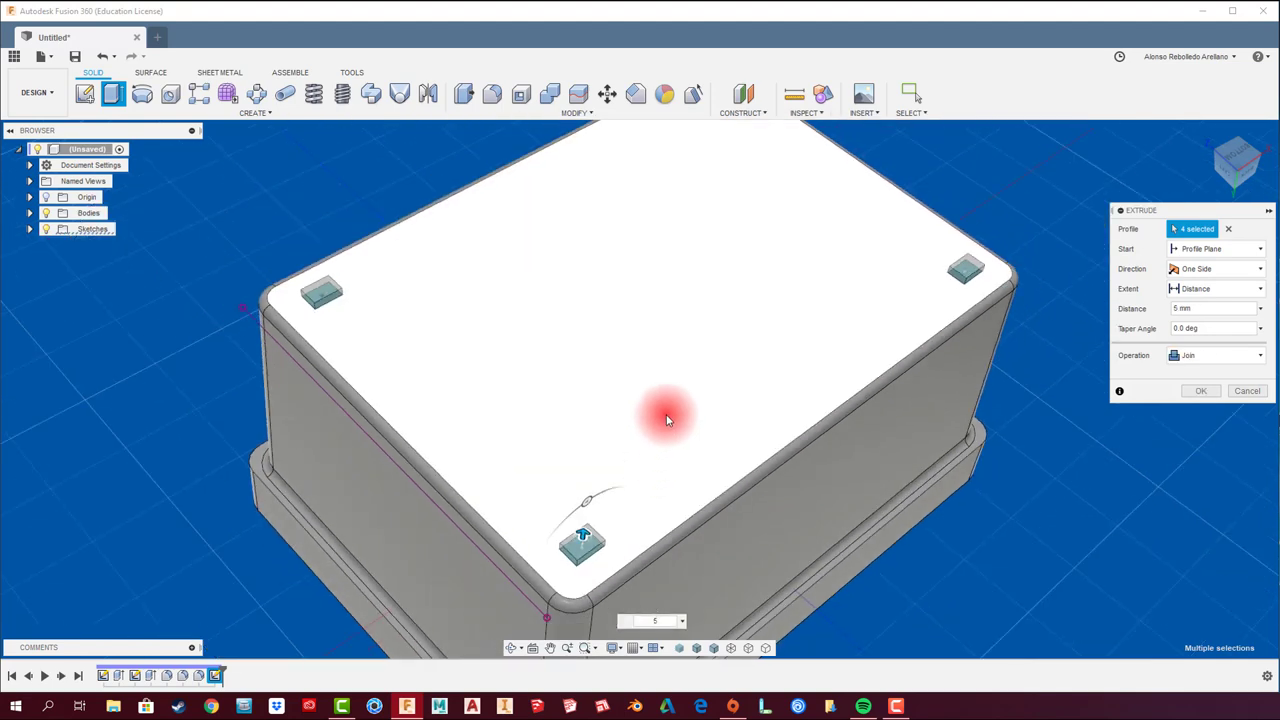
mouse_move(659, 461)
middle_mouse_down("shift")
mouse_move(667, 419)
mouse_move(1097, 420)
middle_mouse_up("shift")
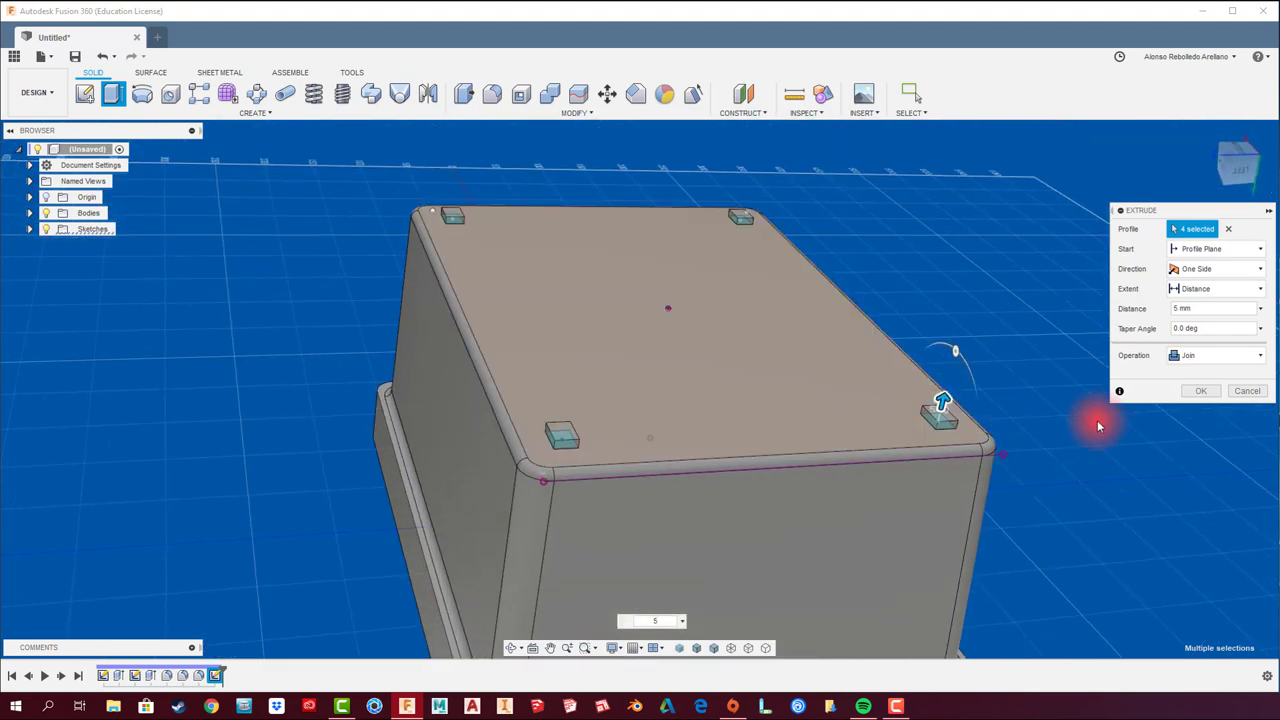
left_click(1200, 390)
middle_click_drag(468, 312, 263, 191, "shift")
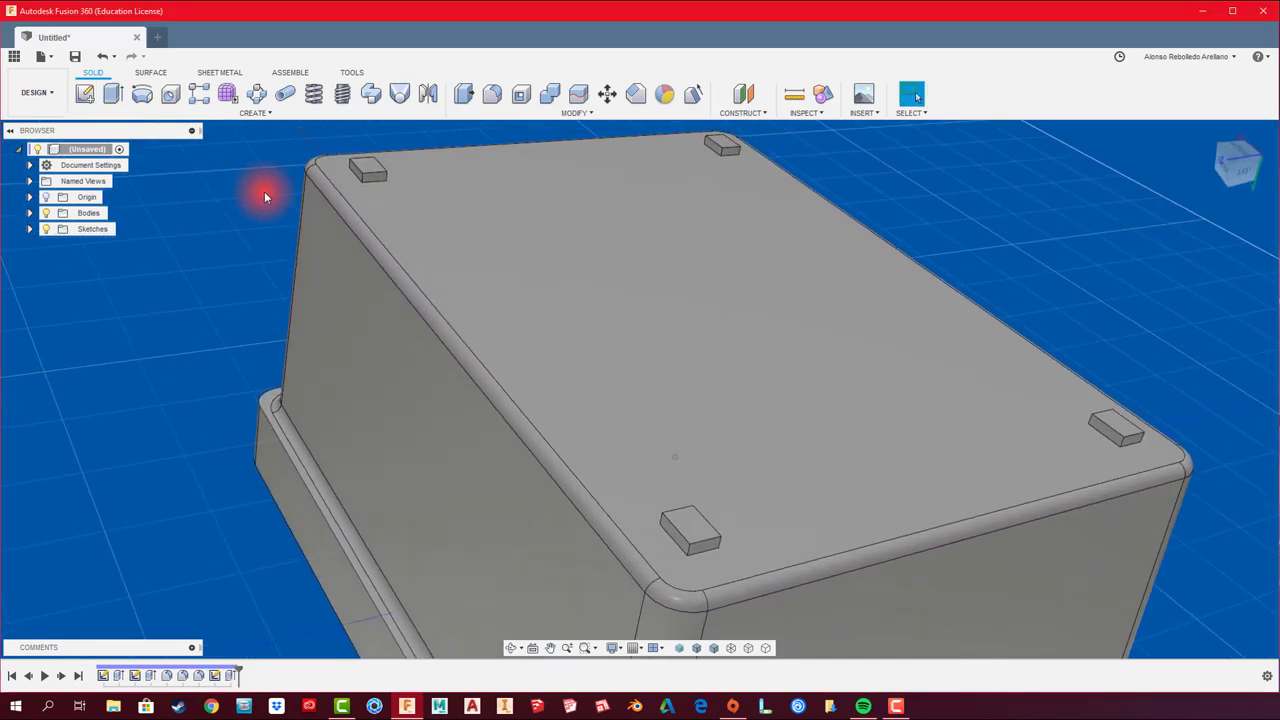
Step: Start a fillet and select the four vertical edges of the first two corner blocks
left_click(490, 94)
scroll(678, 555, "up", 4)
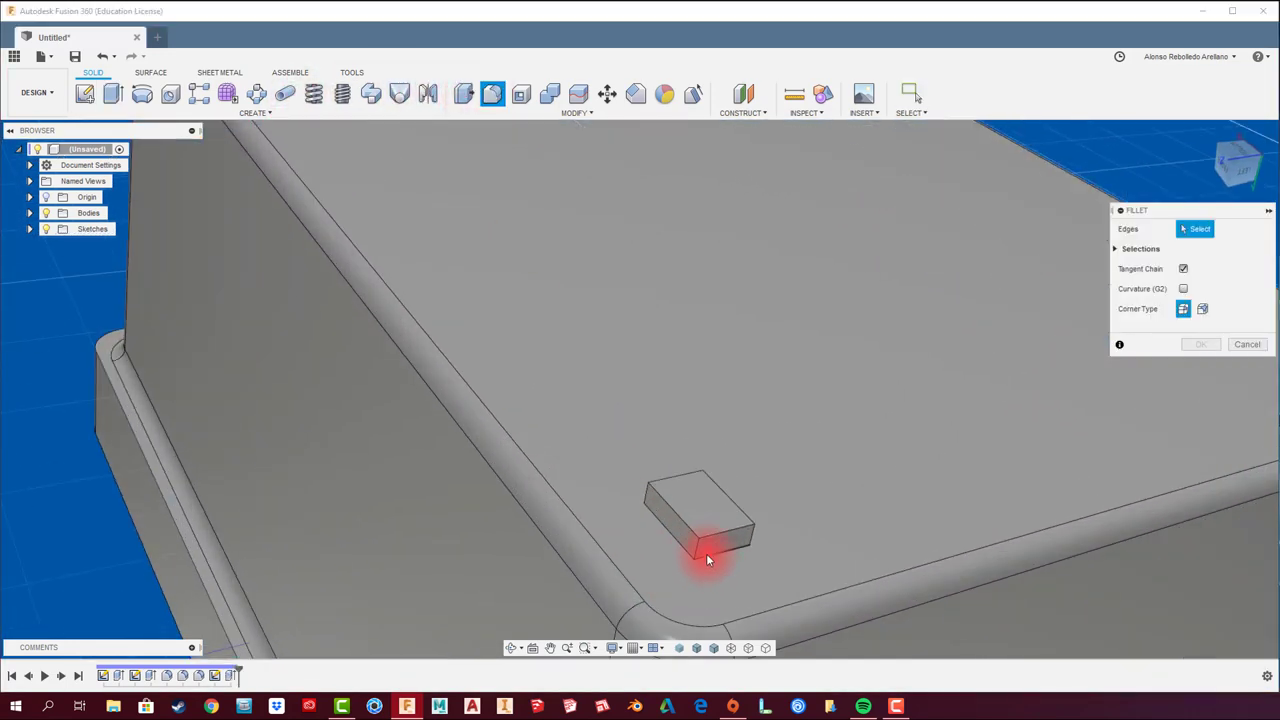
left_click(697, 547)
left_click(701, 483)
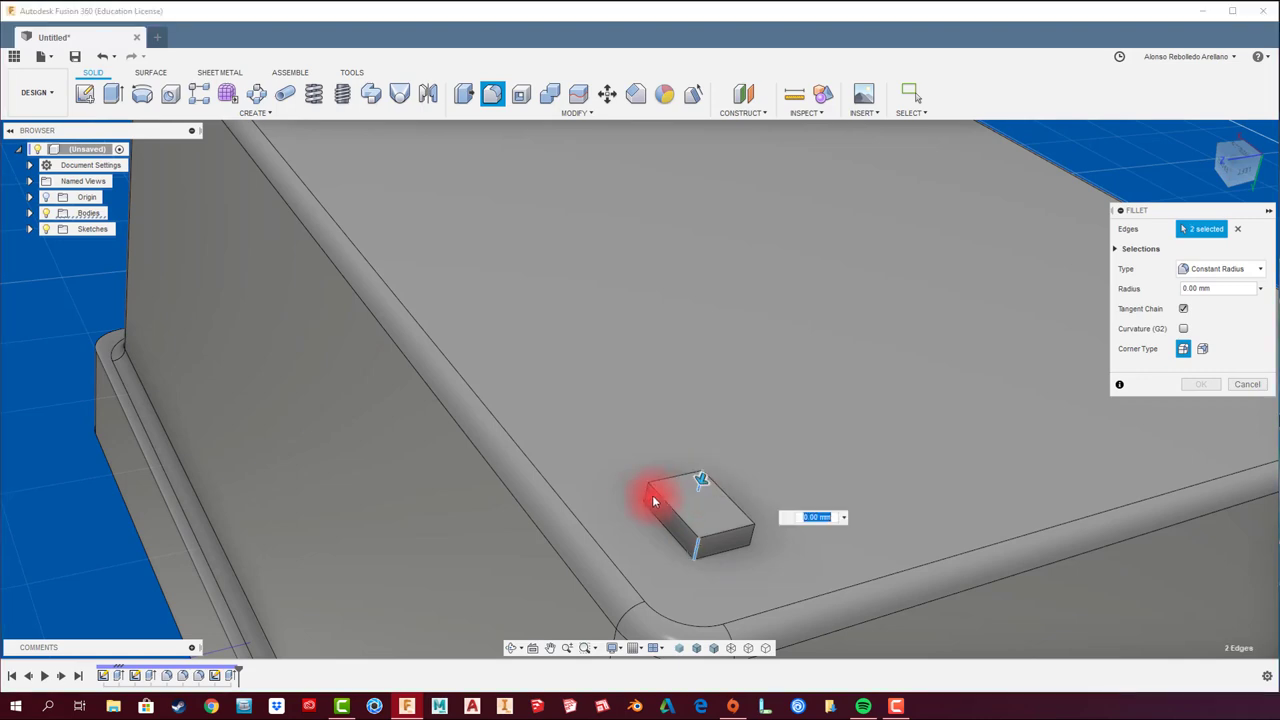
left_click(647, 502)
left_click(737, 529)
scroll(903, 477, "up", 5)
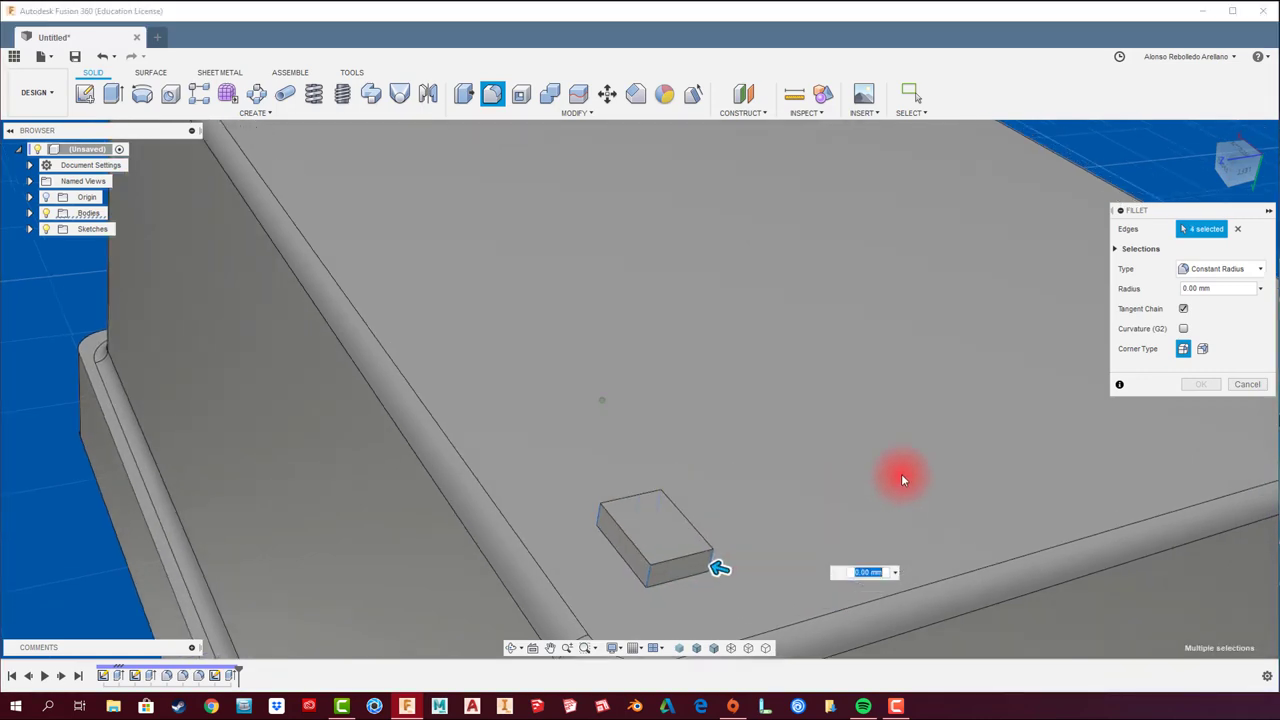
scroll(1054, 386, "down", 5)
scroll(986, 423, "up", 2)
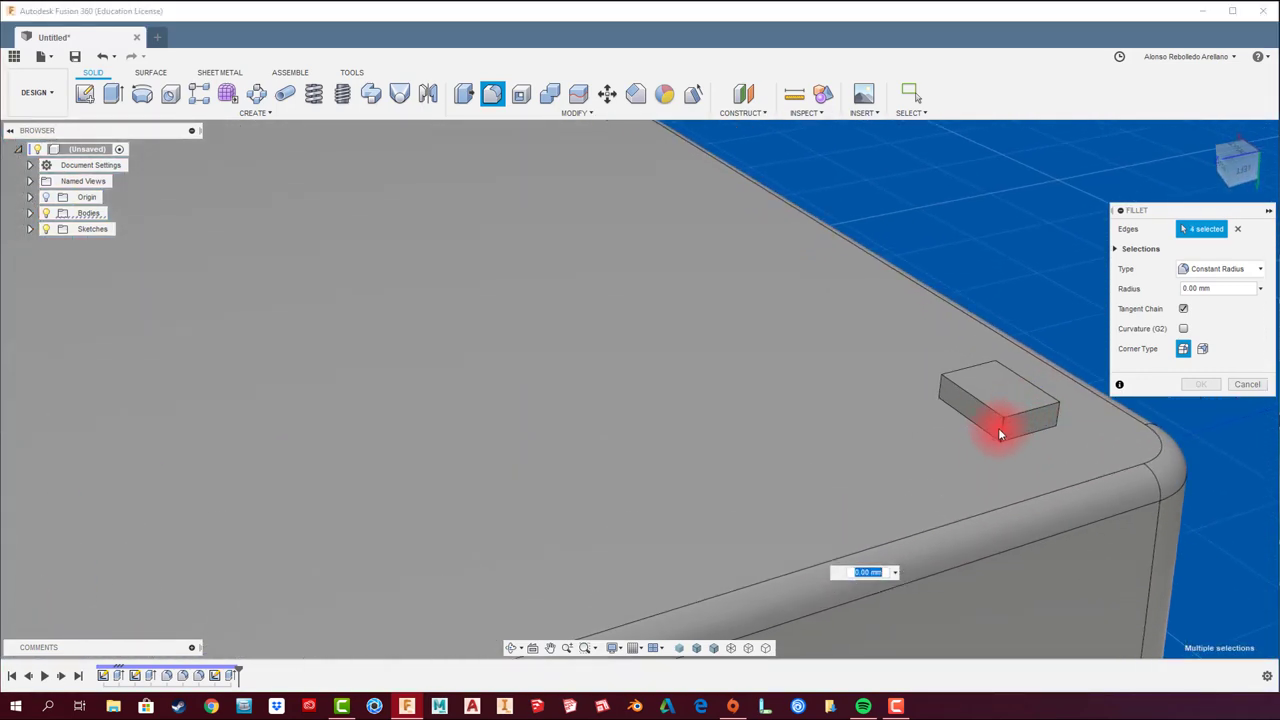
left_click(1005, 433)
left_click(940, 387)
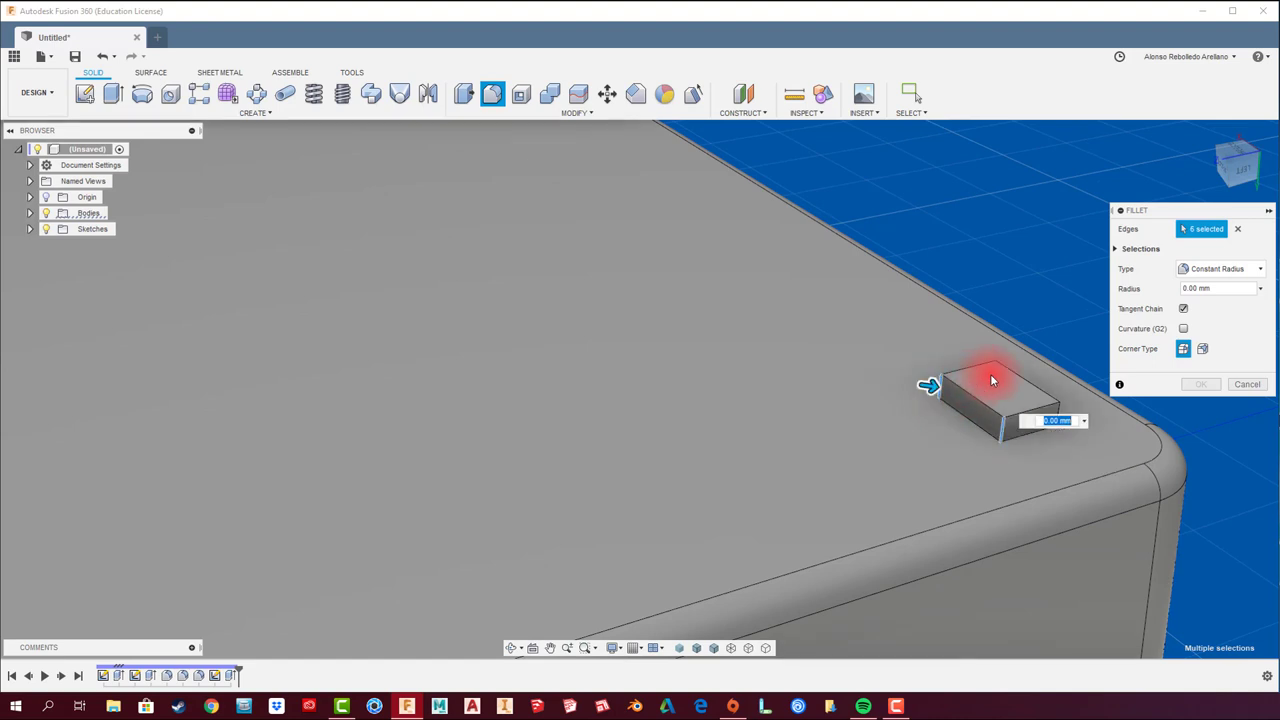
left_click(1045, 405)
left_click(1060, 410)
scroll(1060, 410, "down", 5)
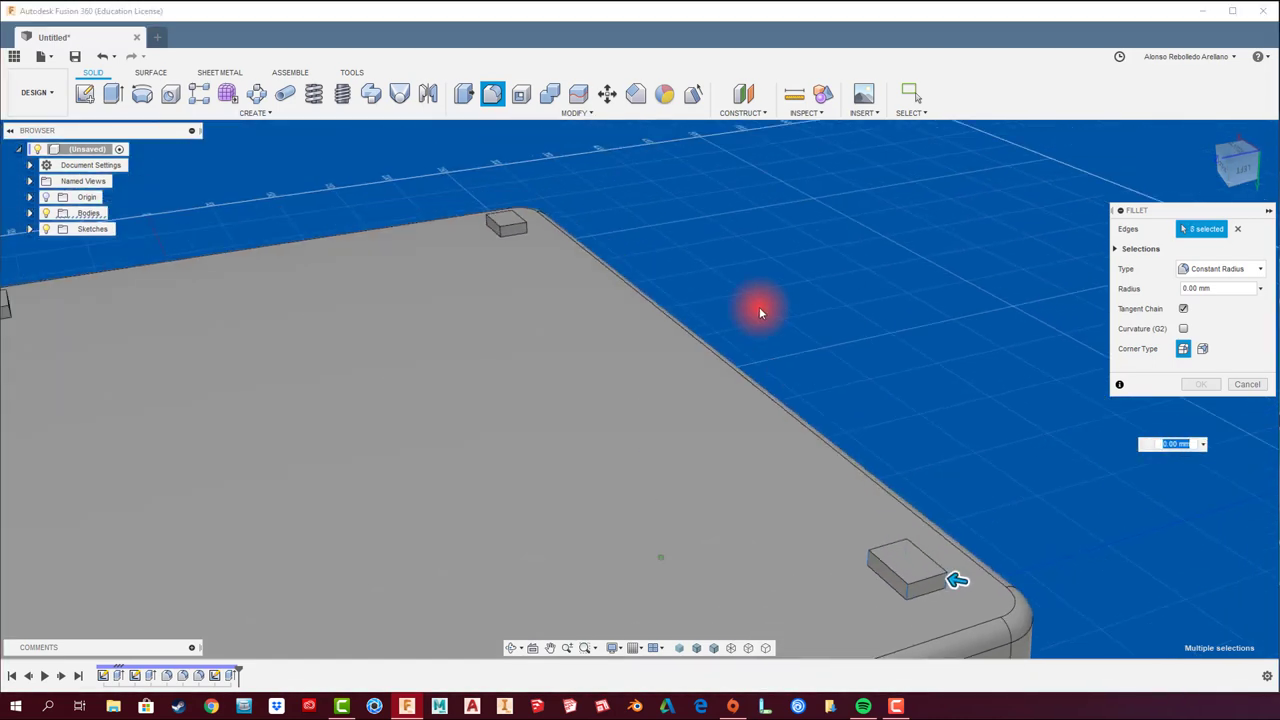
scroll(757, 306, "up", 2)
Step: Add the four vertical edges of the third and fourth corner blocks
middle_click_drag(629, 289, 785, 301, "shift")
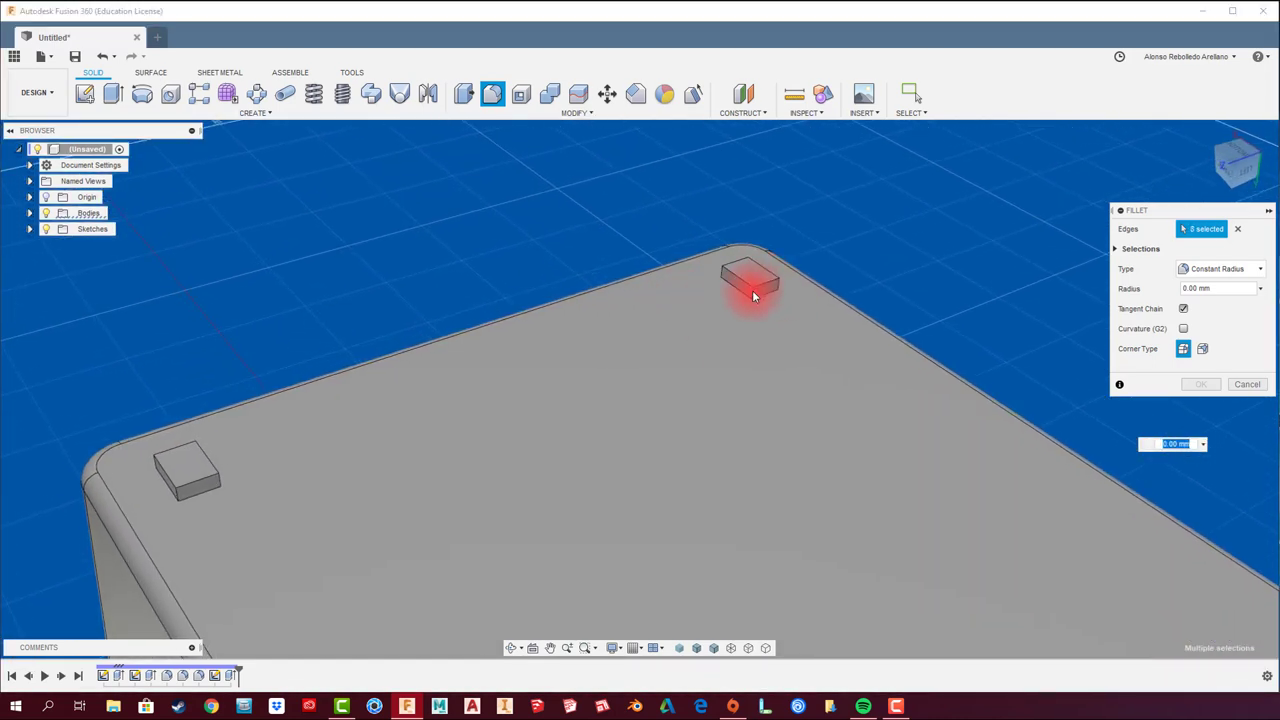
scroll(745, 285, "up", 2)
scroll(748, 260, "up", 1)
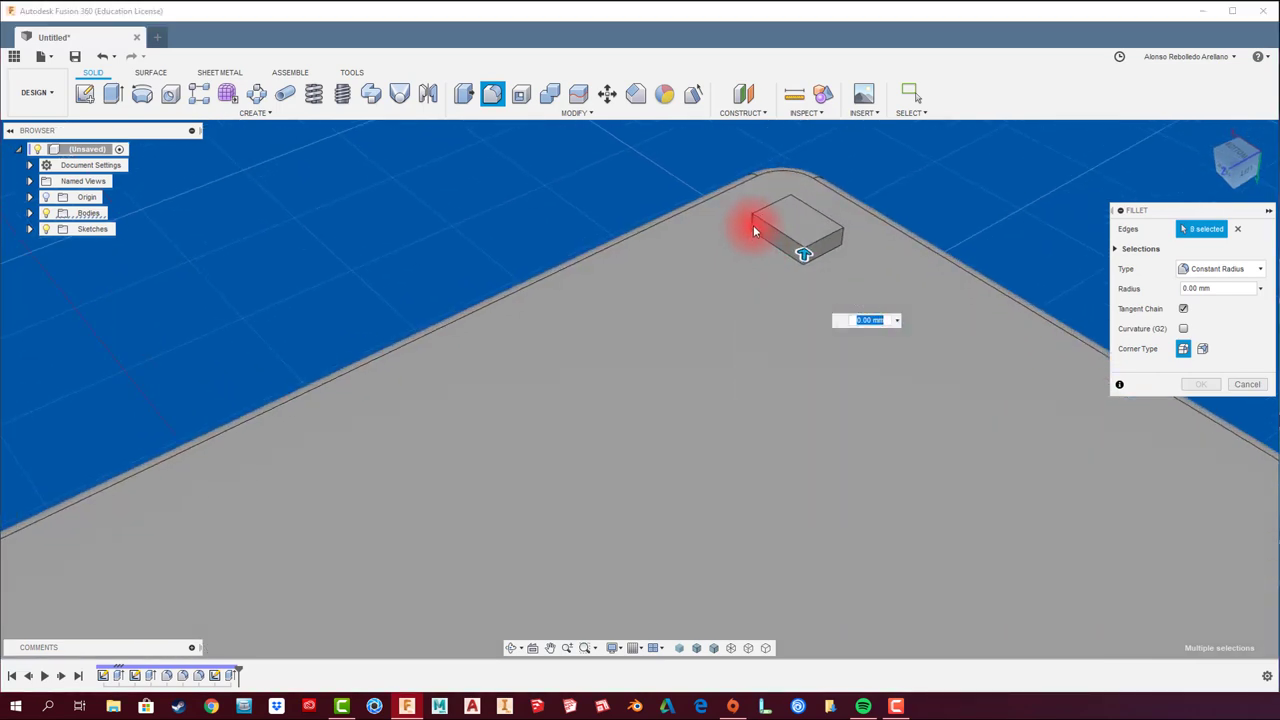
left_click(754, 228)
left_click(789, 210)
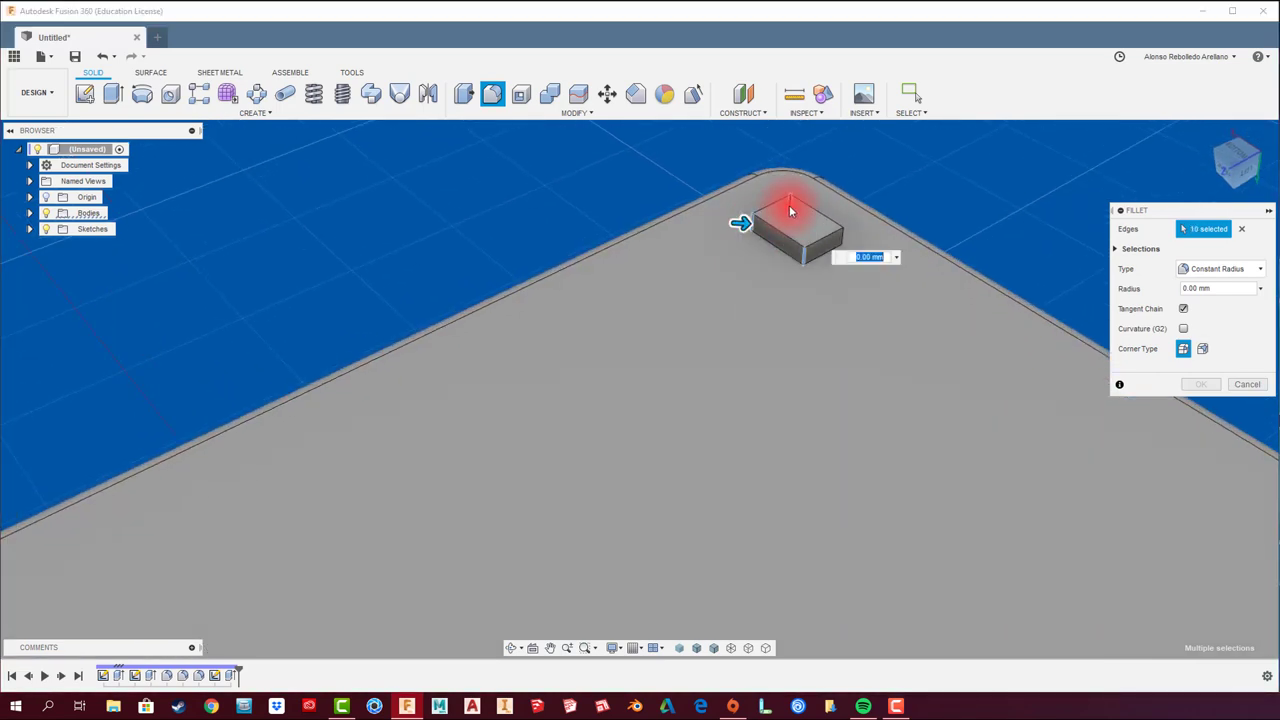
left_click(845, 240)
left_click(836, 237)
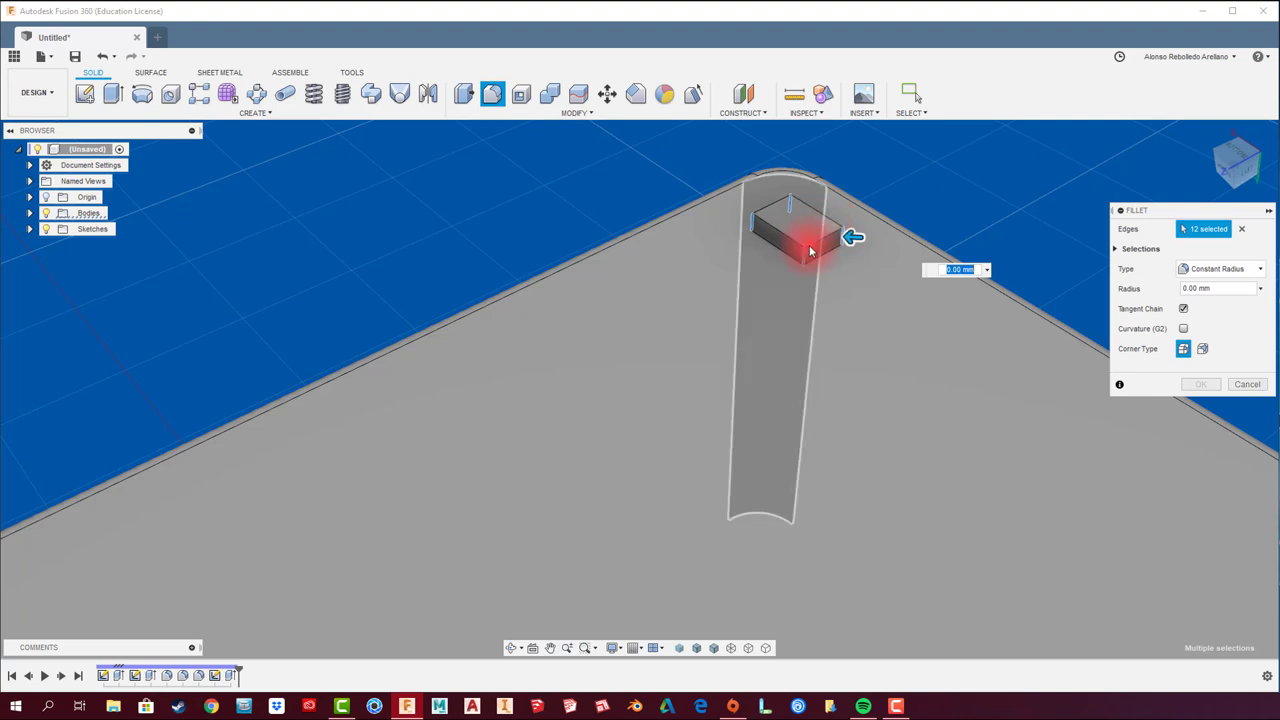
scroll(808, 246, "down", 3)
middle_click_drag(463, 428, 331, 507, "shift")
scroll(370, 522, "up", 2)
scroll(372, 520, "up", 1)
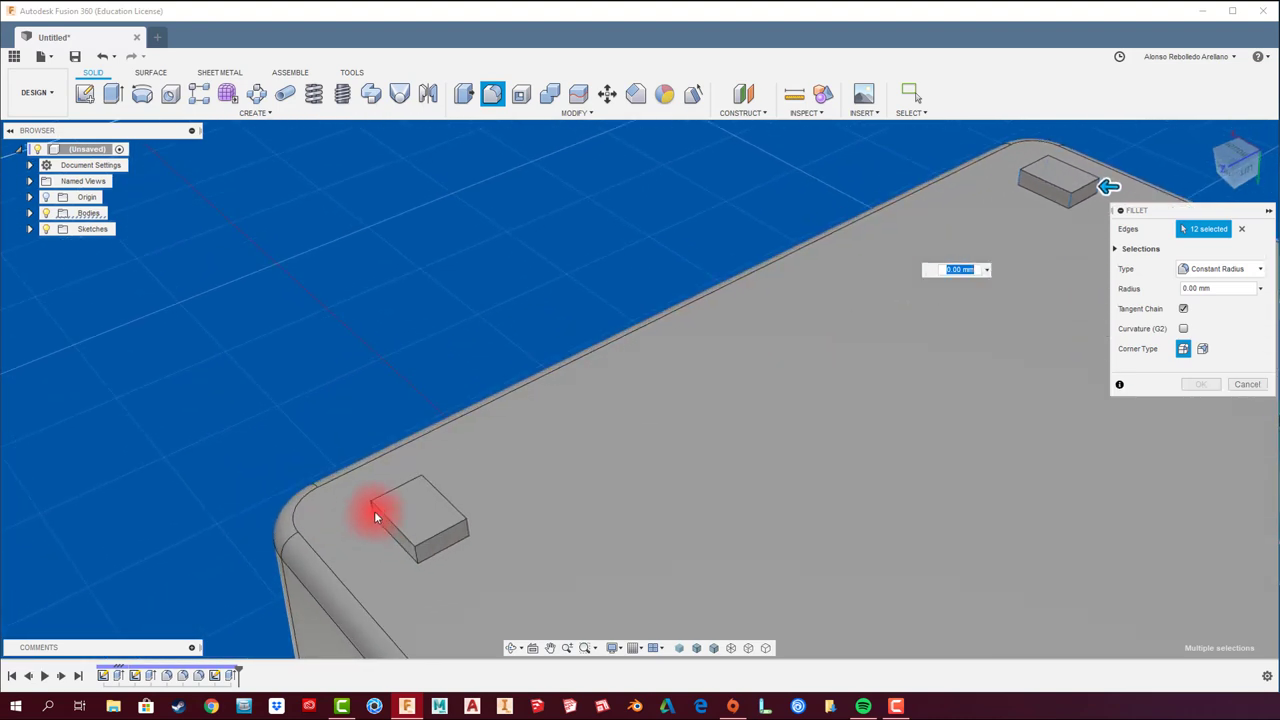
scroll(373, 515, "up", 1)
scroll(434, 557, "up", 1)
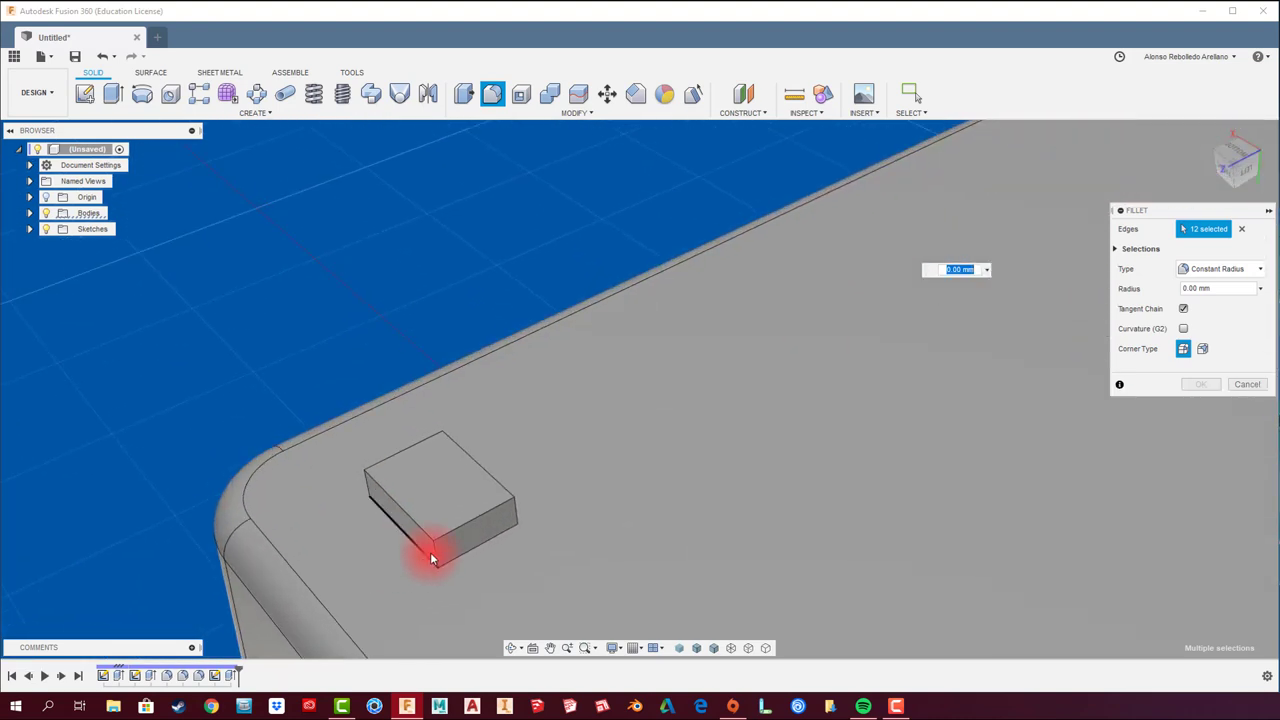
left_click(434, 557)
scroll(432, 556, "up", 1)
left_click(515, 516)
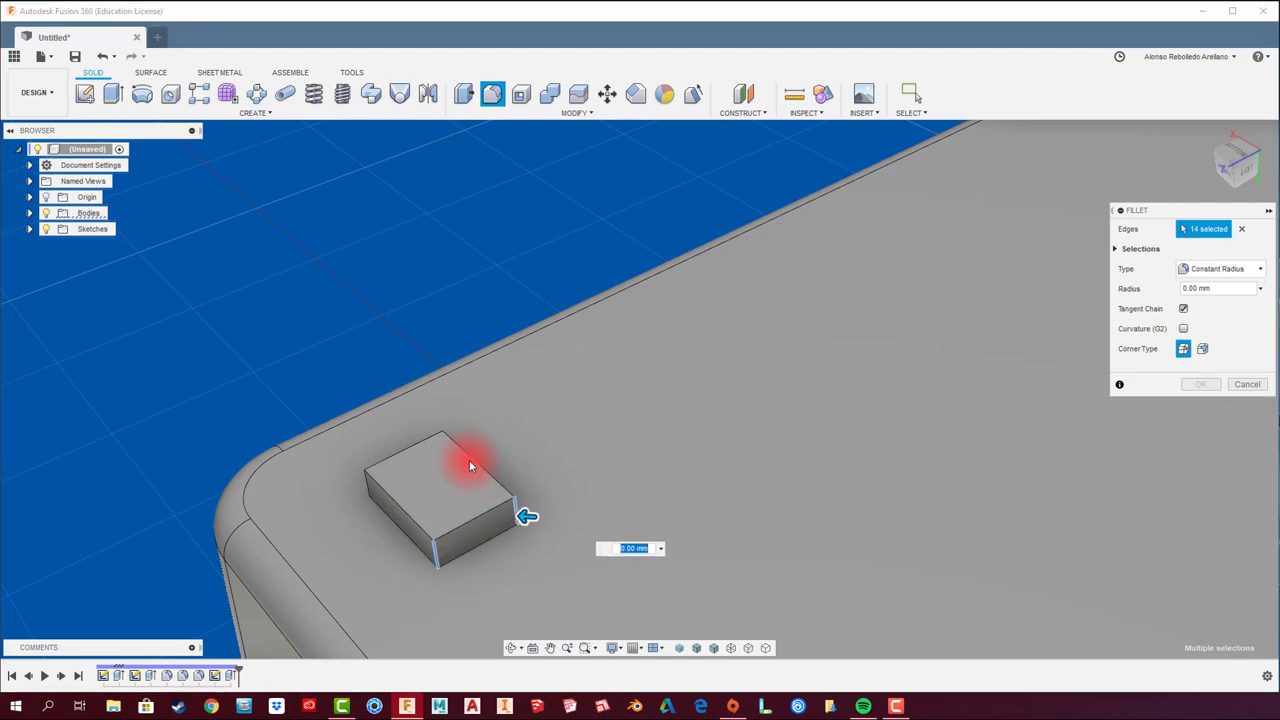
left_click(443, 447)
left_click(366, 486)
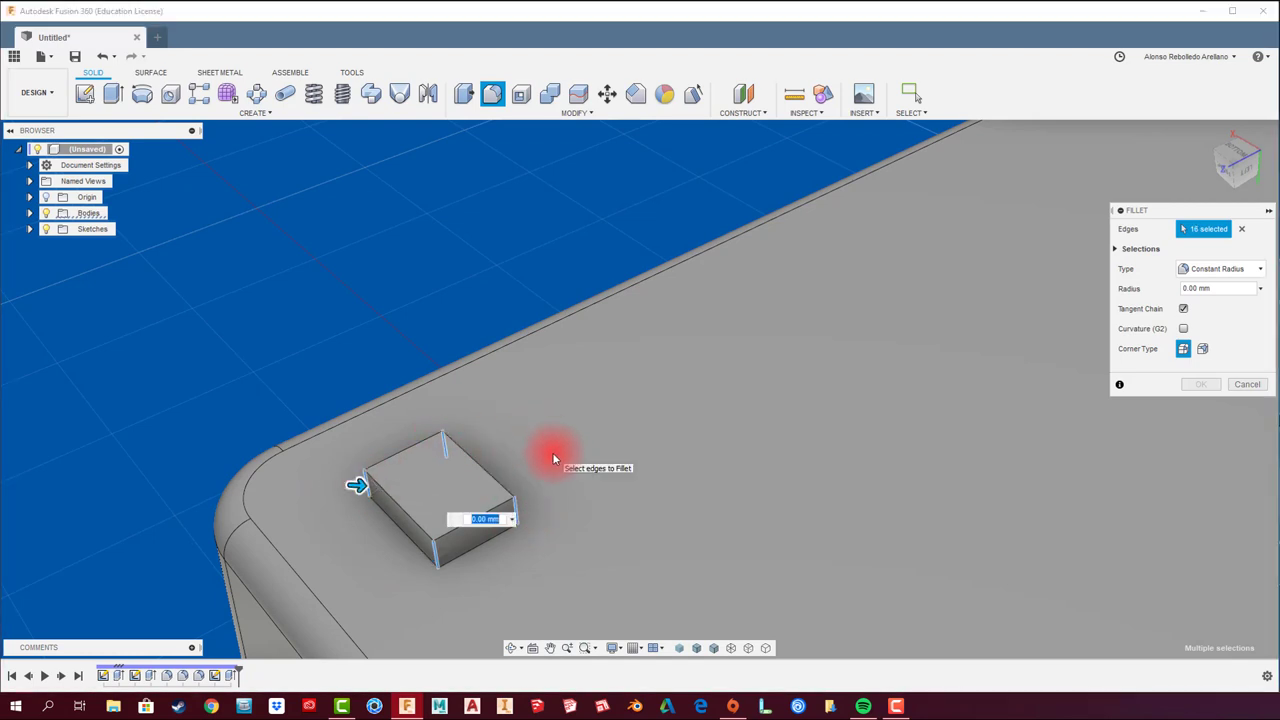
Step: Set the fillet radius to 4 mm and apply it to all 16 block edges
type("5")
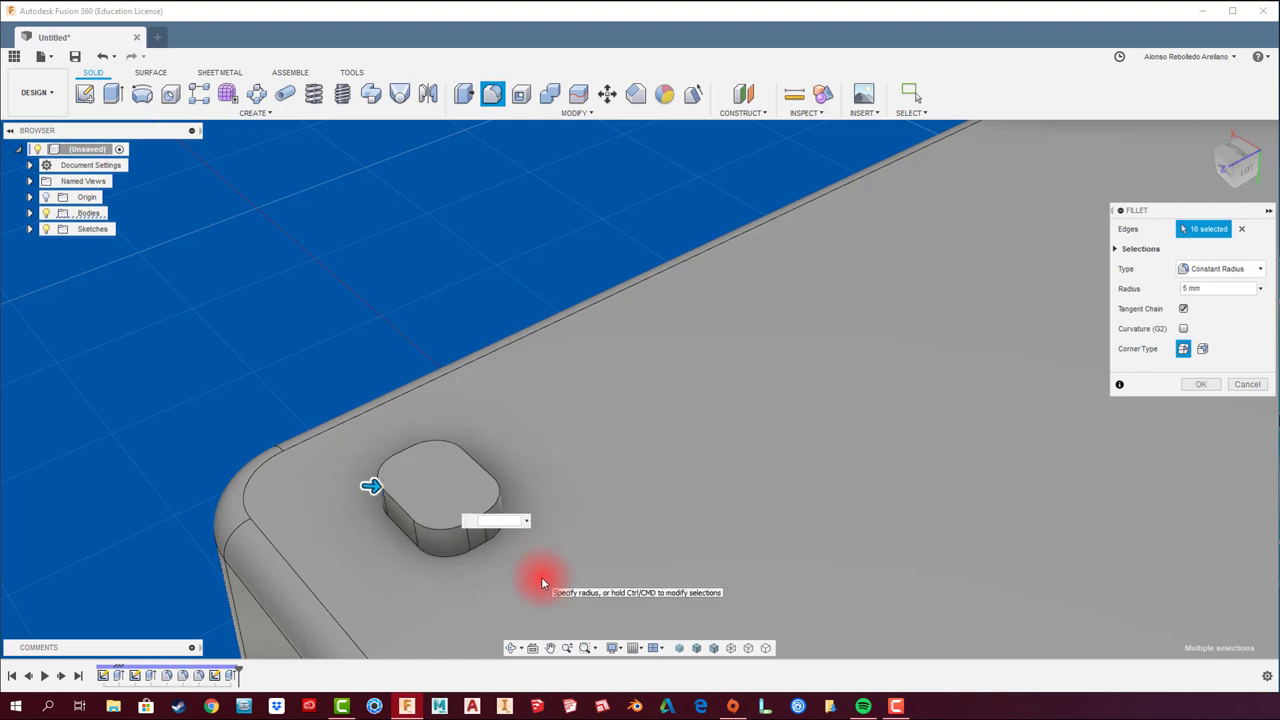
type("4")
left_click(1217, 387)
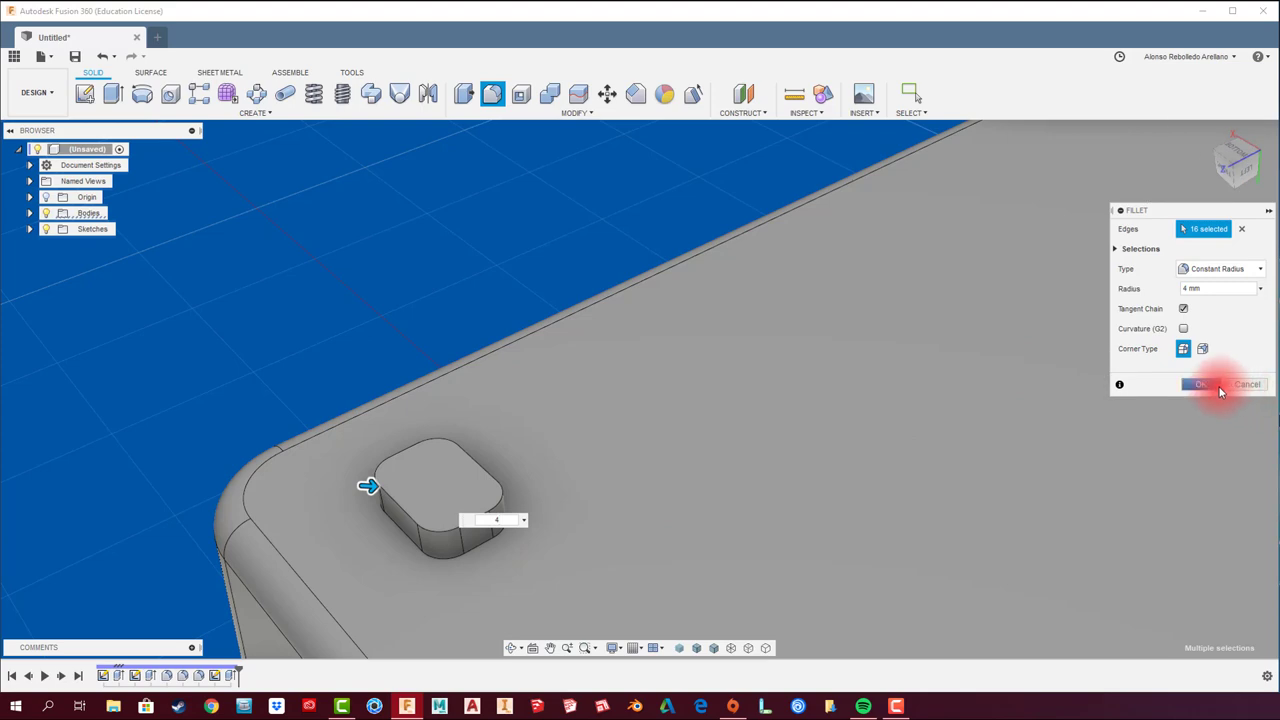
scroll(594, 363, "down", 3)
scroll(560, 355, "down", 3)
scroll(528, 344, "down", 3)
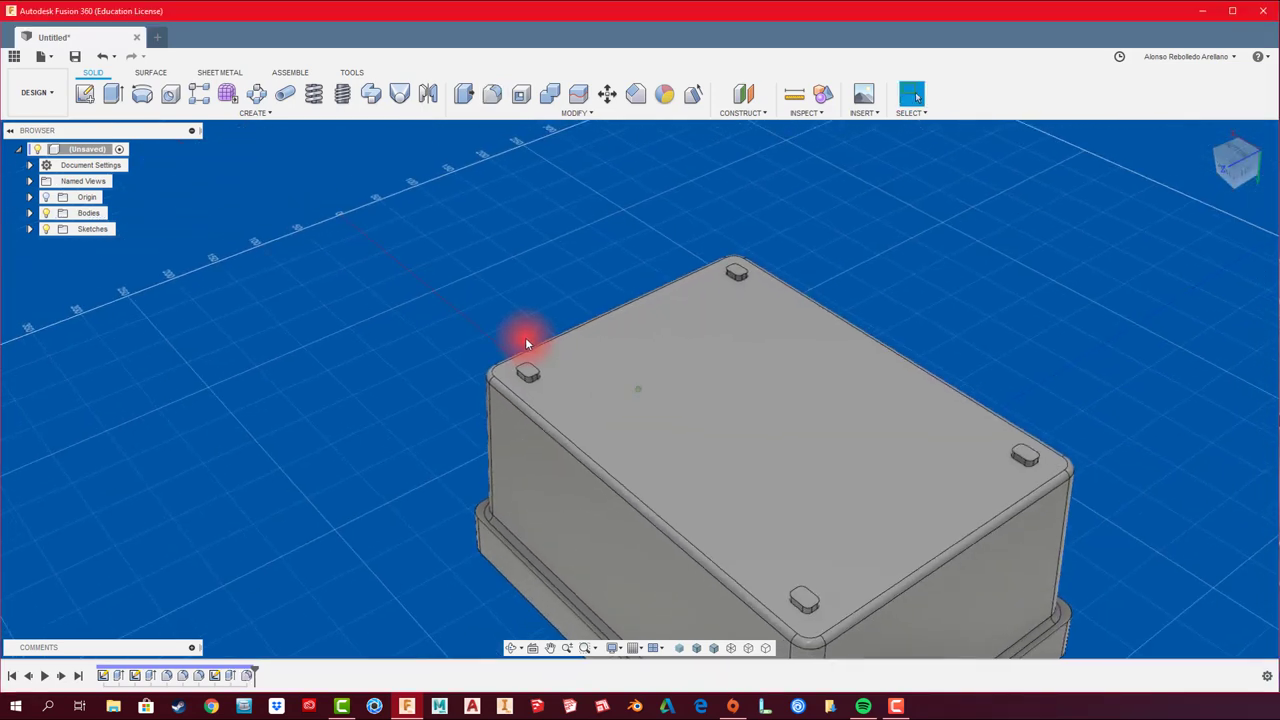
mouse_move(527, 343)
middle_mouse_down("shift")
mouse_move(486, 446)
mouse_move(643, 471)
mouse_move(595, 432)
middle_mouse_up("shift")
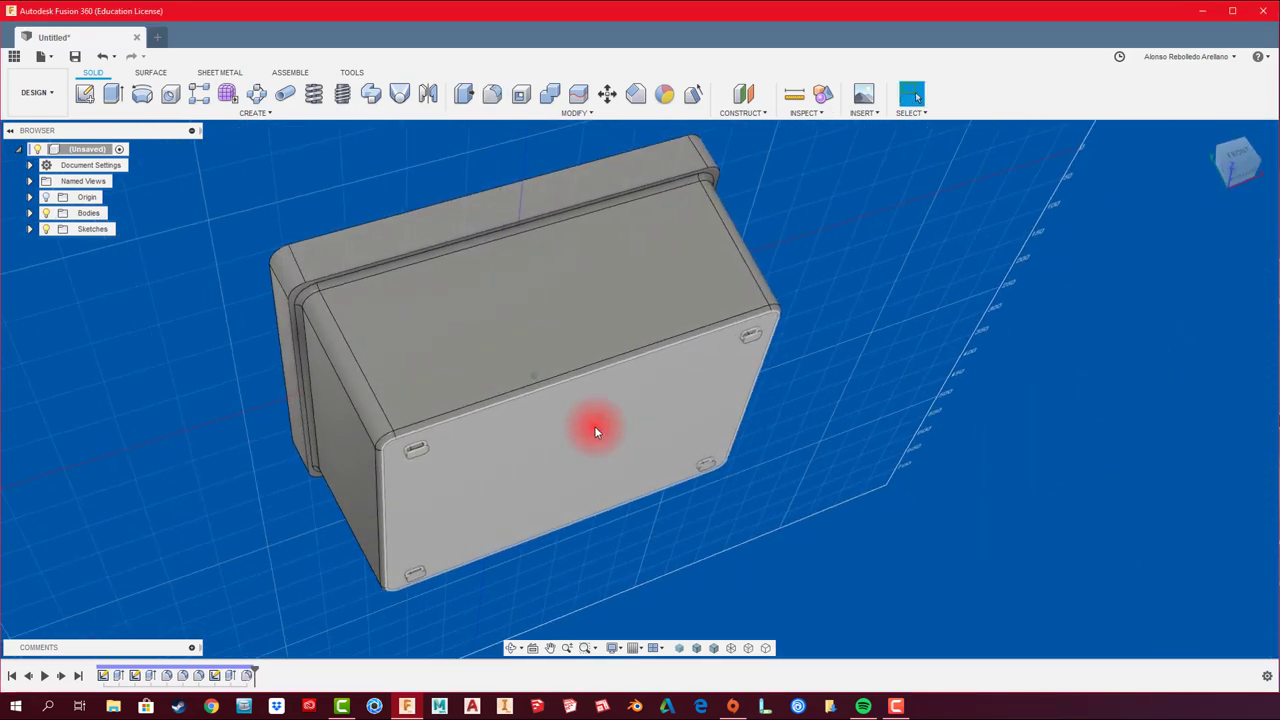
key("F6")
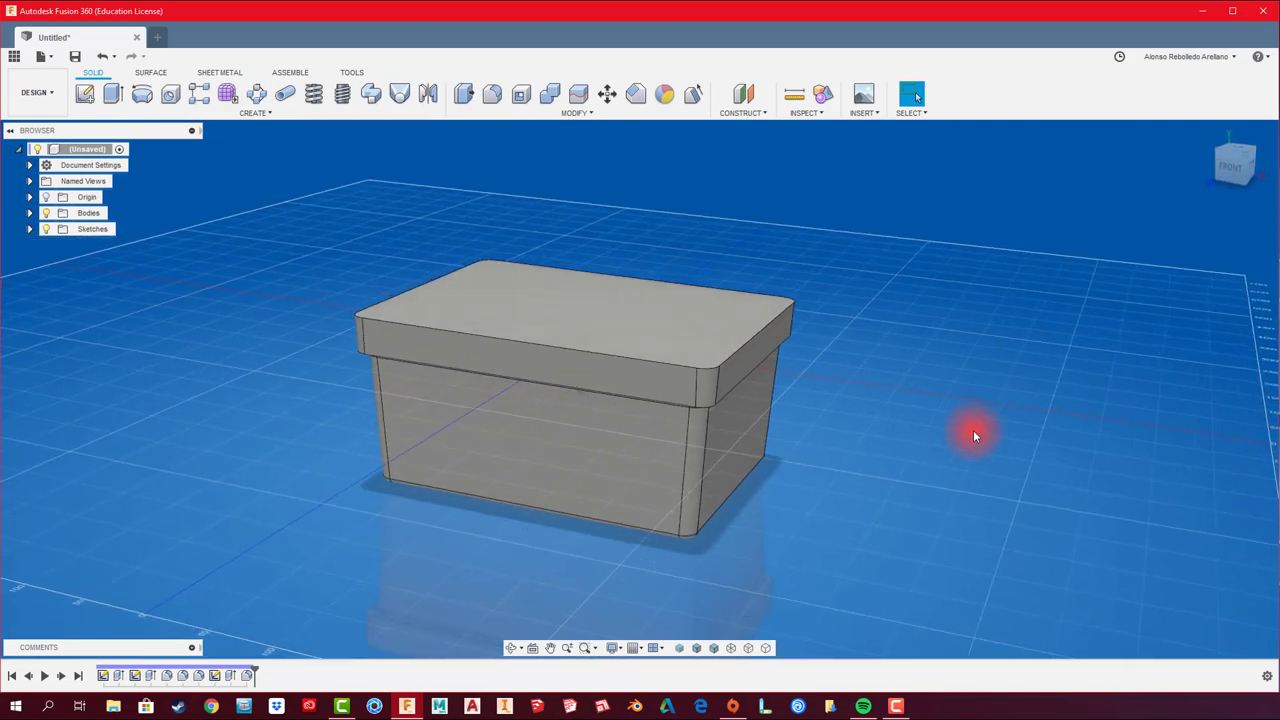
Step: Orbit the view around the box down to a low side view
mouse_move(588, 428)
middle_mouse_down("shift")
mouse_move(512, 481)
mouse_move(262, 445)
middle_mouse_up("shift")
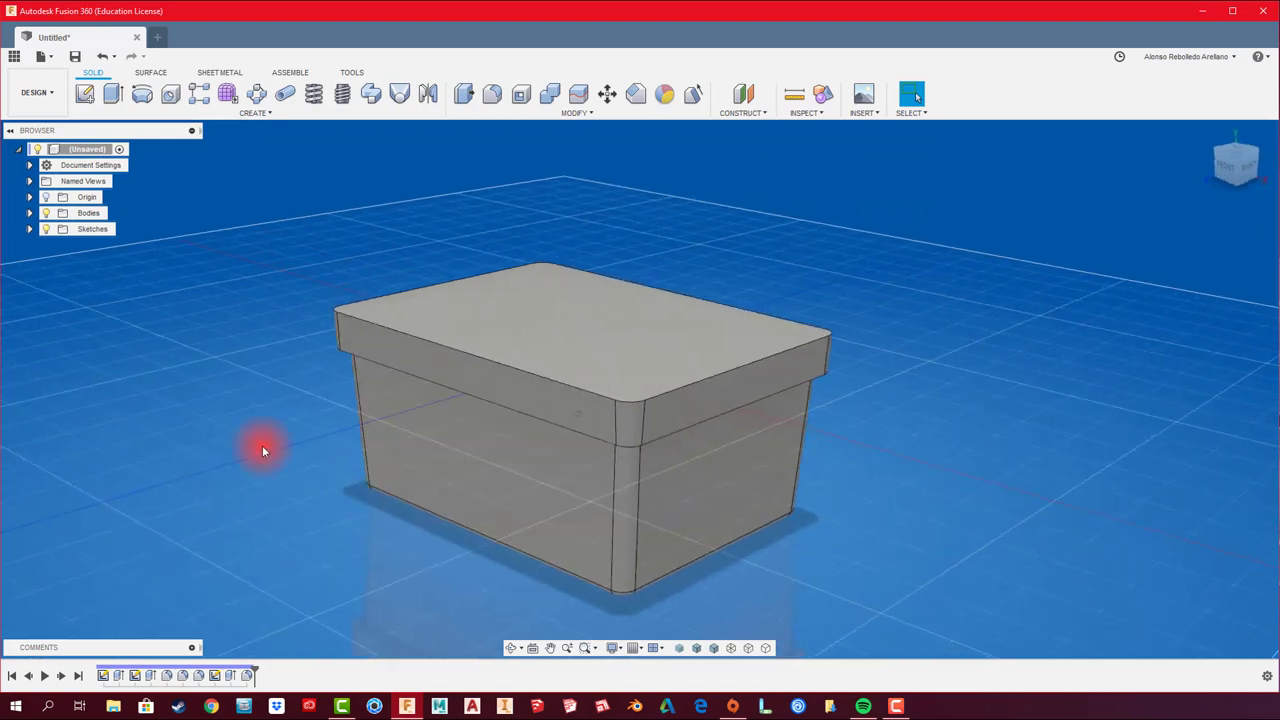
mouse_move(48, 198)
middle_mouse_down("shift")
mouse_move(150, 272)
mouse_move(517, 320)
mouse_move(511, 297)
mouse_move(654, 337)
mouse_move(586, 280)
mouse_move(360, 223)
mouse_move(452, 200)
mouse_move(460, 240)
middle_mouse_up("shift")
Step: Offset a new construction plane 250 mm out from the YZ origin plane
left_click(743, 94)
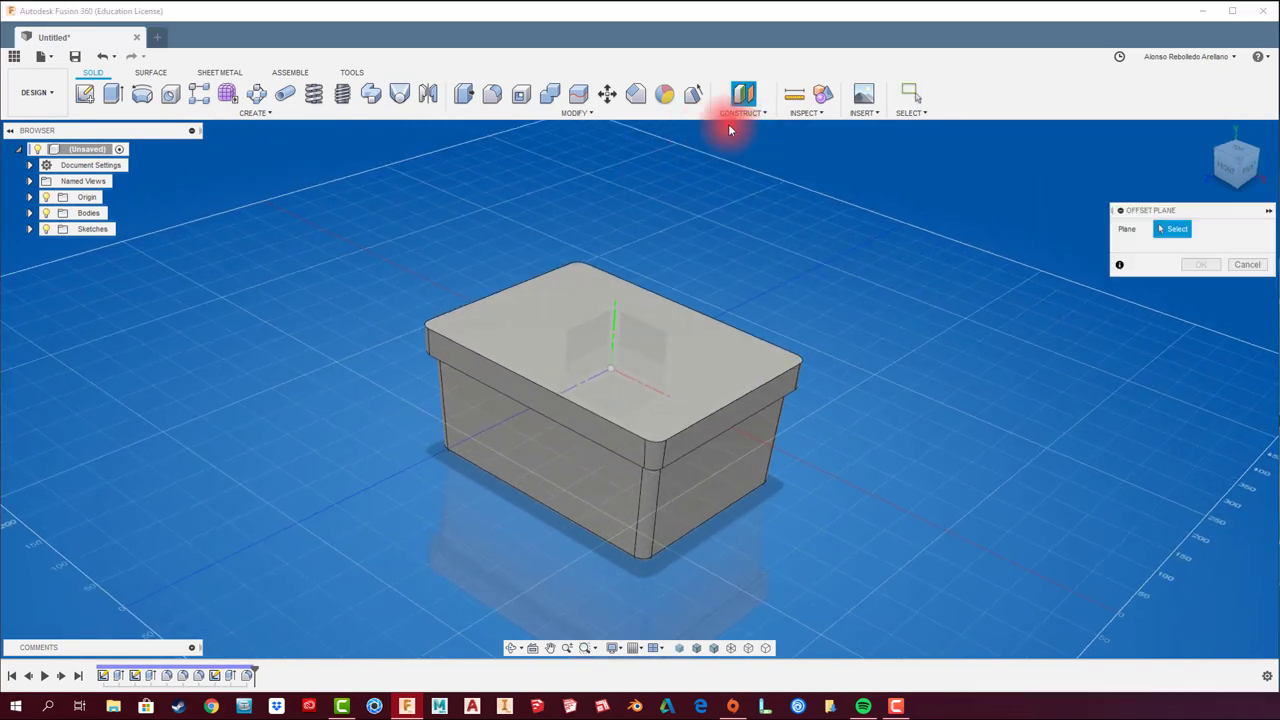
mouse_move(728, 126)
middle_mouse_down("shift")
mouse_move(606, 322)
mouse_move(617, 371)
middle_mouse_up("shift")
left_click(607, 321)
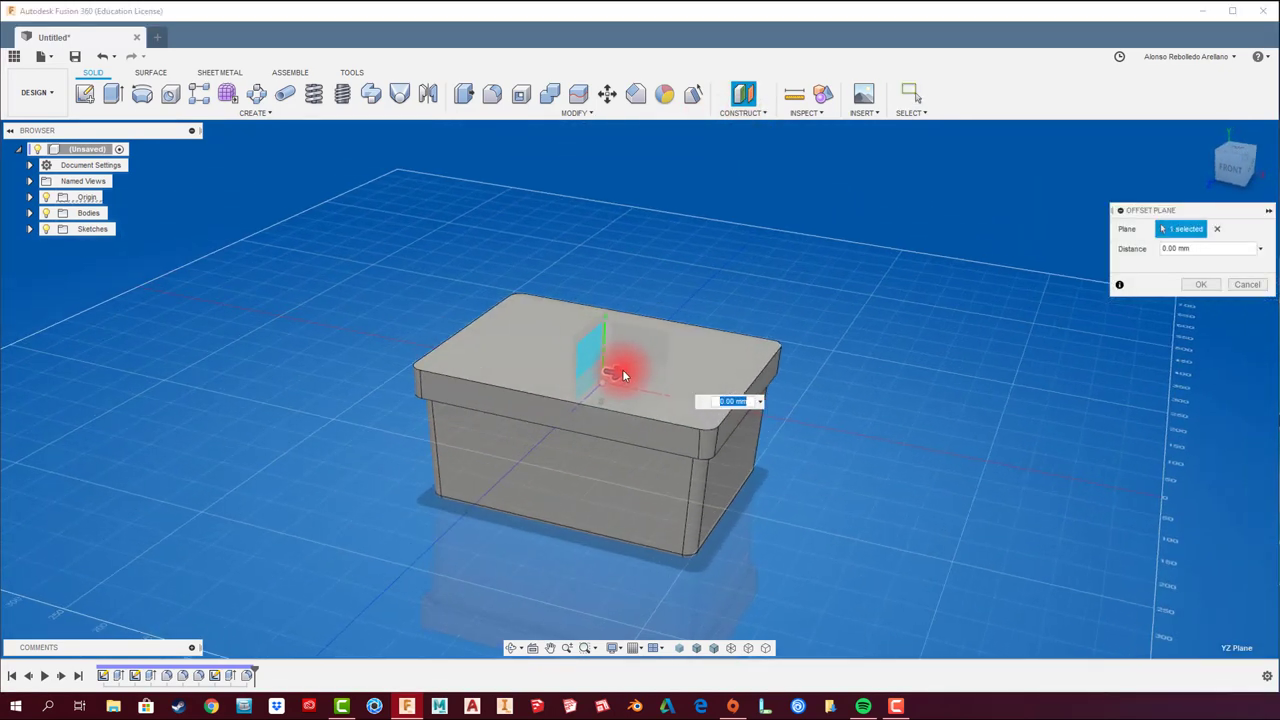
left_click_drag(634, 371, 836, 432)
middle_click_drag(836, 432, 846, 414, "shift")
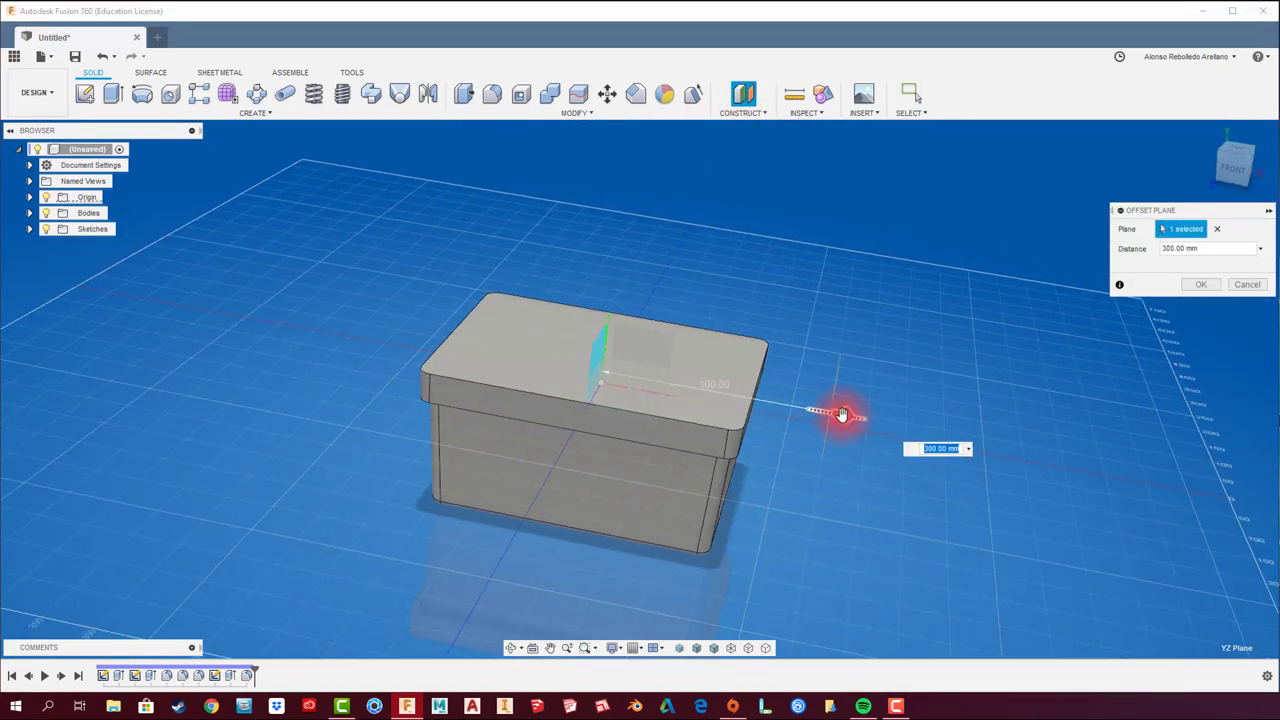
mouse_move(846, 414)
left_mouse_down()
mouse_move(1108, 463)
mouse_move(826, 411)
mouse_move(1140, 457)
mouse_move(794, 417)
mouse_move(836, 430)
left_mouse_up()
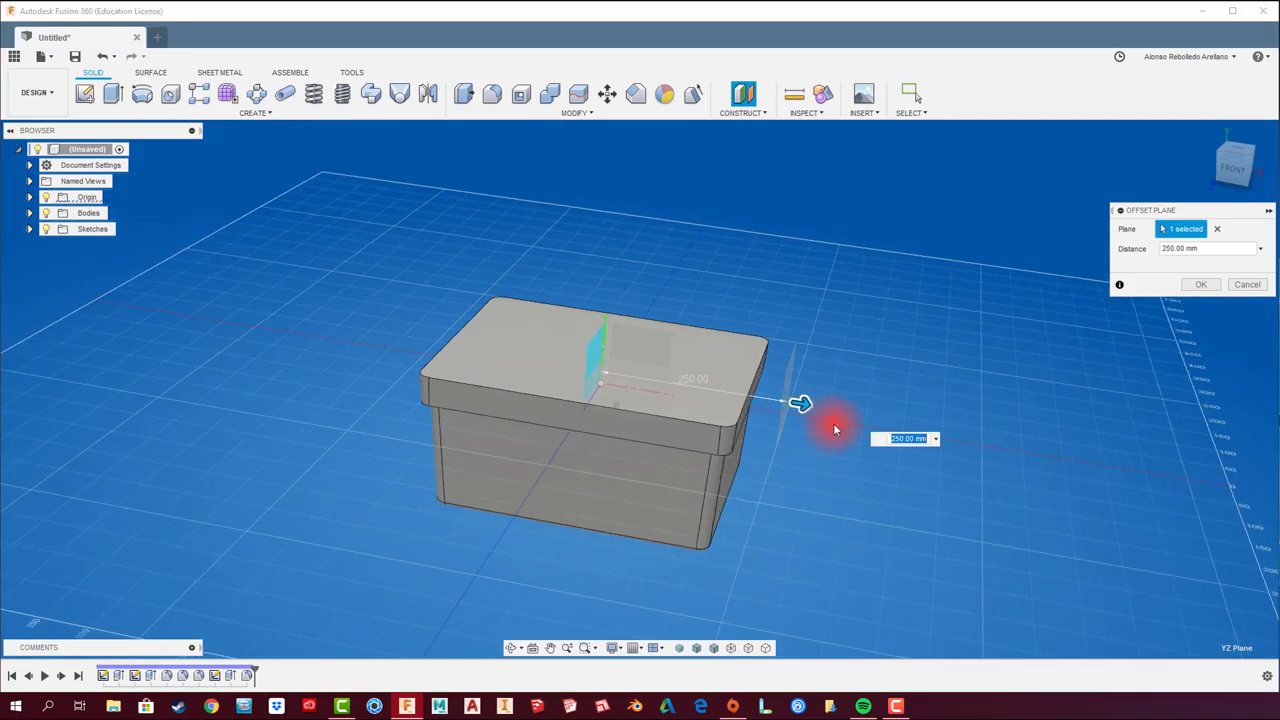
left_click(1201, 284)
middle_click_drag(1201, 284, 1050, 319, "shift")
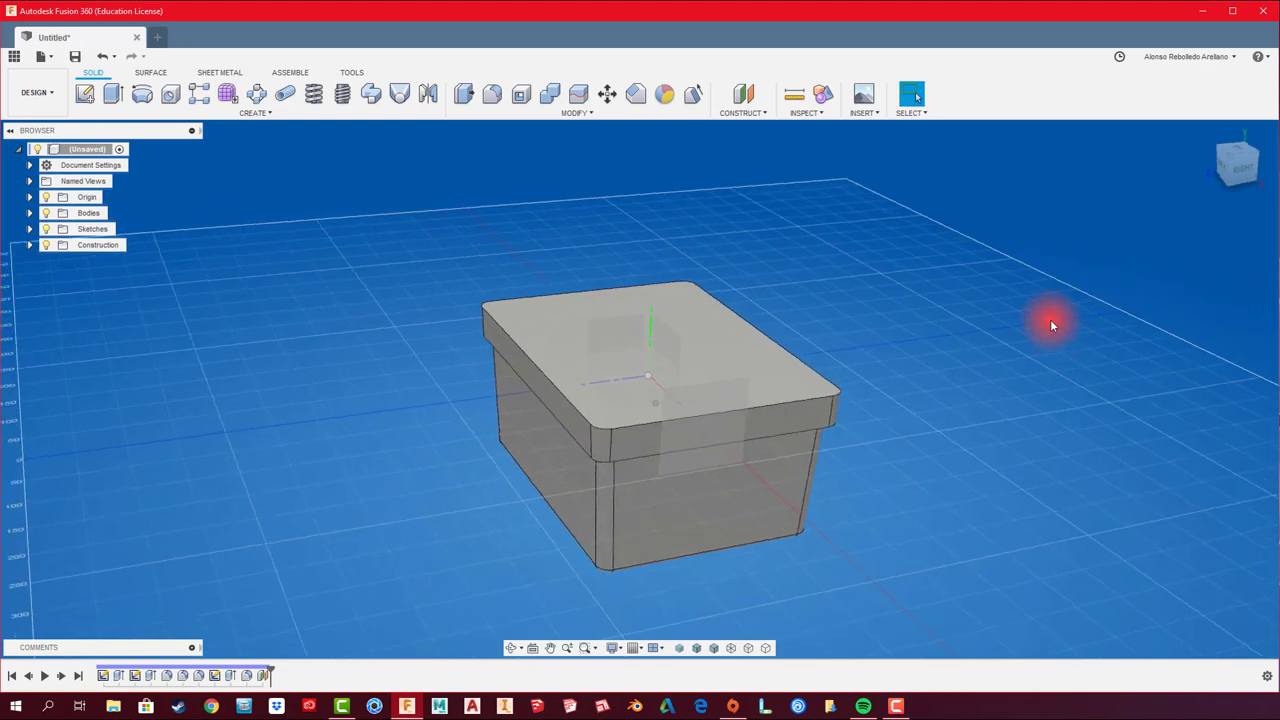
Step: Sketch a centre rectangle on the offset plane and lower its top edge into the box
left_click(86, 94)
left_click(720, 400)
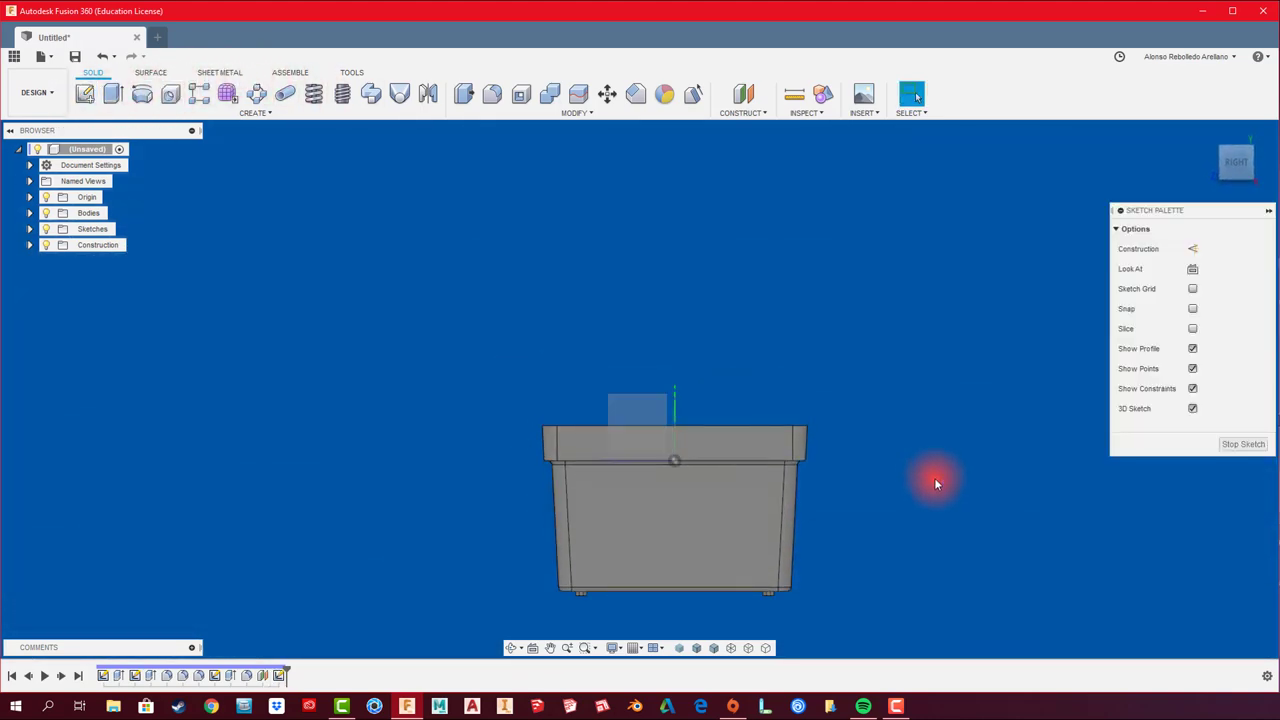
left_click(285, 96)
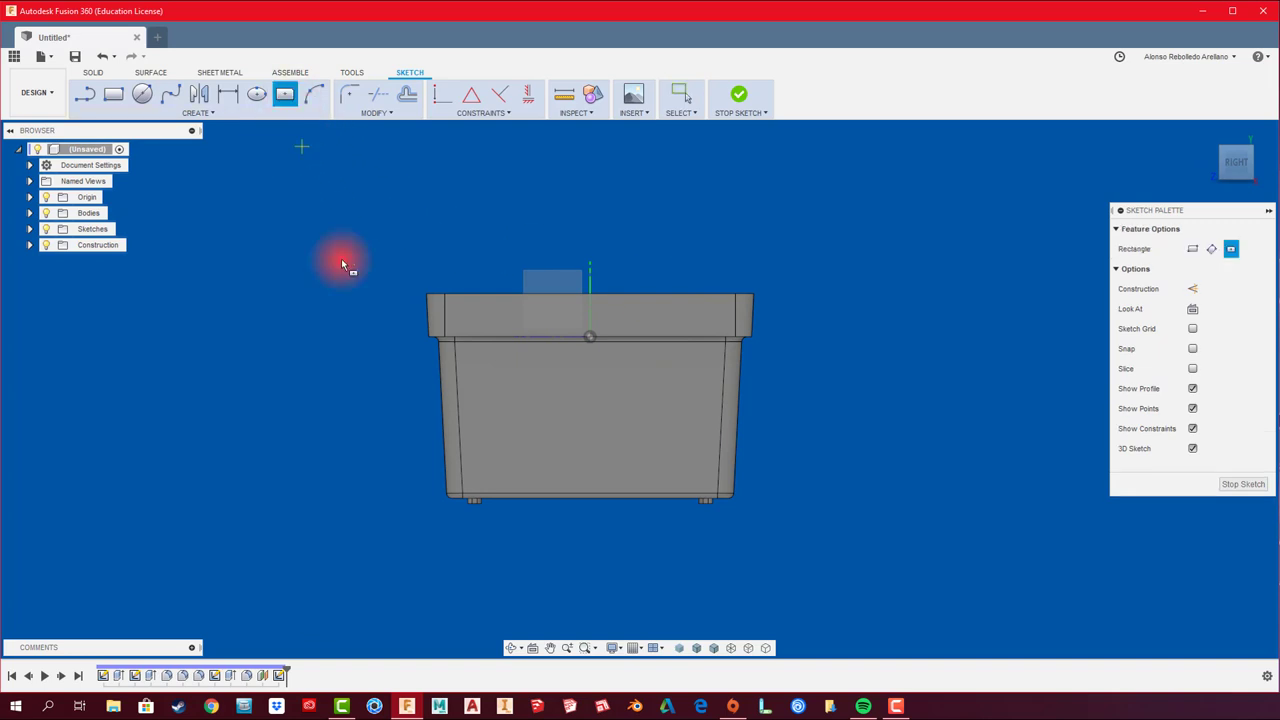
left_click(589, 376)
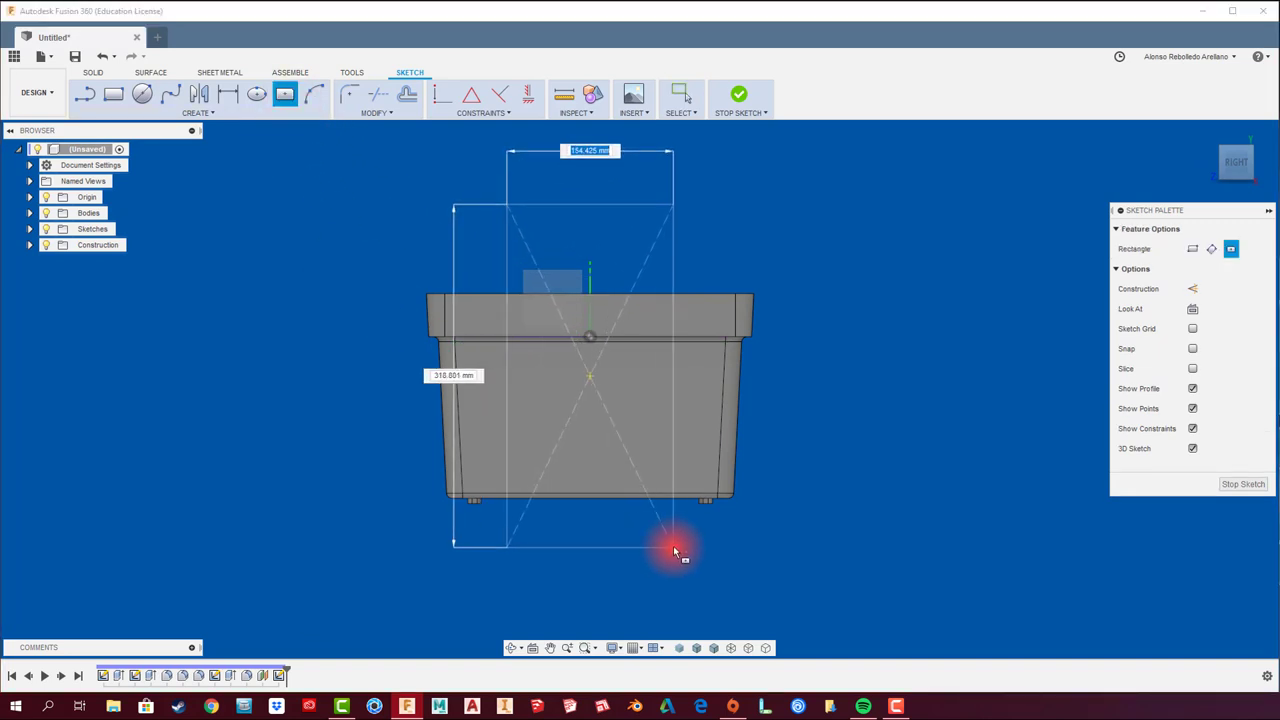
left_click(673, 546)
key("Escape")
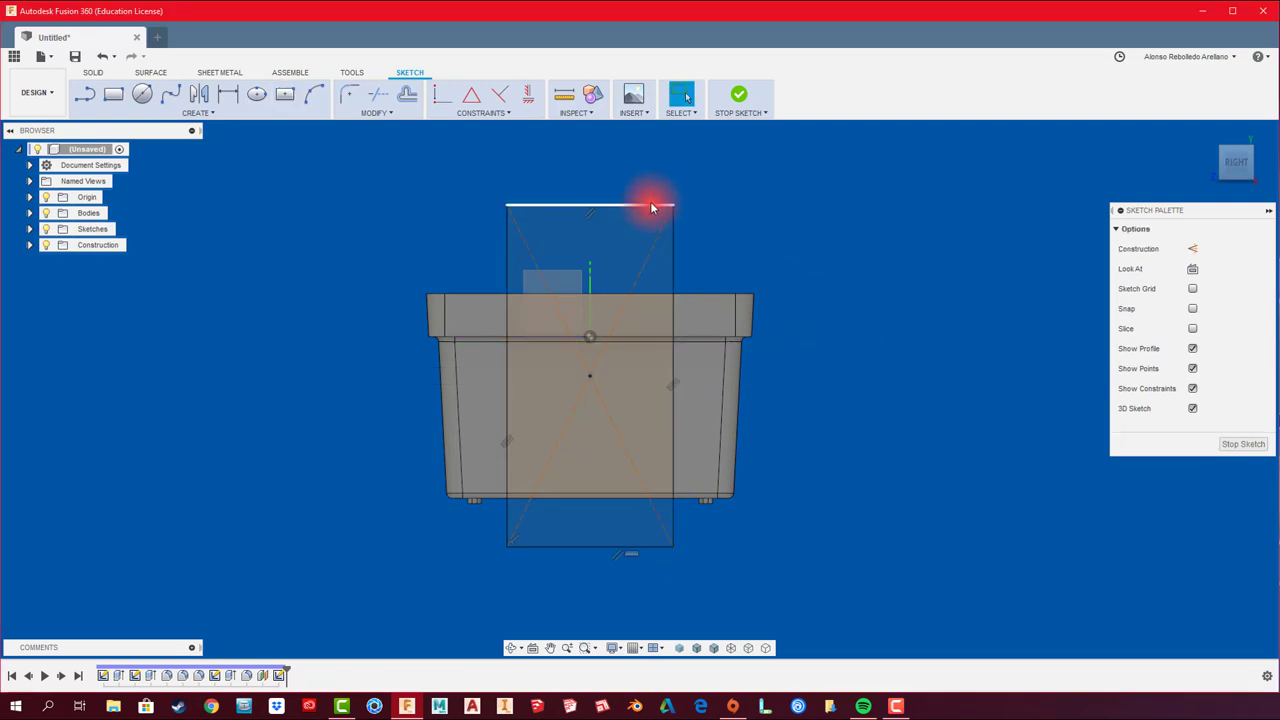
left_click_drag(632, 208, 623, 365)
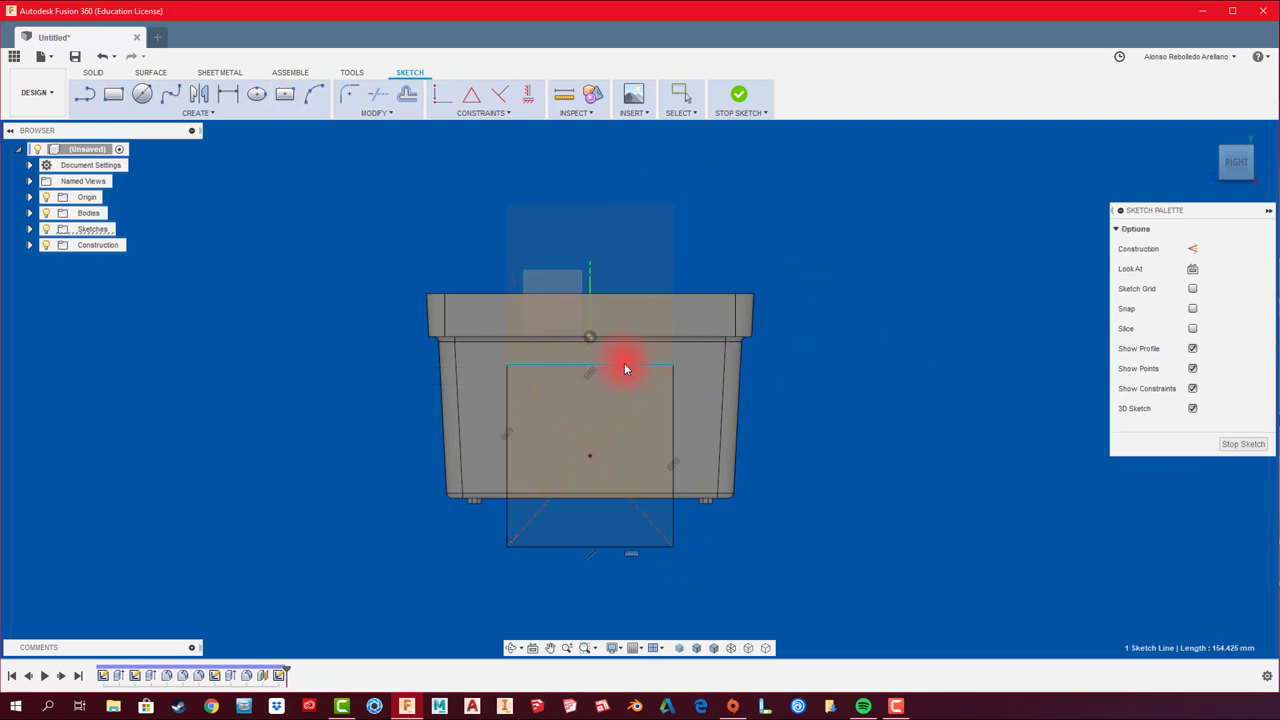
Step: Dimension the rectangle's bottom edge to 155 mm and finish the sketch
key("d")
left_click(607, 548)
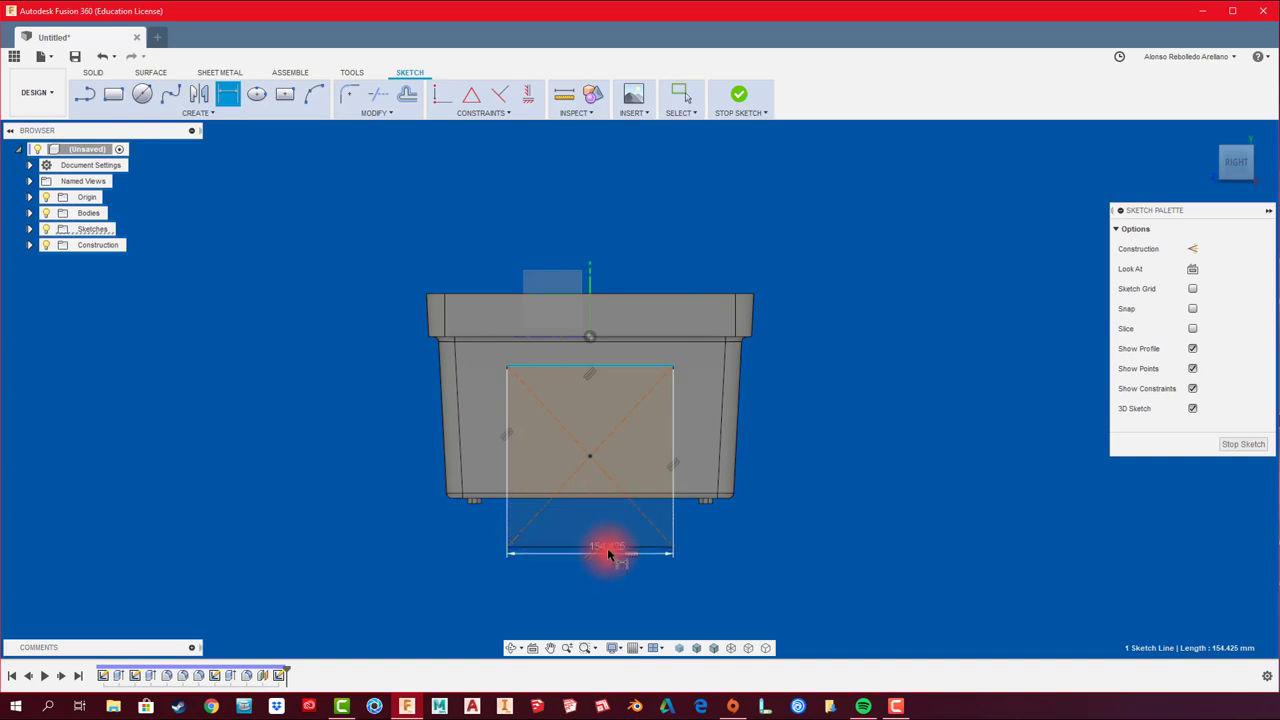
key("d")
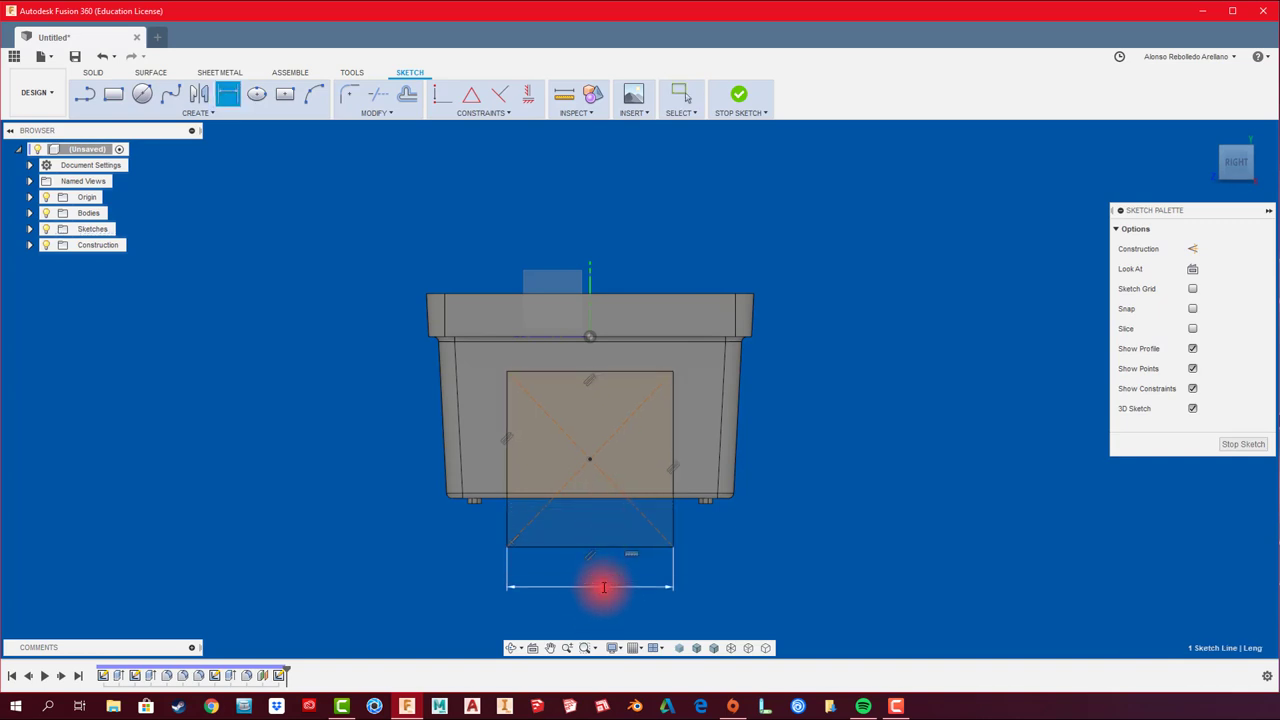
left_click(604, 587)
key("Return")
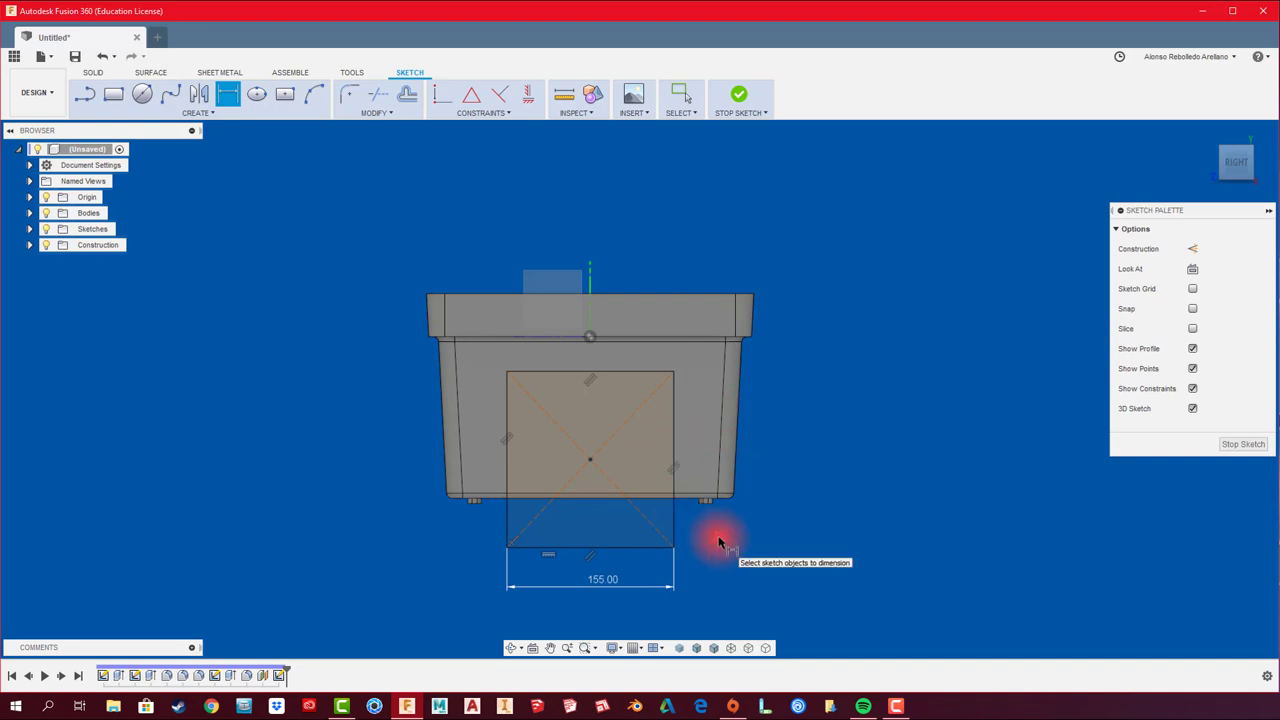
key("F6")
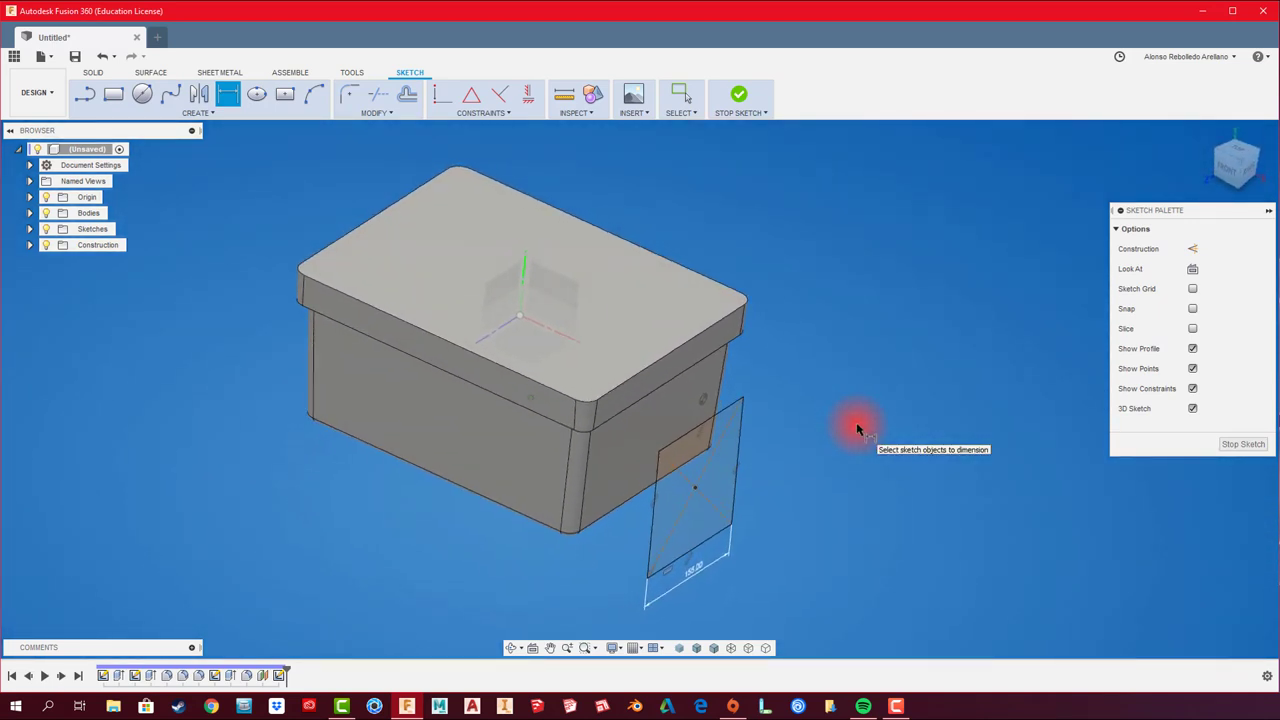
left_click(739, 93)
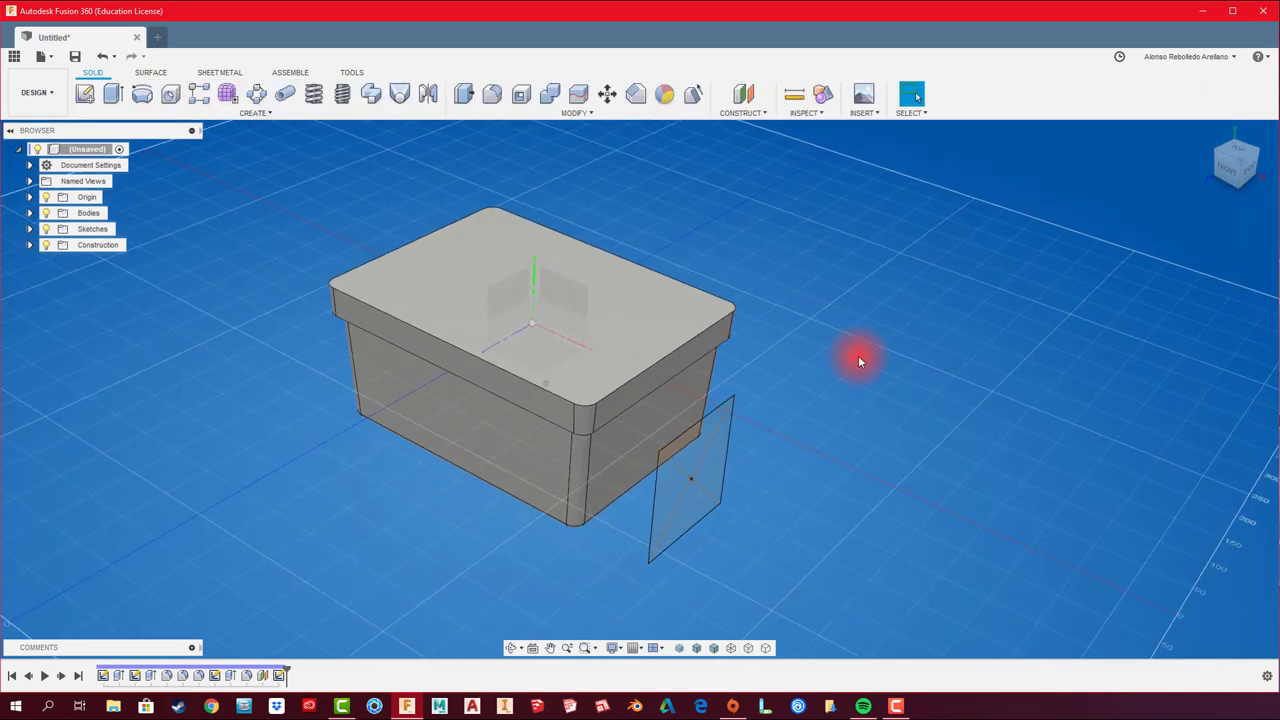
Step: Extrude the 155 mm rectangle as a 75 mm cut into the box's end wall
key("e")
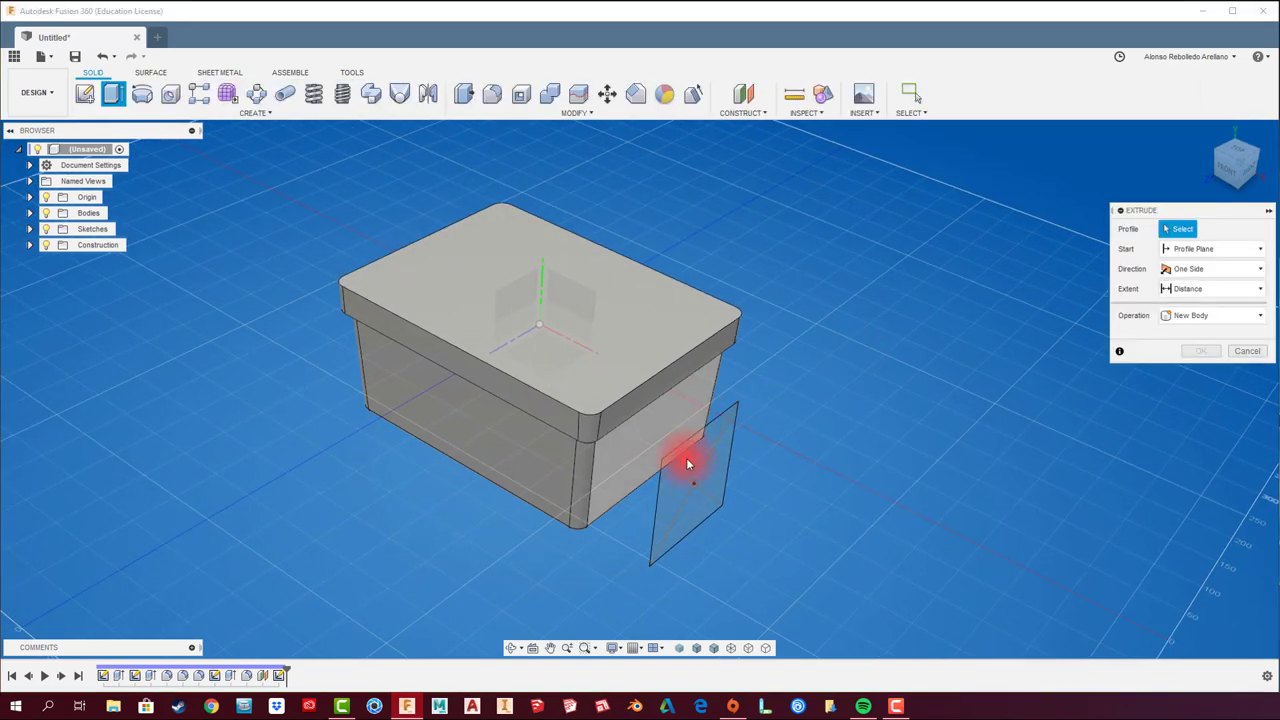
left_click(716, 500)
left_click_drag(708, 491, 633, 451)
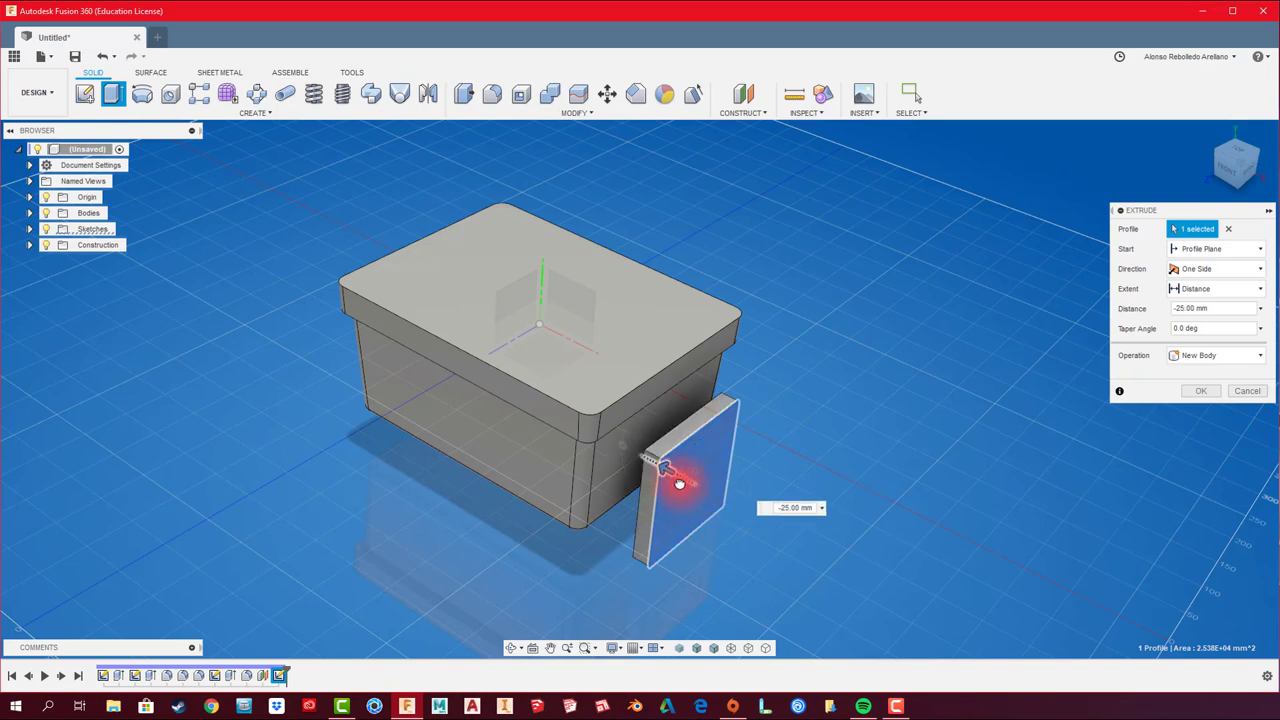
mouse_move(727, 508)
middle_mouse_down("shift")
mouse_move(771, 486)
mouse_move(803, 446)
mouse_move(842, 438)
mouse_move(834, 403)
mouse_move(763, 457)
middle_mouse_up("shift")
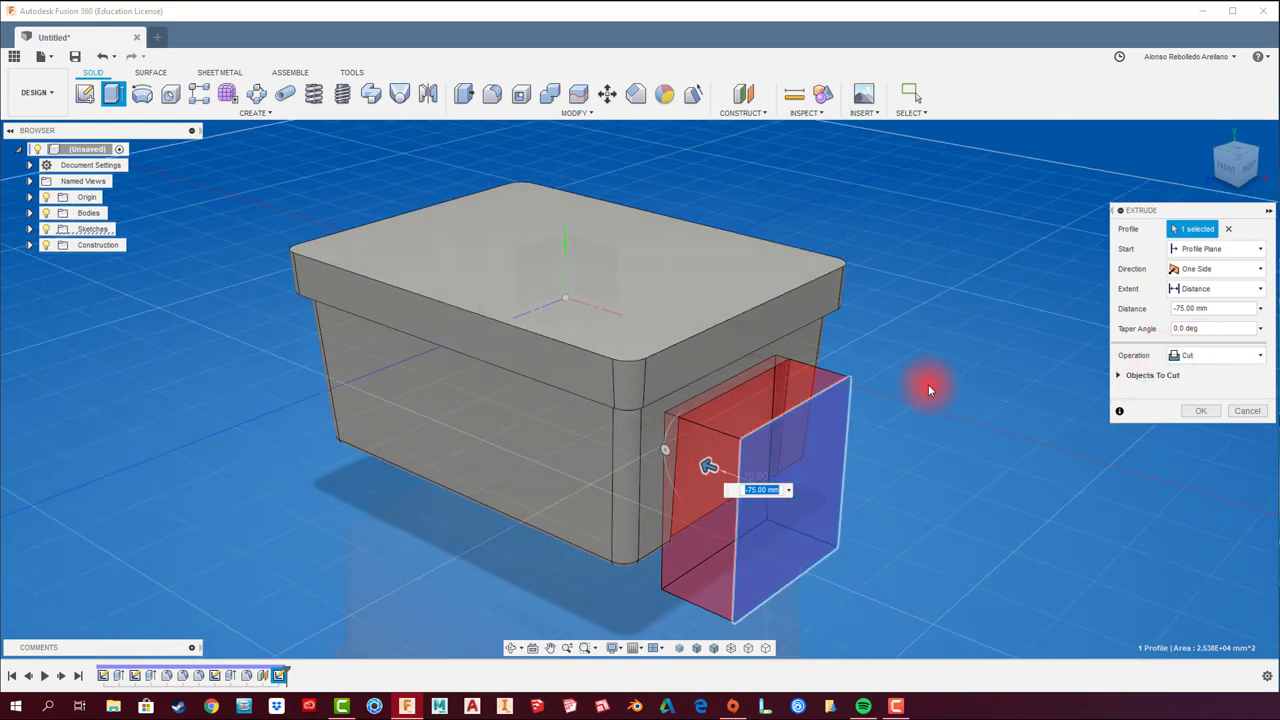
left_click(1201, 410)
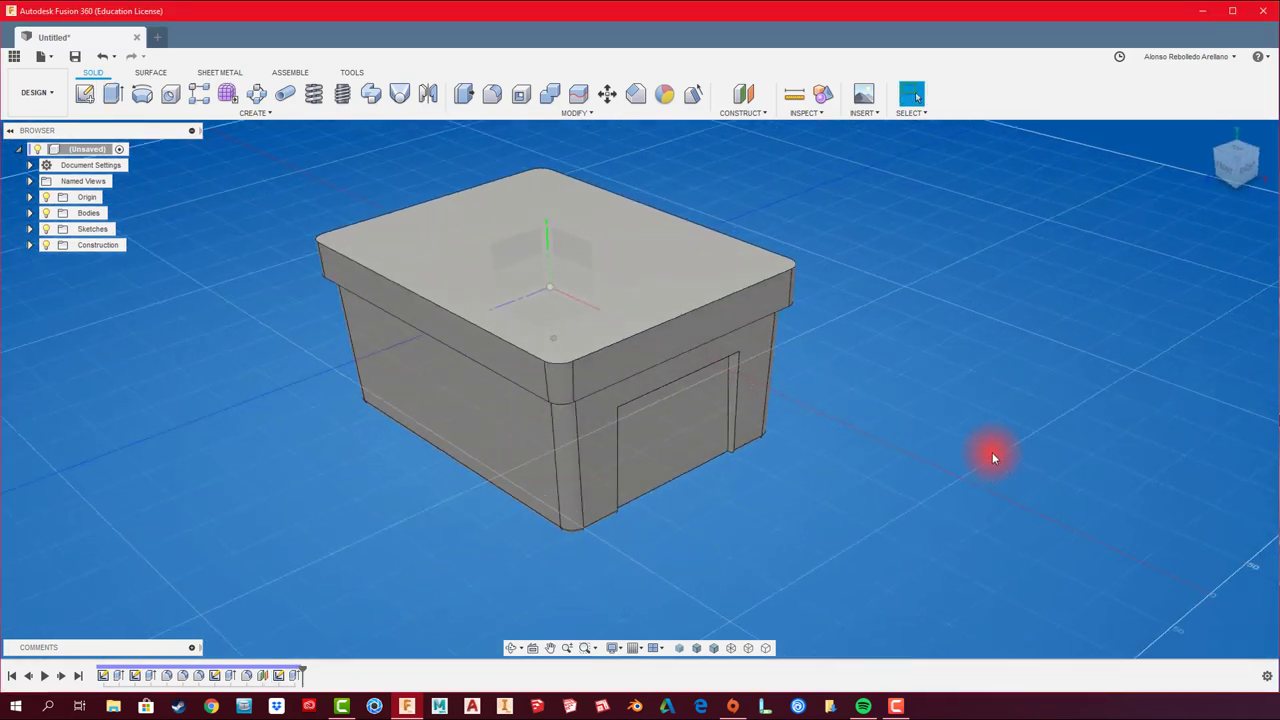
mouse_move(992, 452)
middle_mouse_down("shift")
mouse_move(597, 453)
mouse_move(323, 432)
mouse_move(780, 298)
mouse_move(730, 350)
mouse_move(781, 335)
mouse_move(757, 429)
mouse_move(640, 383)
mouse_move(391, 247)
middle_mouse_up("shift")
middle_click_drag(686, 166, 622, 266, "shift")
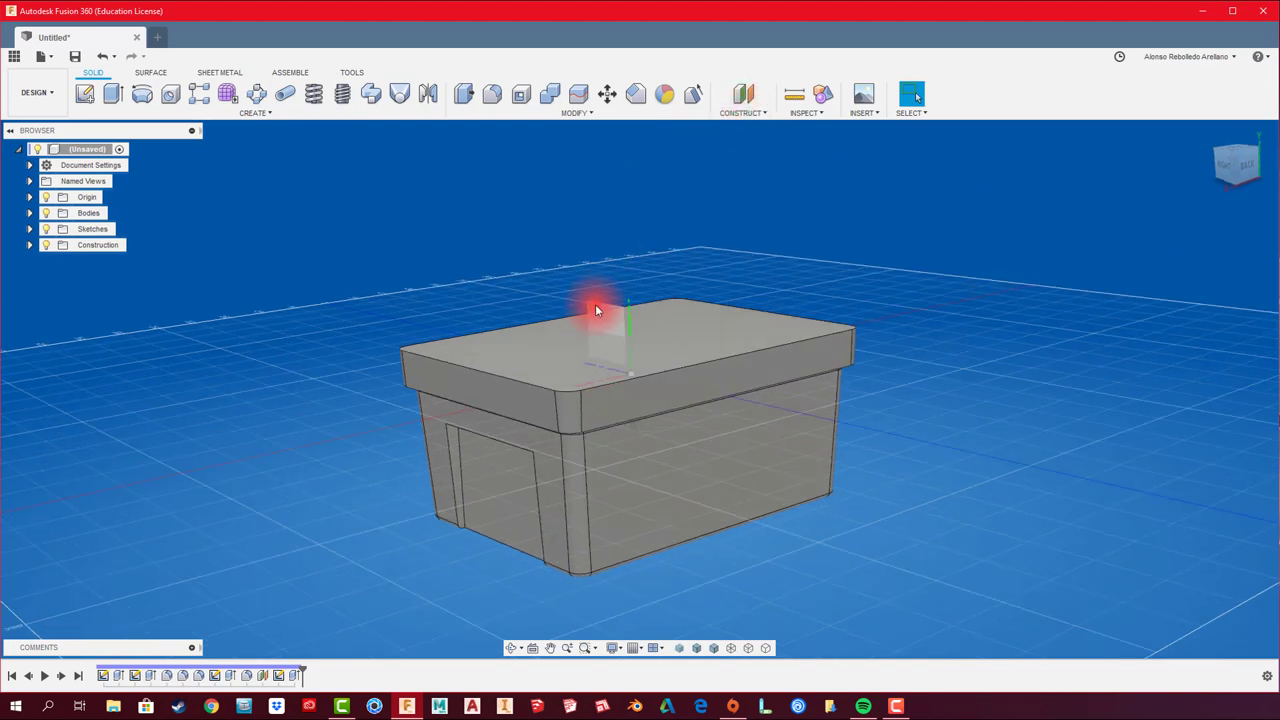
Step: Mirror the Extrude4 notch feature across the origin plane through the box centre
middle_click_drag(401, 189, 428, 97, "shift")
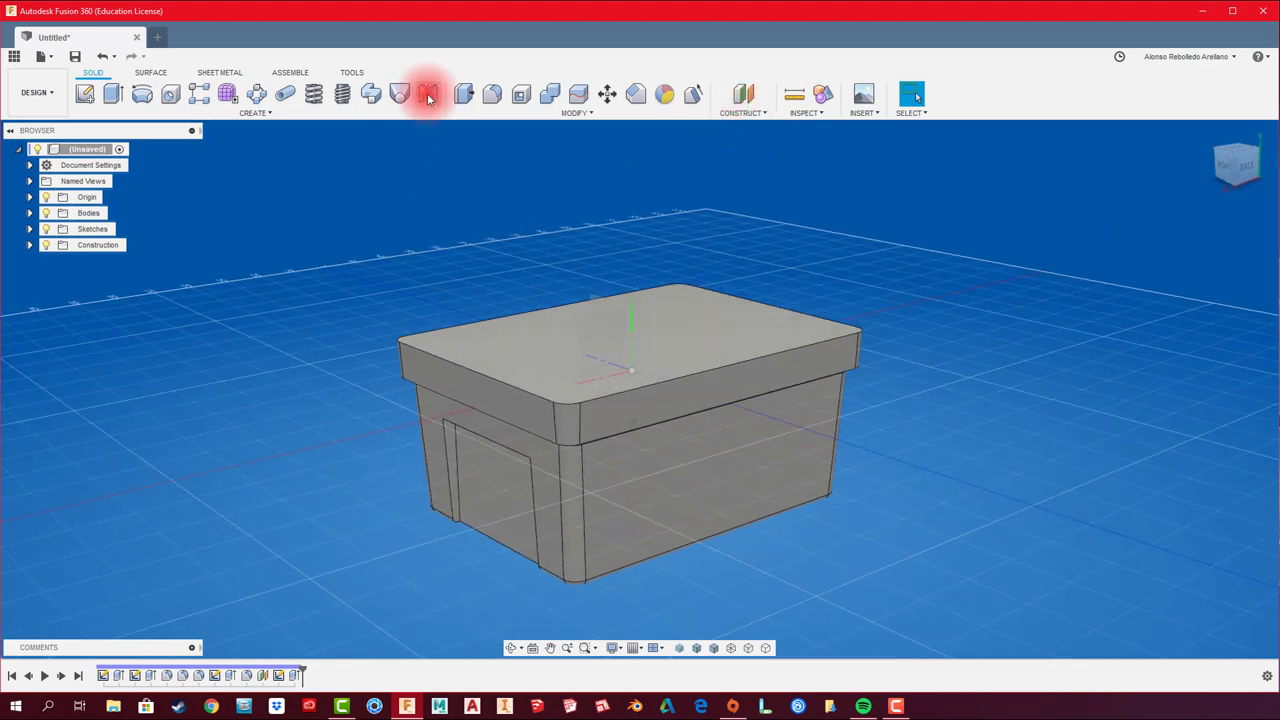
left_click(430, 95)
left_click(1241, 231)
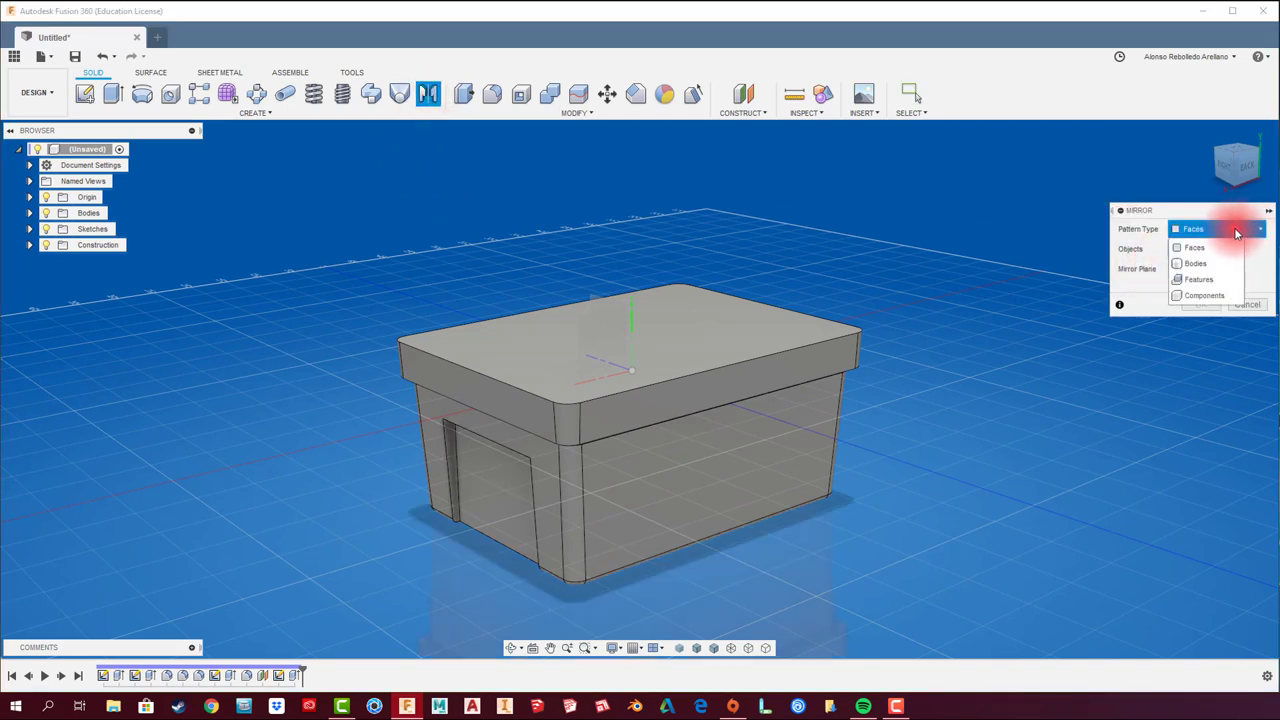
left_click(1201, 280)
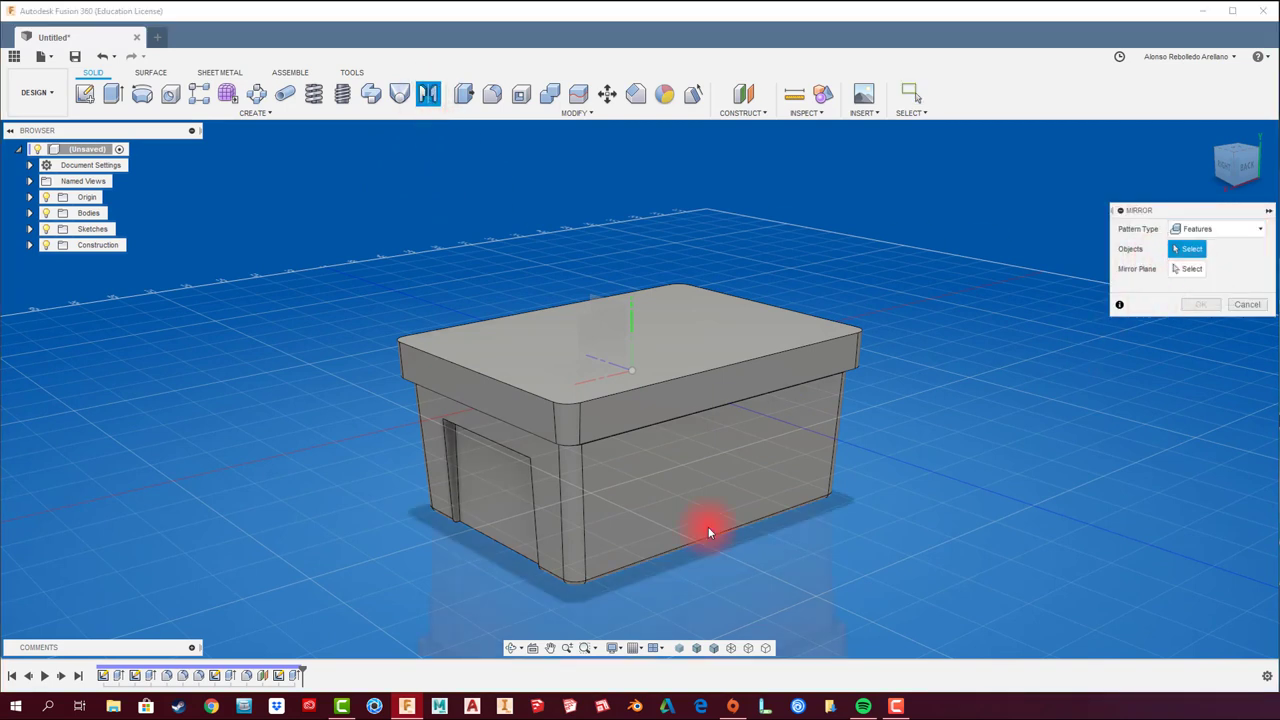
left_click(295, 676)
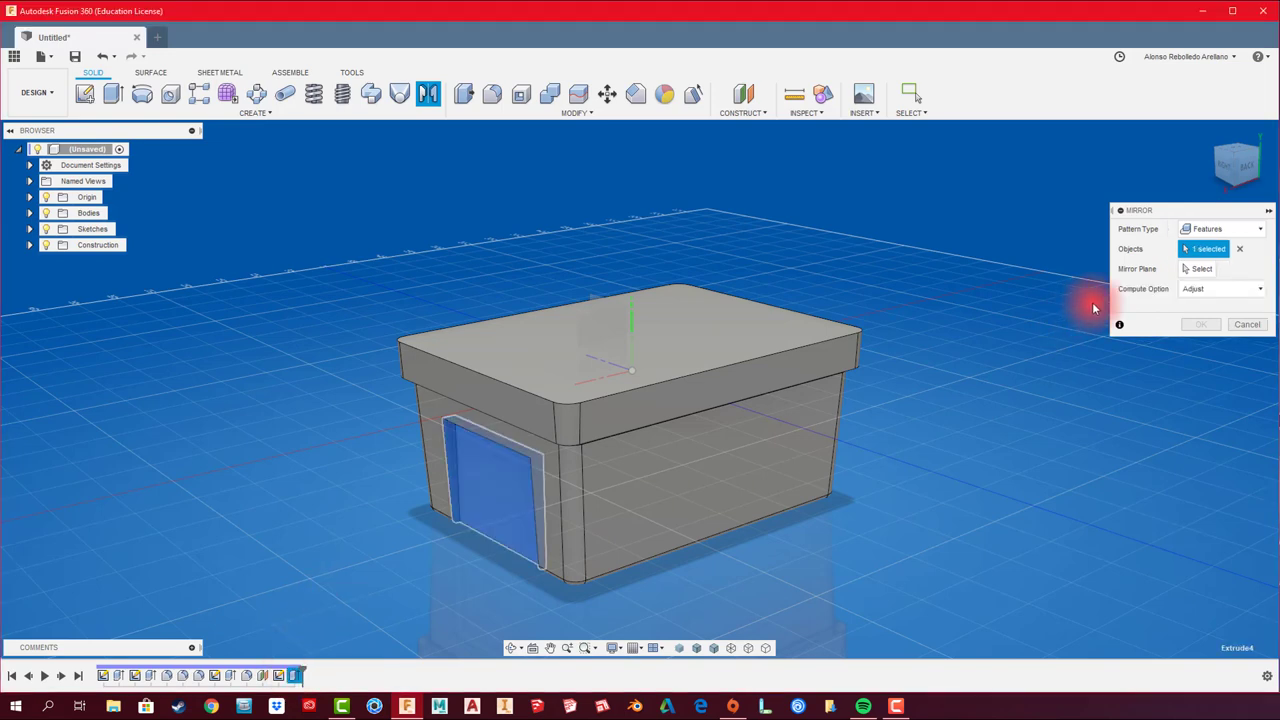
left_click(1190, 270)
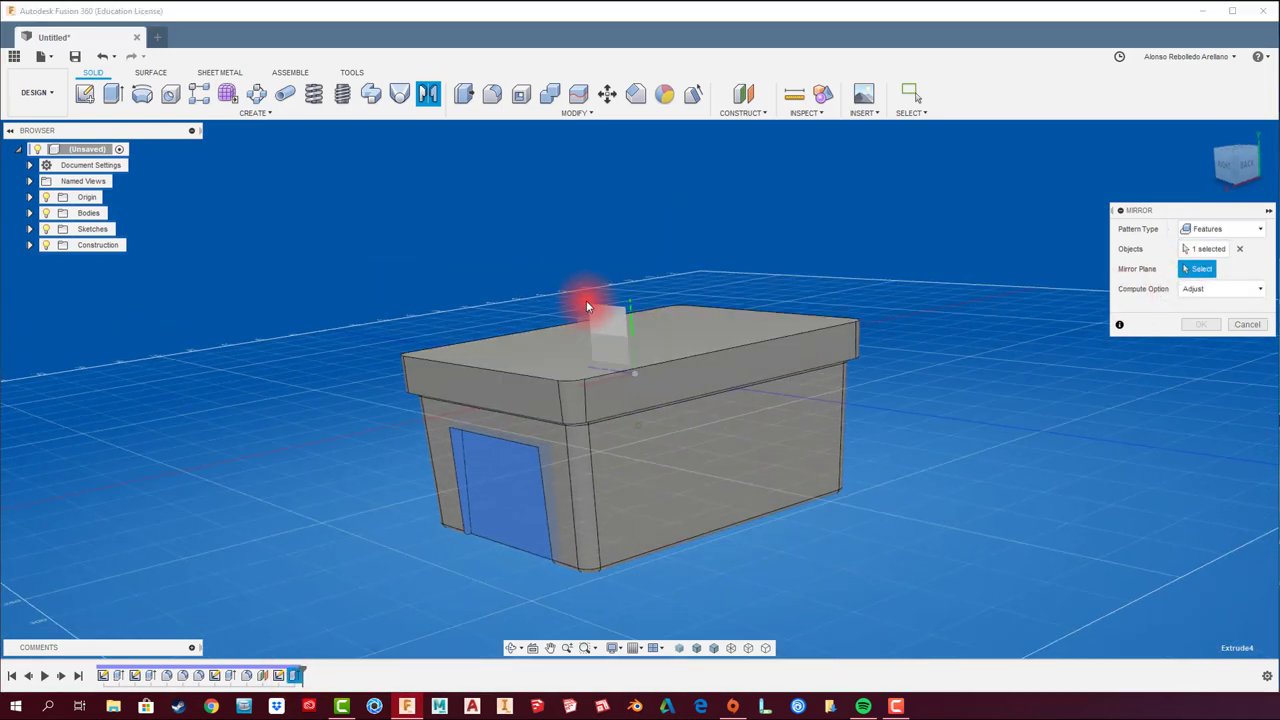
left_click(592, 306)
mouse_move(667, 319)
middle_mouse_down("shift")
mouse_move(729, 374)
mouse_move(734, 429)
mouse_move(822, 370)
middle_mouse_up("shift")
left_click(1199, 323)
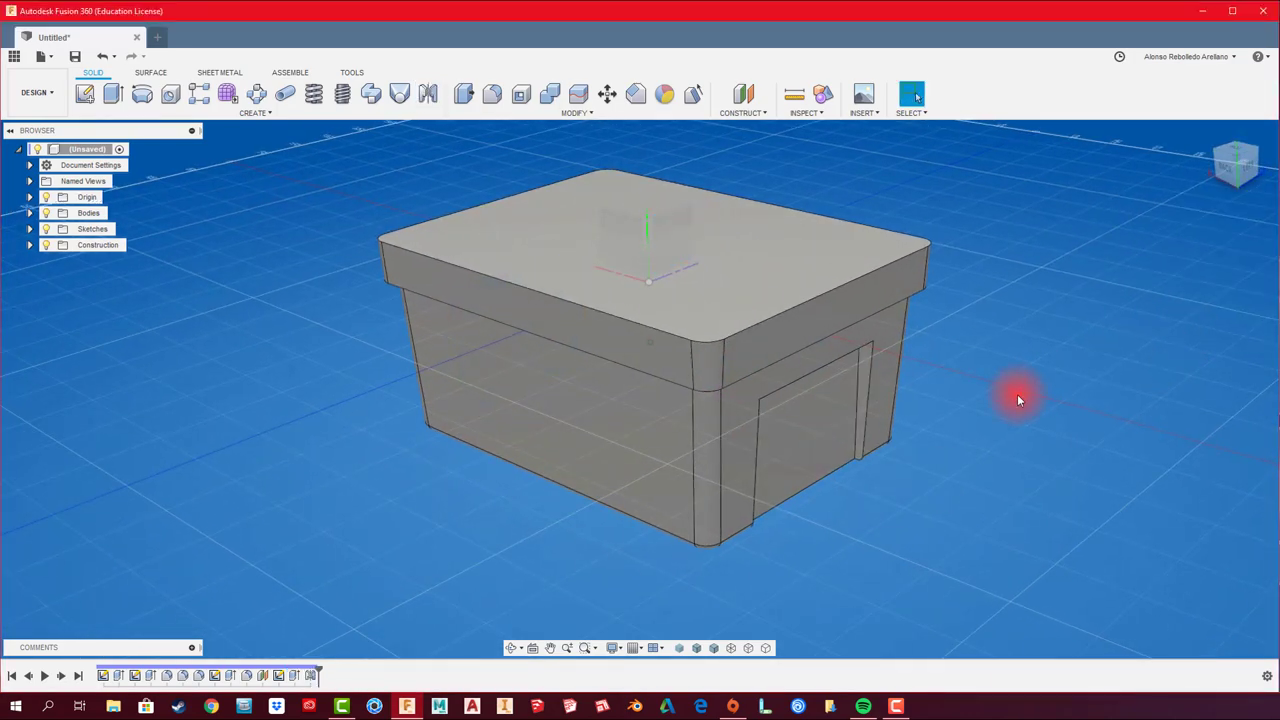
mouse_move(1017, 394)
middle_mouse_down("shift")
mouse_move(534, 286)
mouse_move(491, 203)
mouse_move(489, 102)
middle_mouse_up("shift")
Step: Apply a fillet to the notch's inner edge
left_click(491, 95)
scroll(868, 380, "up", 4)
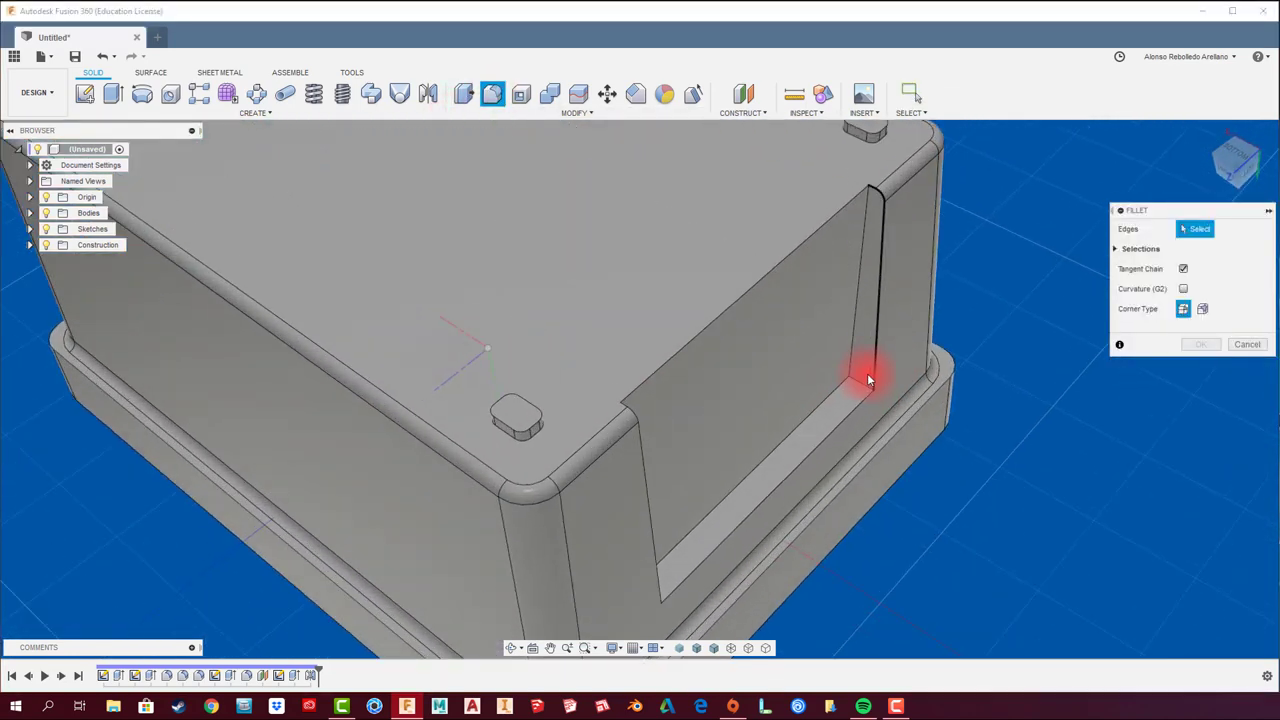
left_click(862, 386)
mouse_move(862, 386)
middle_mouse_down("shift")
mouse_move(667, 480)
mouse_move(788, 551)
middle_mouse_up("shift")
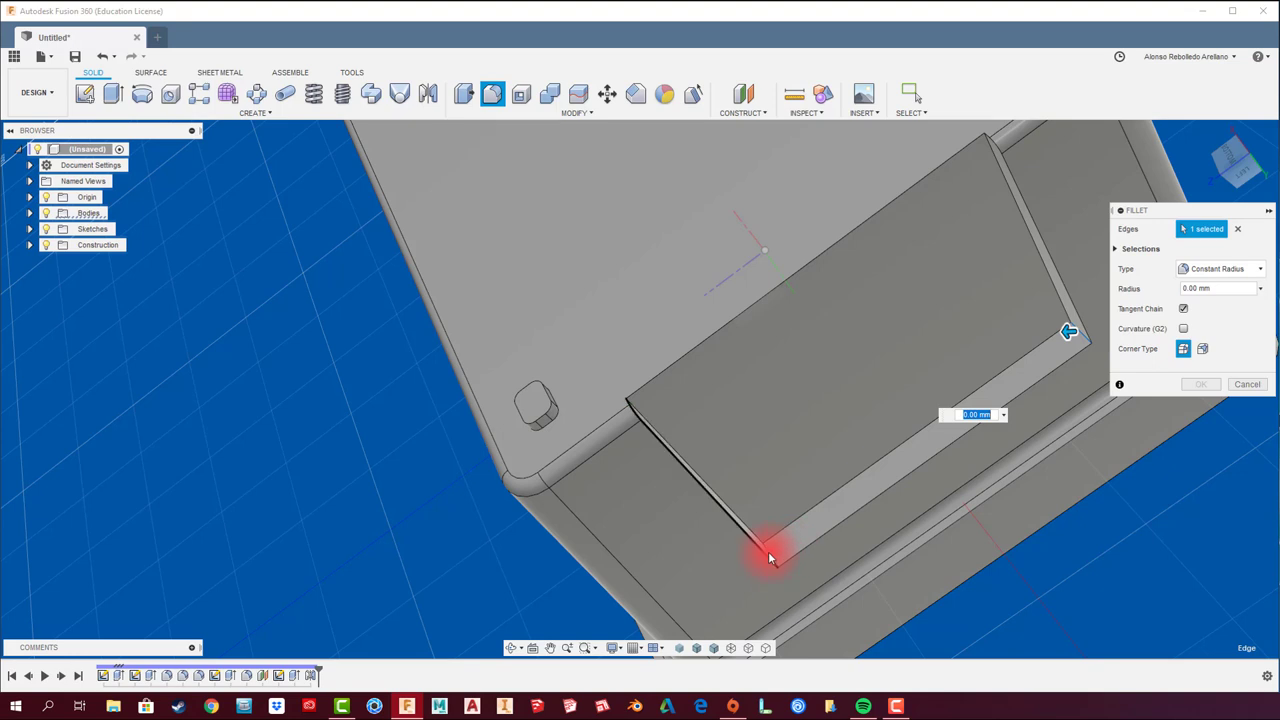
left_click_drag(773, 545, 773, 540)
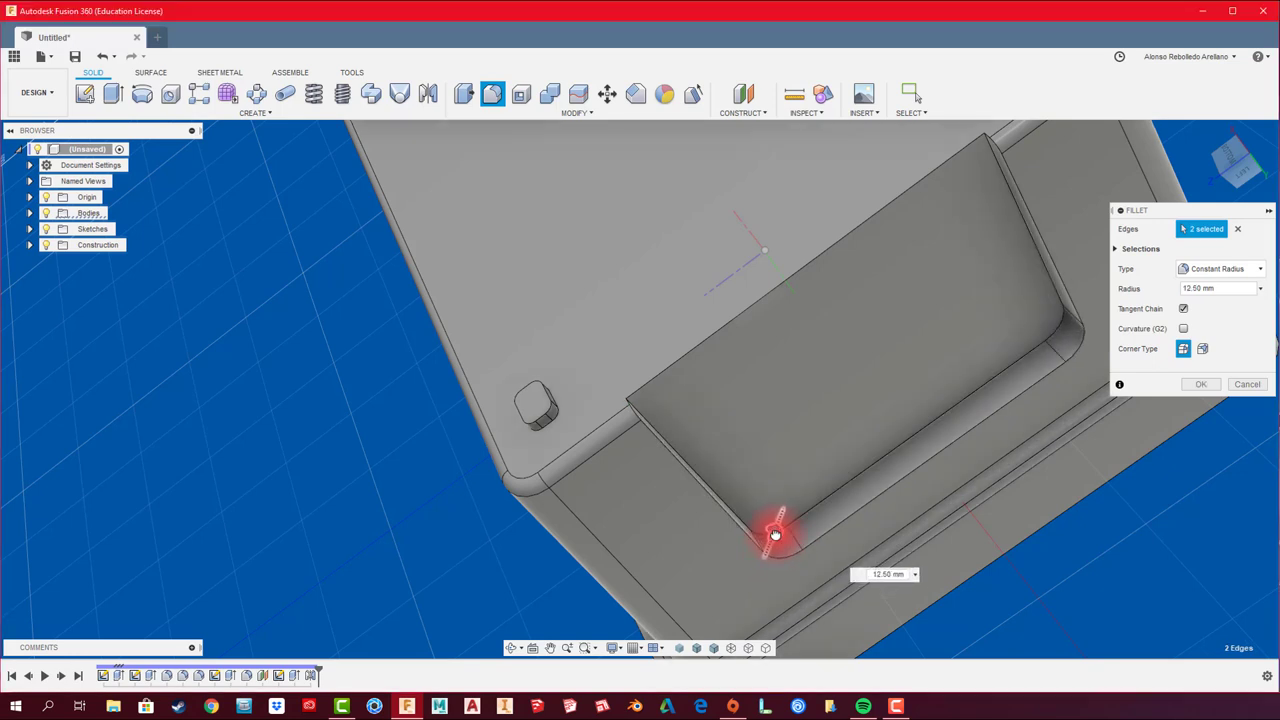
key("Tab")
left_click_drag(1233, 290, 1161, 300)
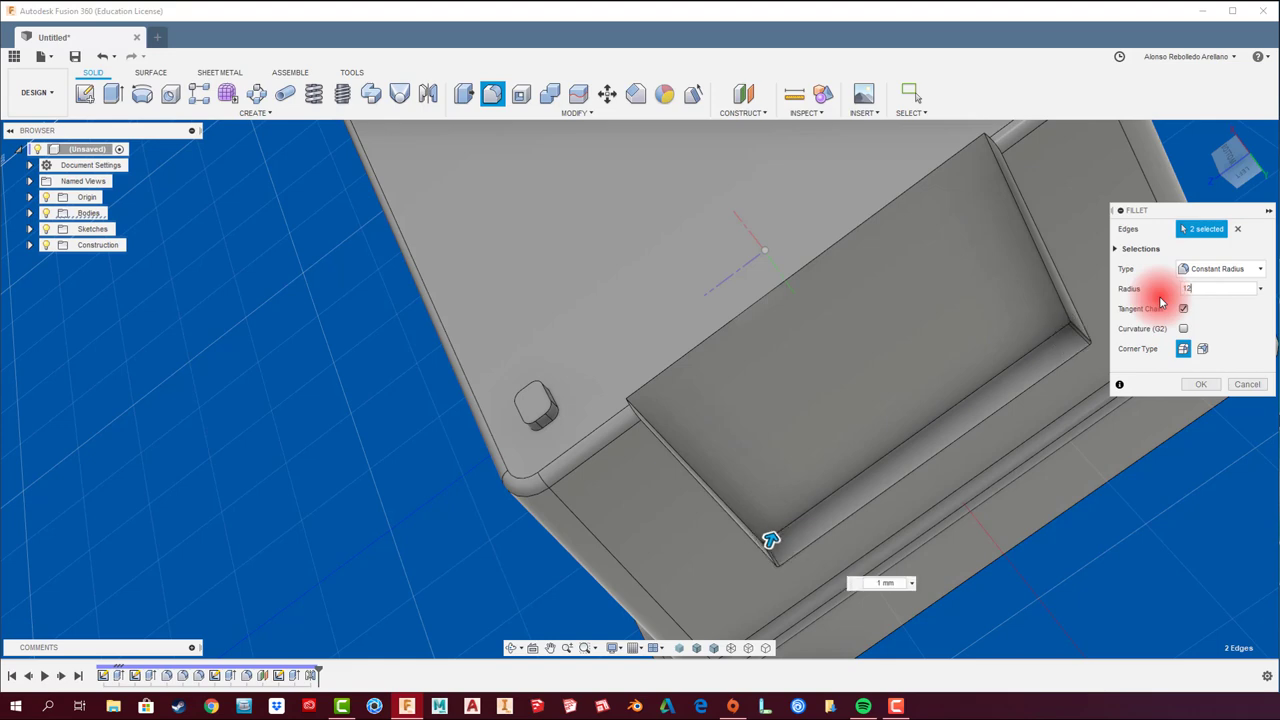
left_click(1197, 386)
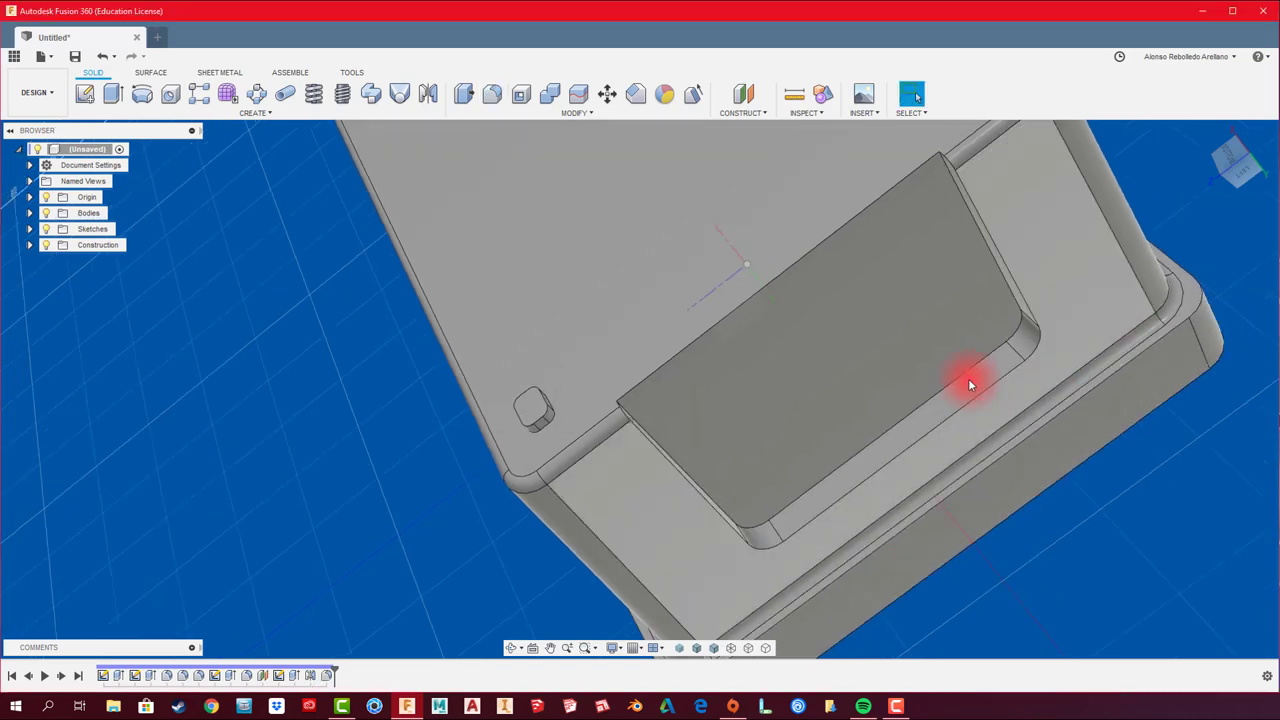
mouse_move(968, 378)
middle_mouse_down("shift")
mouse_move(630, 243)
mouse_move(594, 257)
middle_mouse_up("shift")
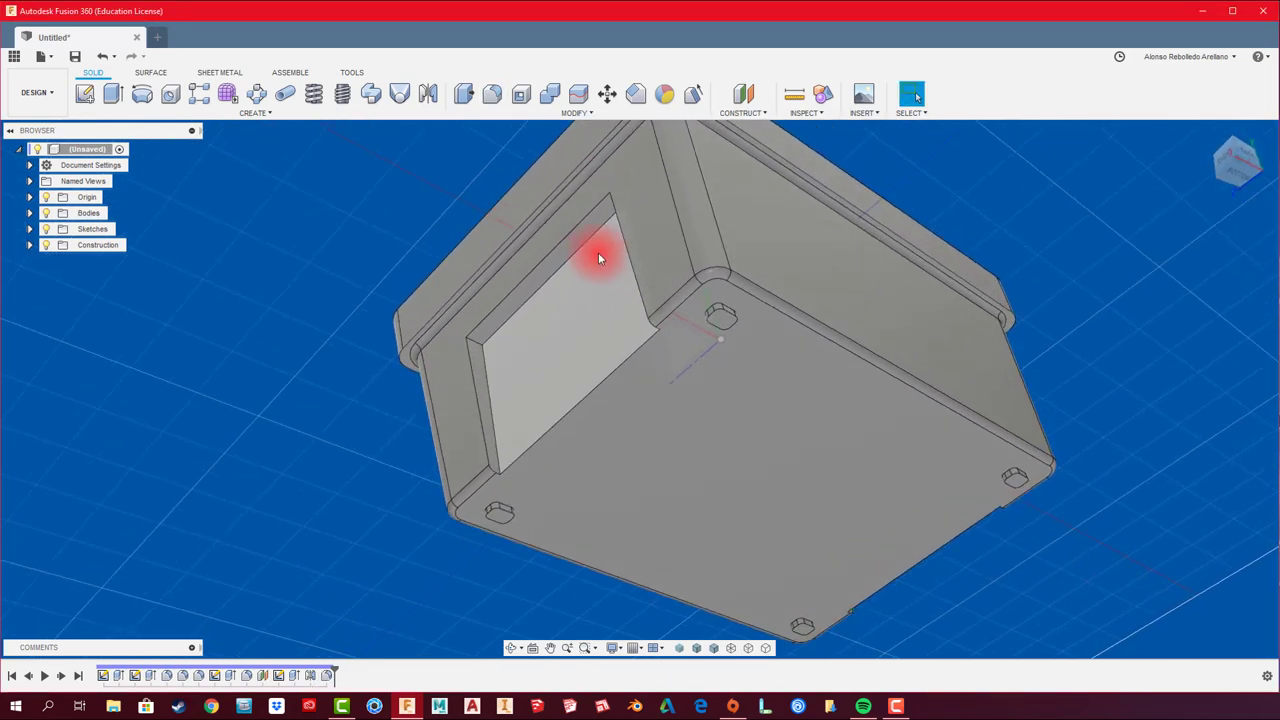
scroll(571, 229, "up", 3)
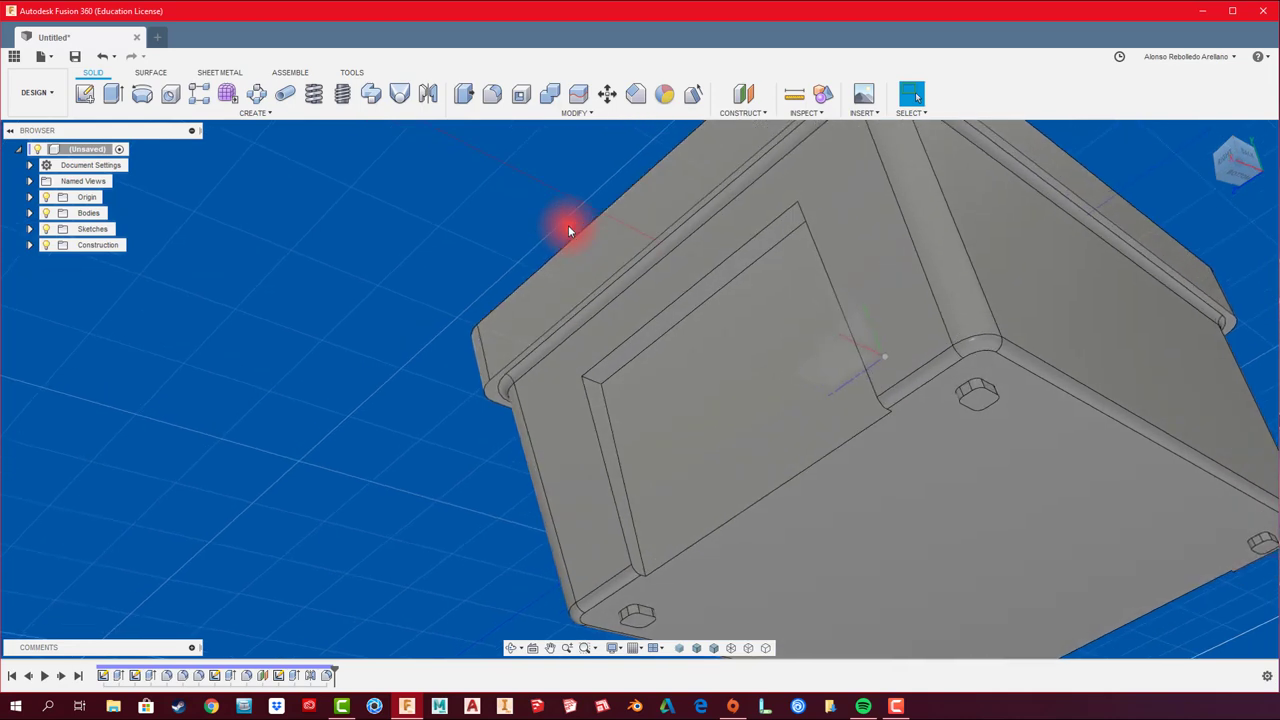
Step: Fillet the notch's two inner corner edges with a 12 mm radius
left_click(494, 94)
scroll(603, 387, "up", 3)
scroll(595, 380, "up", 1)
left_click(590, 377)
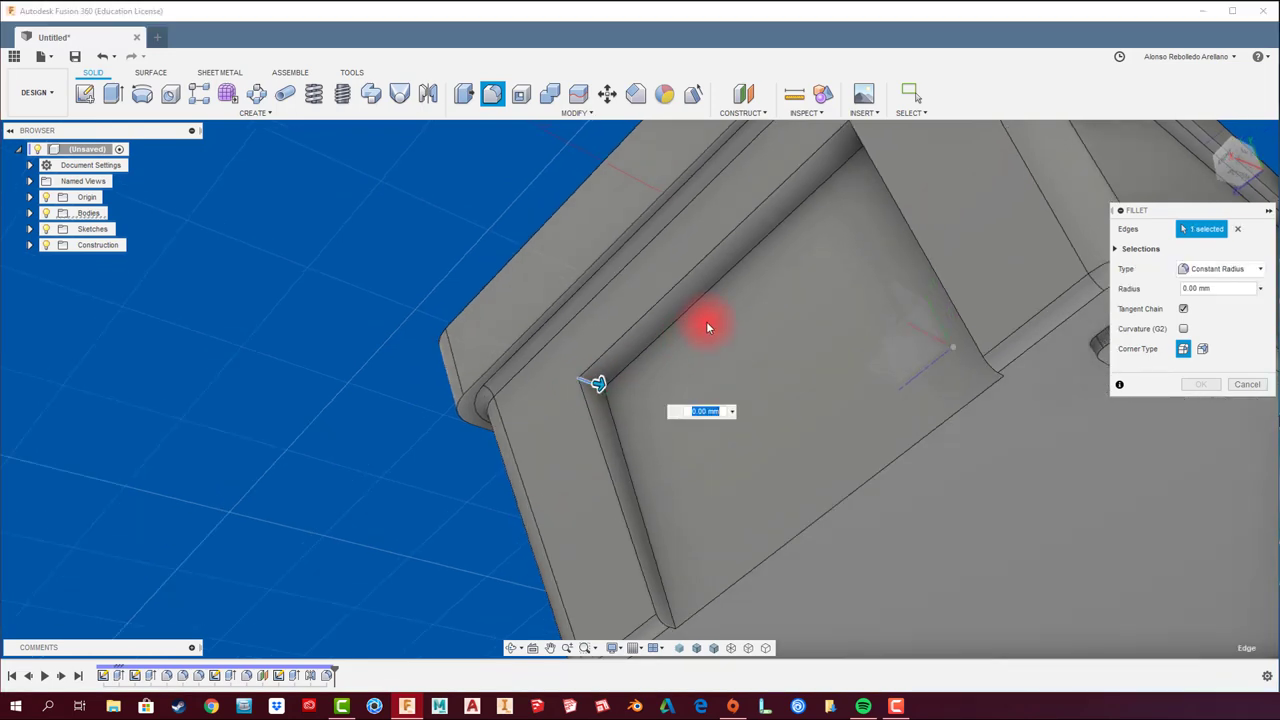
middle_click_drag(706, 323, 729, 229, "shift")
left_click(724, 232)
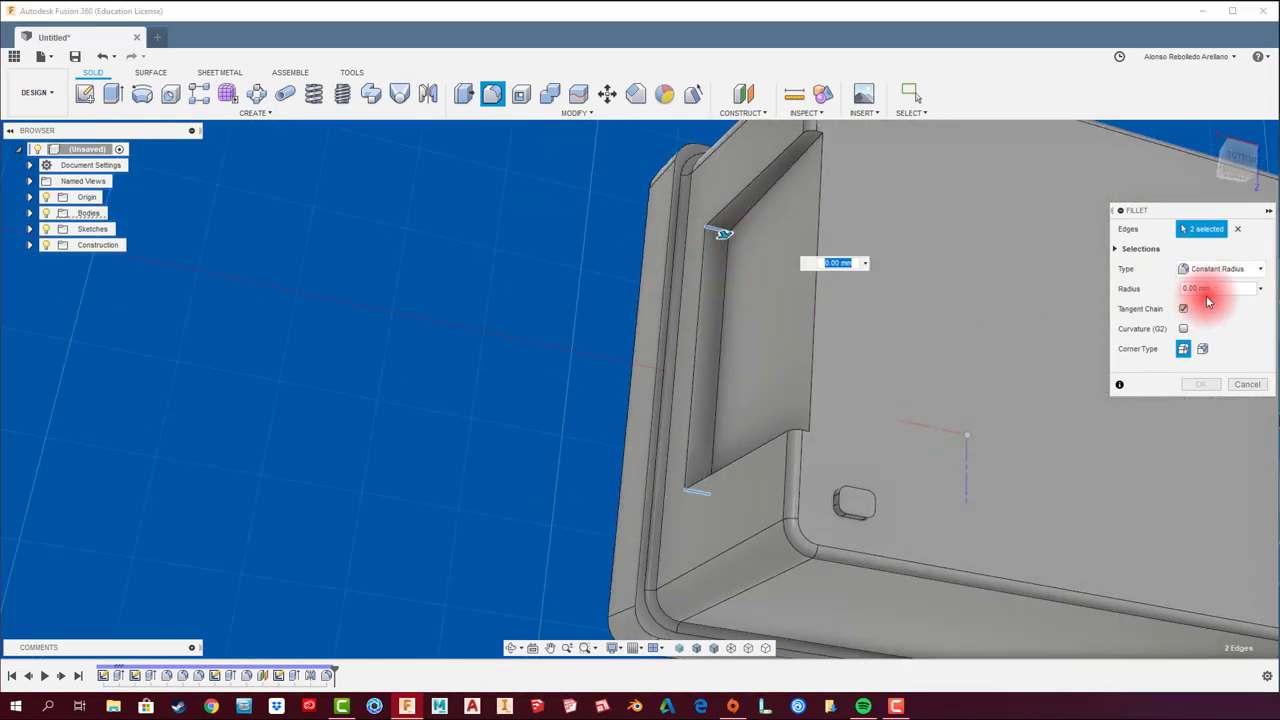
left_click_drag(1208, 295, 1163, 291)
type("12")
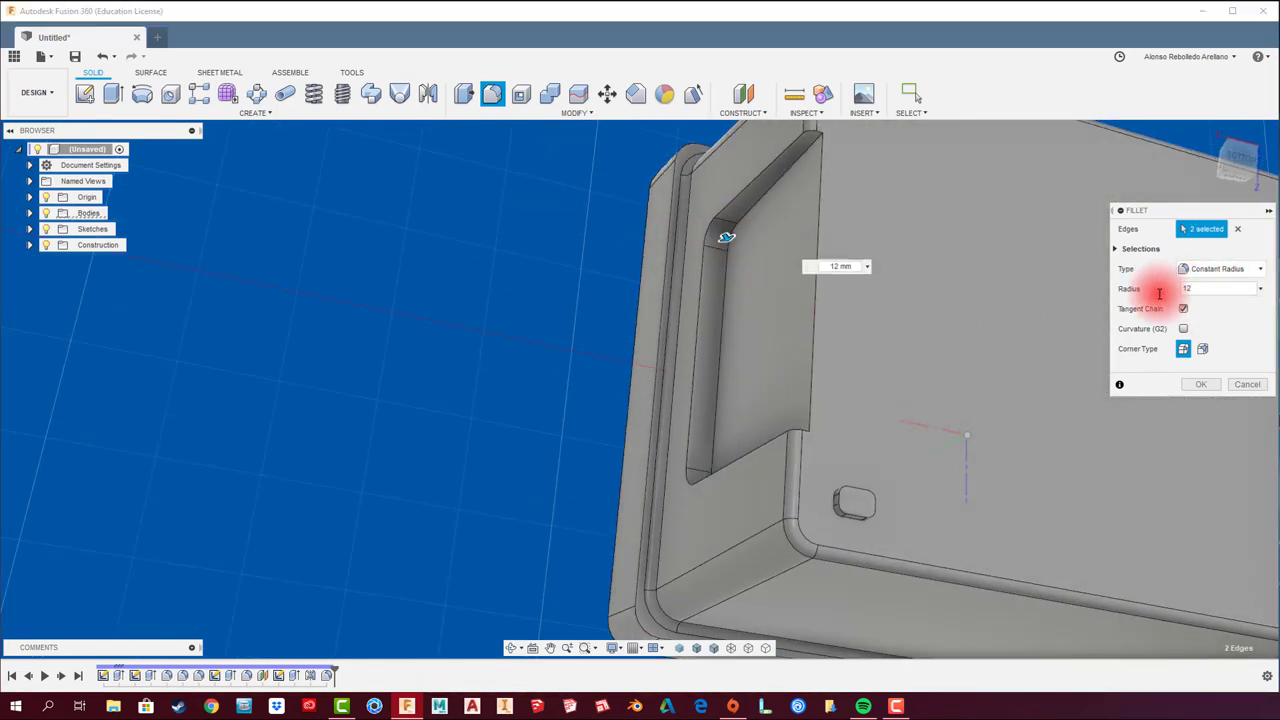
left_click(1192, 394)
mouse_move(1012, 380)
middle_mouse_down("shift")
mouse_move(851, 345)
mouse_move(530, 117)
middle_mouse_up("shift")
Step: Fillet the edge chain around the first pocket's rim
left_click(511, 104)
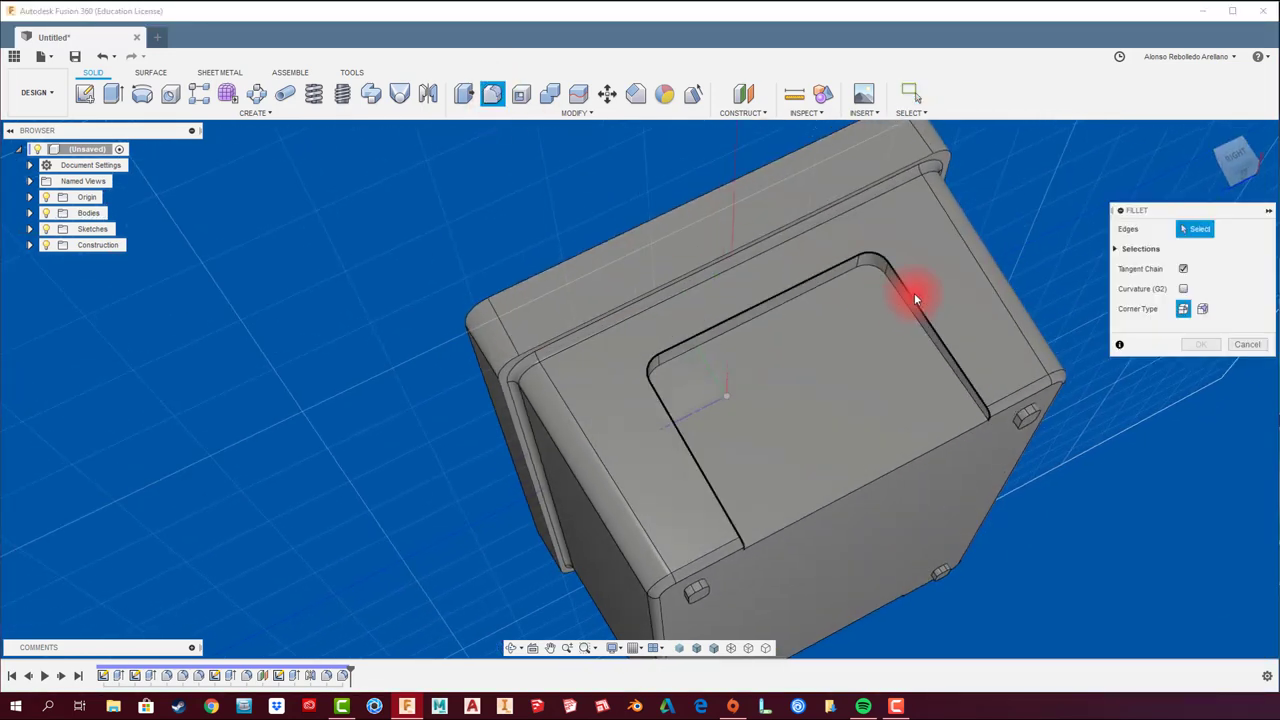
left_click(912, 296)
type("3")
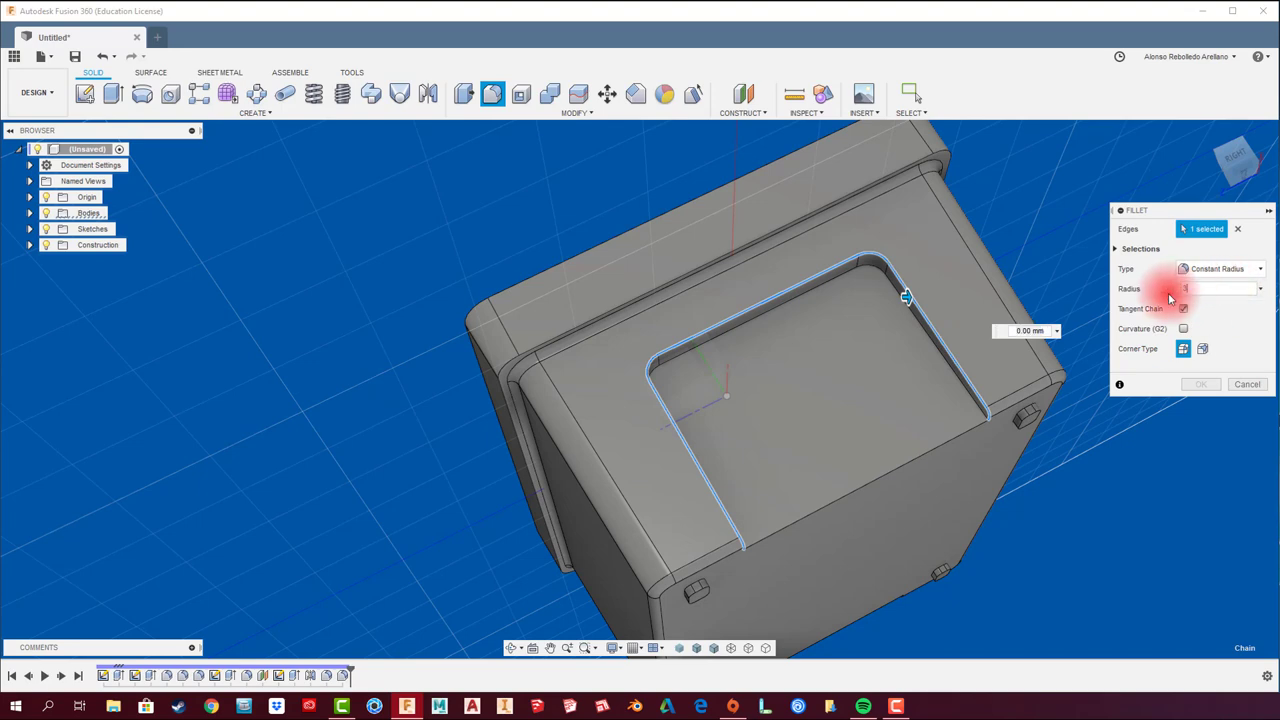
left_click(1200, 384)
scroll(945, 423, "up", 3)
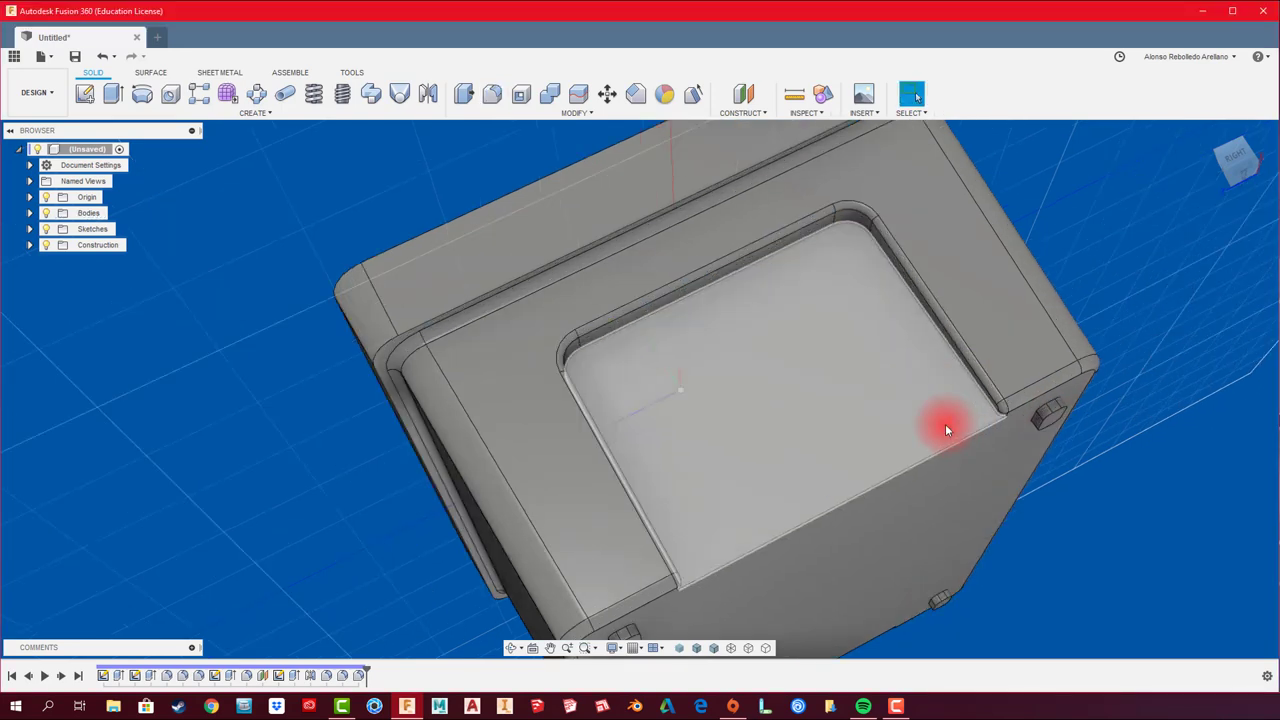
scroll(945, 420, "up", 2)
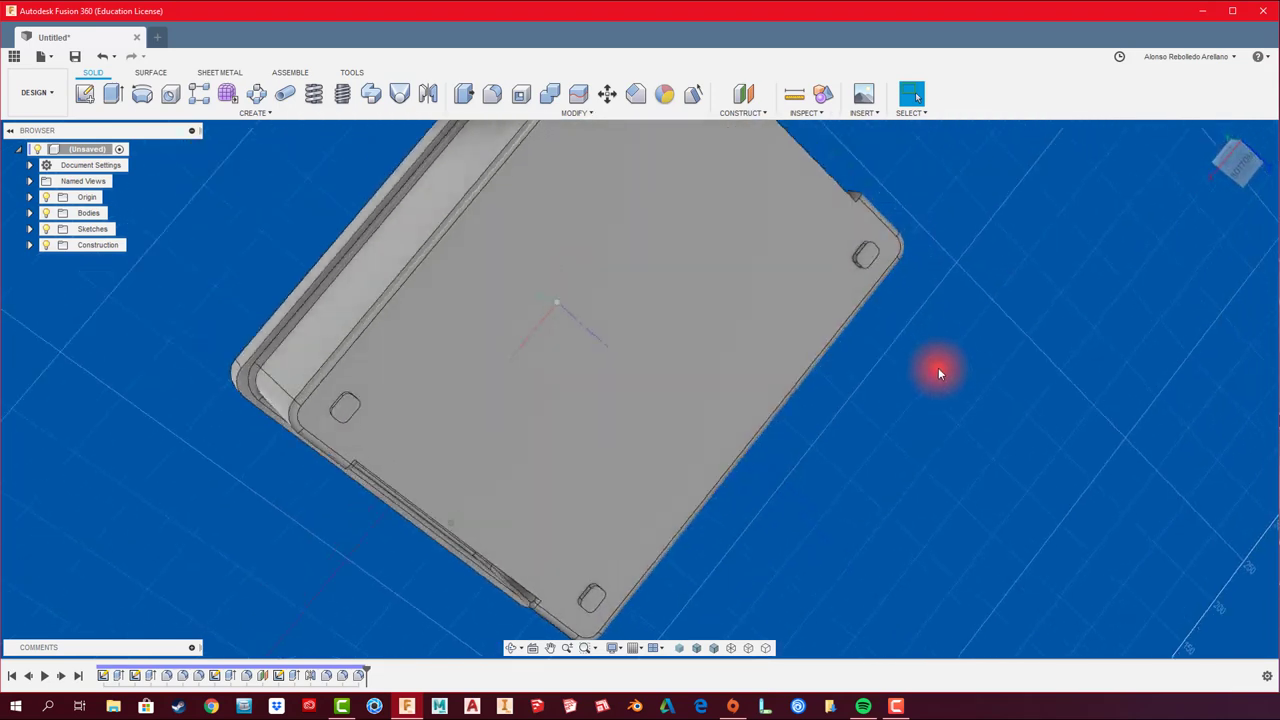
mouse_move(943, 409)
middle_mouse_down("shift")
mouse_move(616, 222)
mouse_move(543, 163)
mouse_move(497, 98)
middle_mouse_up("shift")
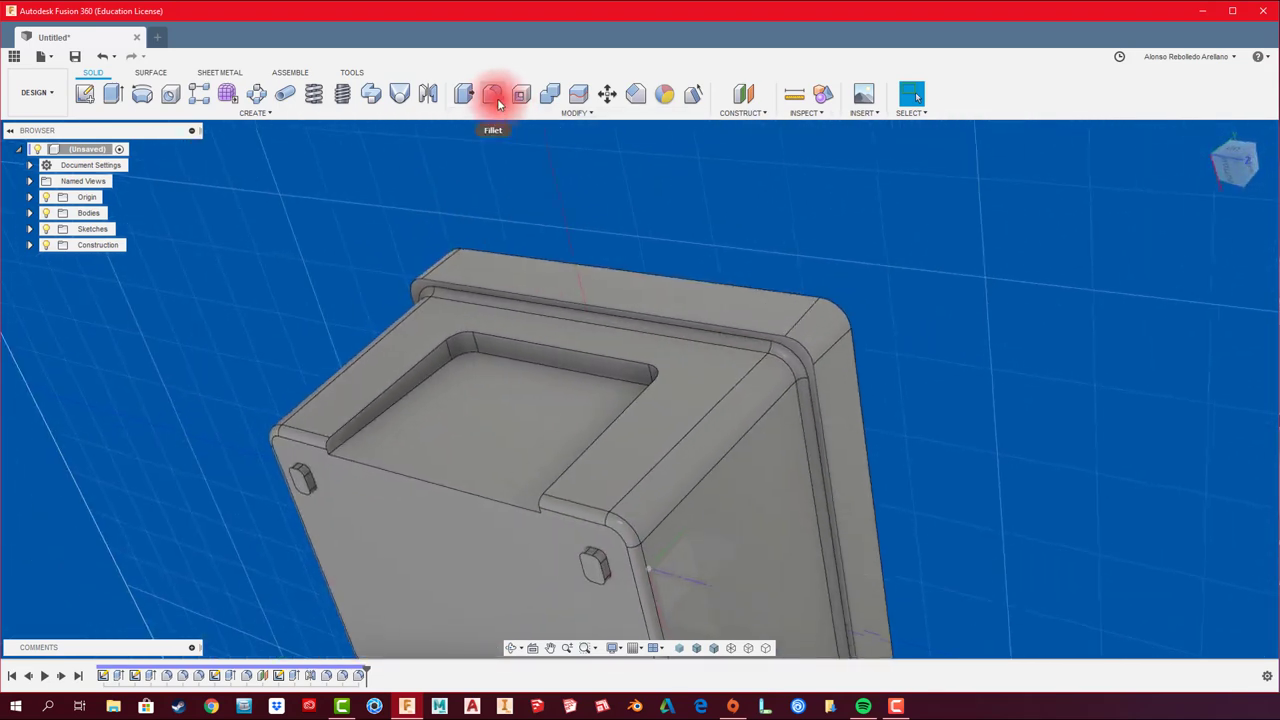
Step: Fillet the second pocket's rim edge chain at 3 mm
left_click(492, 94)
left_click(436, 351)
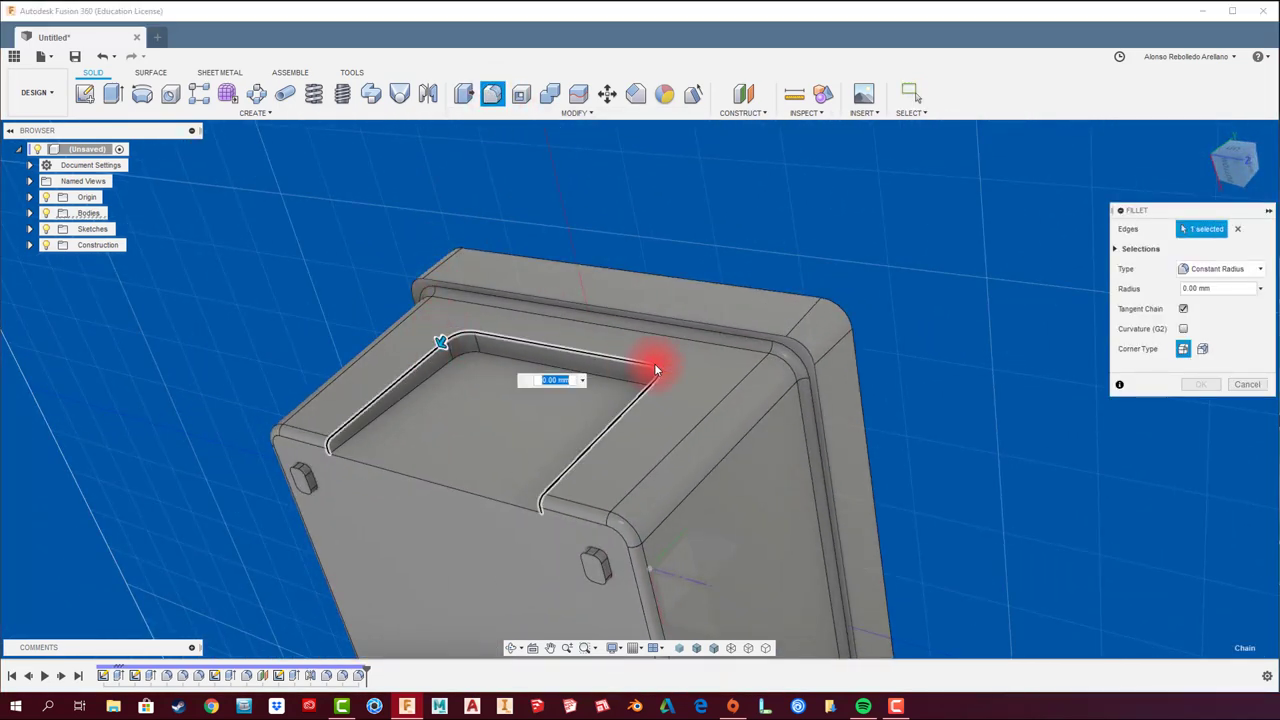
type("3")
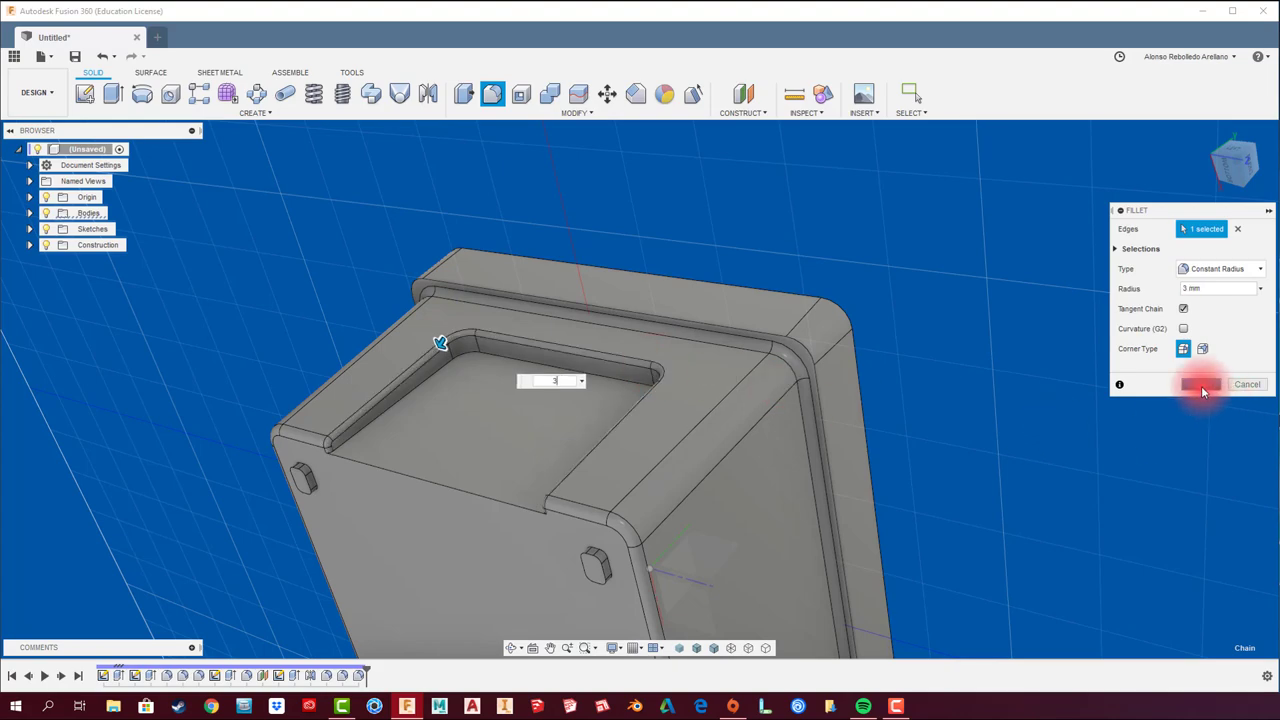
left_click(1201, 386)
mouse_move(1014, 396)
middle_mouse_down("shift")
mouse_move(956, 294)
mouse_move(881, 215)
mouse_move(848, 120)
middle_mouse_up("shift")
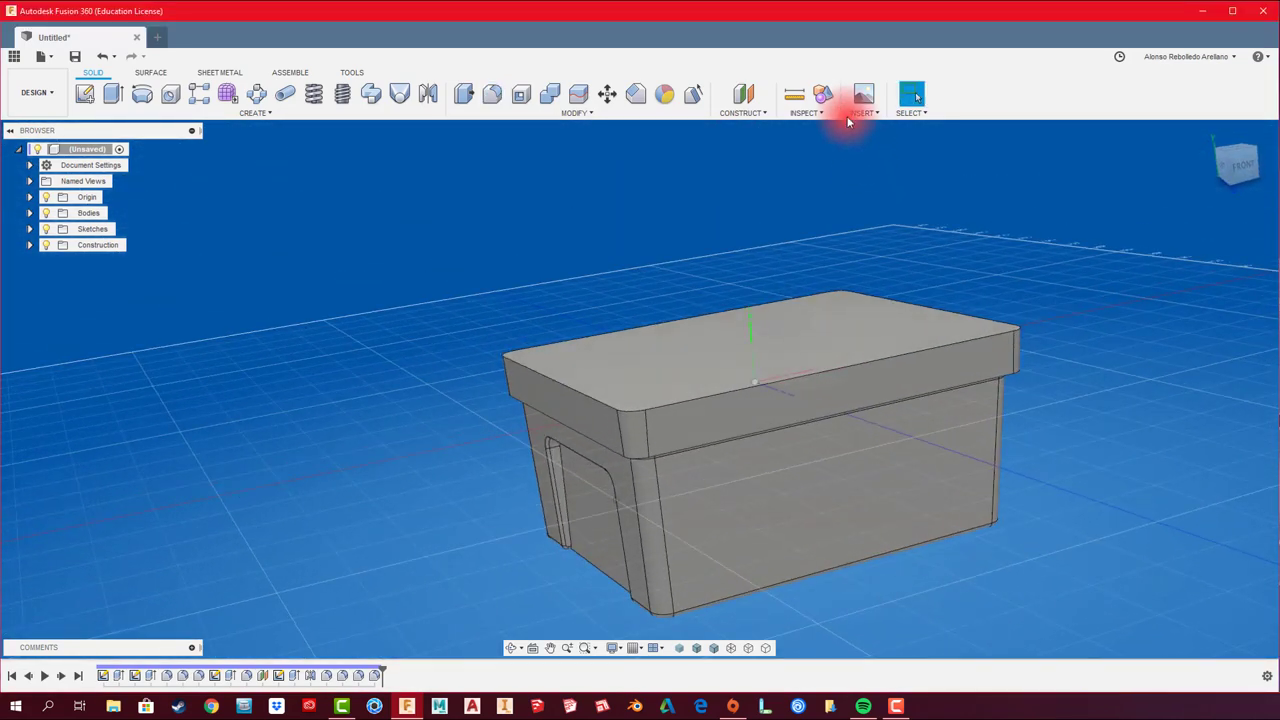
Step: Tint the body purple with Component Color Cycling and inspect the box
left_click(822, 93)
mouse_move(807, 160)
middle_mouse_down("shift")
mouse_move(694, 243)
mouse_move(431, 257)
middle_mouse_up("shift")
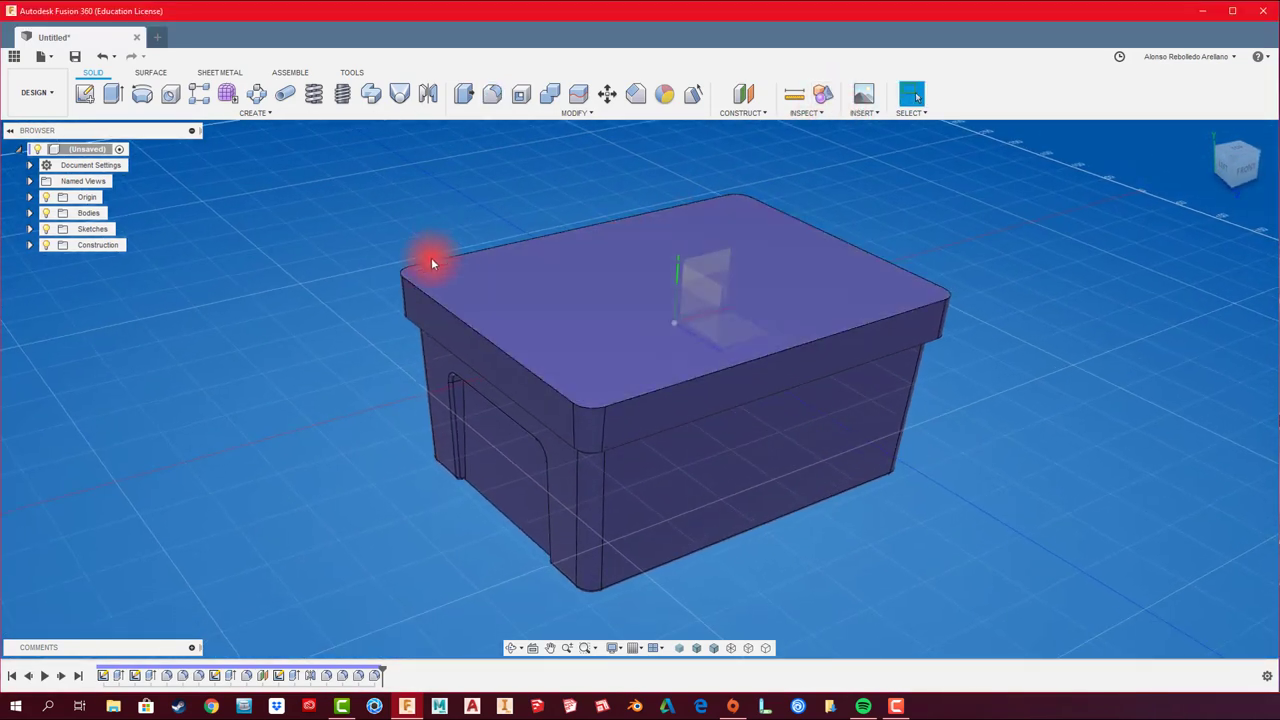
middle_click_drag(371, 369, 371, 363, "shift")
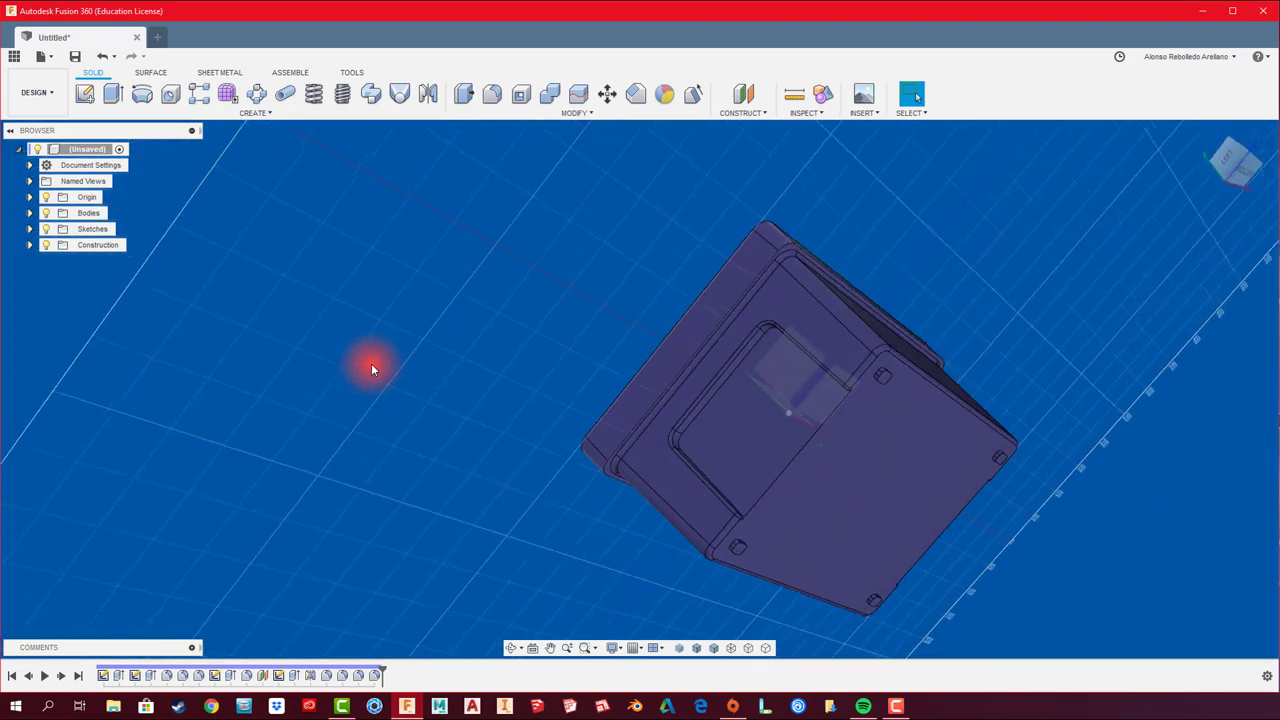
scroll(738, 235, "up", 5)
mouse_move(738, 235)
middle_mouse_down("shift")
mouse_move(681, 271)
mouse_move(590, 286)
mouse_move(674, 478)
mouse_move(600, 434)
middle_mouse_up("shift")
Step: Offset a construction plane -250 mm from the XY plane beside the box's opposite end
middle_click_drag(615, 479, 682, 456, "shift")
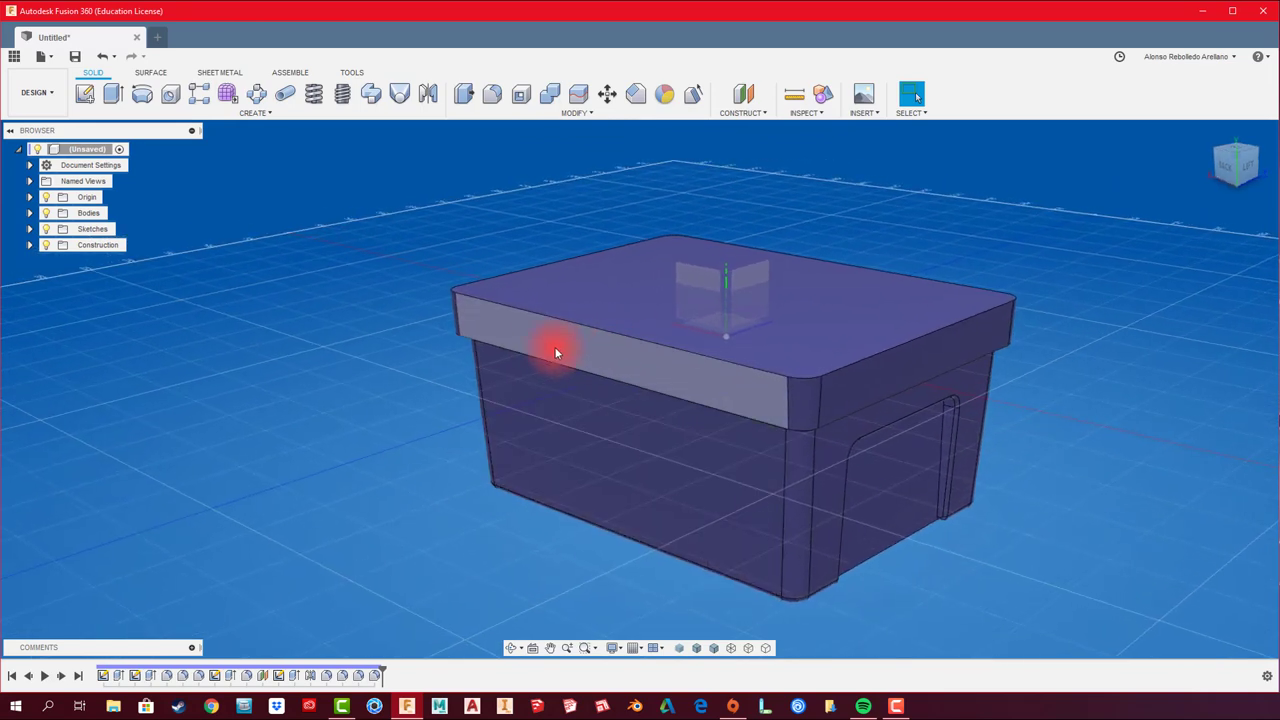
mouse_move(551, 351)
middle_mouse_down("shift")
mouse_move(531, 251)
mouse_move(543, 240)
middle_mouse_up("shift")
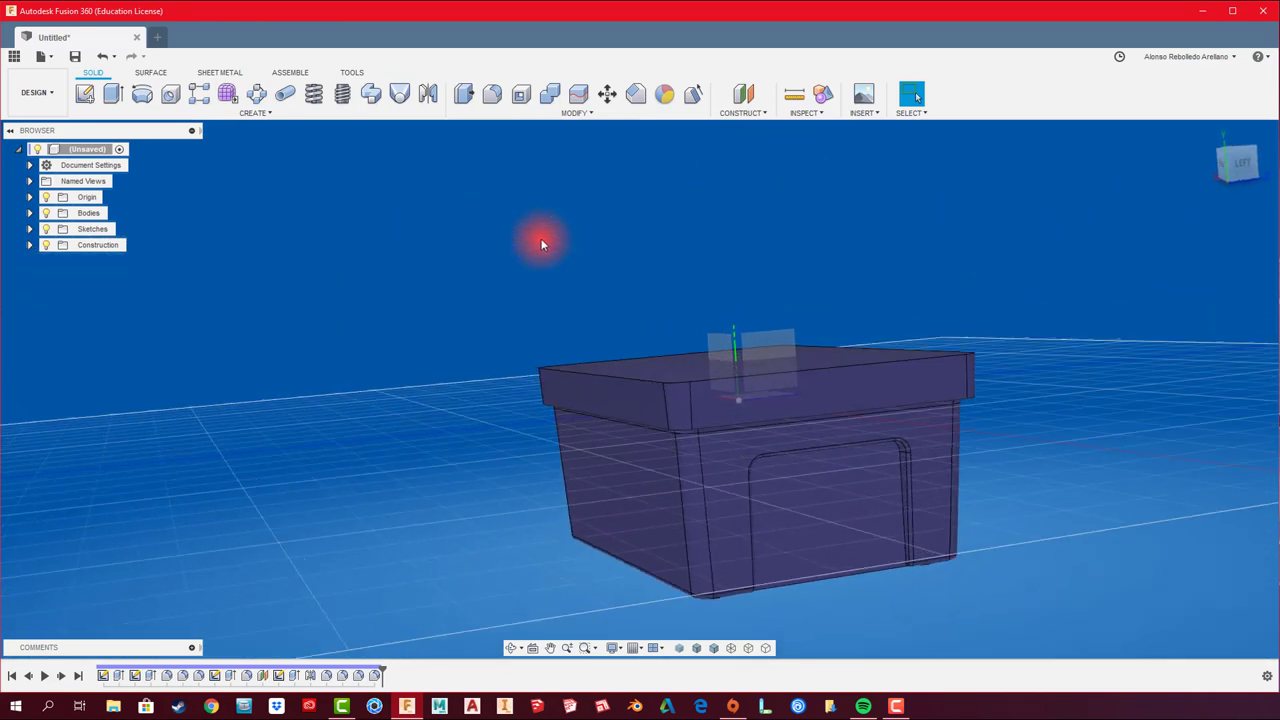
left_click(748, 96)
left_click(728, 349)
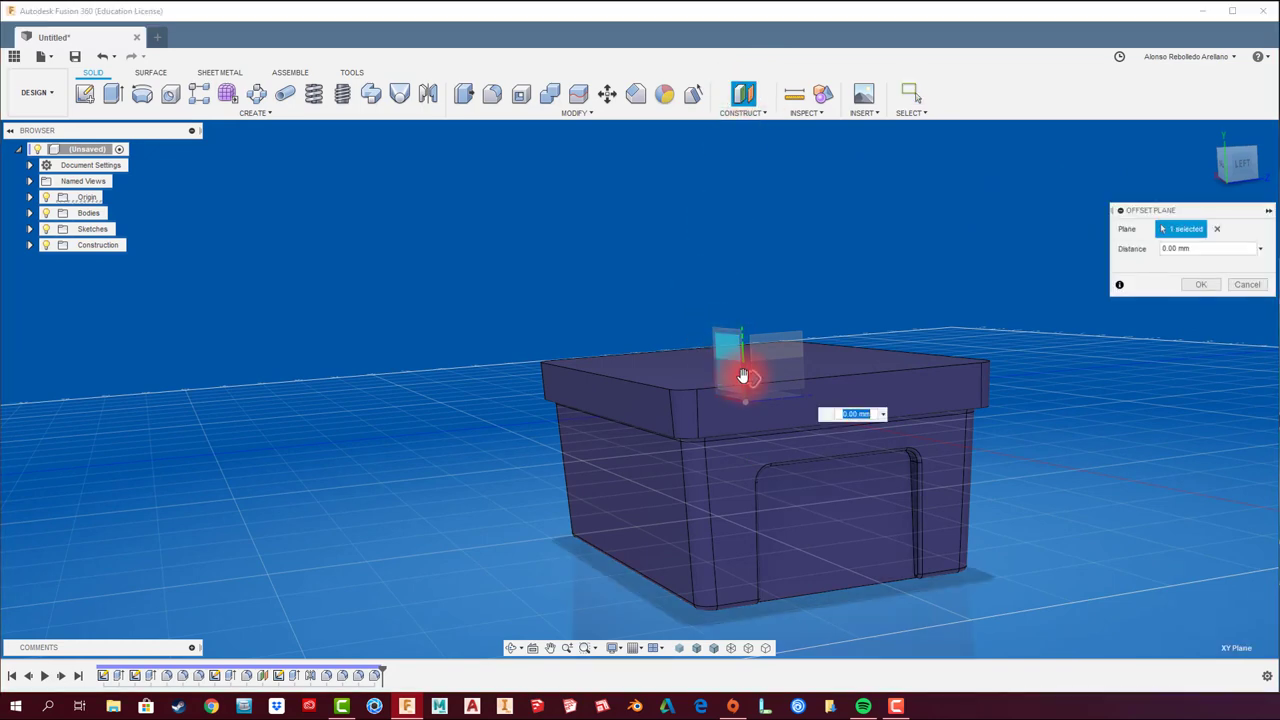
mouse_move(743, 371)
left_mouse_down()
mouse_move(679, 392)
mouse_move(514, 405)
left_mouse_up()
mouse_move(514, 405)
middle_mouse_down("shift")
mouse_move(538, 368)
mouse_move(523, 355)
mouse_move(530, 340)
middle_mouse_up("shift")
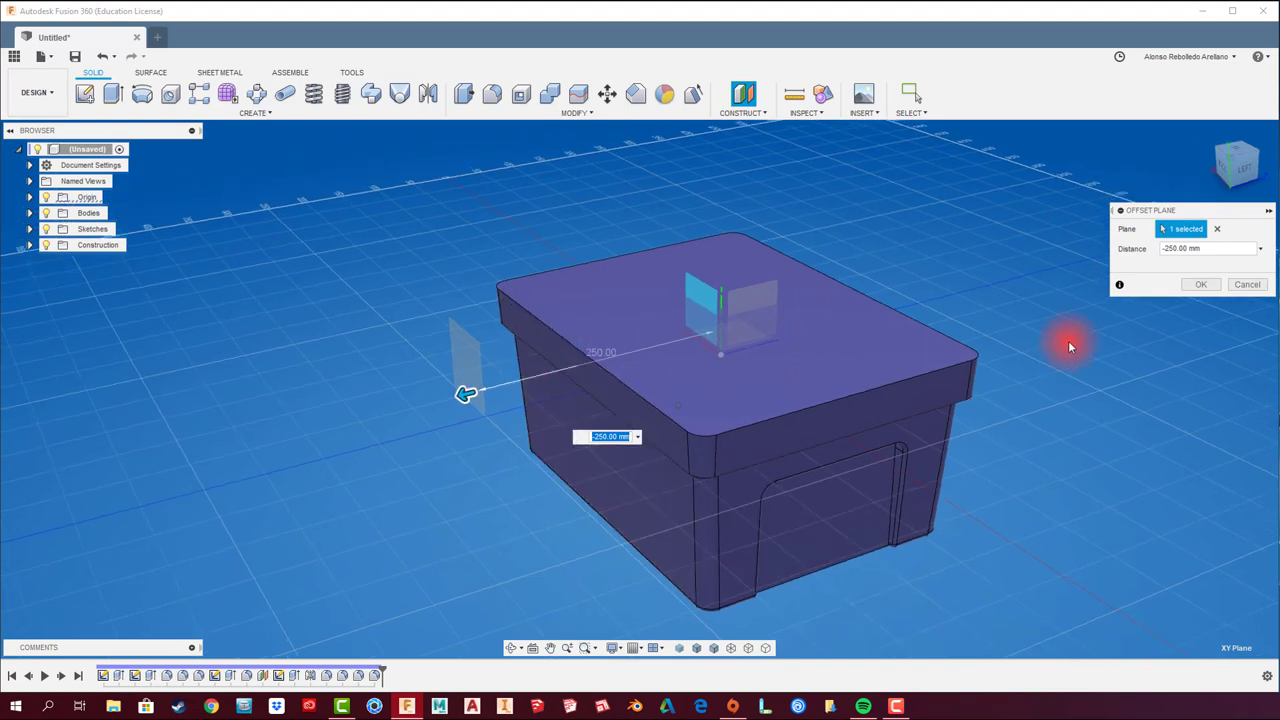
left_click(1215, 286)
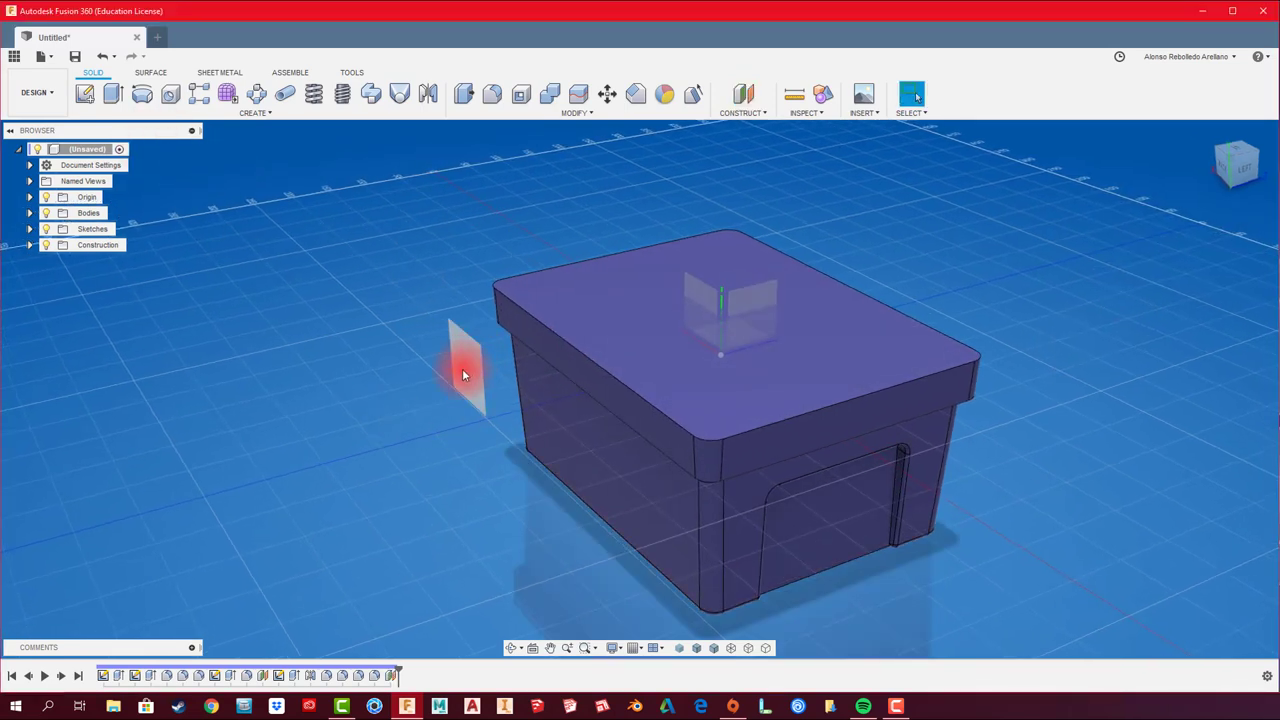
Step: Draw a centre rectangle from the origin on the -250 mm offset plane
left_click(84, 93)
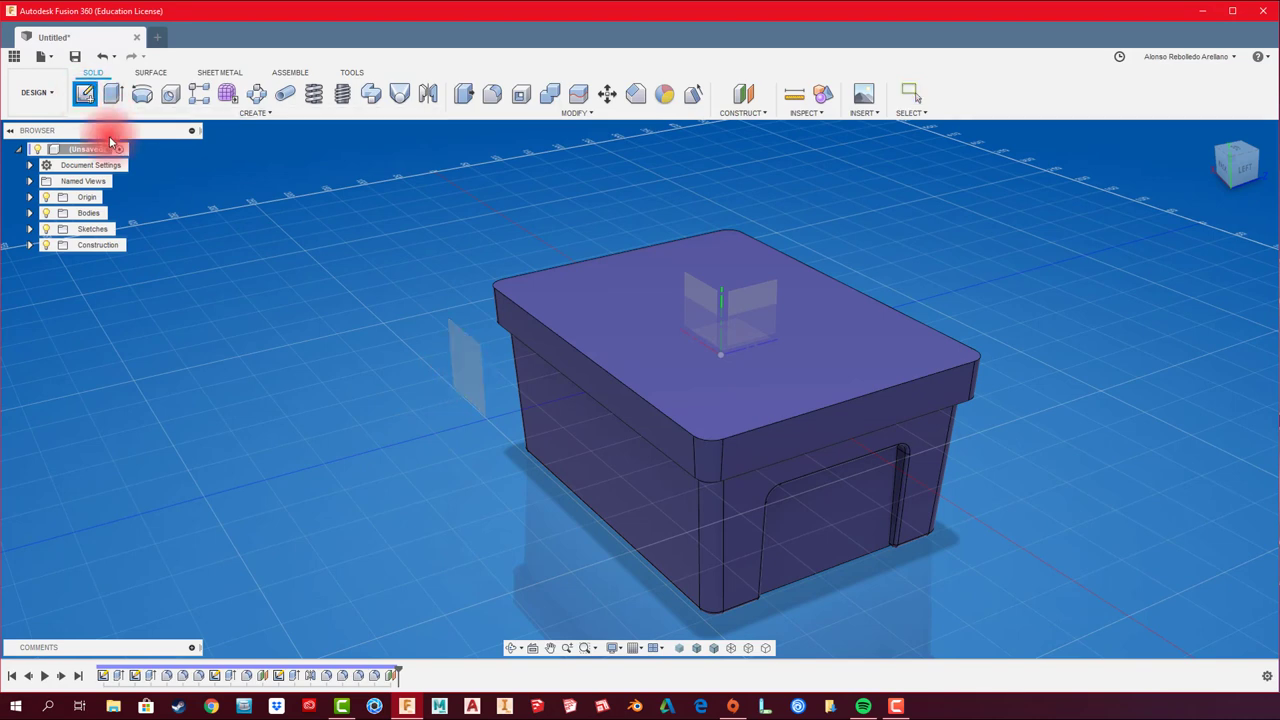
left_click(458, 356)
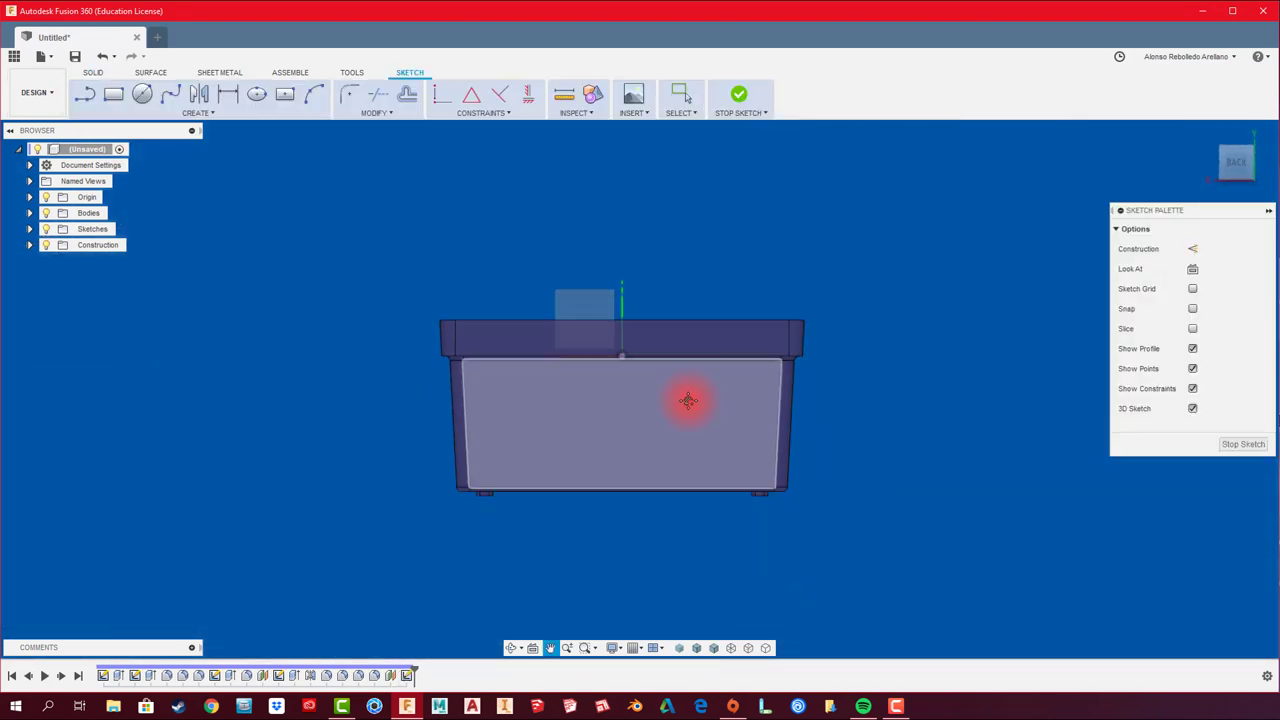
left_click(287, 96)
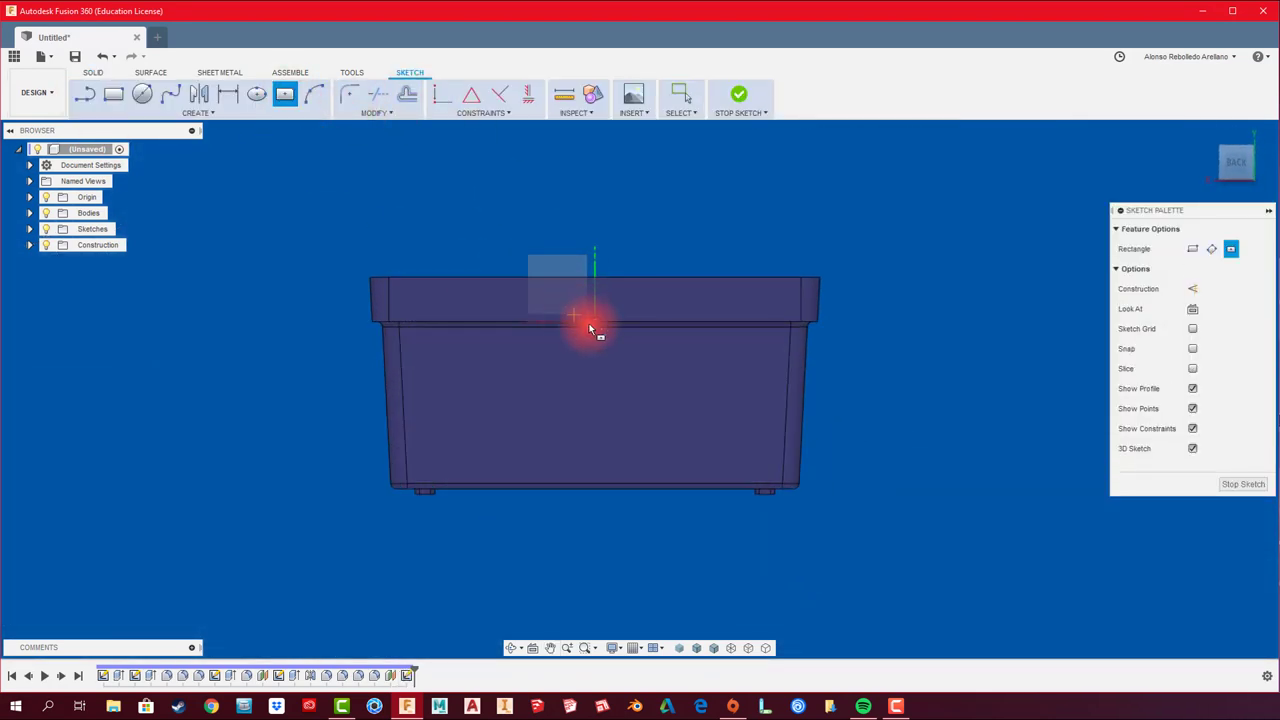
left_click(595, 321)
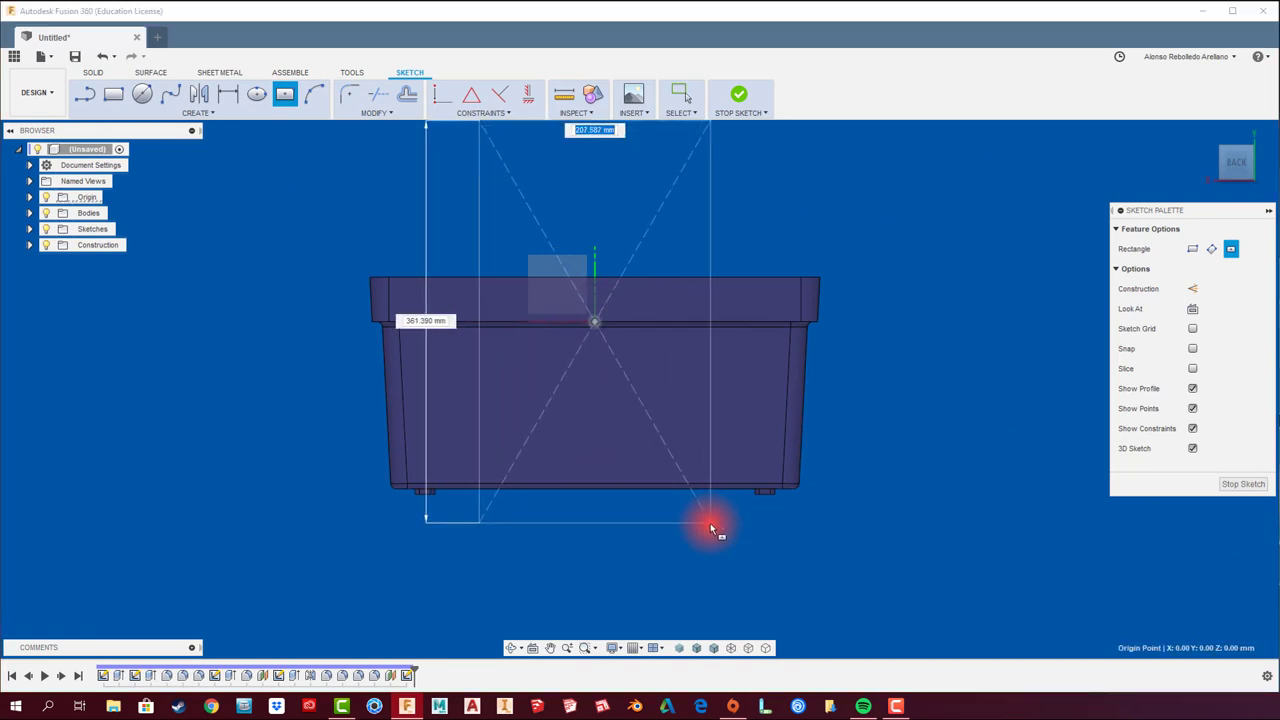
left_click(709, 522)
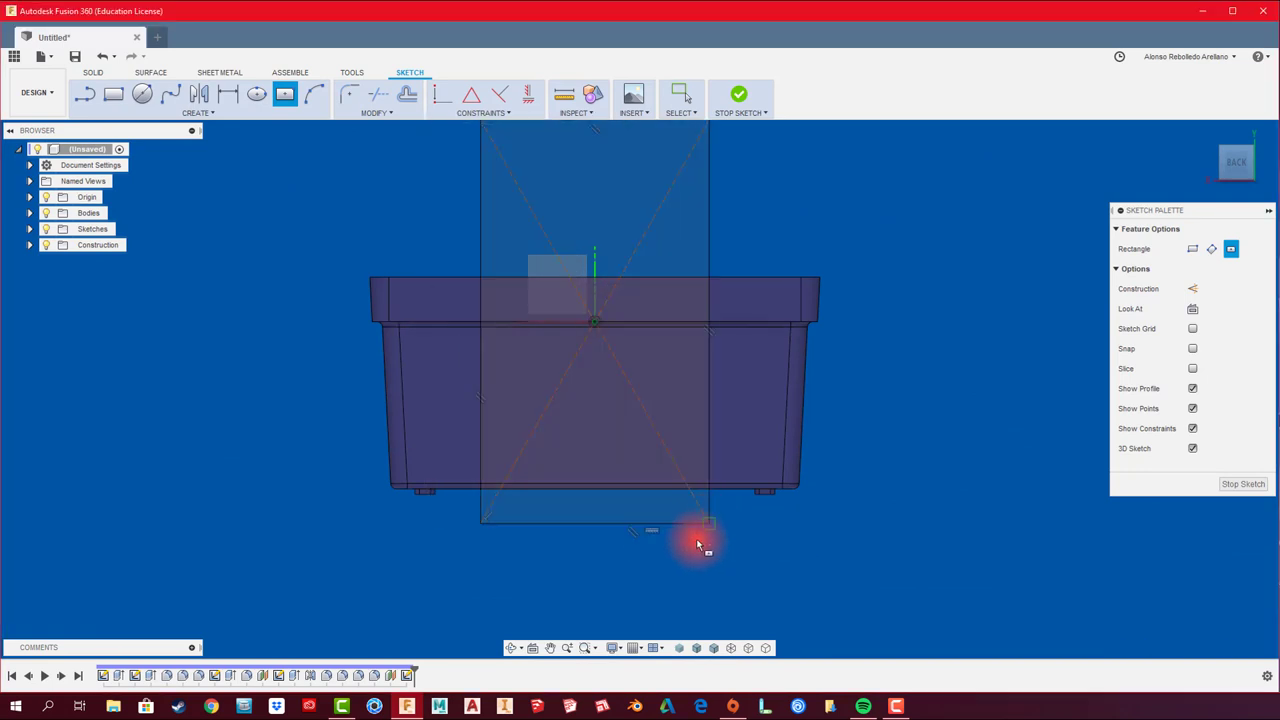
Step: Dimension the rectangle 150 mm wide and adjust its top and bottom edges
key("d")
left_click(670, 524)
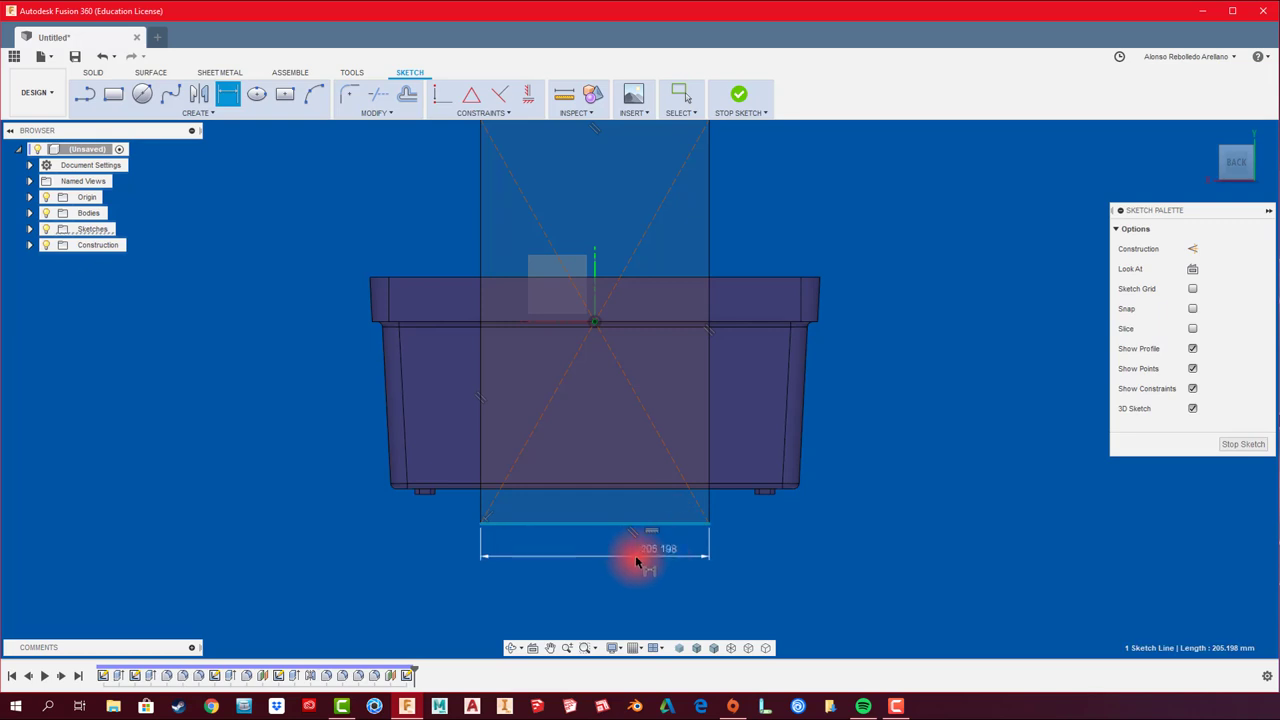
left_click(626, 559)
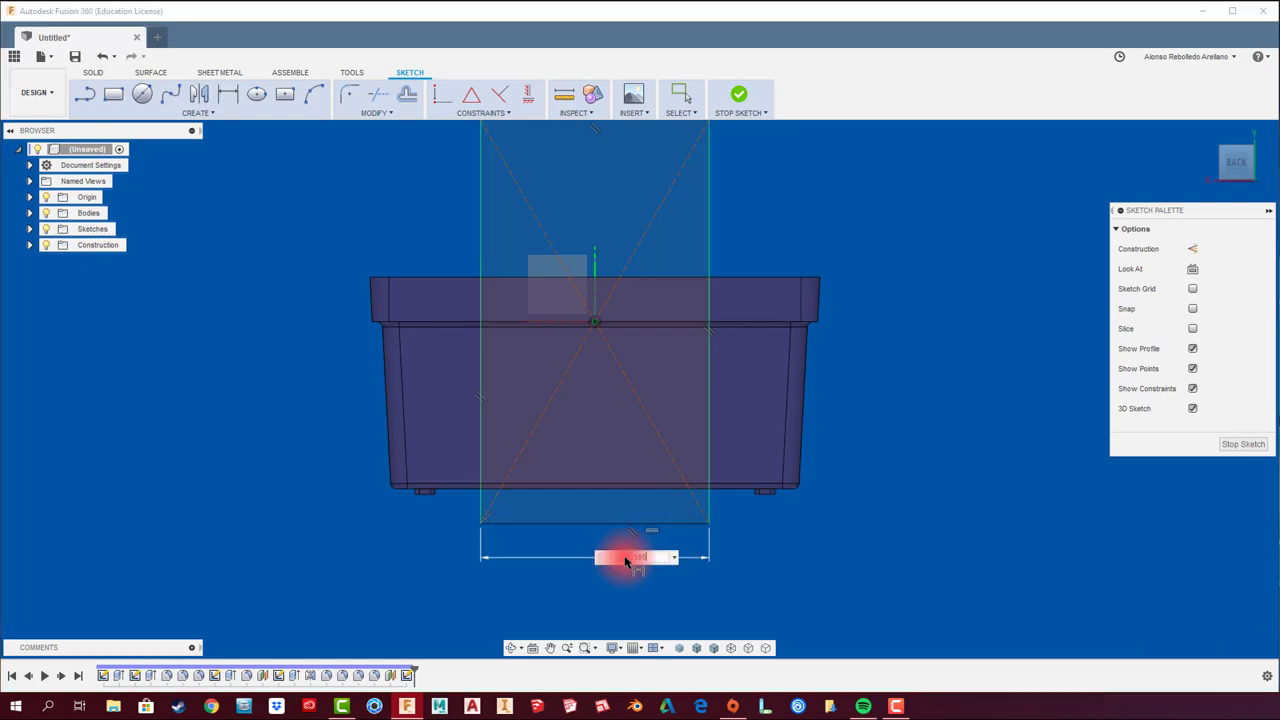
key("Return")
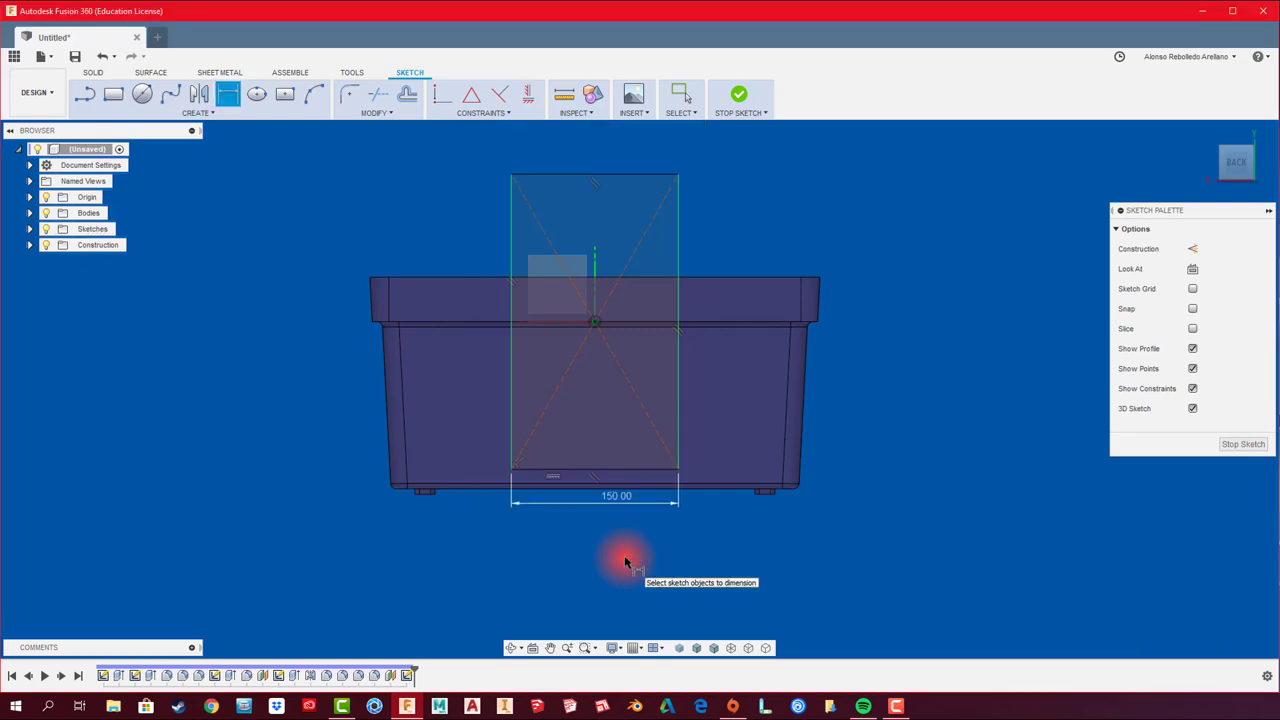
key("Escape")
left_click(606, 471)
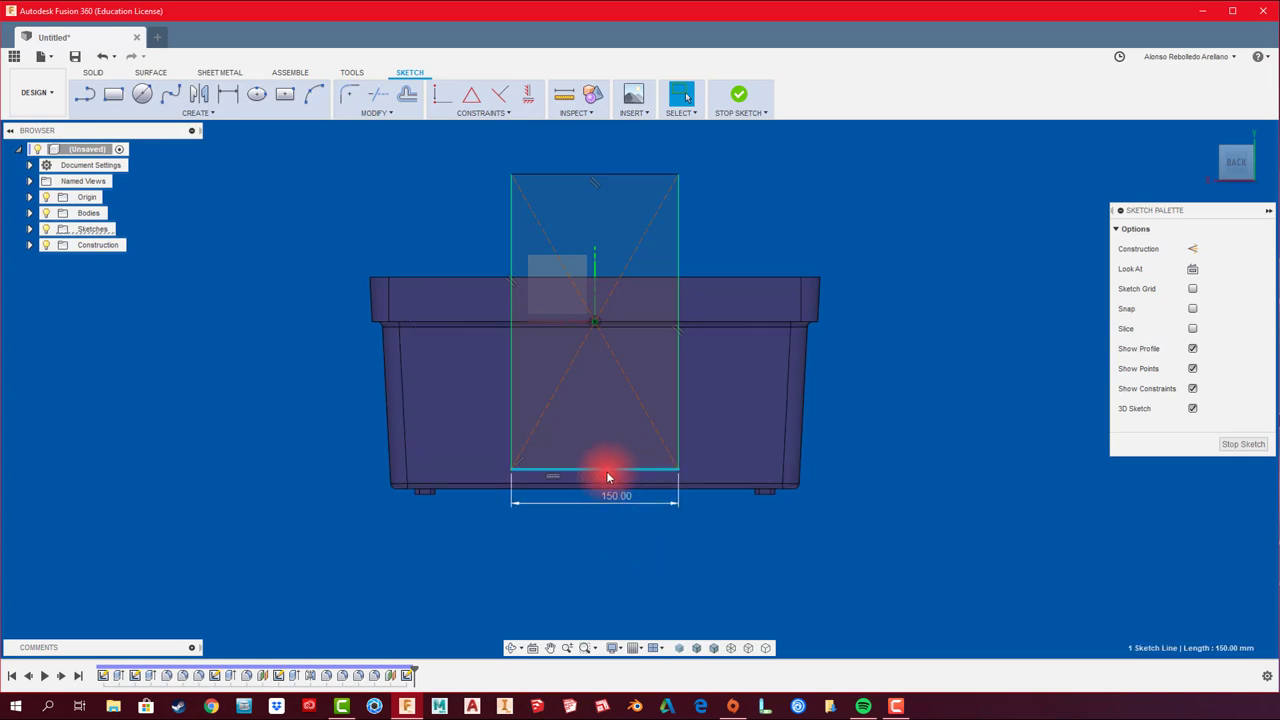
left_click_drag(606, 471, 604, 510)
scroll(612, 466, "down", 2)
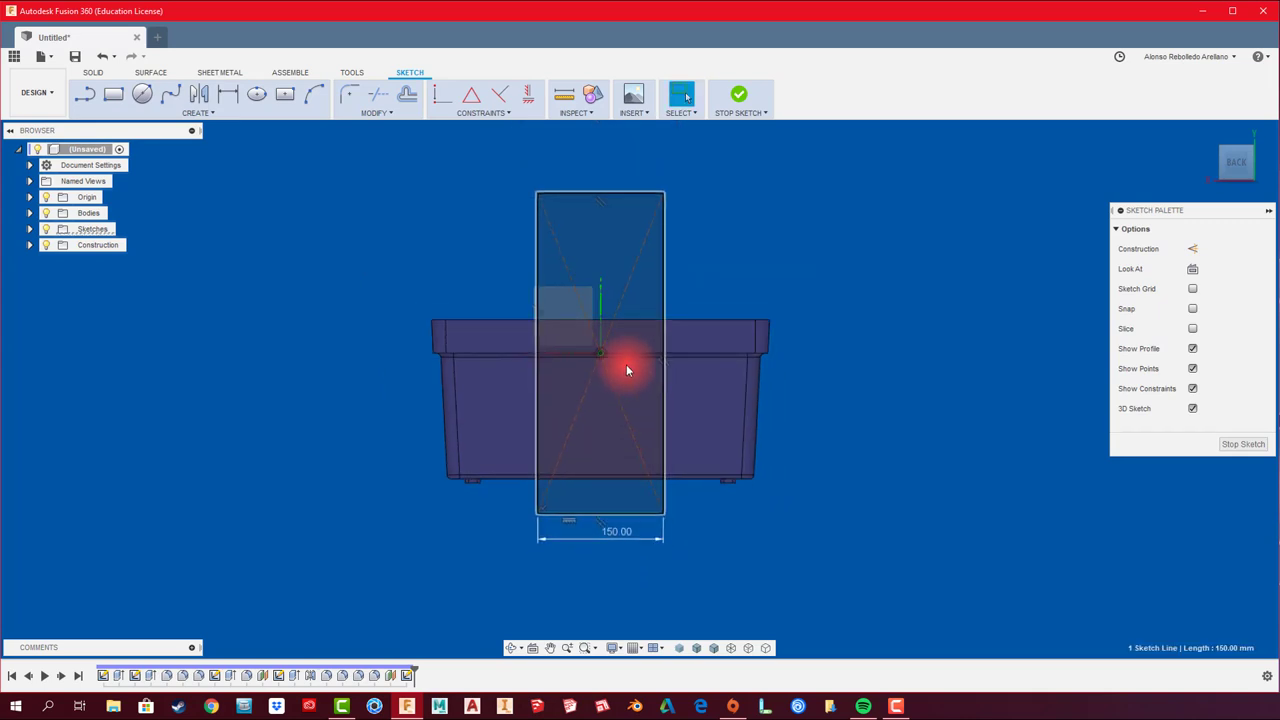
left_click_drag(618, 190, 613, 228)
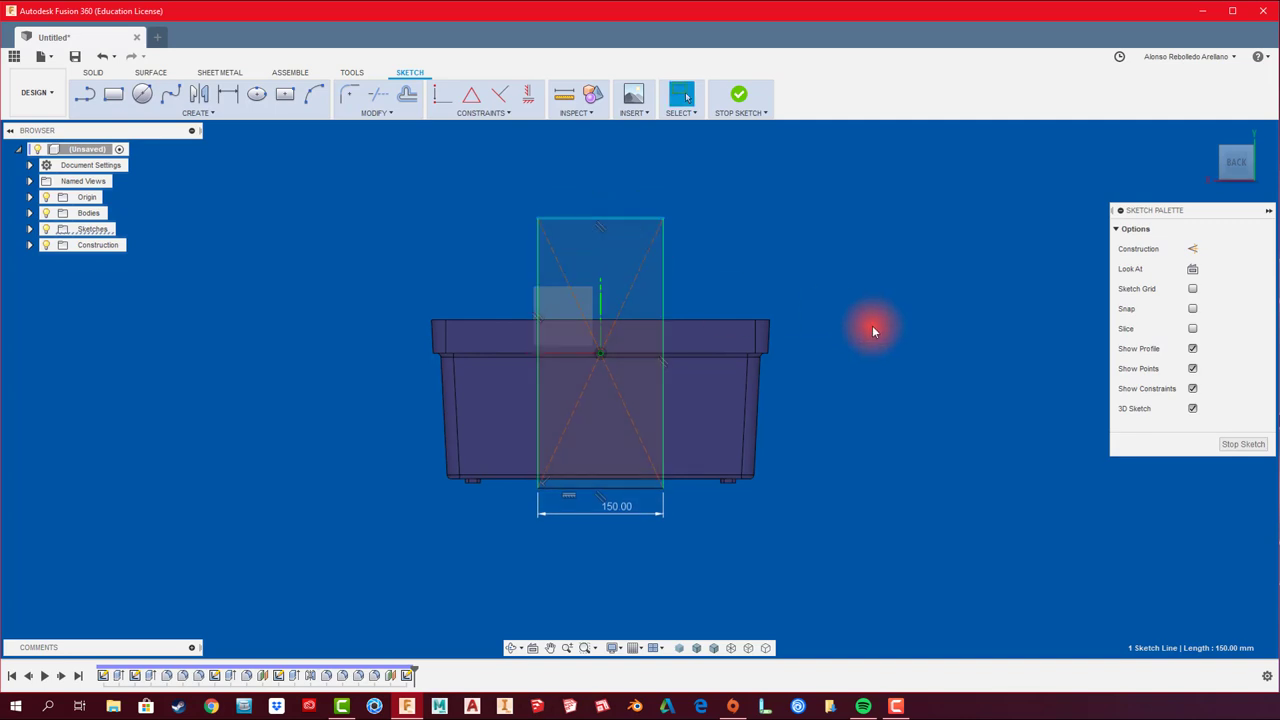
key("F6")
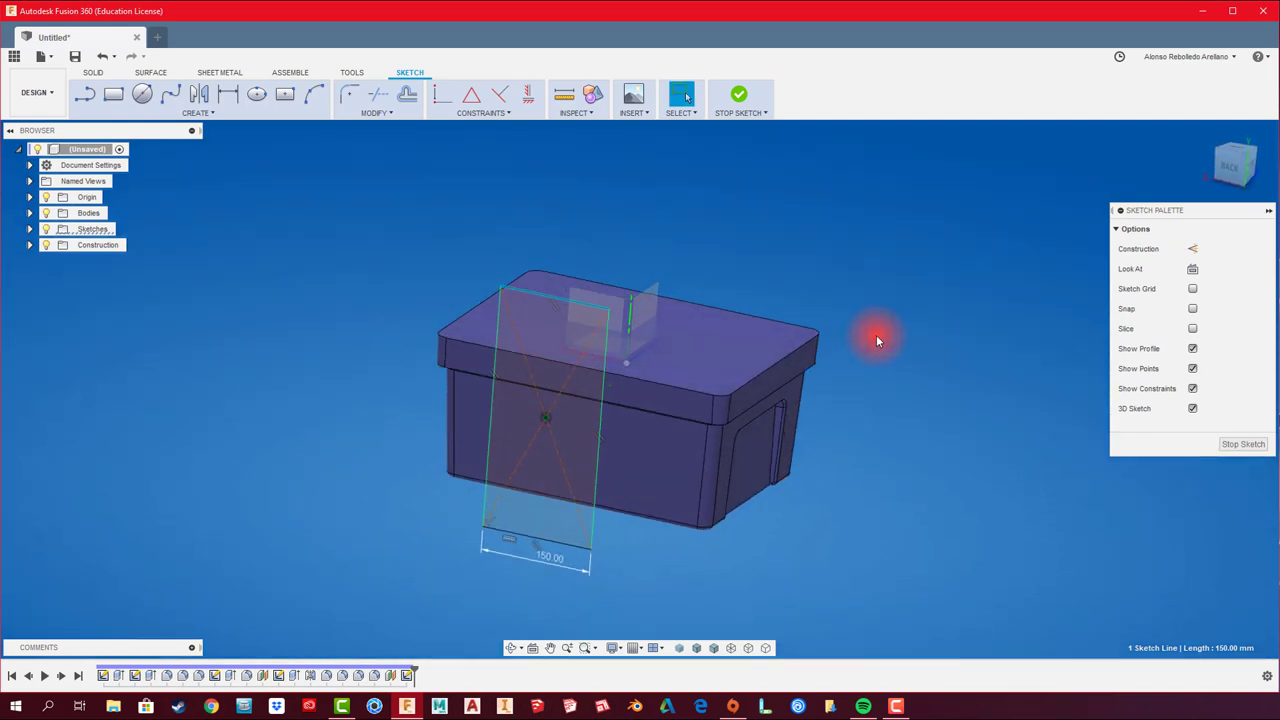
Step: Finish the sketch and extrude the rectangular profile as a 110 mm cut into the box
left_click(739, 96)
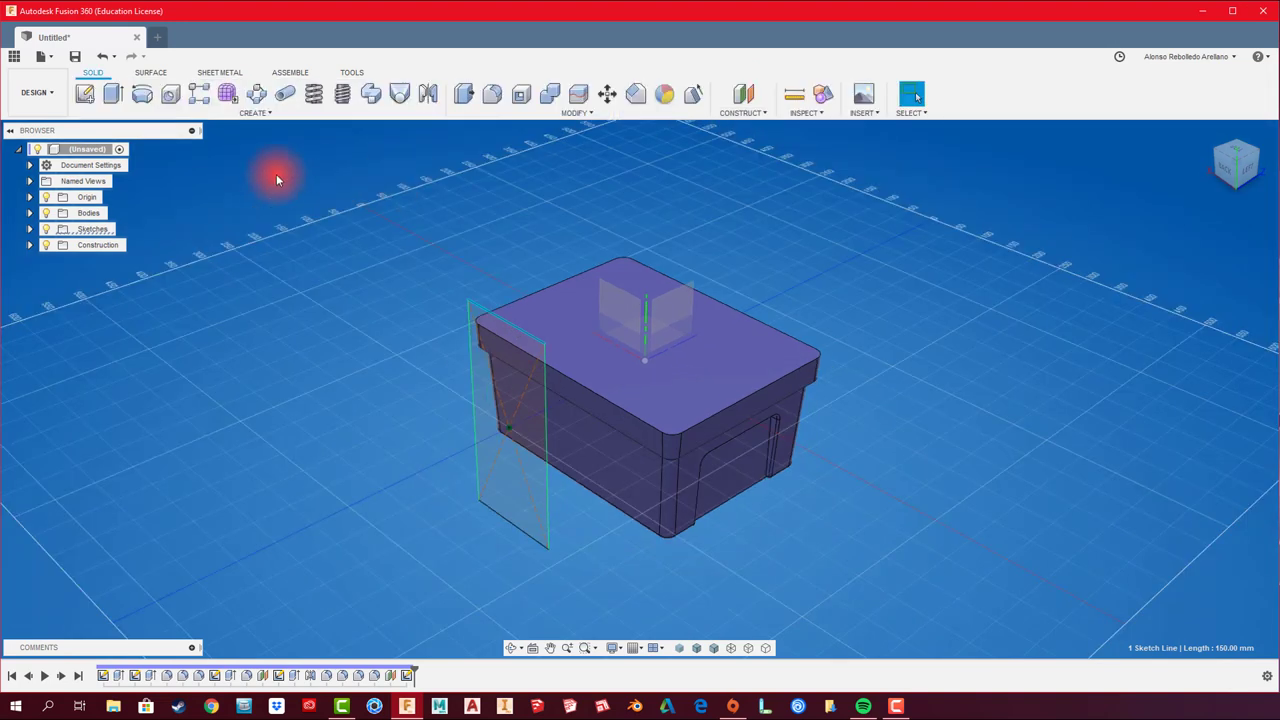
left_click(112, 93)
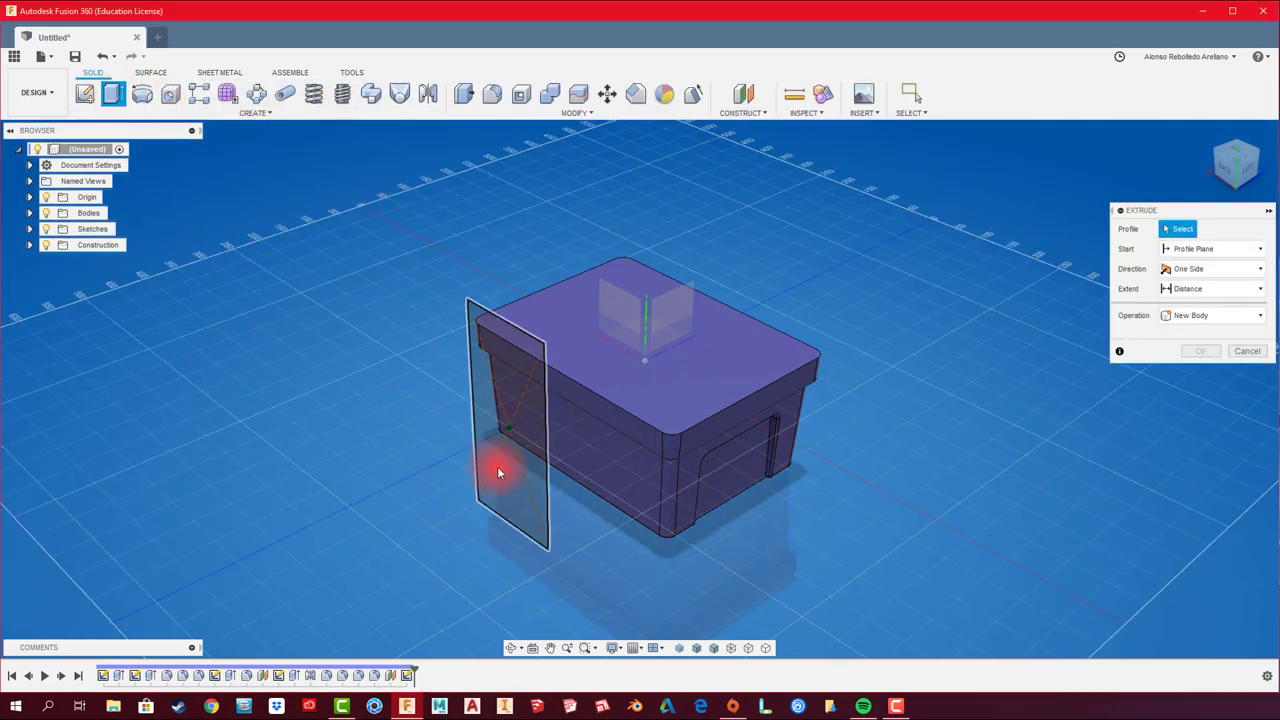
left_click(520, 433)
left_click_drag(520, 433, 568, 401)
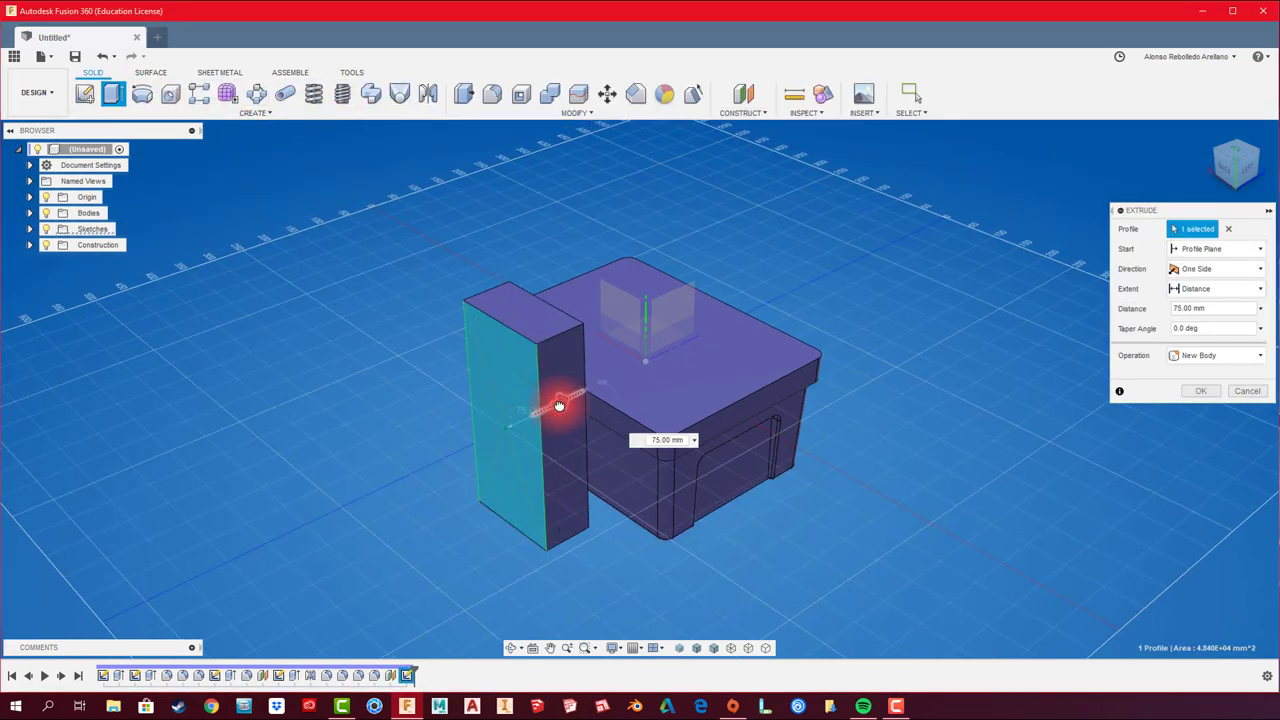
middle_click_drag(568, 401, 647, 400, "shift")
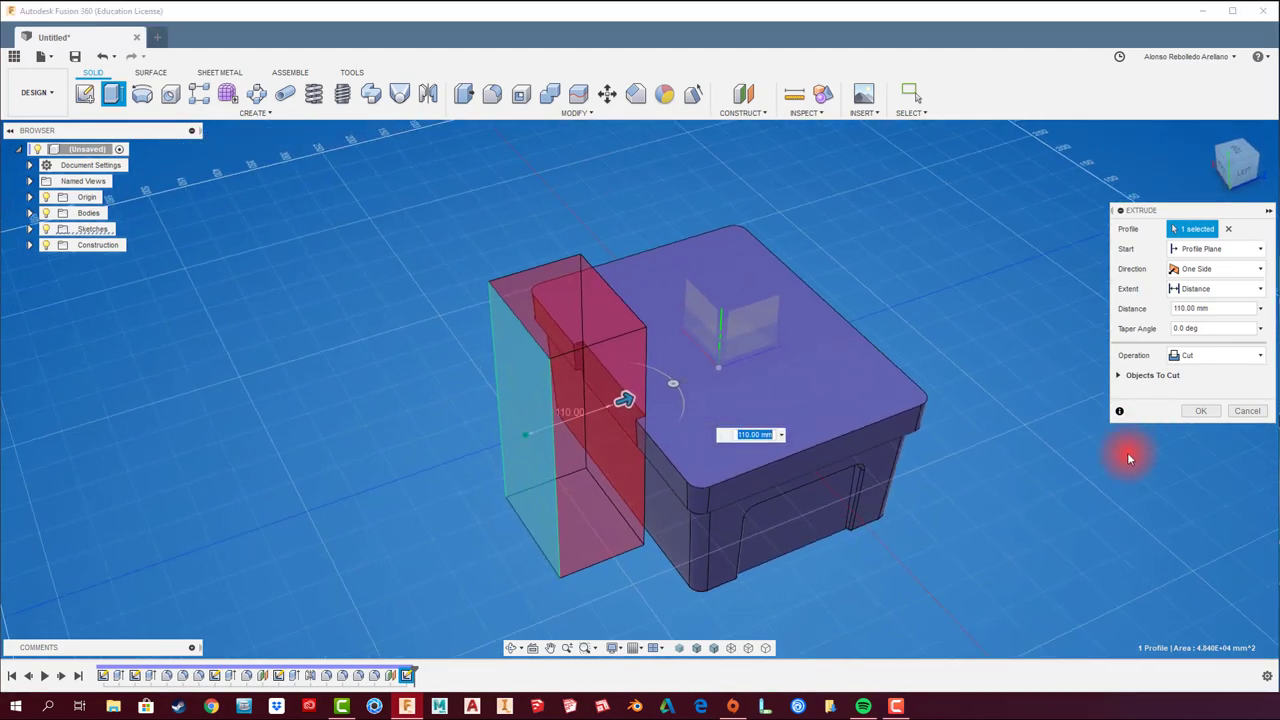
left_click(1201, 411)
Step: Edit the notch extrude to deepen the cut from 110 mm to 130 mm
mouse_move(1139, 431)
middle_mouse_down("shift")
mouse_move(928, 425)
mouse_move(871, 408)
mouse_move(748, 479)
middle_mouse_up("shift")
scroll(760, 460, "up", 5)
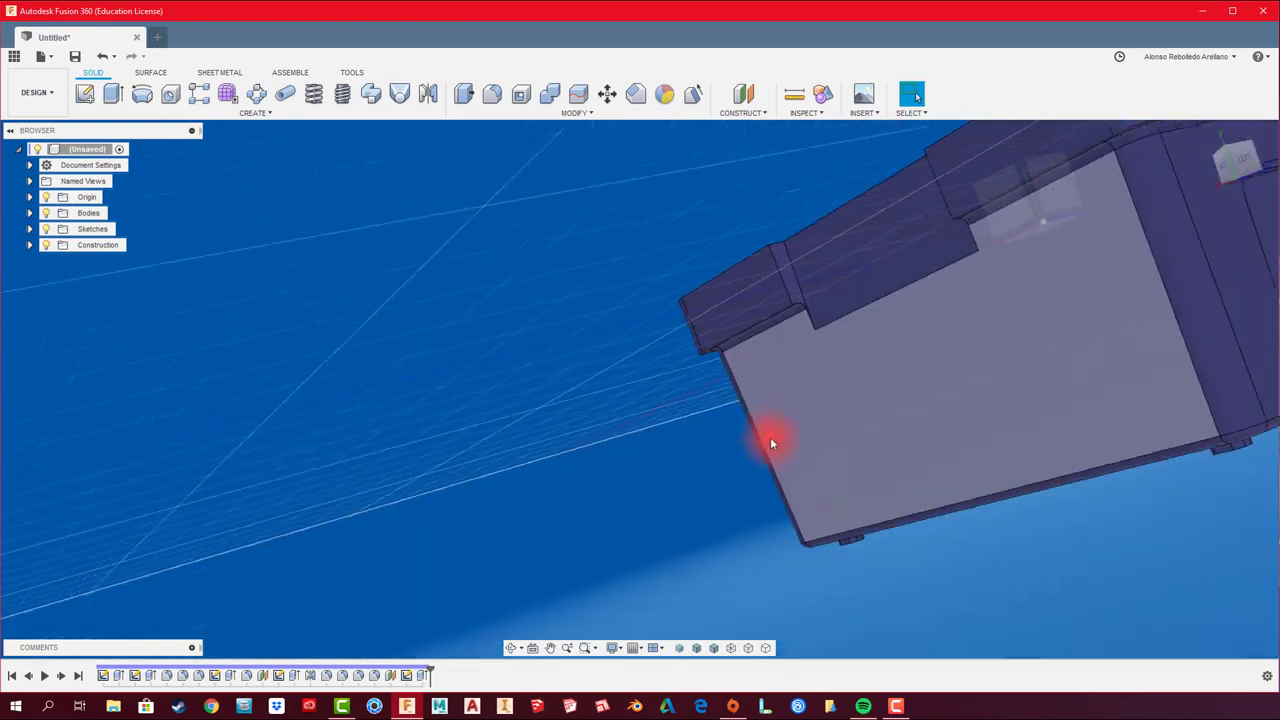
mouse_move(770, 437)
middle_mouse_down("shift")
mouse_move(779, 410)
mouse_move(849, 357)
mouse_move(857, 371)
mouse_move(733, 508)
middle_mouse_up("shift")
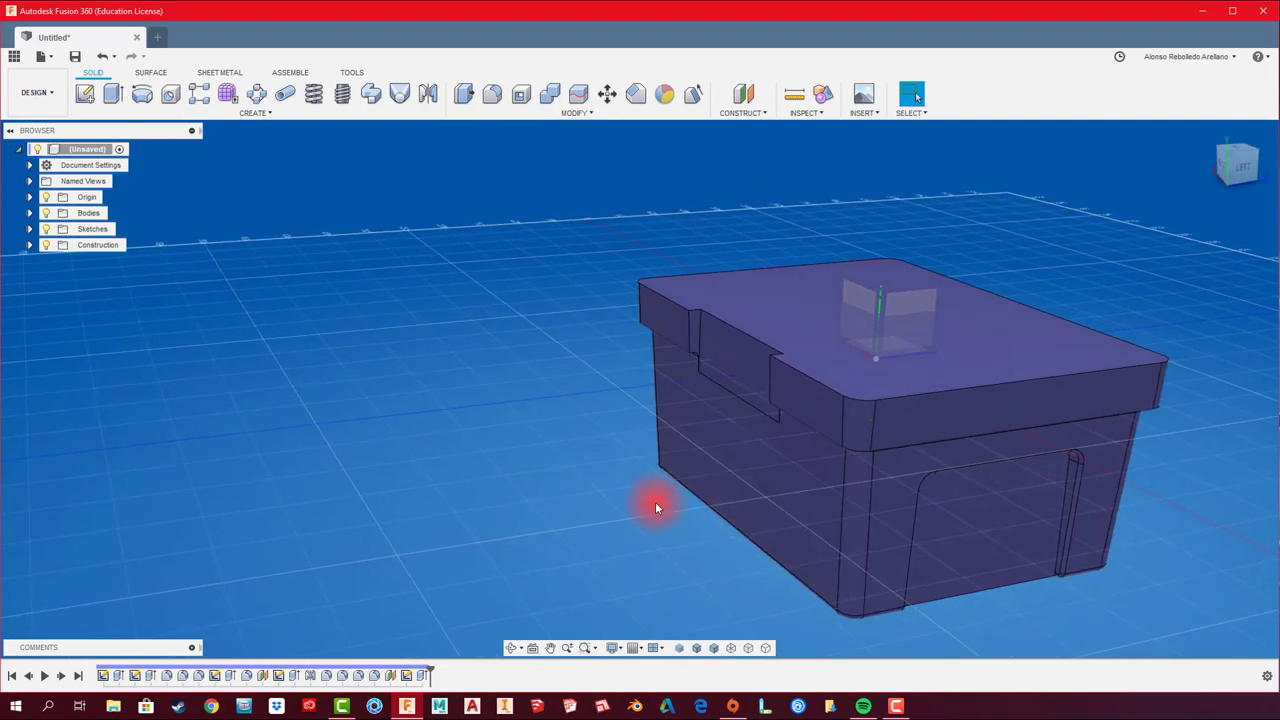
left_click(417, 677)
right_click(422, 677)
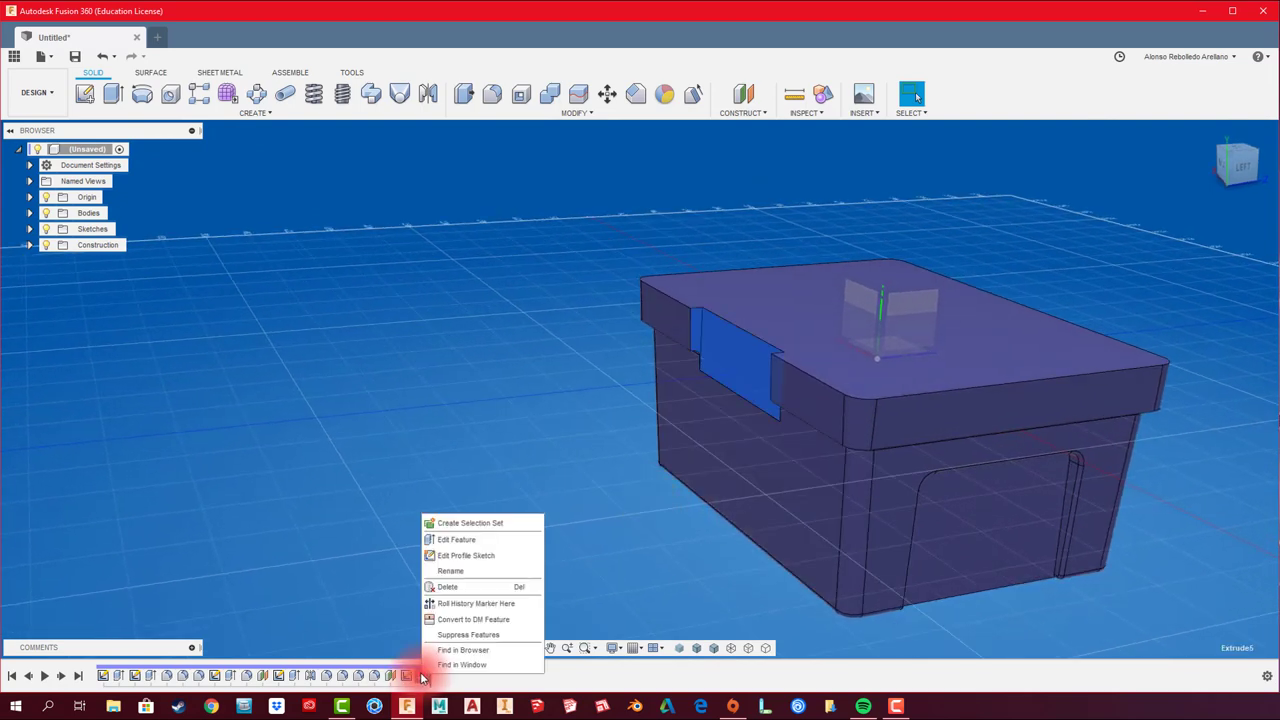
left_click(471, 542)
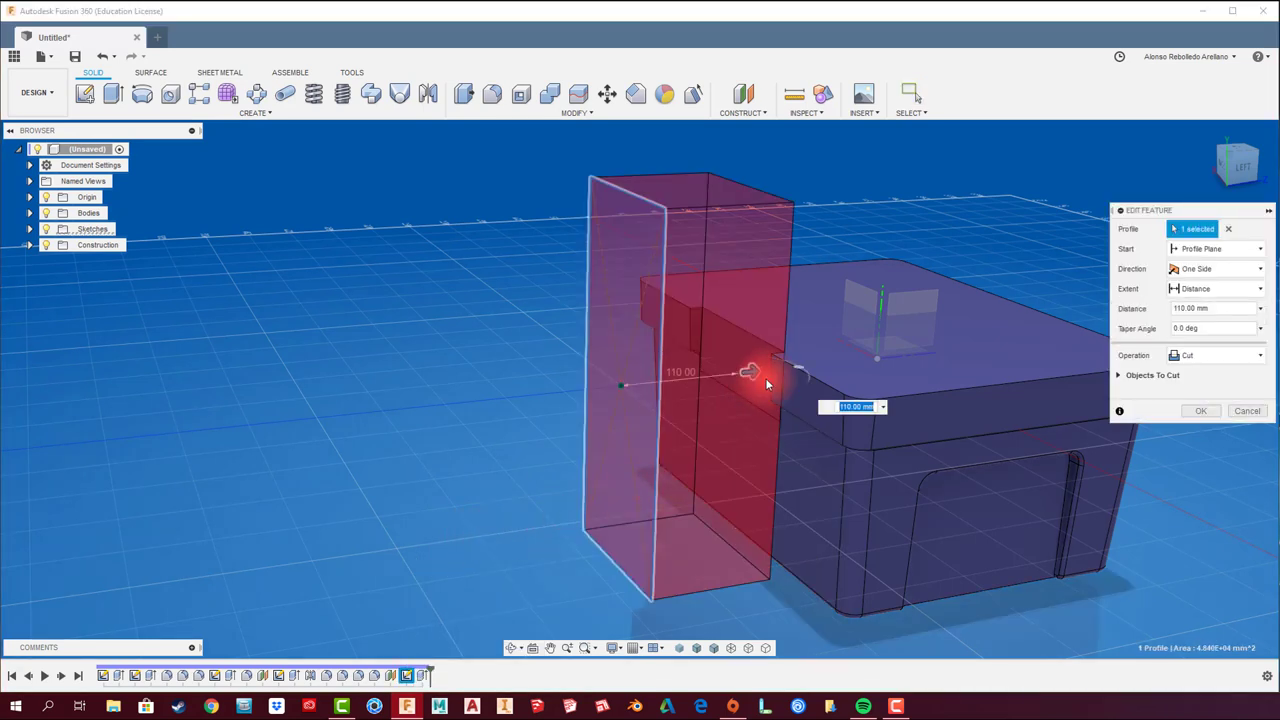
left_click_drag(757, 372, 771, 369)
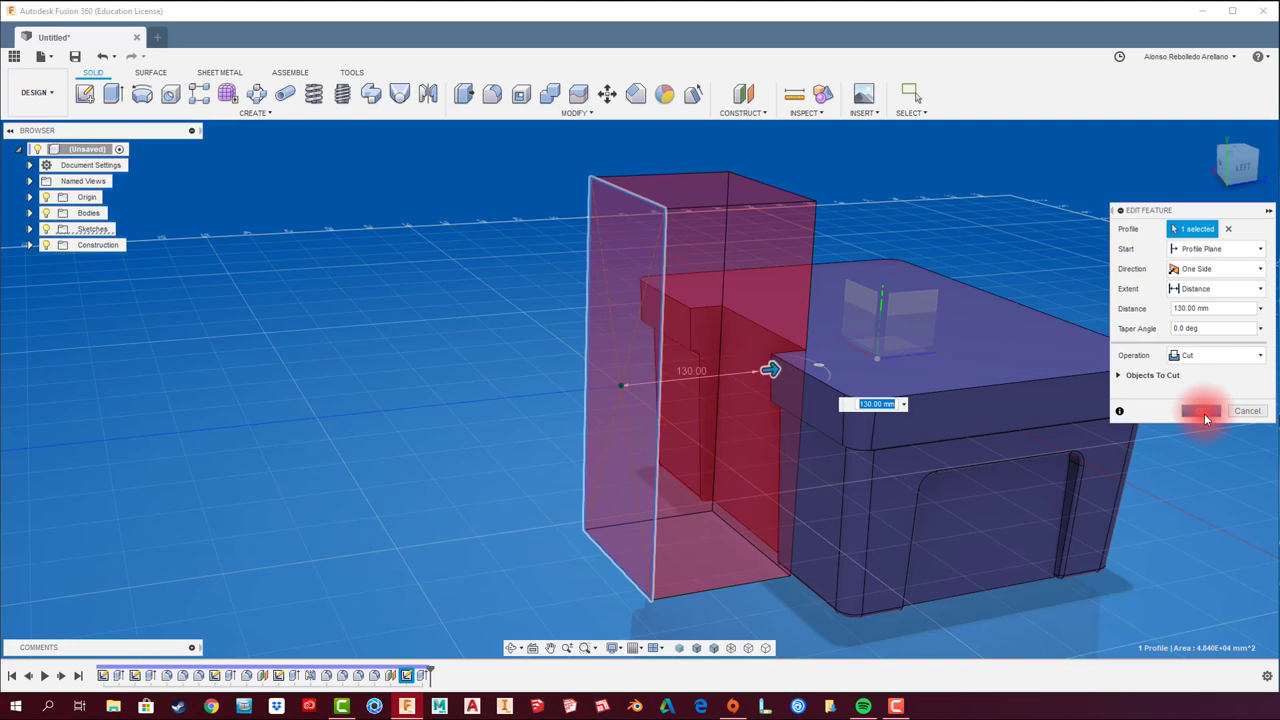
left_click(1204, 411)
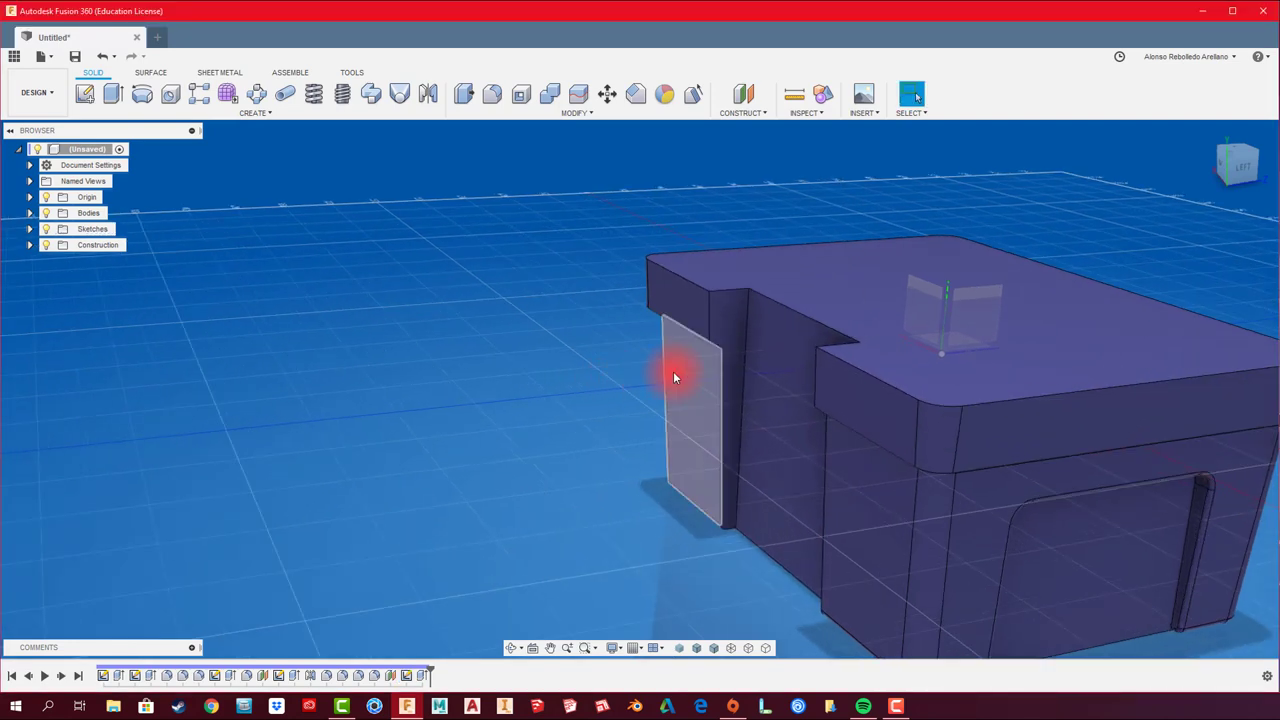
Step: Round the notch's vertical edges with 2 mm fillets
mouse_move(673, 378)
middle_mouse_down("shift")
mouse_move(849, 494)
mouse_move(743, 463)
mouse_move(769, 458)
mouse_move(758, 372)
mouse_move(414, 243)
mouse_move(423, 228)
middle_mouse_up("shift")
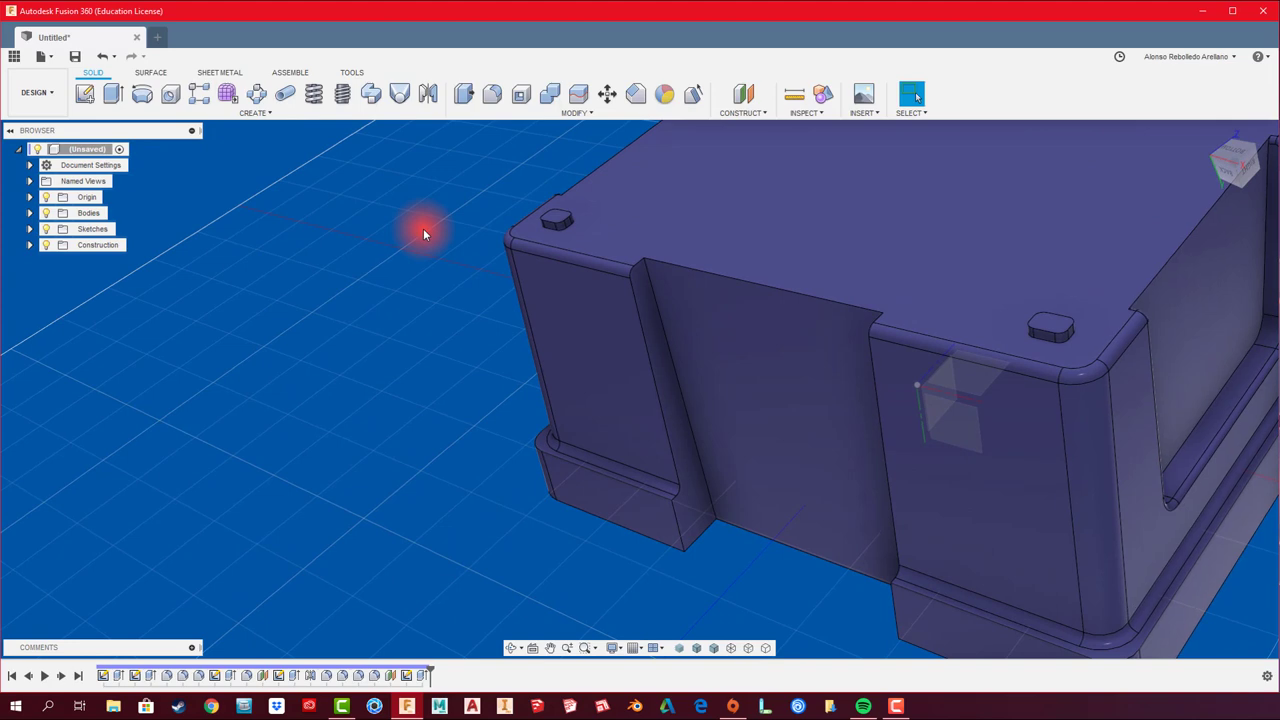
left_click(497, 94)
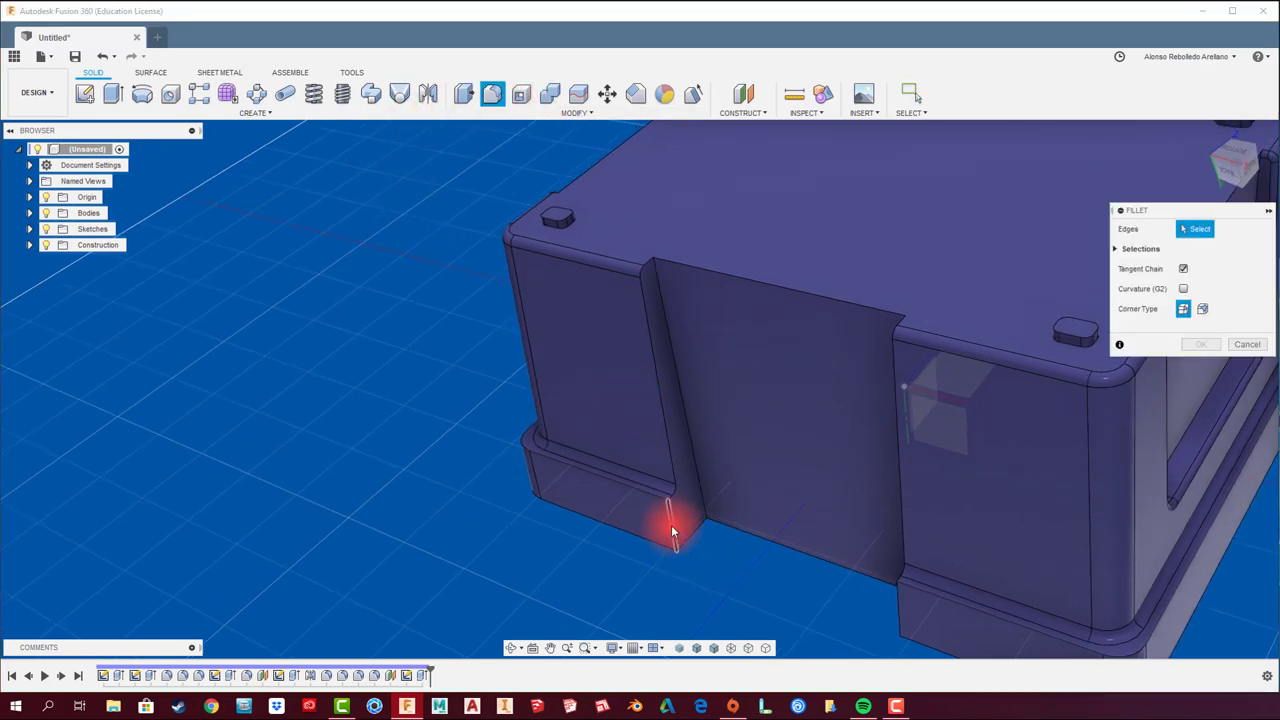
left_click(671, 525)
mouse_move(708, 483)
middle_mouse_down("shift")
mouse_move(808, 517)
mouse_move(831, 489)
middle_mouse_up("shift")
left_click(838, 457)
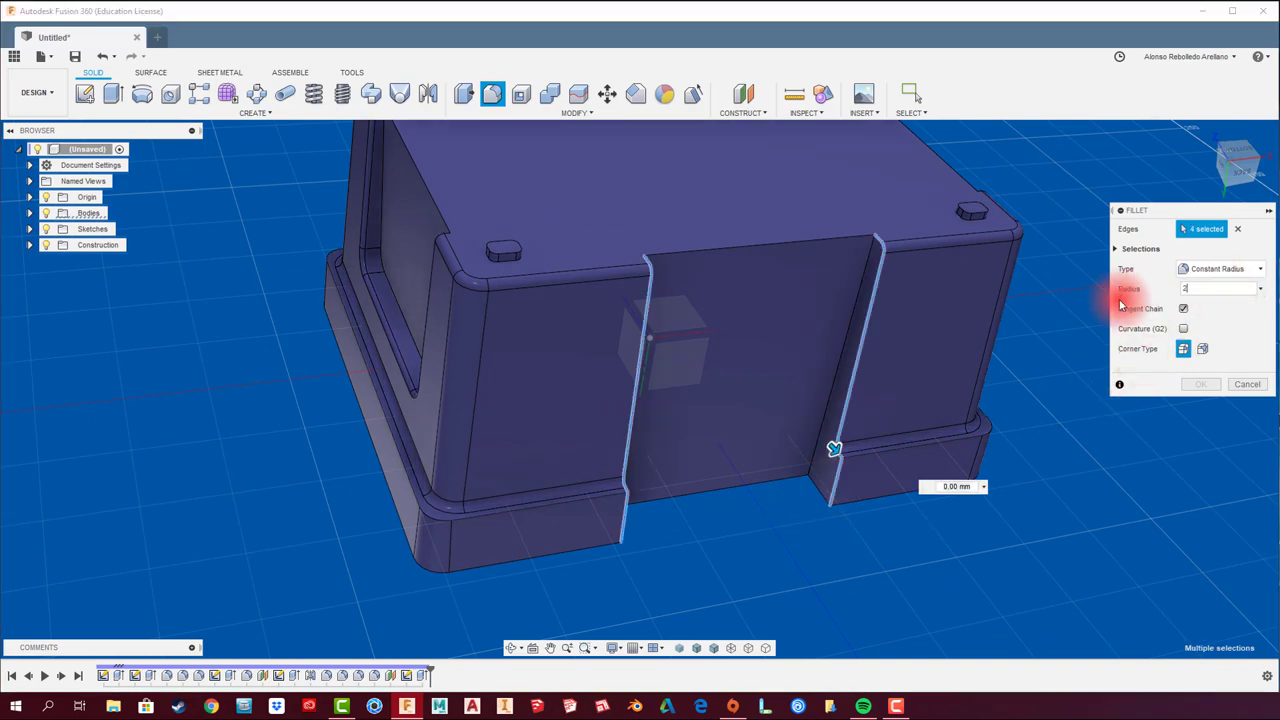
mouse_move(1122, 303)
middle_mouse_down("shift")
mouse_move(1111, 346)
mouse_move(1169, 386)
mouse_move(1210, 388)
mouse_move(971, 431)
mouse_move(863, 400)
mouse_move(731, 449)
mouse_move(591, 394)
mouse_move(568, 248)
mouse_move(408, 170)
mouse_move(429, 126)
middle_mouse_up("shift")
left_click(1209, 387)
Step: Fillet two more side edges with a 5 mm radius
left_click(491, 97)
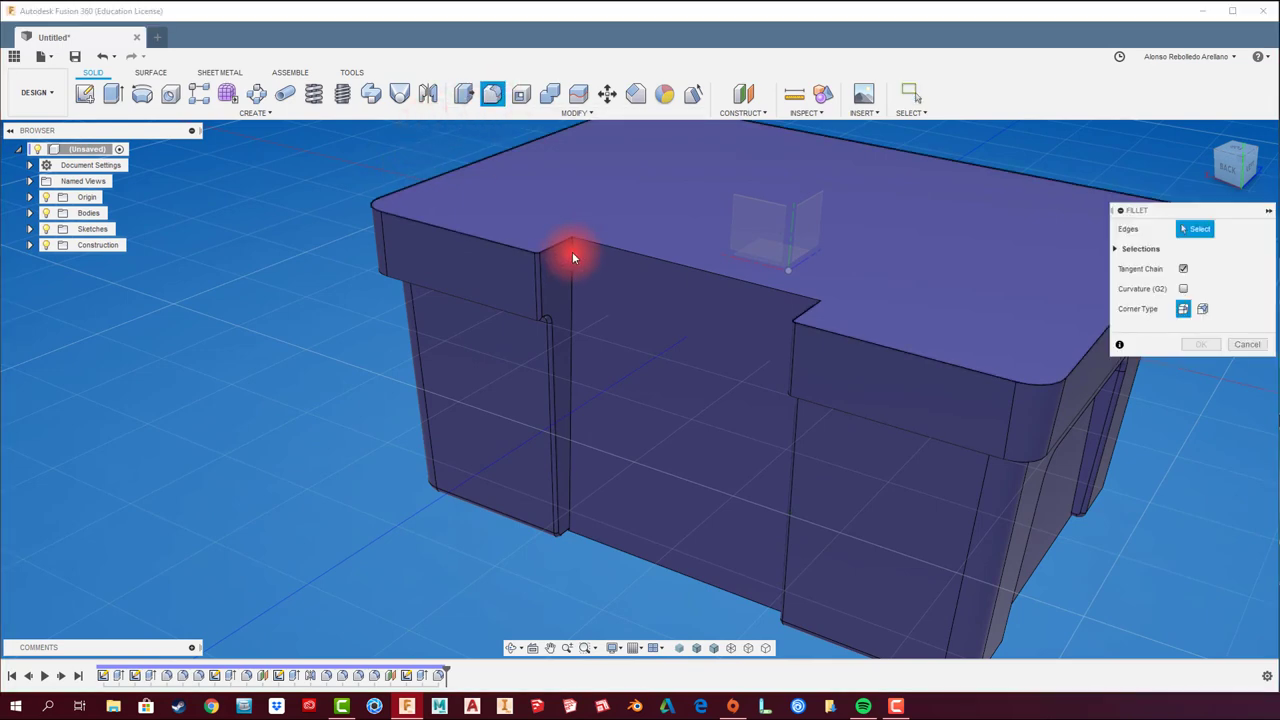
left_click(574, 252)
mouse_move(574, 252)
middle_mouse_down("shift")
mouse_move(696, 313)
mouse_move(1007, 350)
middle_mouse_up("shift")
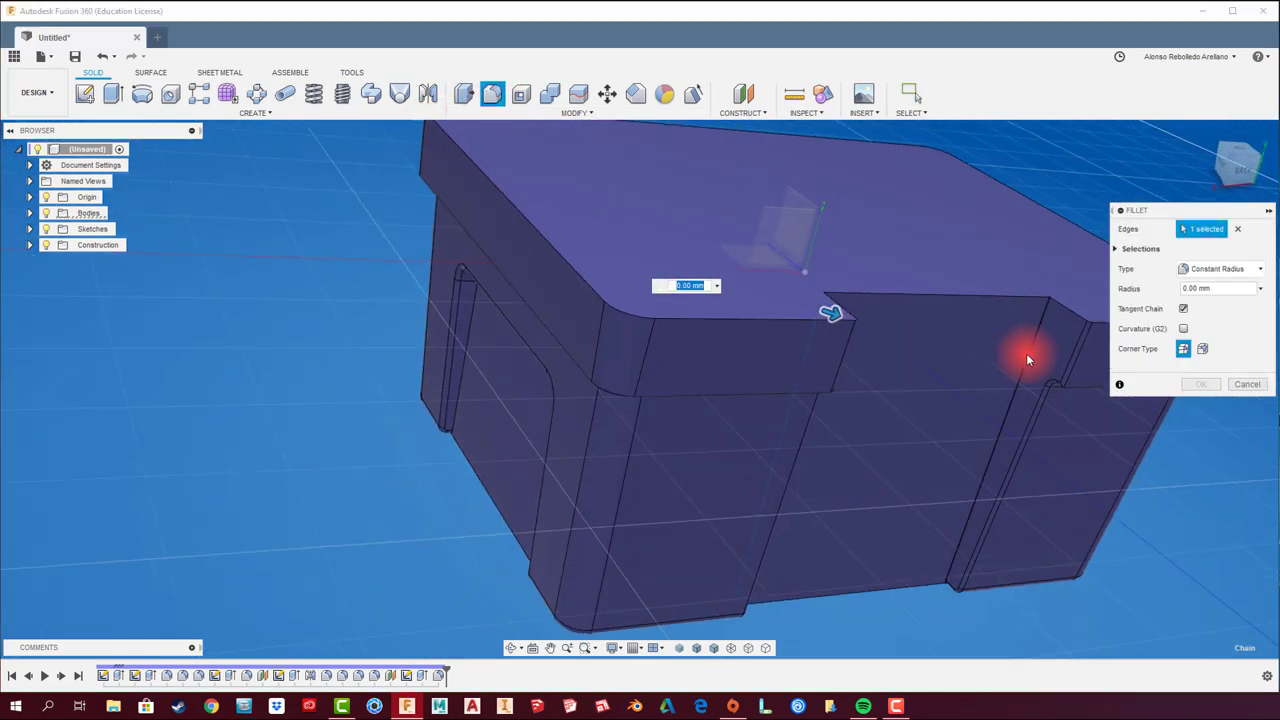
left_click(1026, 353)
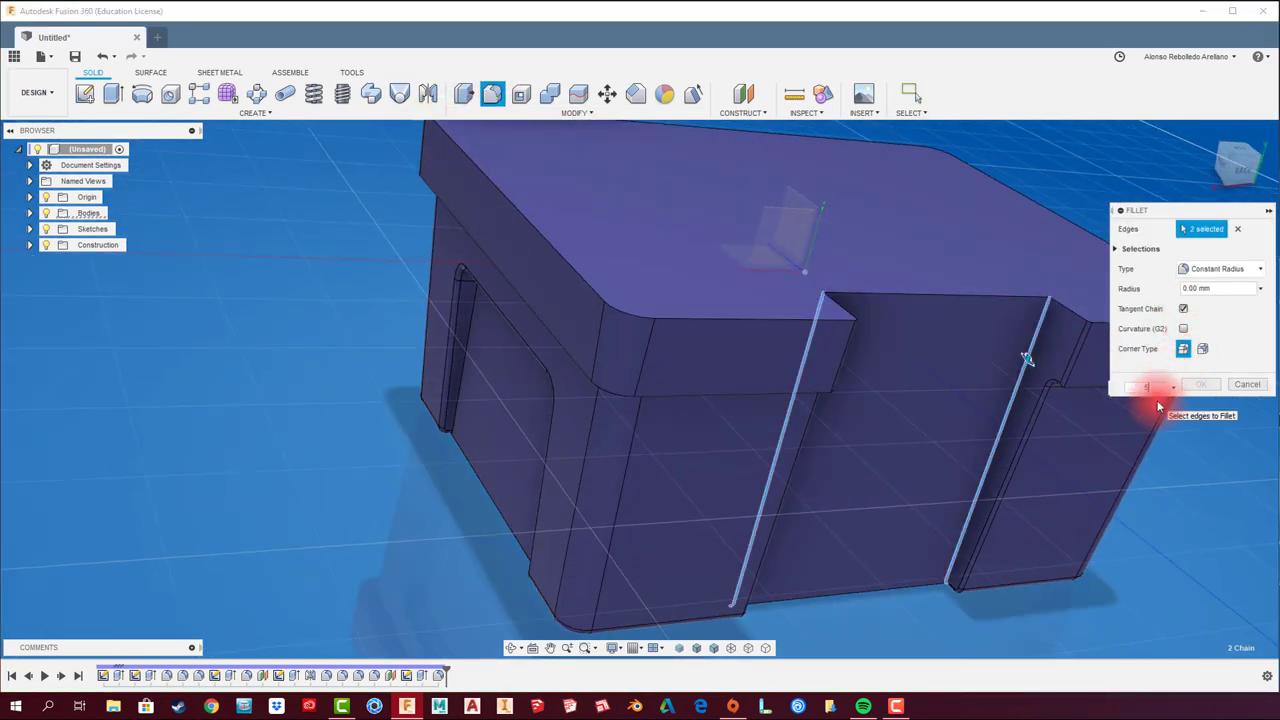
type("5")
mouse_move(1157, 400)
middle_mouse_down("shift")
mouse_move(1067, 442)
mouse_move(1192, 386)
mouse_move(730, 538)
mouse_move(737, 506)
mouse_move(589, 463)
mouse_move(309, 317)
middle_mouse_up("shift")
left_click(1192, 386)
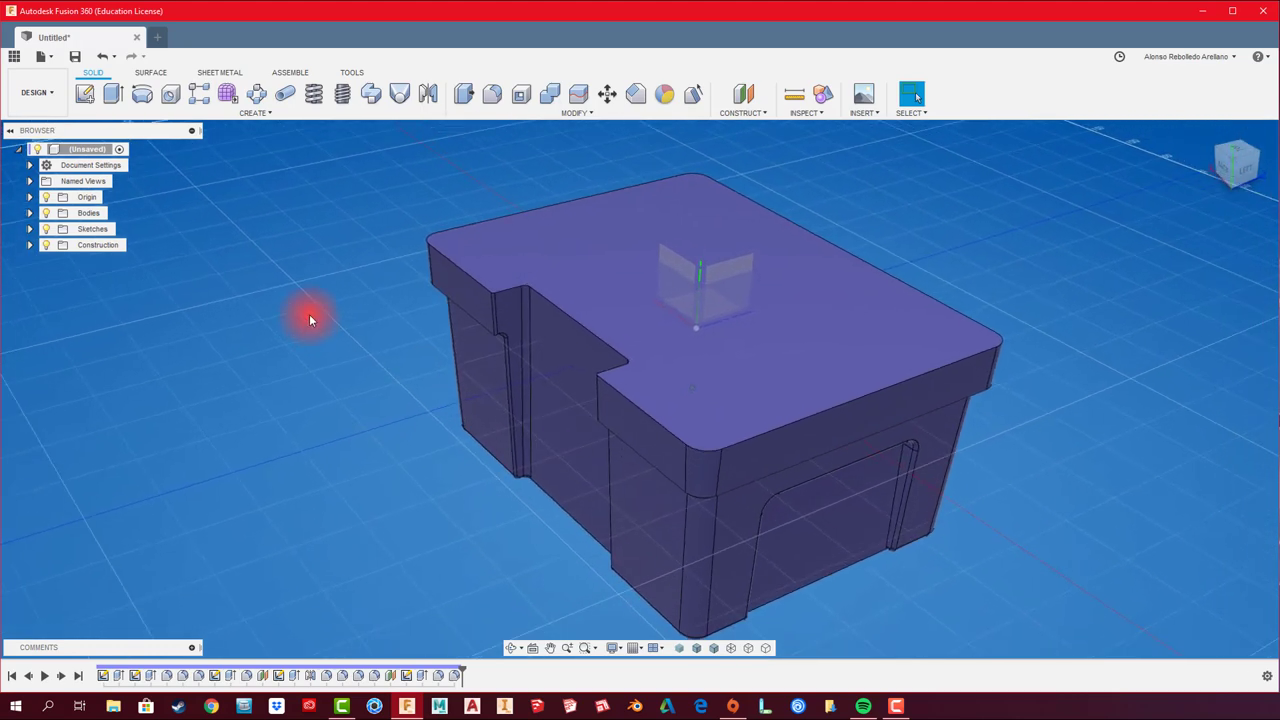
Step: Shell the box to a 3 mm inside thickness with the top face removed, then inspect the interior
left_click(521, 94)
left_click(604, 280)
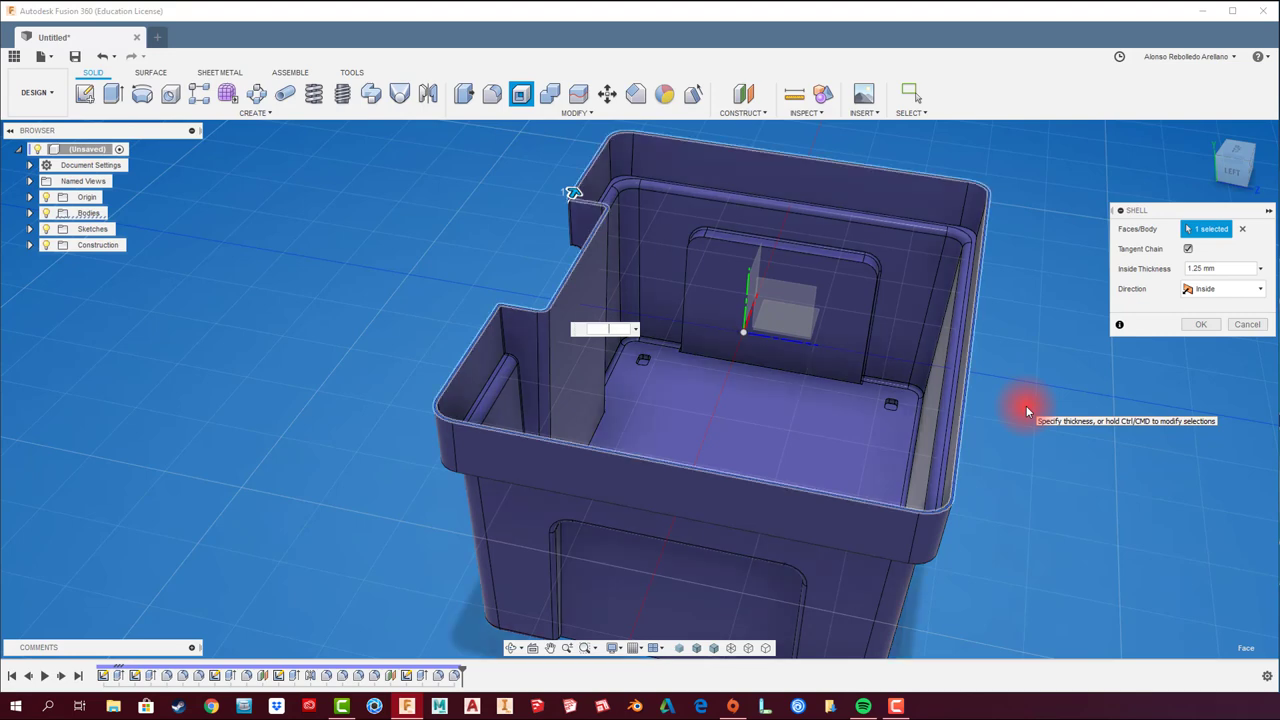
type("2")
middle_click_drag(1027, 410, 758, 342, "shift")
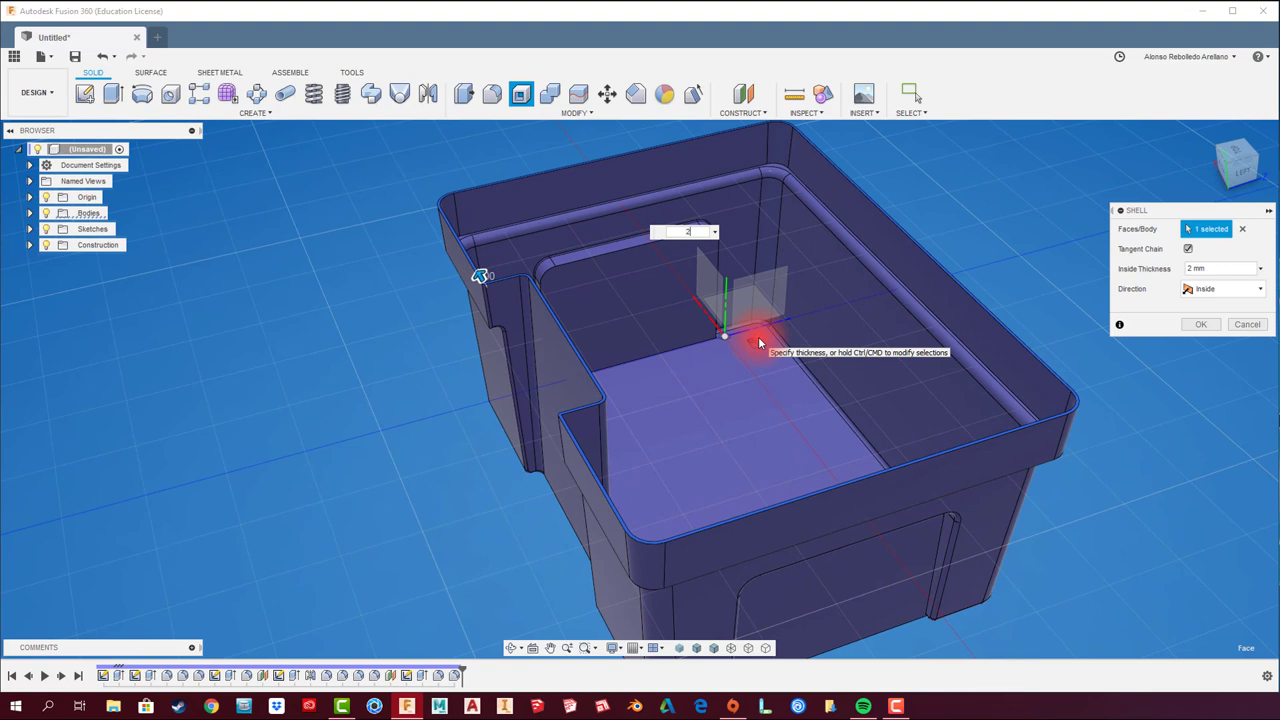
type("3")
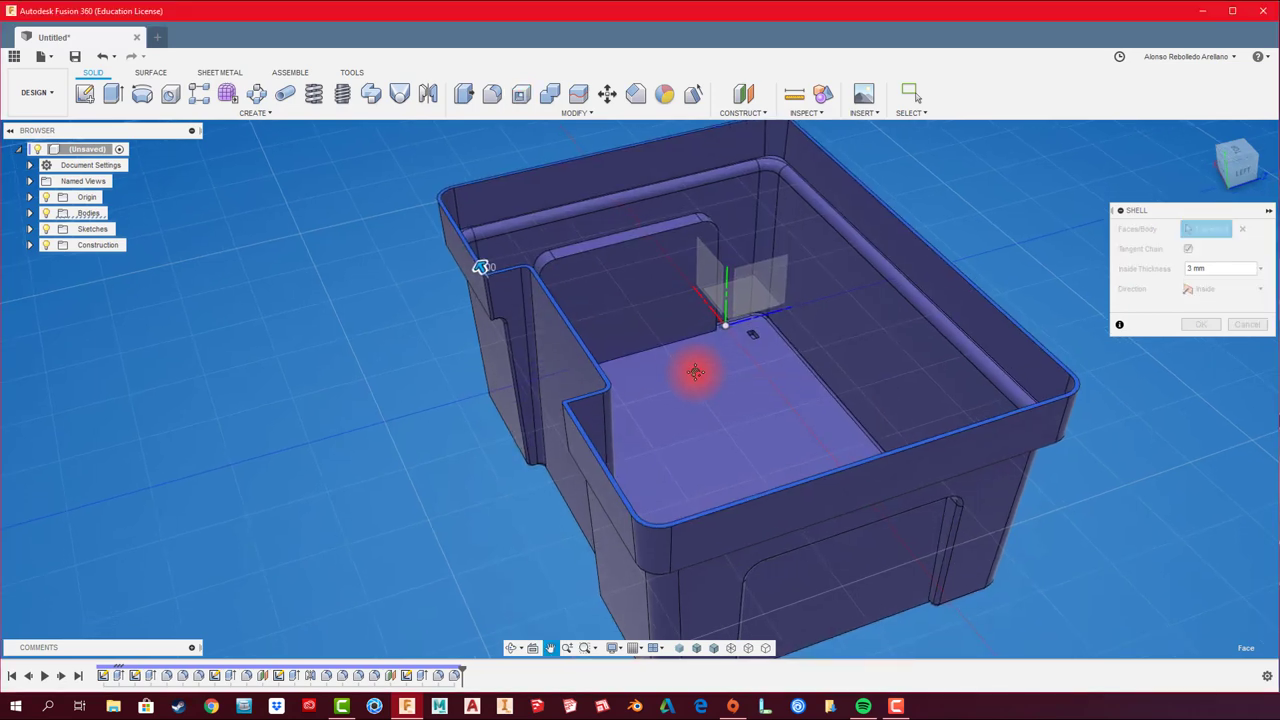
left_click(1198, 324)
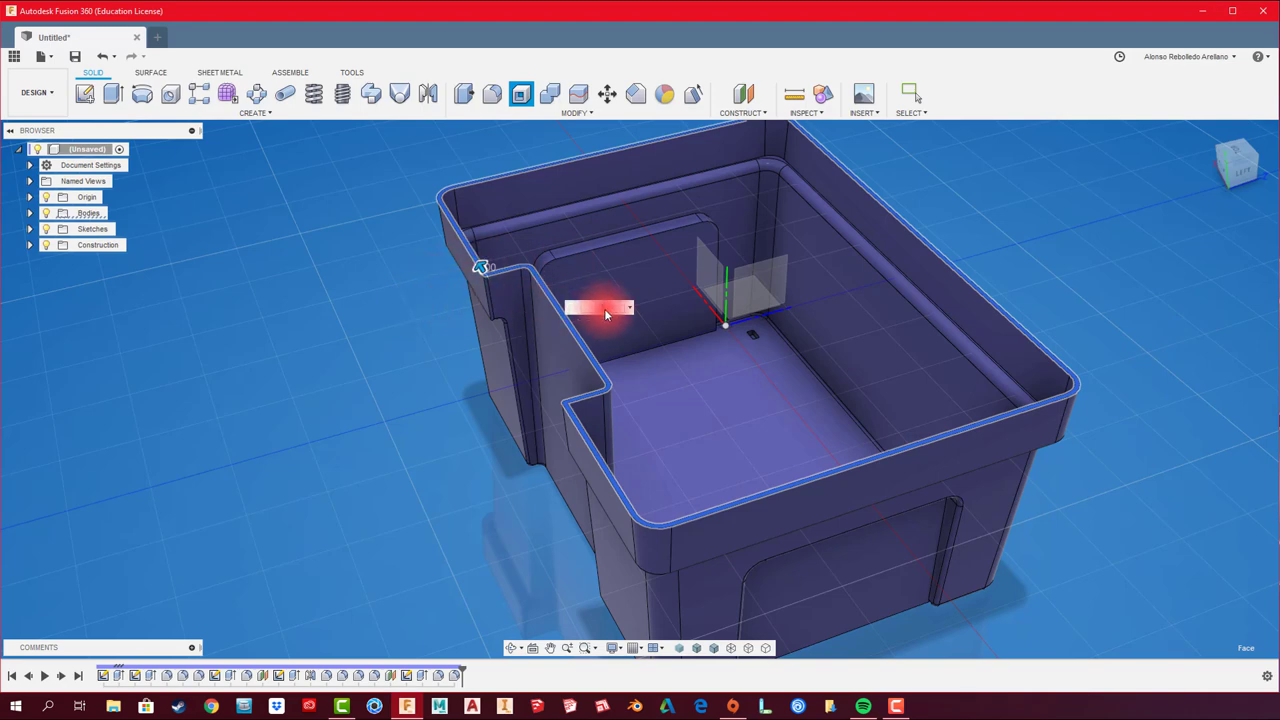
key("Return")
middle_click_drag(367, 330, 395, 336, "shift")
scroll(494, 297, "up", 5)
mouse_move(494, 297)
middle_mouse_down("shift")
mouse_move(427, 545)
mouse_move(529, 489)
mouse_move(540, 471)
mouse_move(523, 403)
mouse_move(636, 277)
mouse_move(694, 340)
mouse_move(660, 363)
mouse_move(978, 437)
mouse_move(320, 229)
mouse_move(265, 185)
middle_mouse_up("shift")
scroll(529, 489, "down", 3)
Step: Cancel the pending save, create a component from the box body, then save as 'PLASTIC BOX 2'
left_click(79, 62)
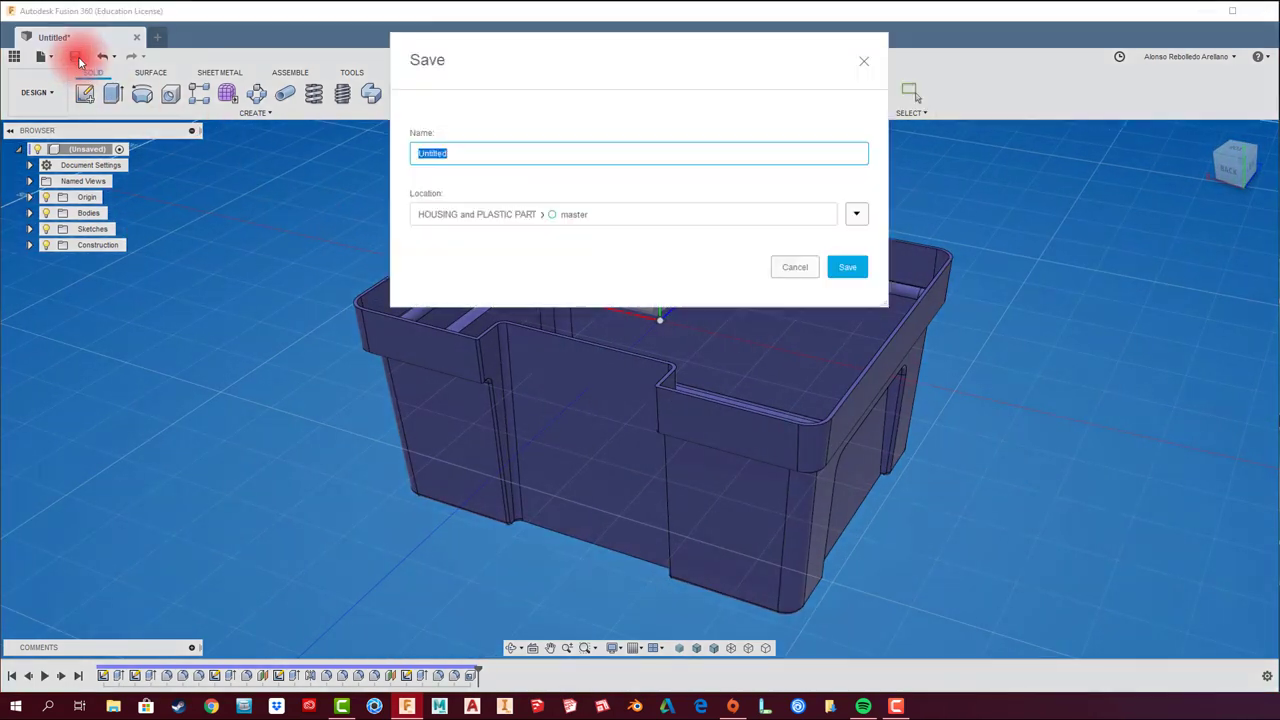
left_click(786, 266)
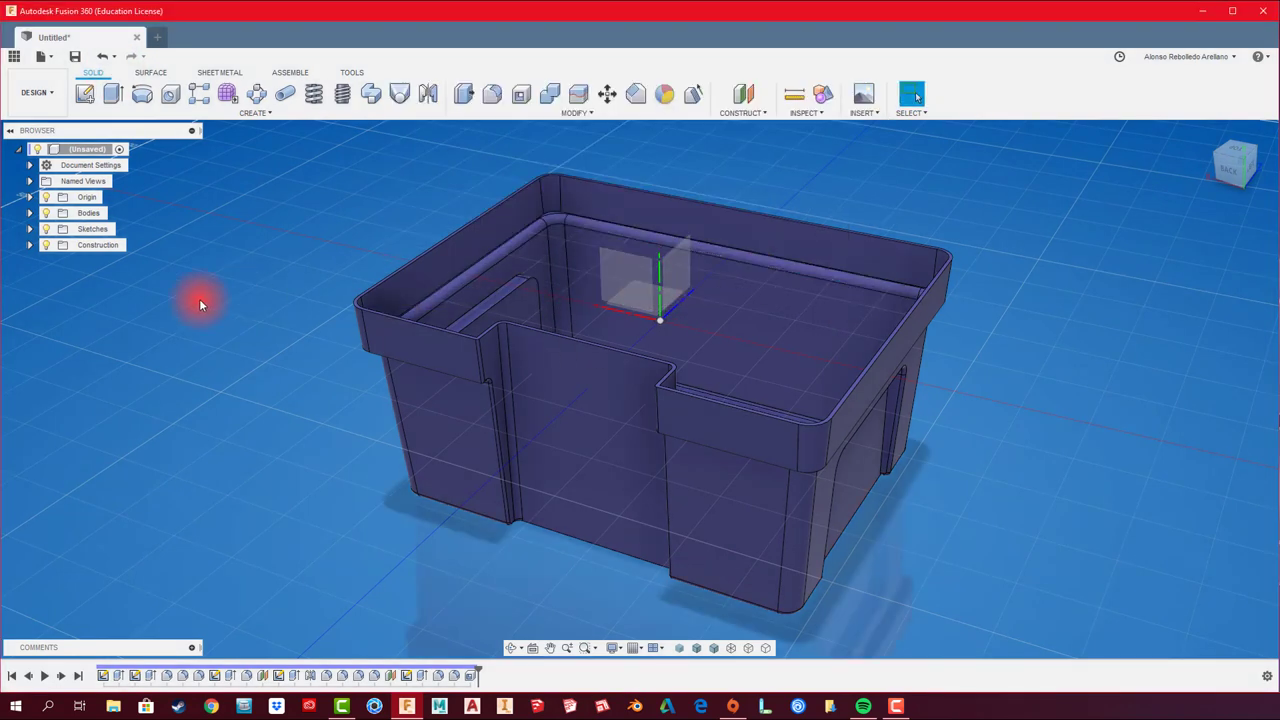
right_click(90, 214)
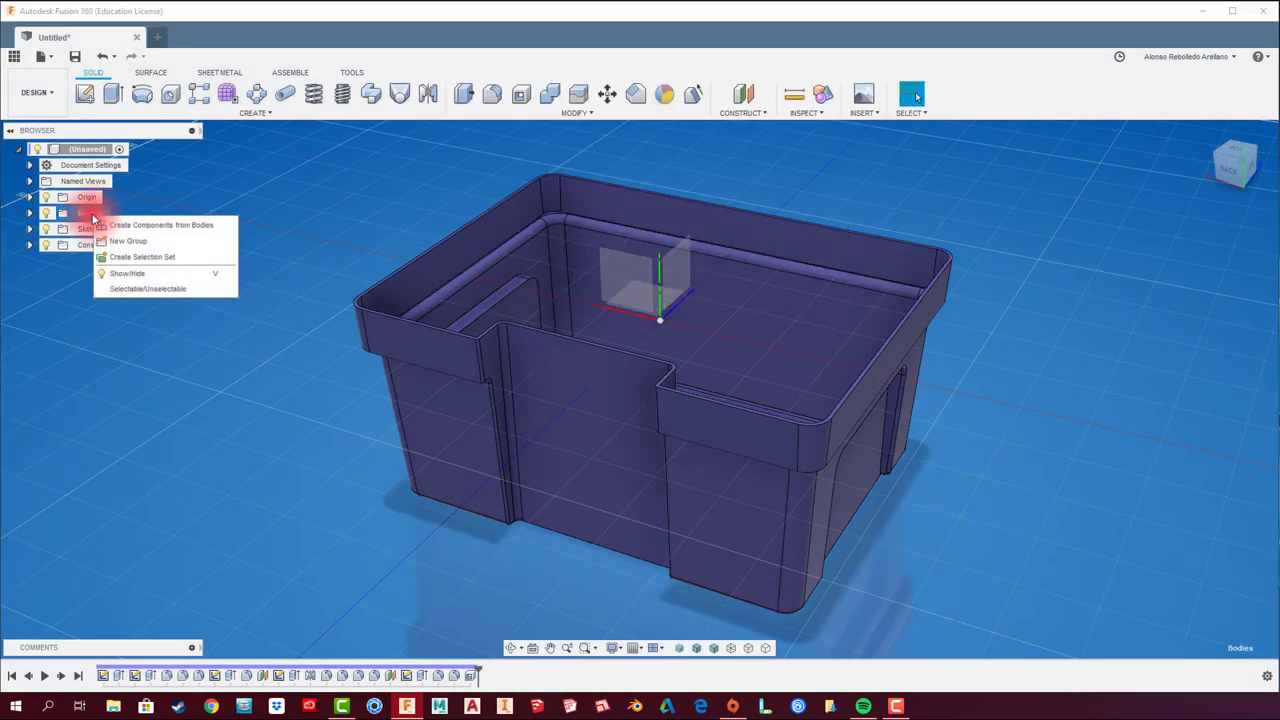
left_click(194, 227)
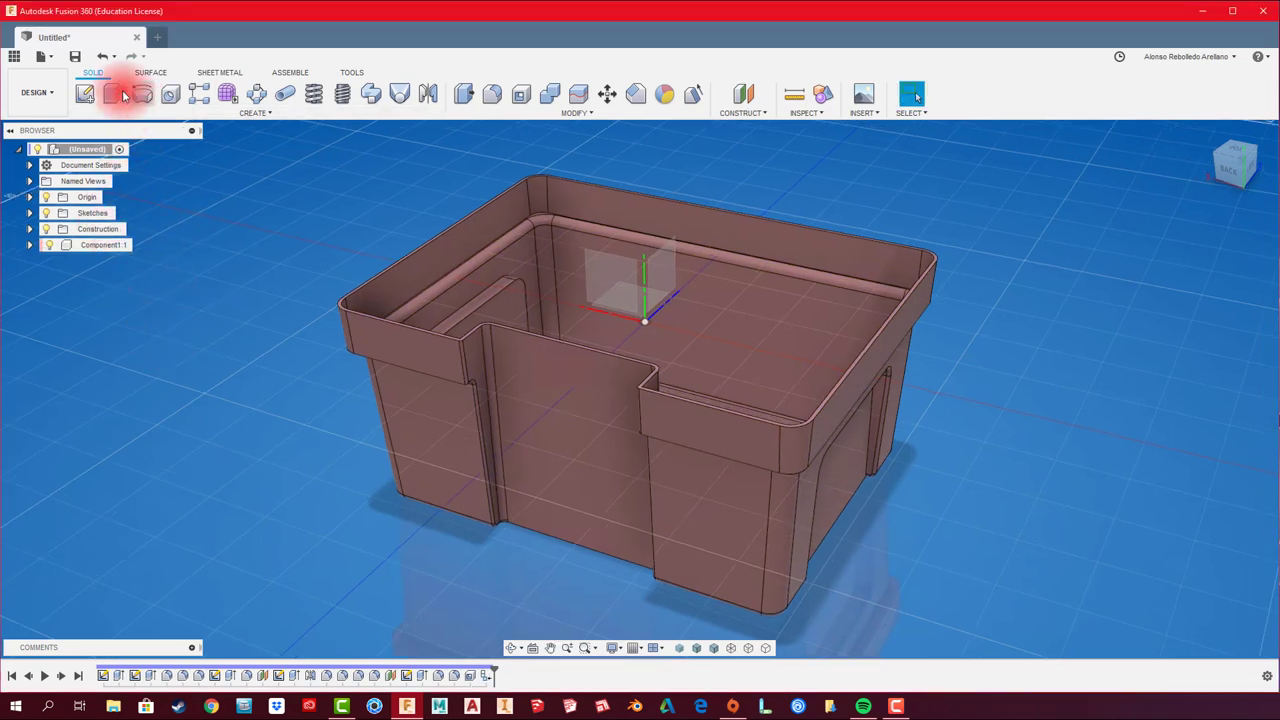
left_click(75, 60)
type("PLASTIC BOX 2")
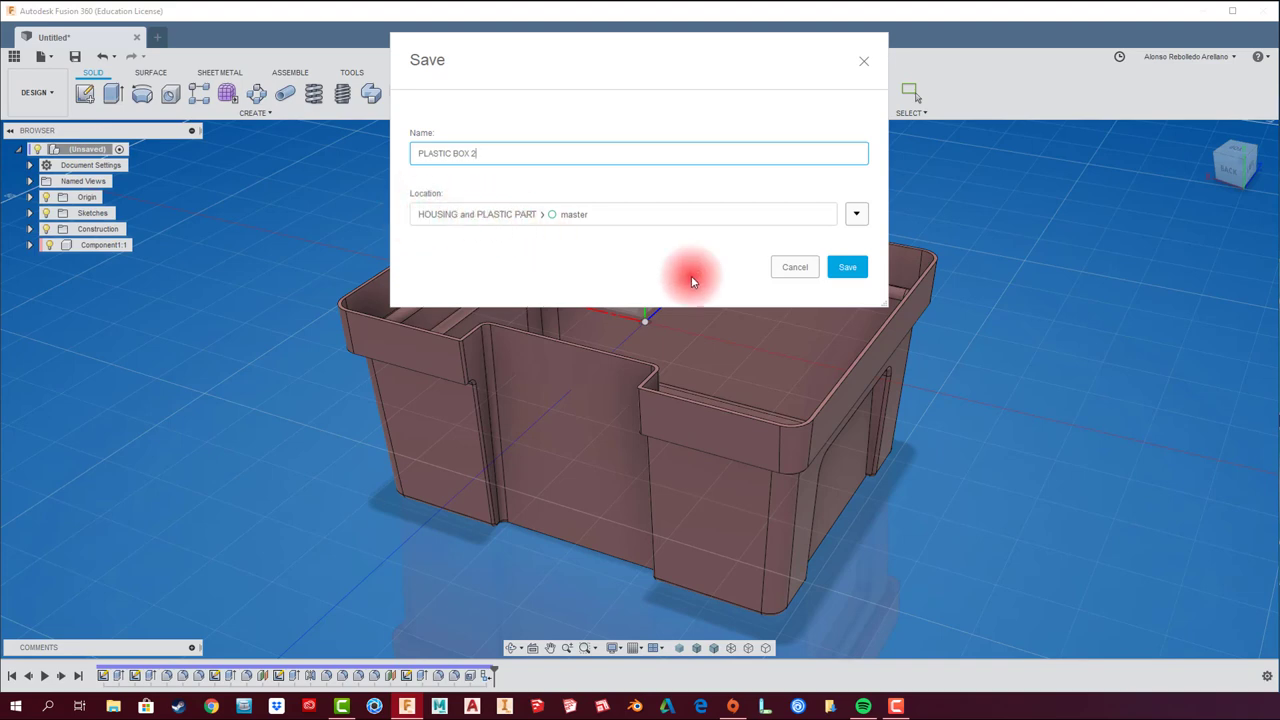
left_click(852, 270)
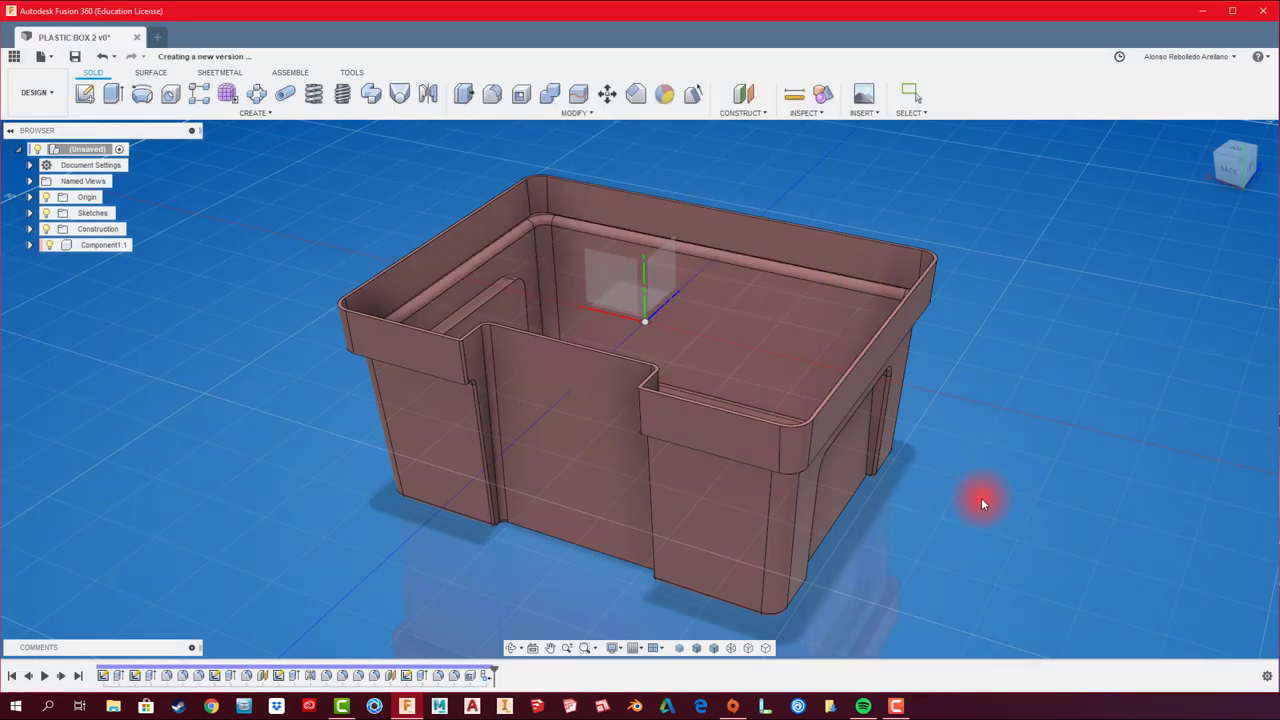